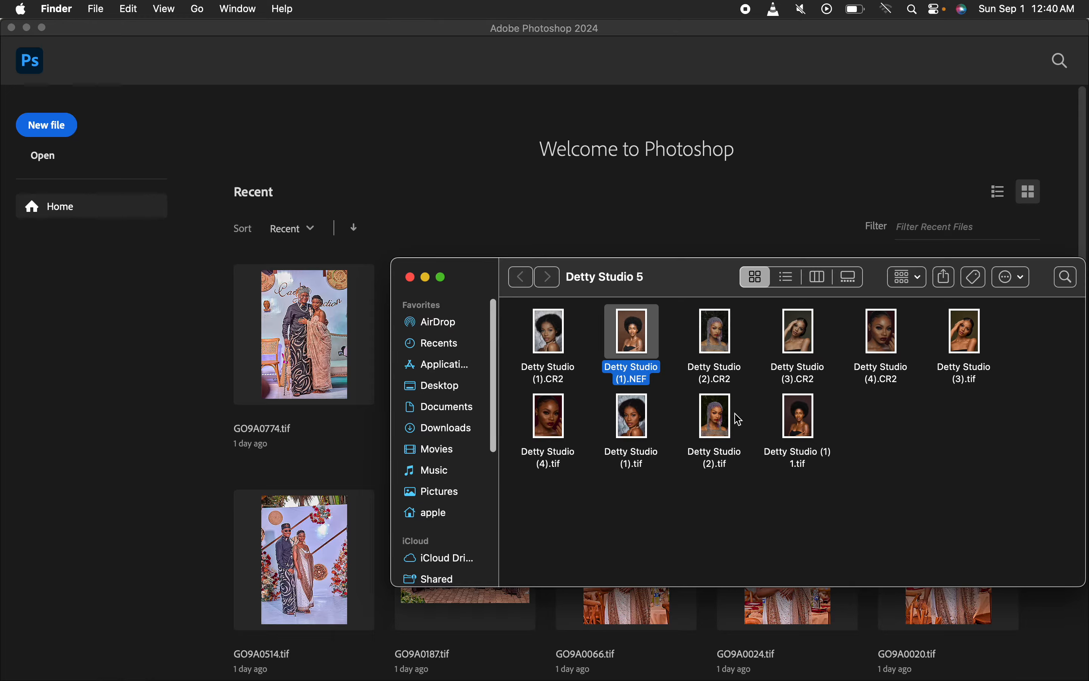
- Open the raw photo Detty Studio (1).NEF from the Detty Studio 5 folder with Adobe Photoshop 2024
{"action": "right_click", "coordinate": [635, 345]}
{"action": "mouse_move", "coordinate": [689, 362]}
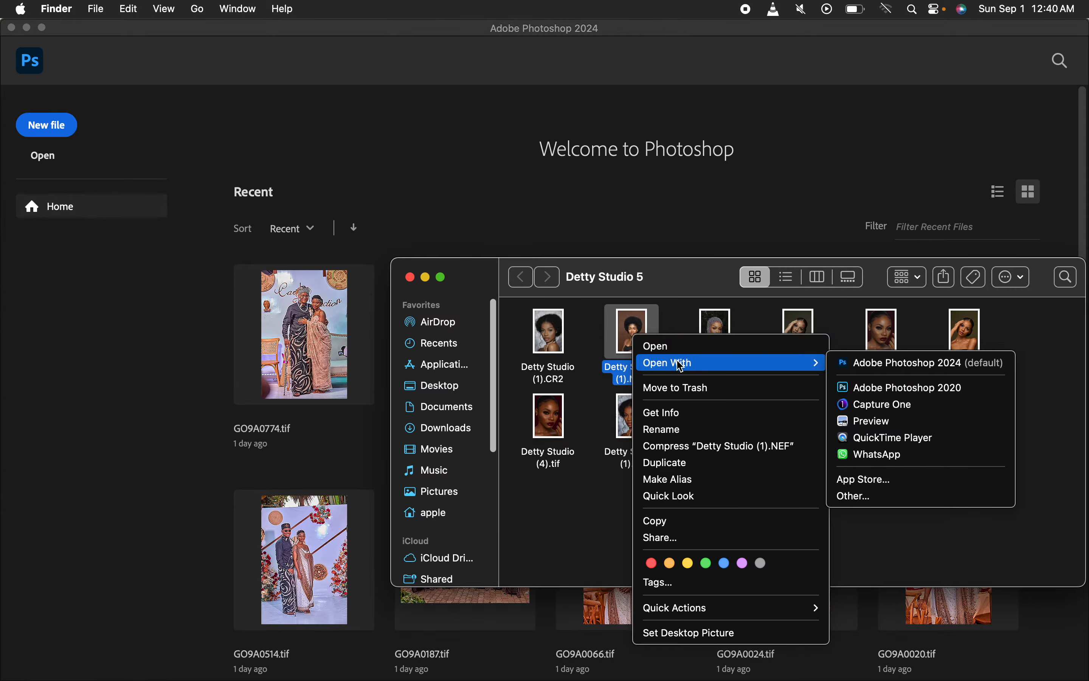
{"action": "left_click", "coordinate": [914, 367]}
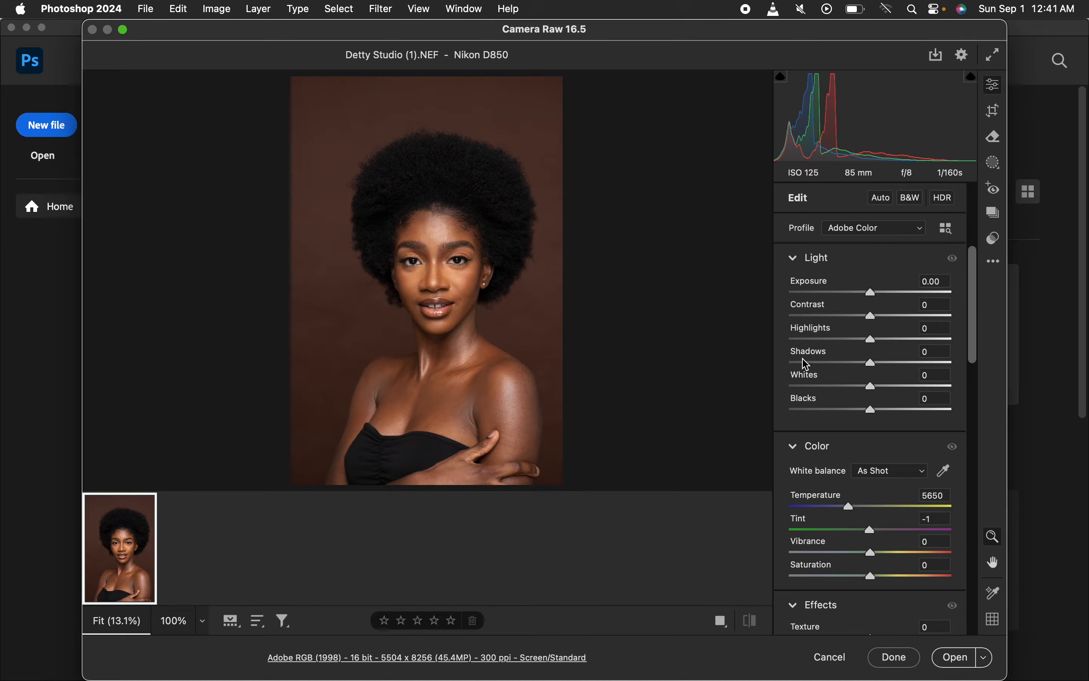
{"action": "key", "text": "XF86MonBrightnessUp"}
- Lower the portrait's Highlights to -72 and Whites to -63 in the raw adjustments
{"action": "left_click_drag", "start_coordinate": [871, 343], "coordinate": [819, 352]}
{"action": "left_click_drag", "start_coordinate": [871, 387], "coordinate": [826, 386]}
{"action": "left_click_drag", "start_coordinate": [817, 340], "coordinate": [814, 341]}
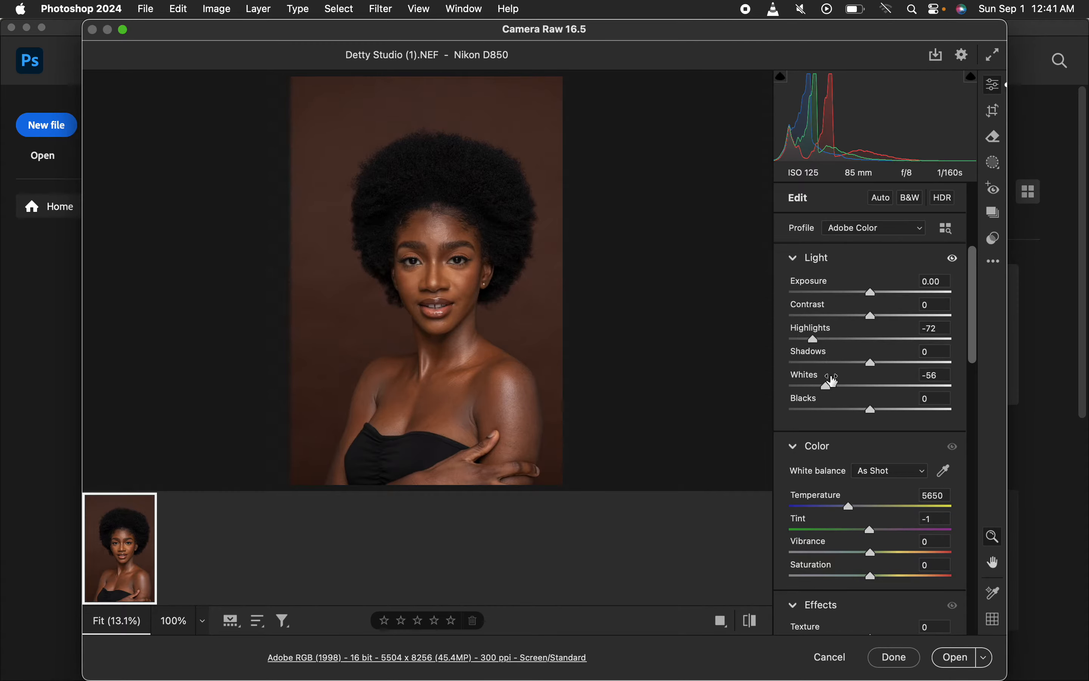
{"action": "left_click_drag", "start_coordinate": [826, 386], "coordinate": [820, 386]}
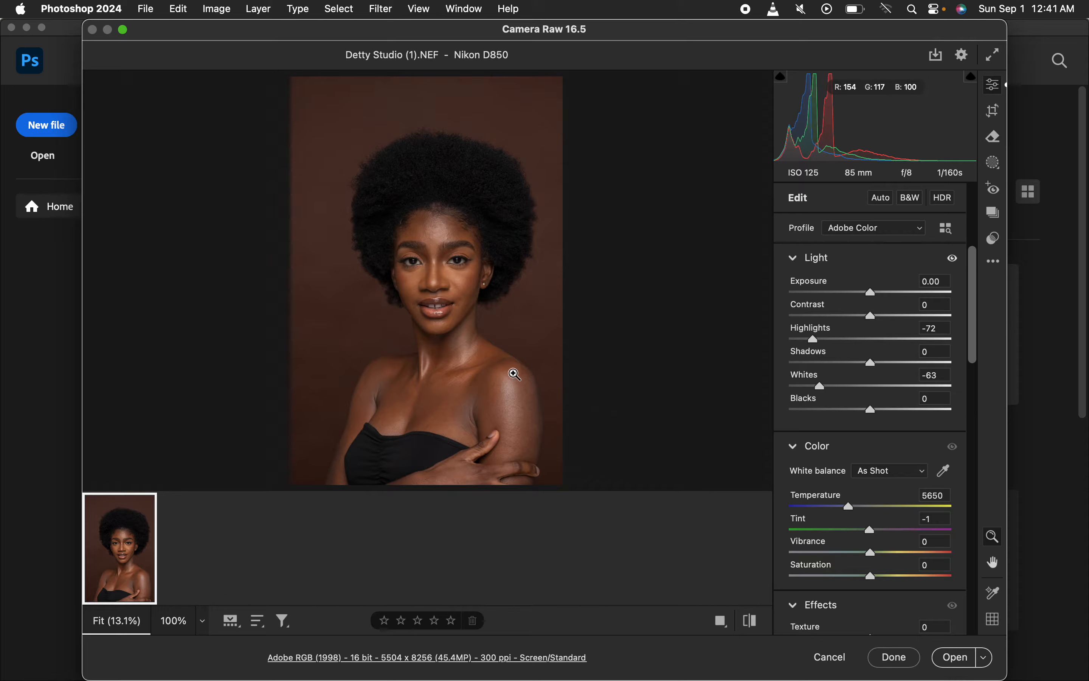
- Set Shadows to +21, Contrast to +11, Blacks to -8 and Exposure to +0.15, checking the edit against the original
{"action": "left_click_drag", "start_coordinate": [876, 361], "coordinate": [890, 359]}
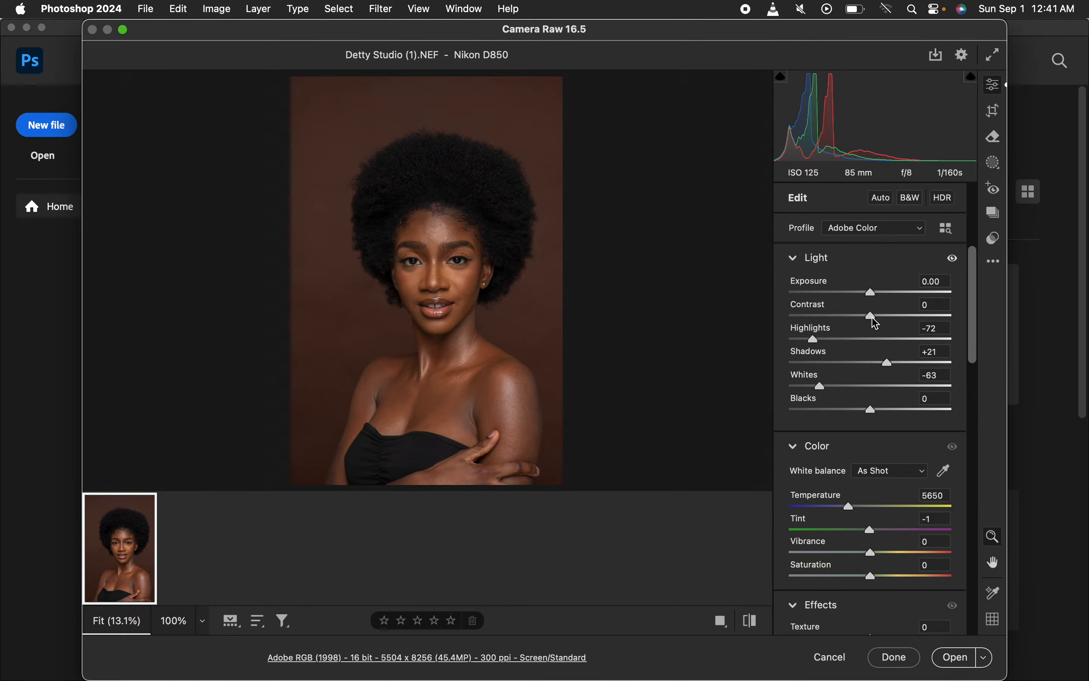
{"action": "left_click_drag", "start_coordinate": [872, 316], "coordinate": [883, 319]}
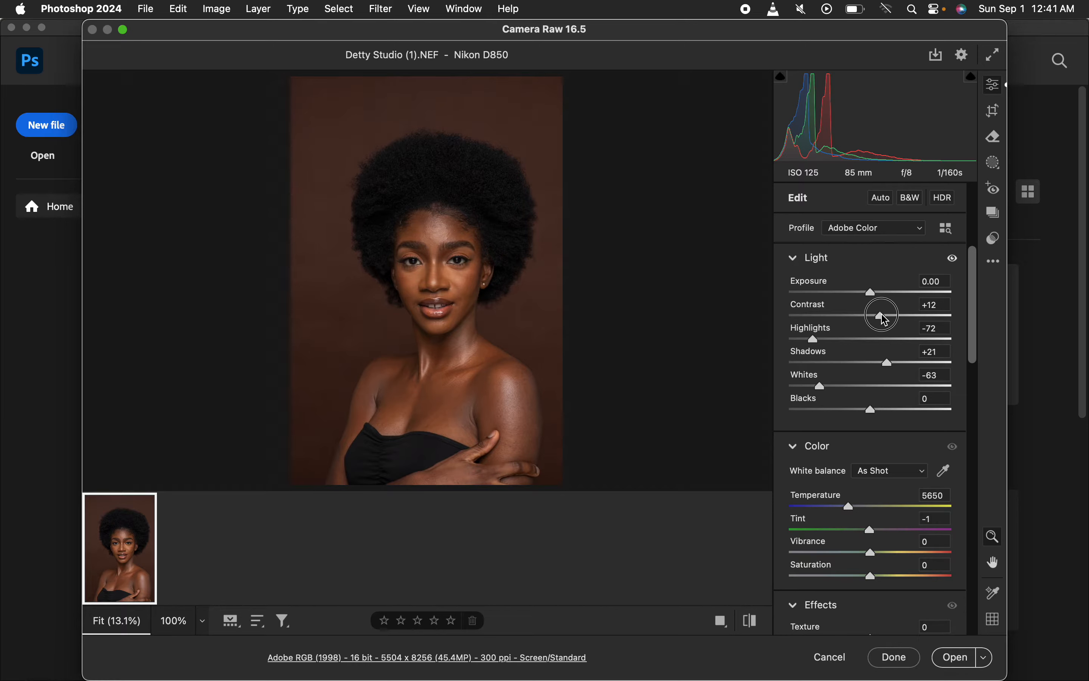
{"action": "left_click_drag", "start_coordinate": [870, 409], "coordinate": [864, 411]}
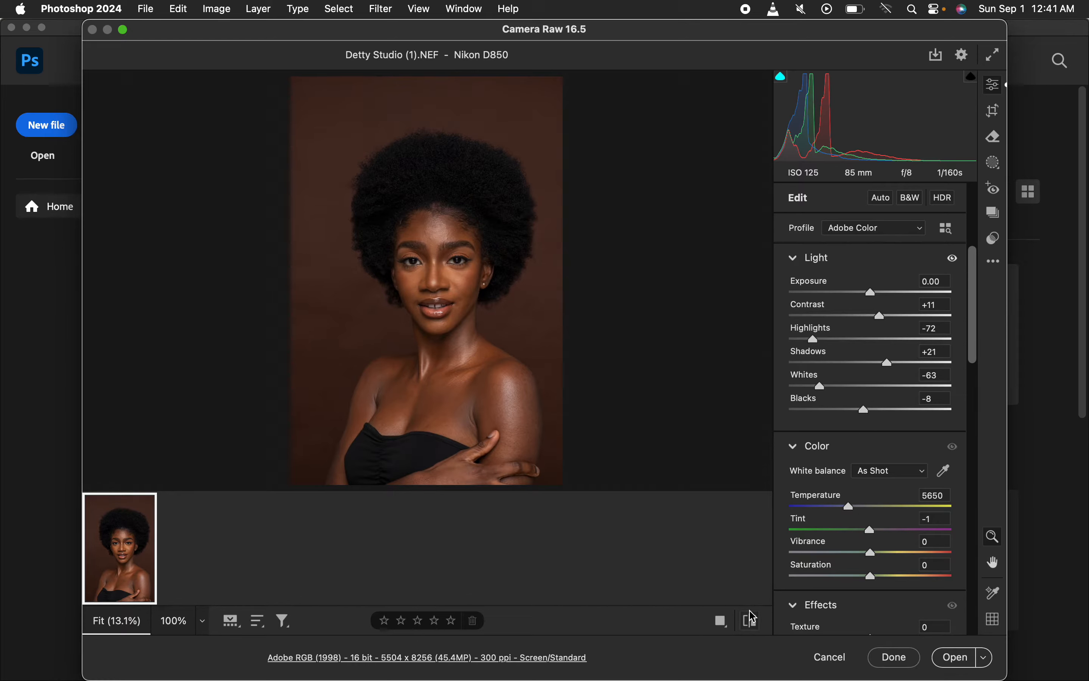
{"action": "left_click", "coordinate": [752, 620]}
{"action": "left_click", "coordinate": [752, 620]}
{"action": "left_click_drag", "start_coordinate": [874, 298], "coordinate": [877, 298]}
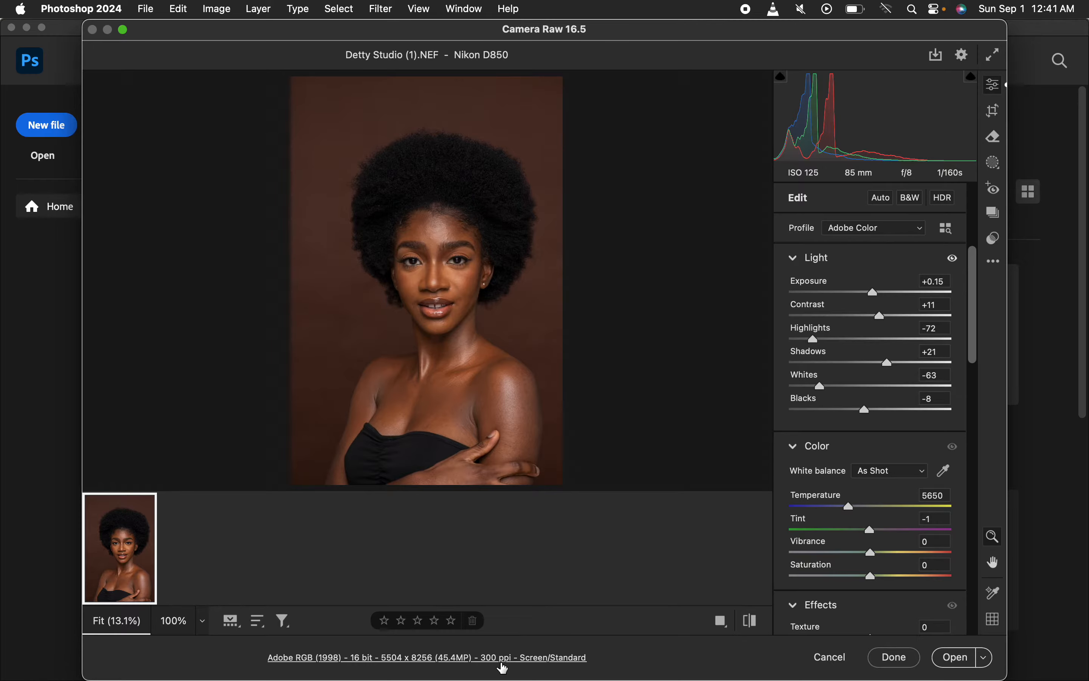
- Choose Adobe RGB (1998) and 16 Bits/Channel for the Camera Raw output, and open the image in Photoshop
{"action": "left_click", "coordinate": [510, 658]}
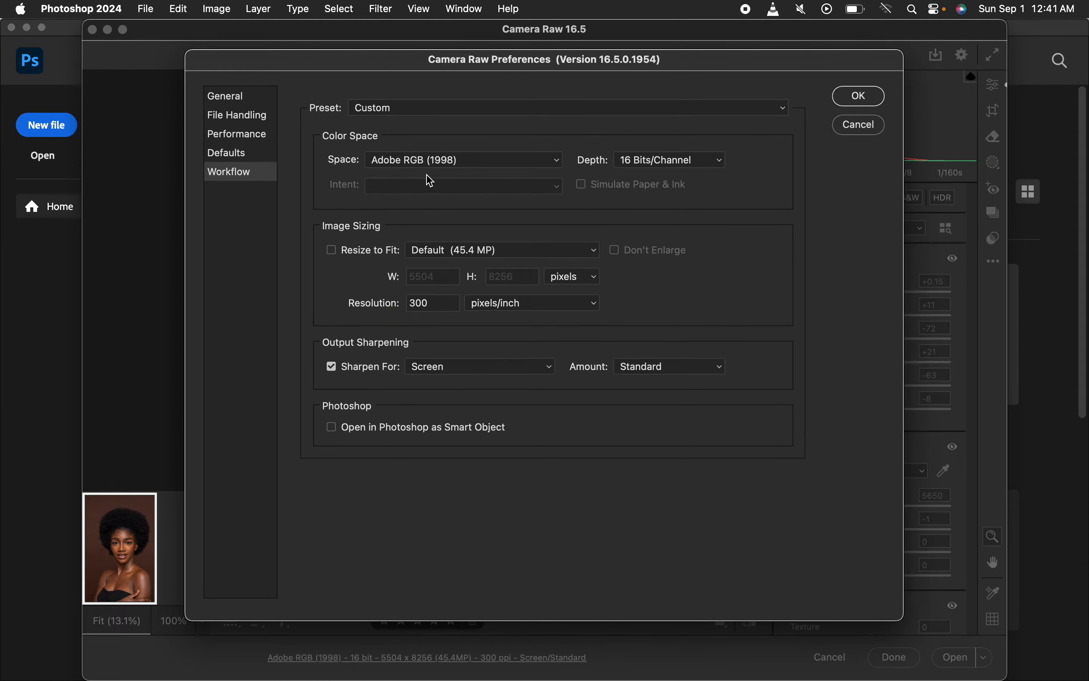
{"action": "left_click", "coordinate": [436, 165]}
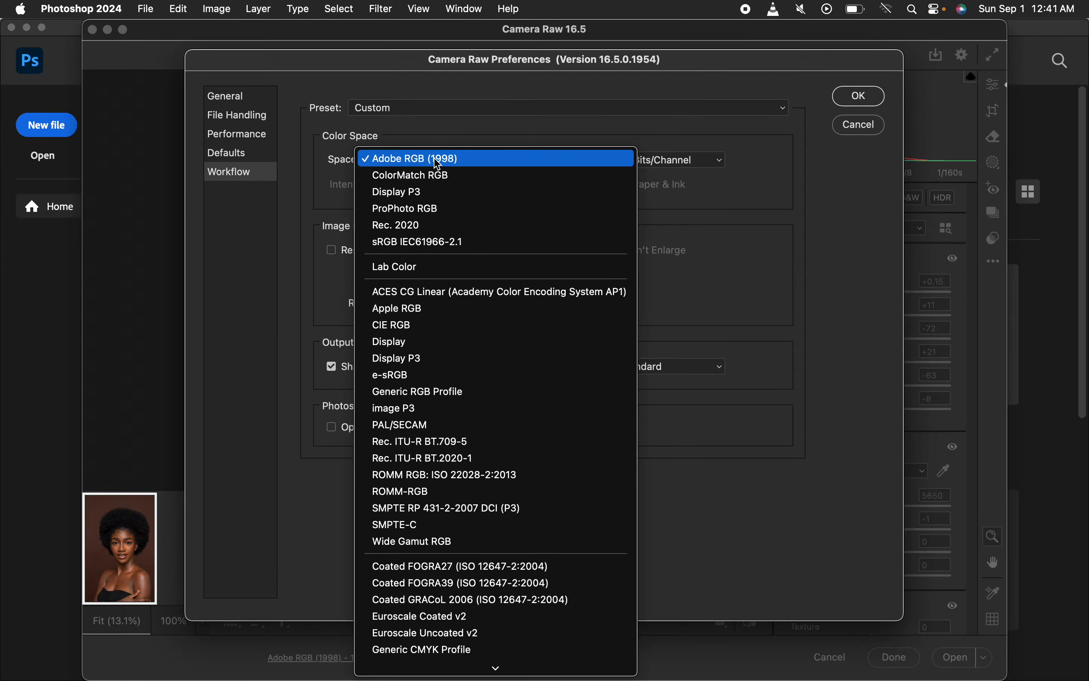
{"action": "left_click", "coordinate": [435, 165]}
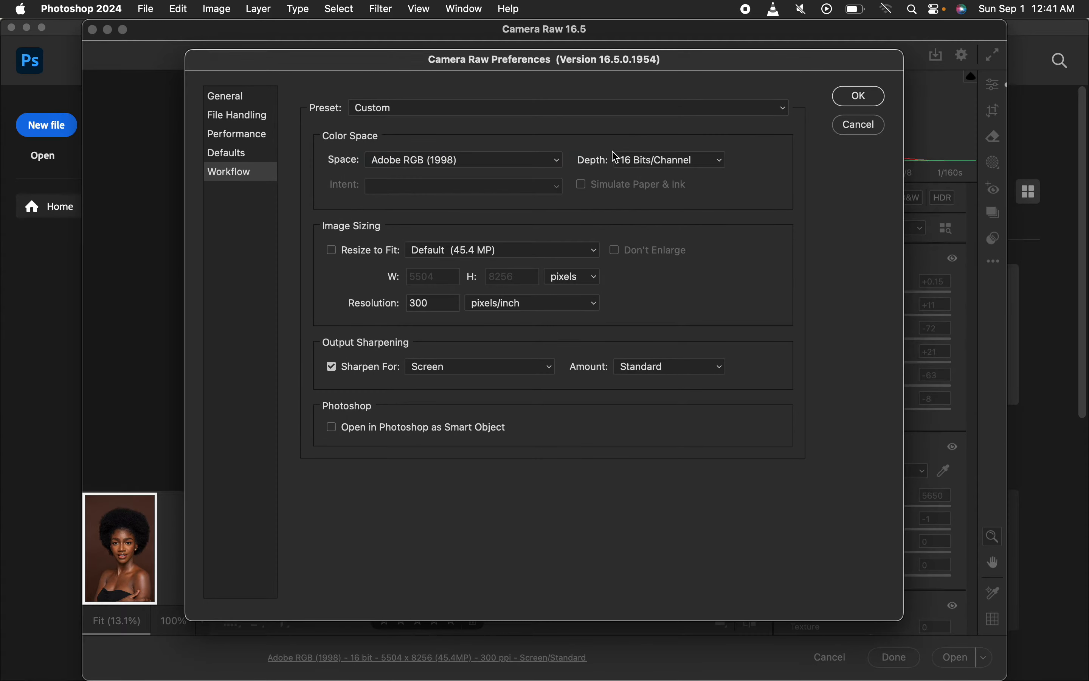
{"action": "left_click", "coordinate": [665, 166]}
{"action": "left_click", "coordinate": [664, 162]}
{"action": "left_click", "coordinate": [857, 97]}
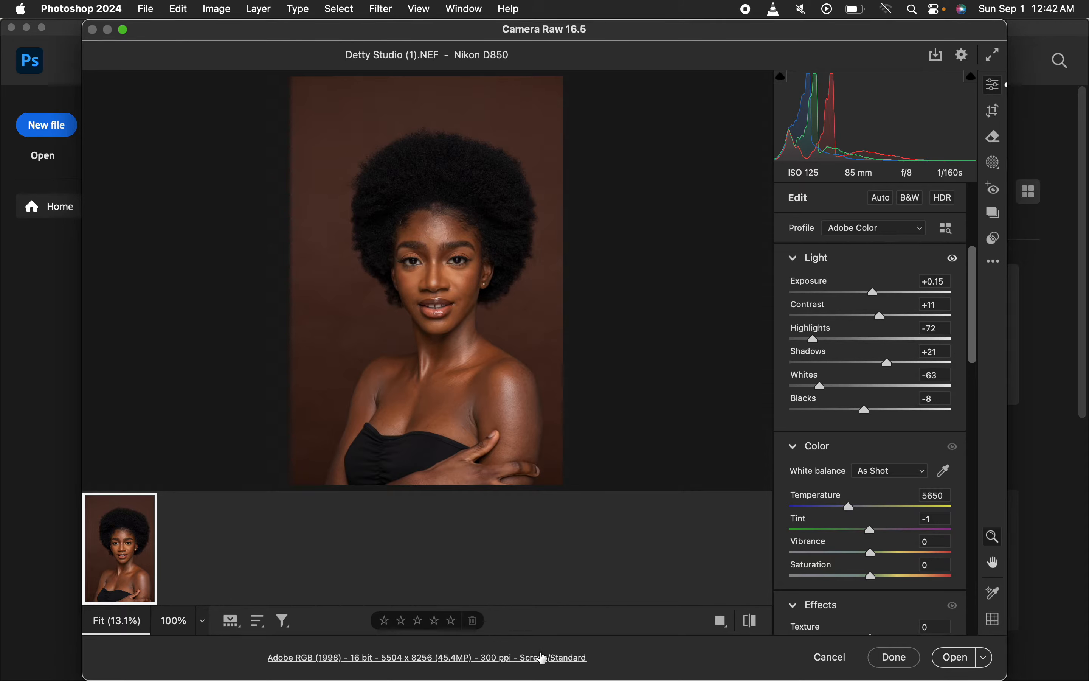
{"action": "left_click", "coordinate": [957, 661]}
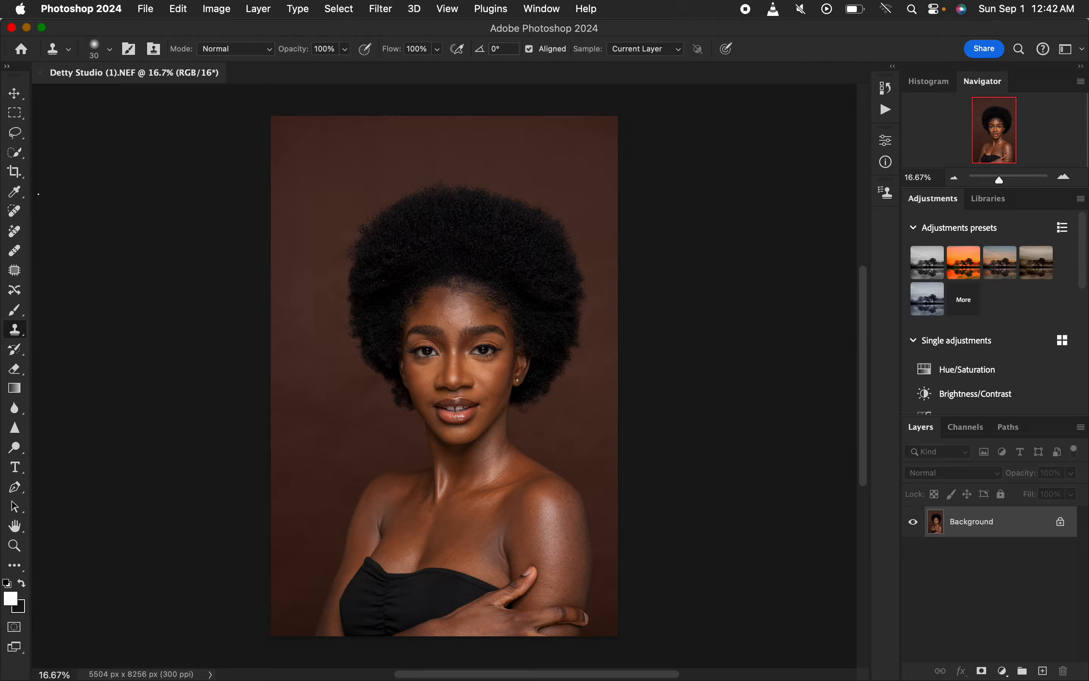
- Crop the portrait to a 4:5 (8:10) ratio, shifting the frame down to trim the space above the hair
{"action": "left_click", "coordinate": [18, 177]}
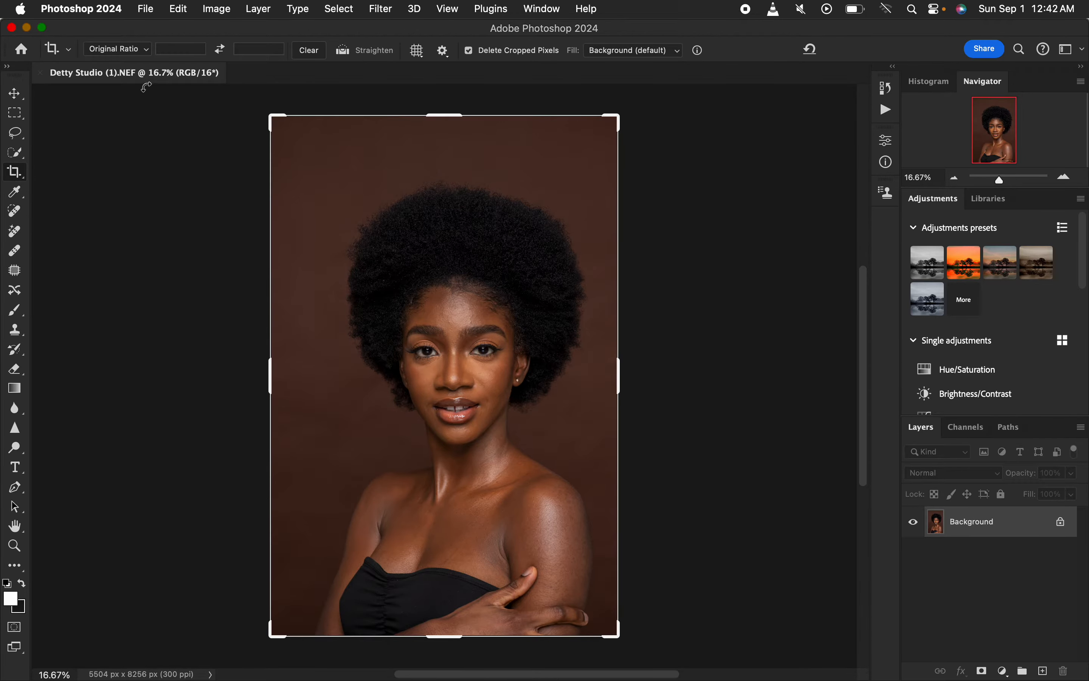
{"action": "left_click", "coordinate": [128, 49]}
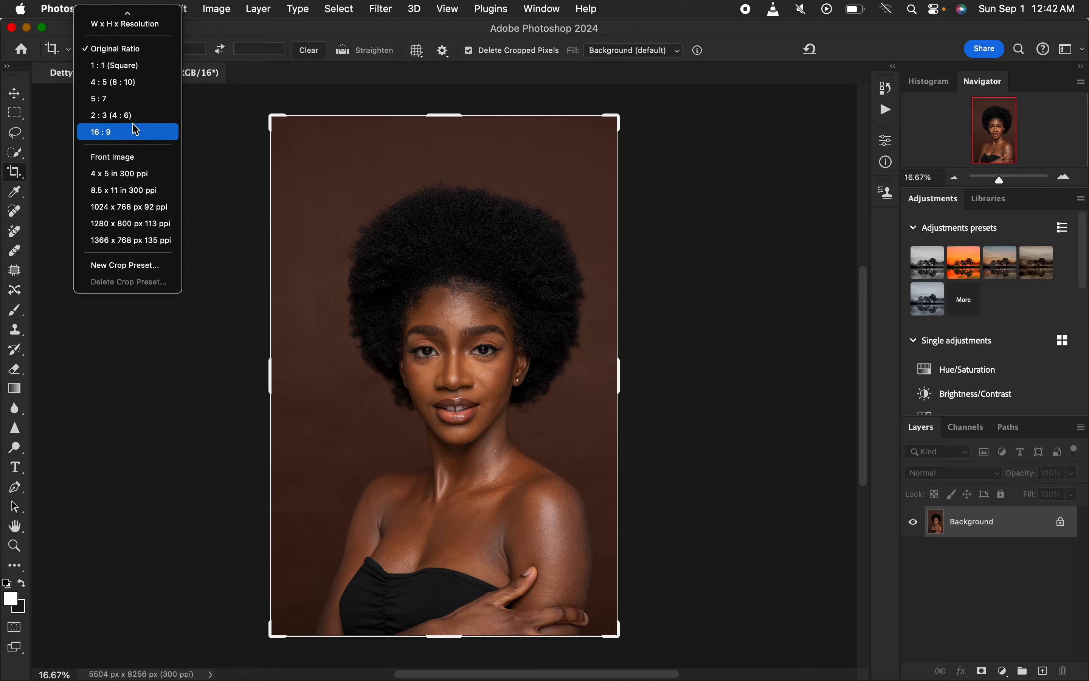
{"action": "left_click", "coordinate": [130, 84]}
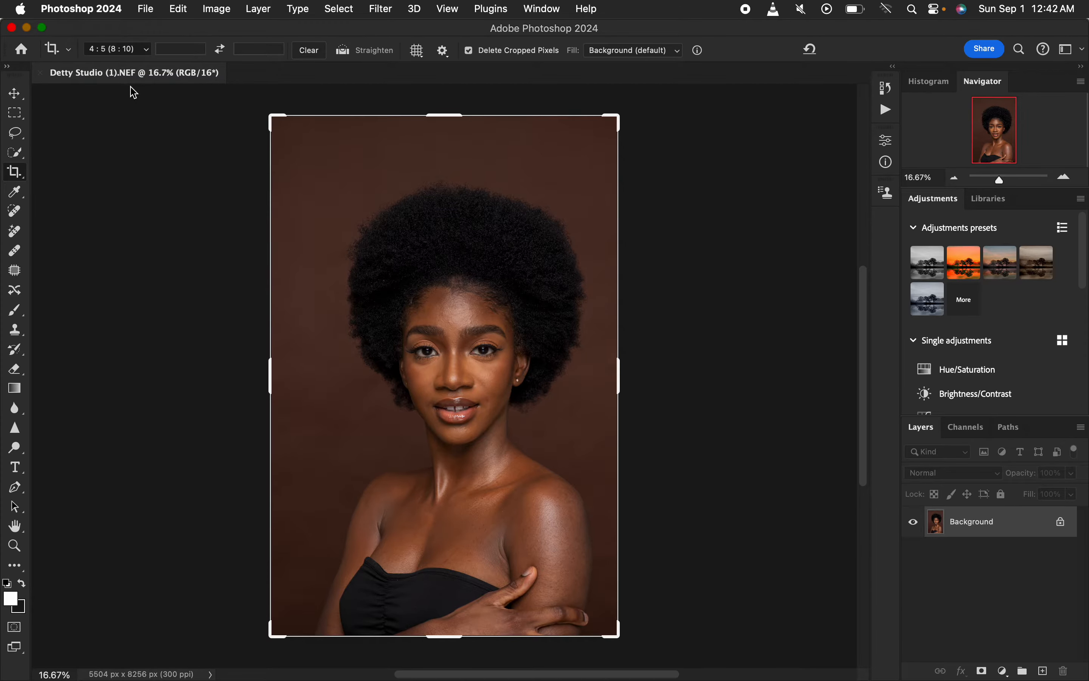
{"action": "left_click", "coordinate": [549, 387]}
{"action": "left_click", "coordinate": [554, 390]}
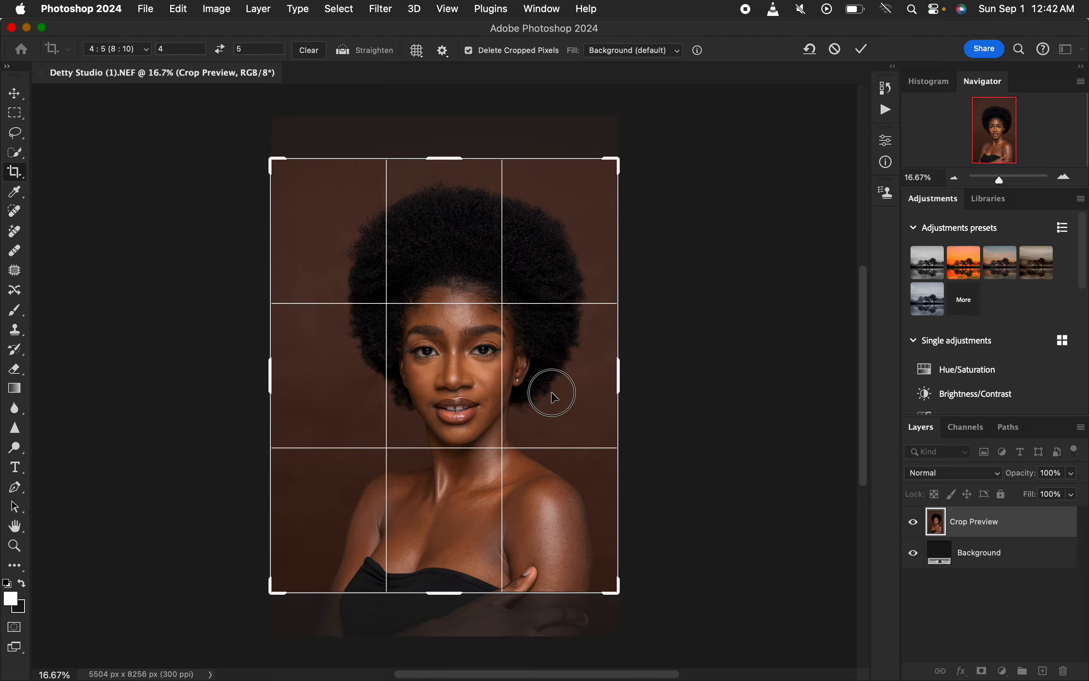
{"action": "left_click", "coordinate": [556, 392]}
{"action": "left_click_drag", "start_coordinate": [556, 392], "coordinate": [557, 378]}
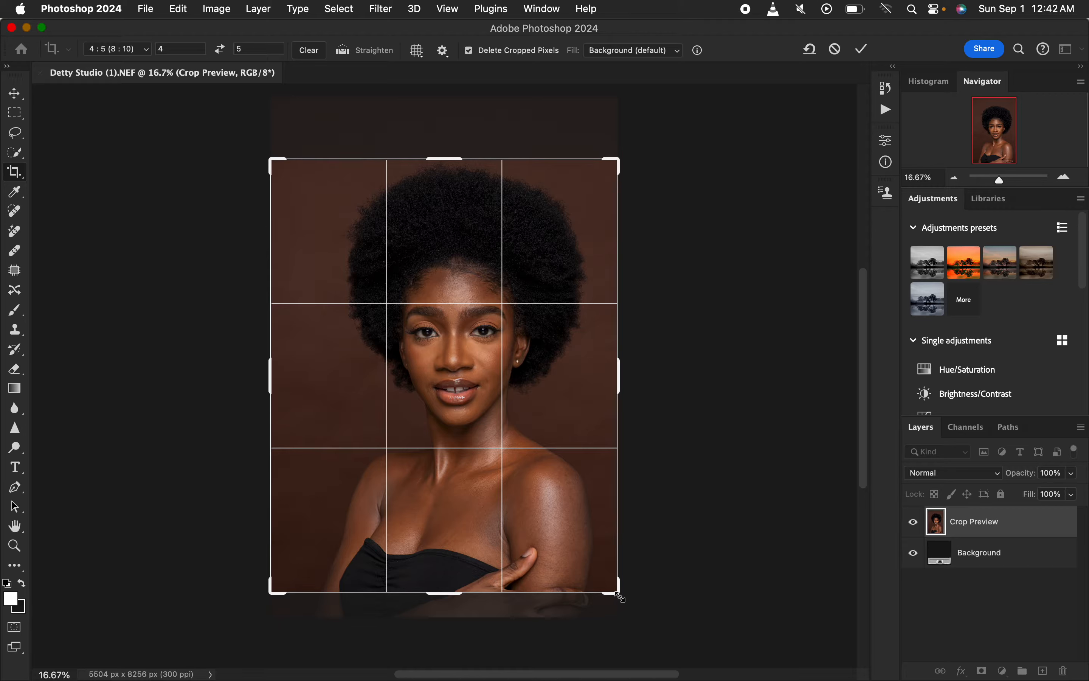
{"action": "left_click_drag", "start_coordinate": [579, 515], "coordinate": [579, 505]}
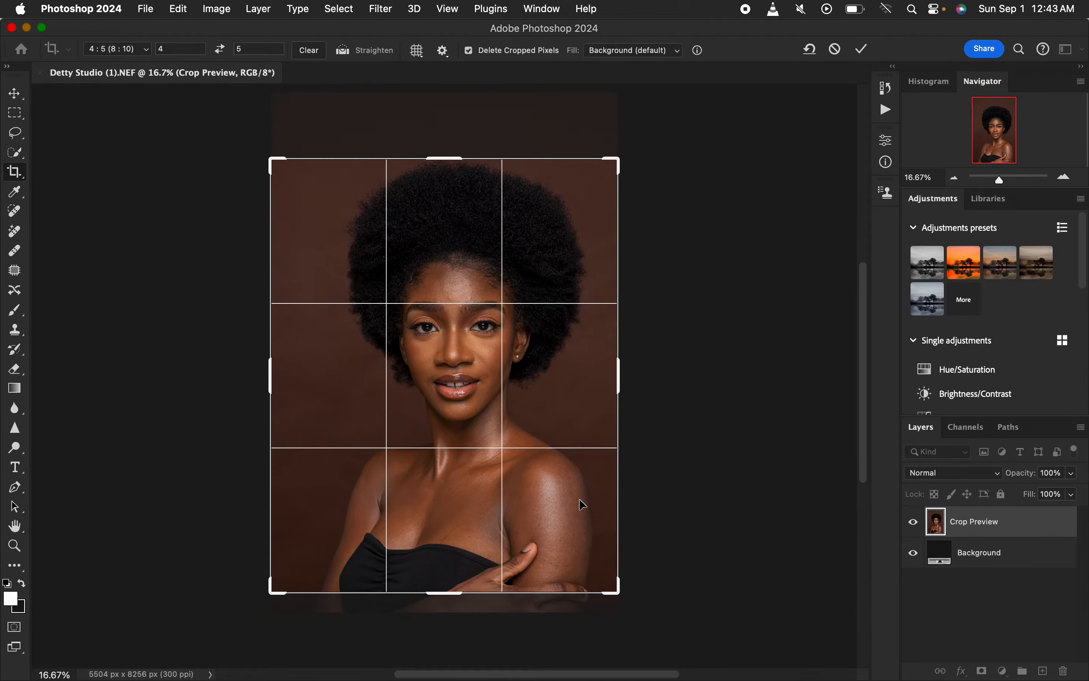
{"action": "key", "text": "Return"}
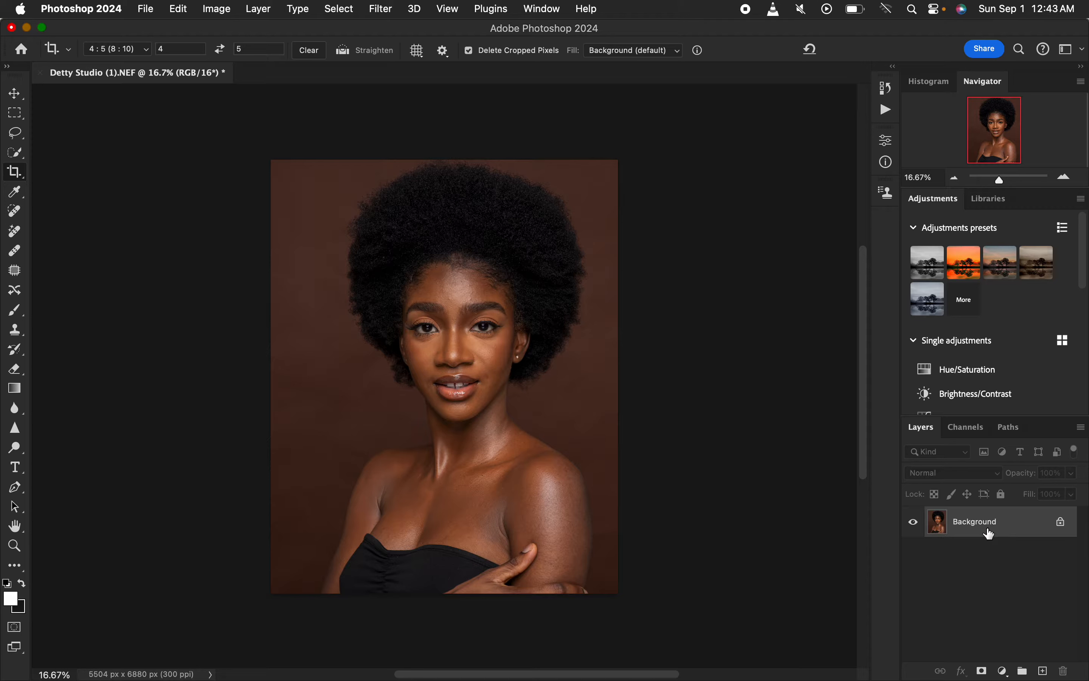
- Duplicate the Background layer twice, naming the lower copy "low freq" and the upper copy "high freq"
{"action": "key", "text": "super+j"}
{"action": "key", "text": "super+j"}
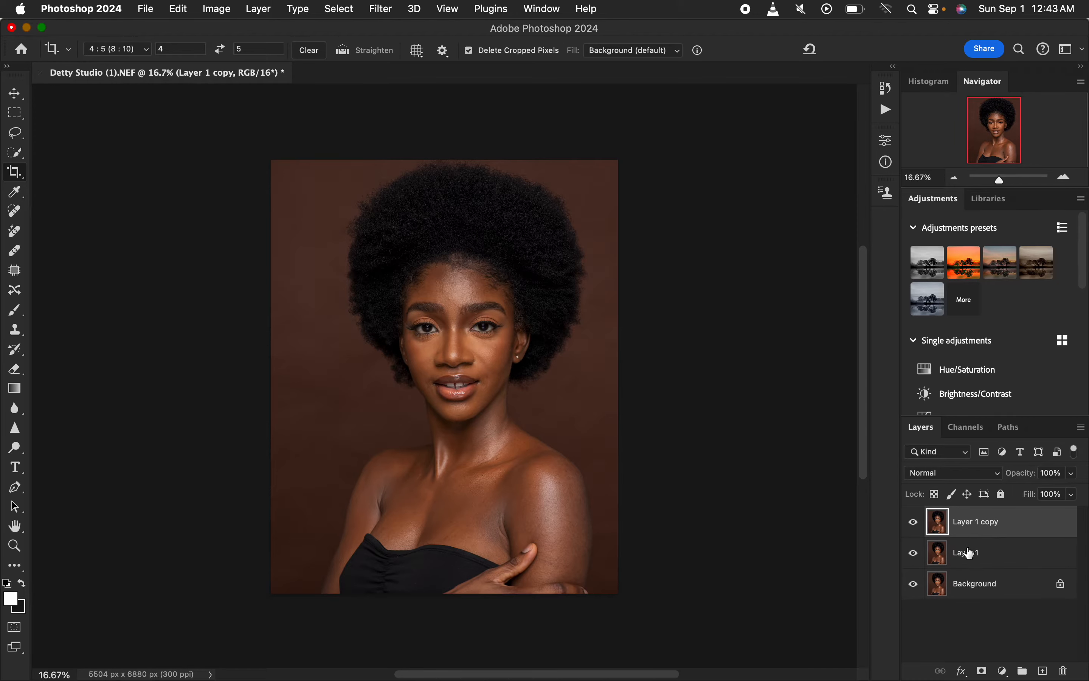
{"action": "double_click", "coordinate": [970, 554]}
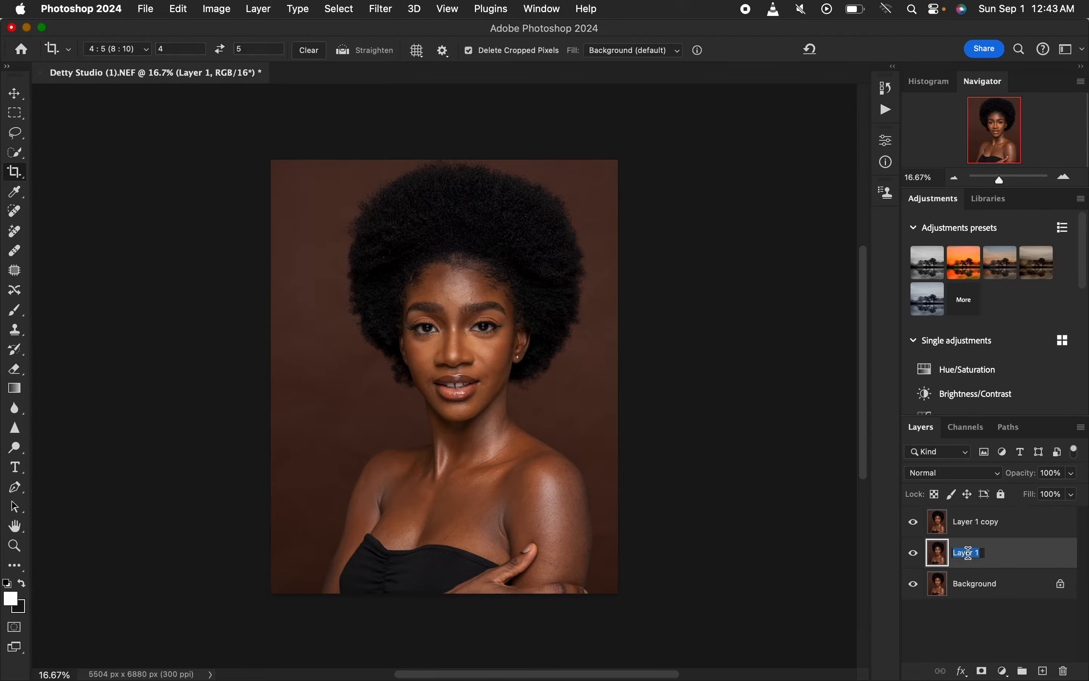
{"action": "key", "text": "BackSpace"}
{"action": "key", "text": "Return"}
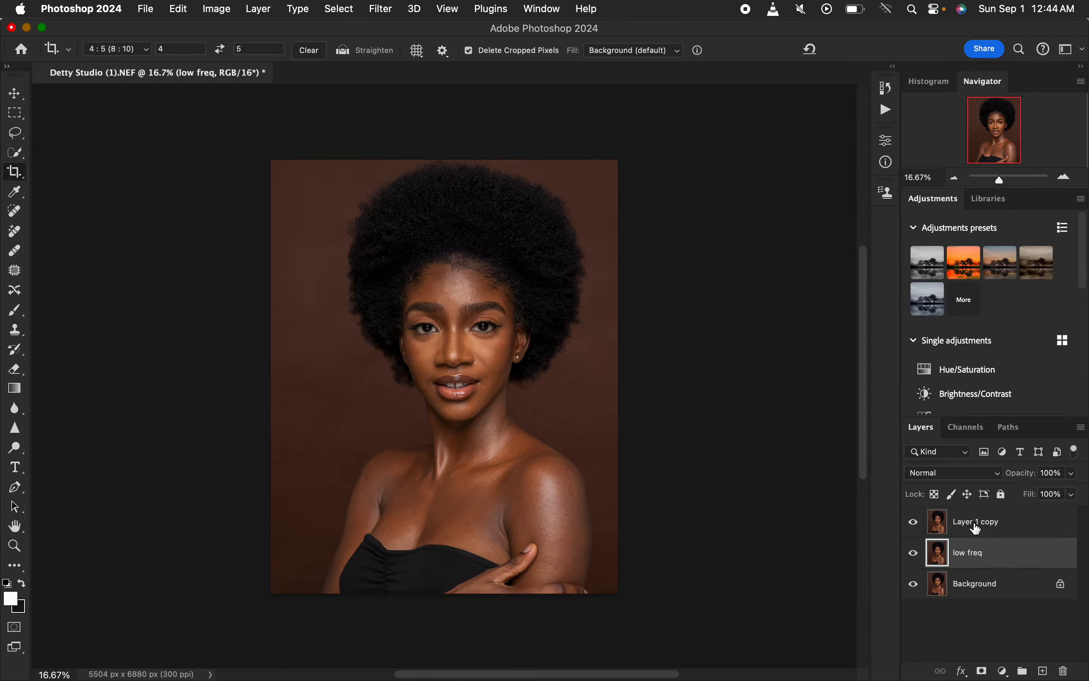
{"action": "double_click", "coordinate": [975, 522]}
{"action": "type", "text": "high freq"}
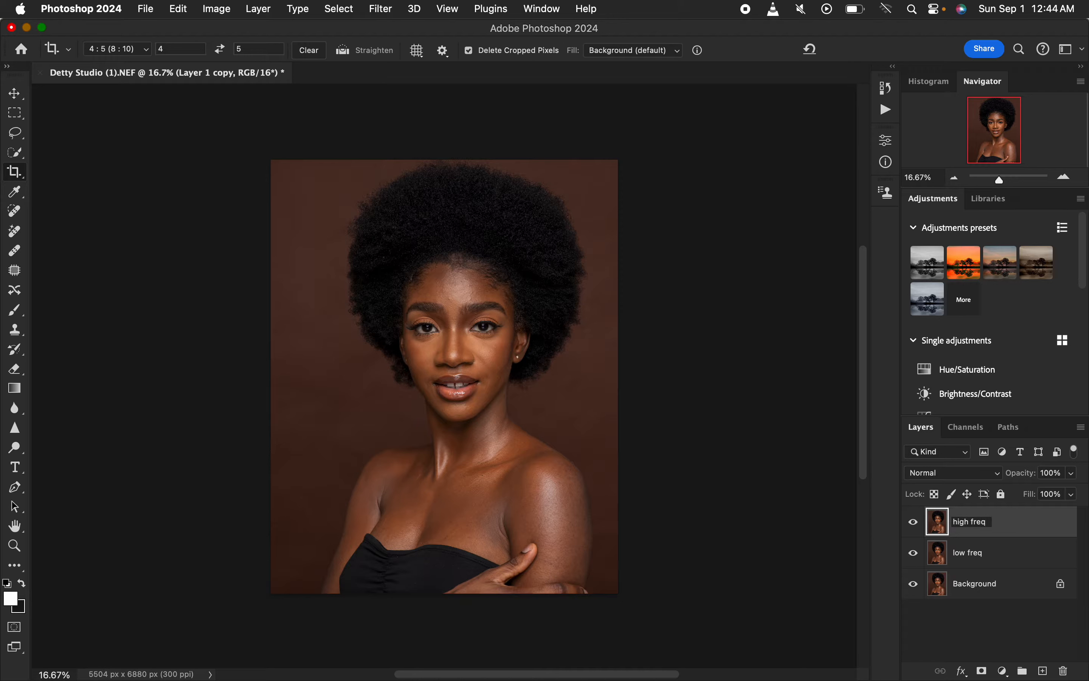
{"action": "key", "text": "Return"}
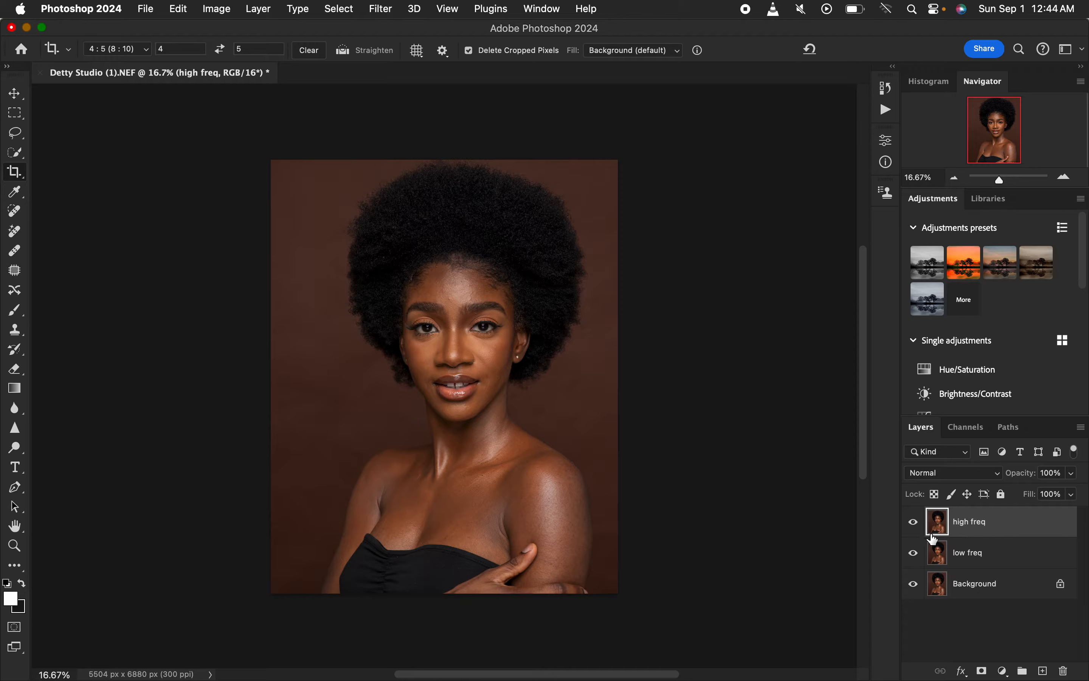
- Hide the high freq layer and start a Gaussian Blur on the low freq layer with a radius of 0.1 pixels
{"action": "left_click", "coordinate": [914, 523]}
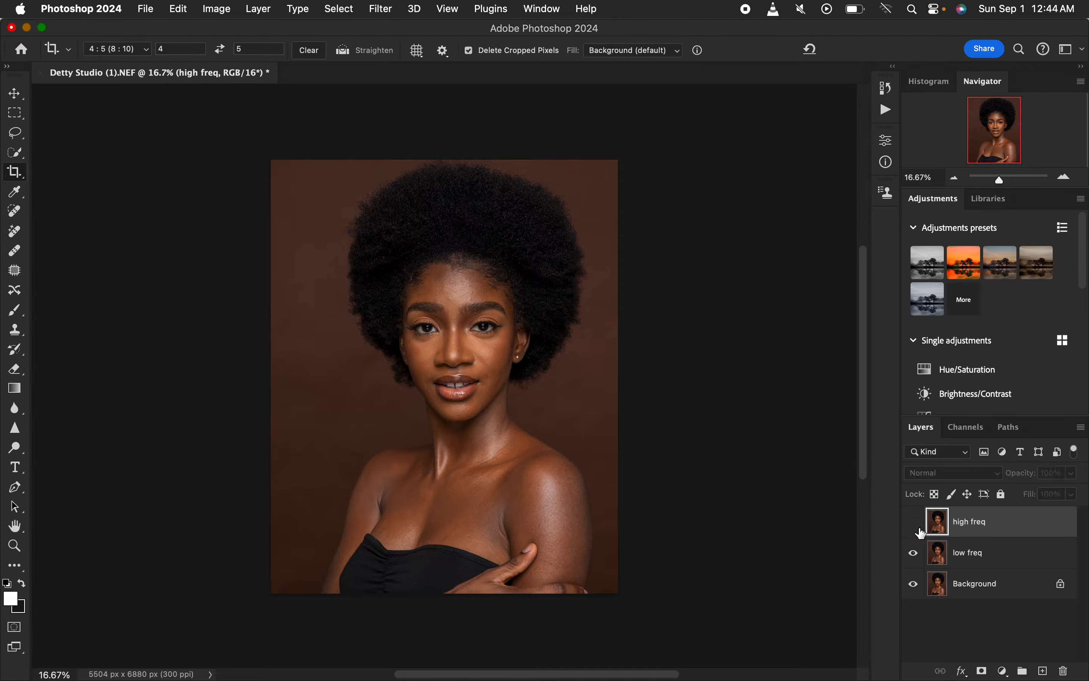
{"action": "left_click", "coordinate": [1003, 560]}
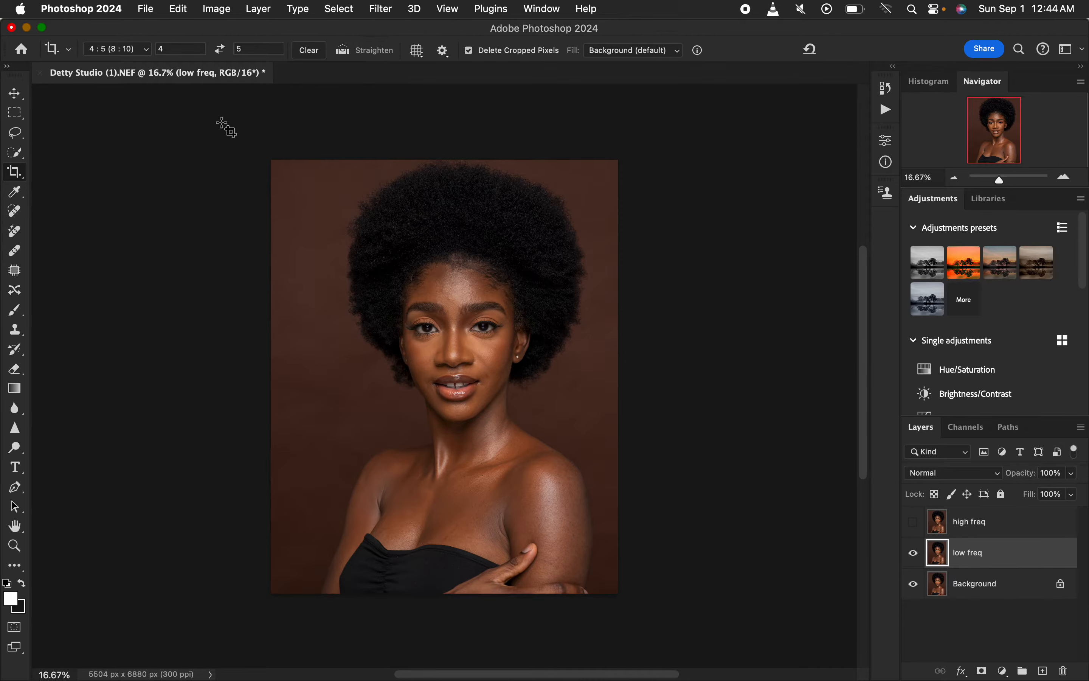
{"action": "left_click", "coordinate": [17, 134]}
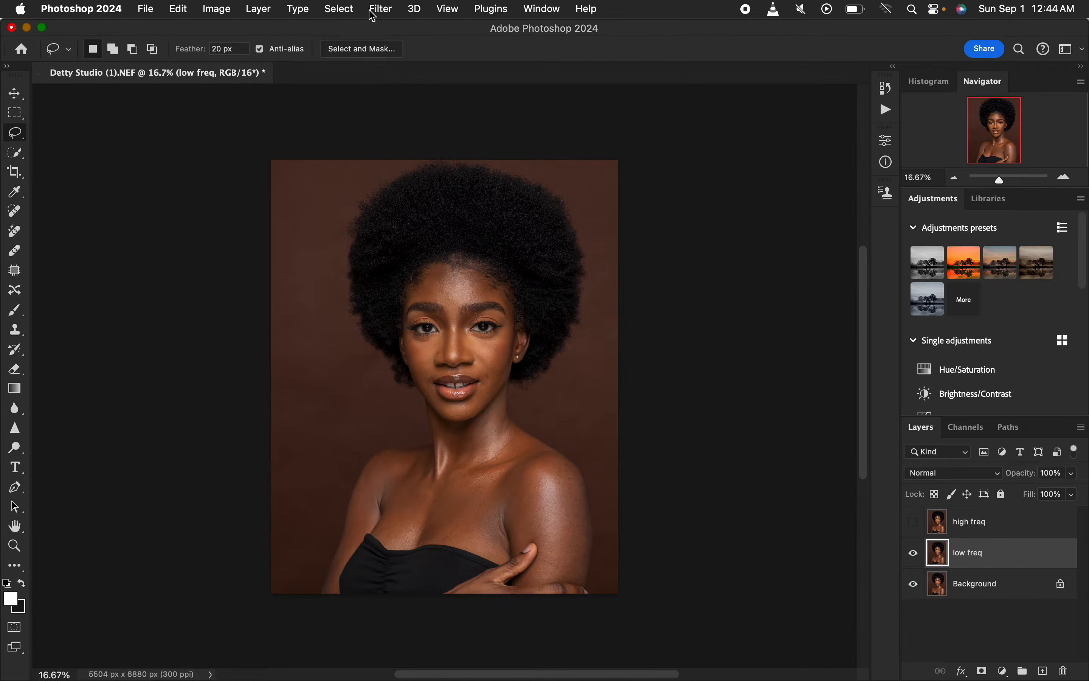
{"action": "left_click", "coordinate": [381, 9]}
{"action": "mouse_move", "coordinate": [428, 221]}
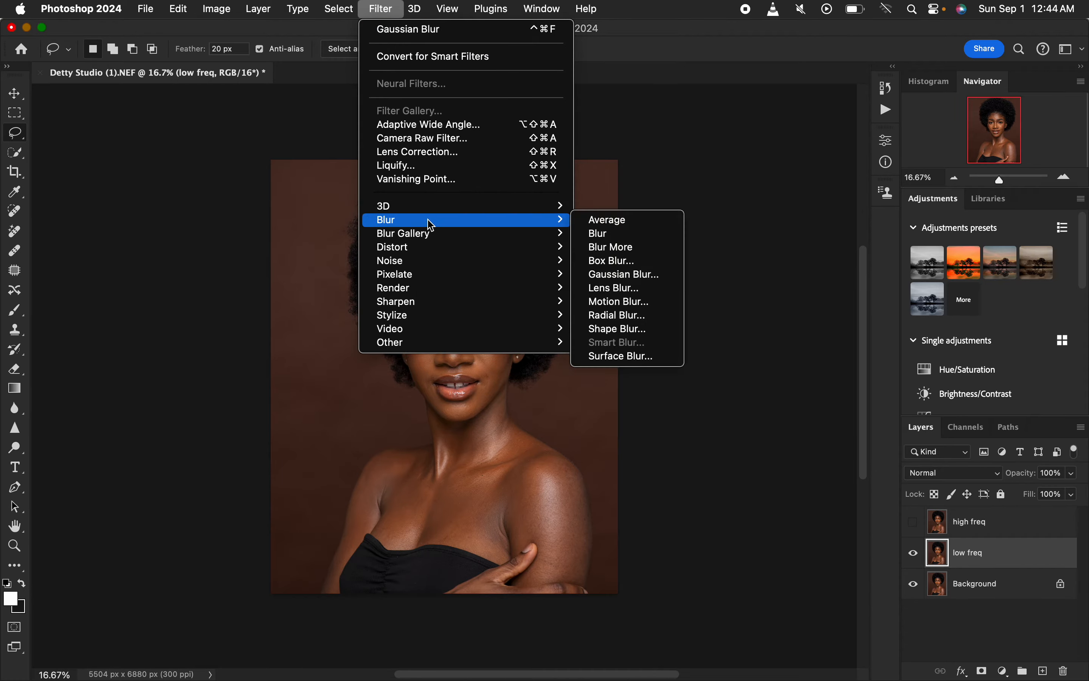
{"action": "left_click", "coordinate": [665, 279]}
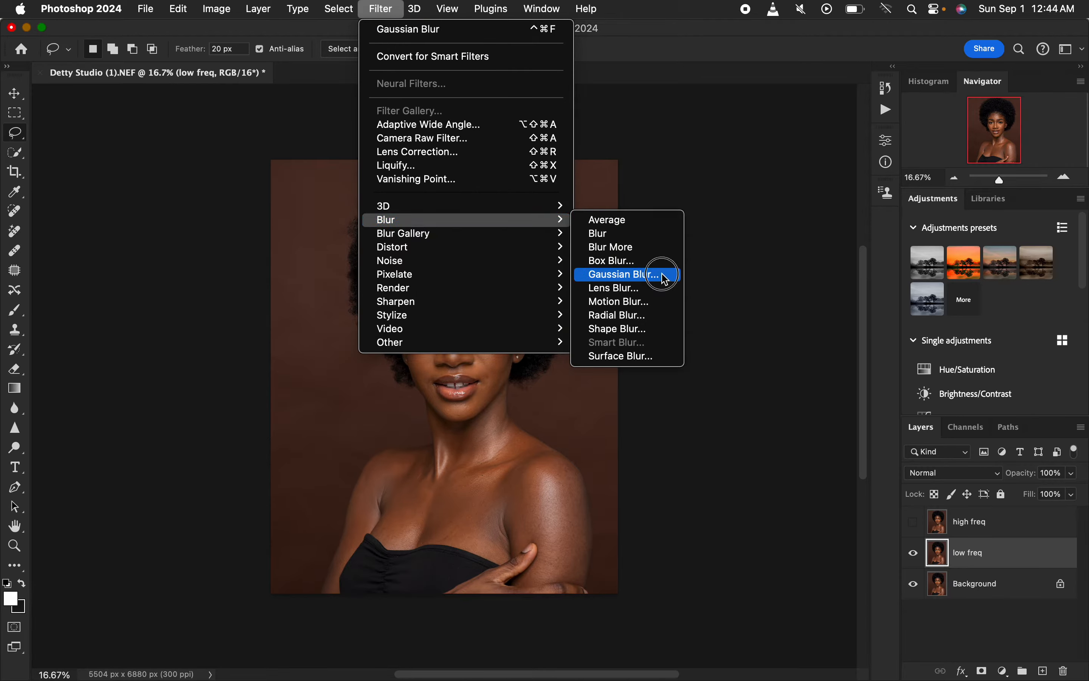
{"action": "left_click_drag", "start_coordinate": [652, 362], "coordinate": [540, 366]}
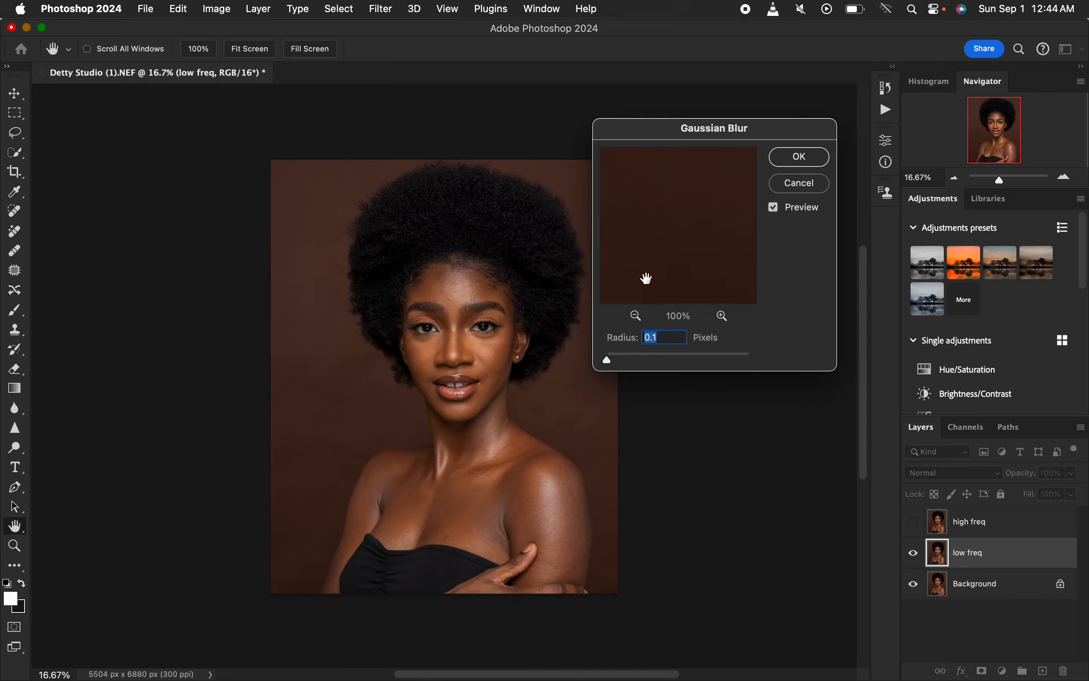
- Preview the blur on the forehead skin and apply Gaussian Blur to the low freq layer with a radius of 7.0 pixels
{"action": "left_click", "coordinate": [456, 293]}
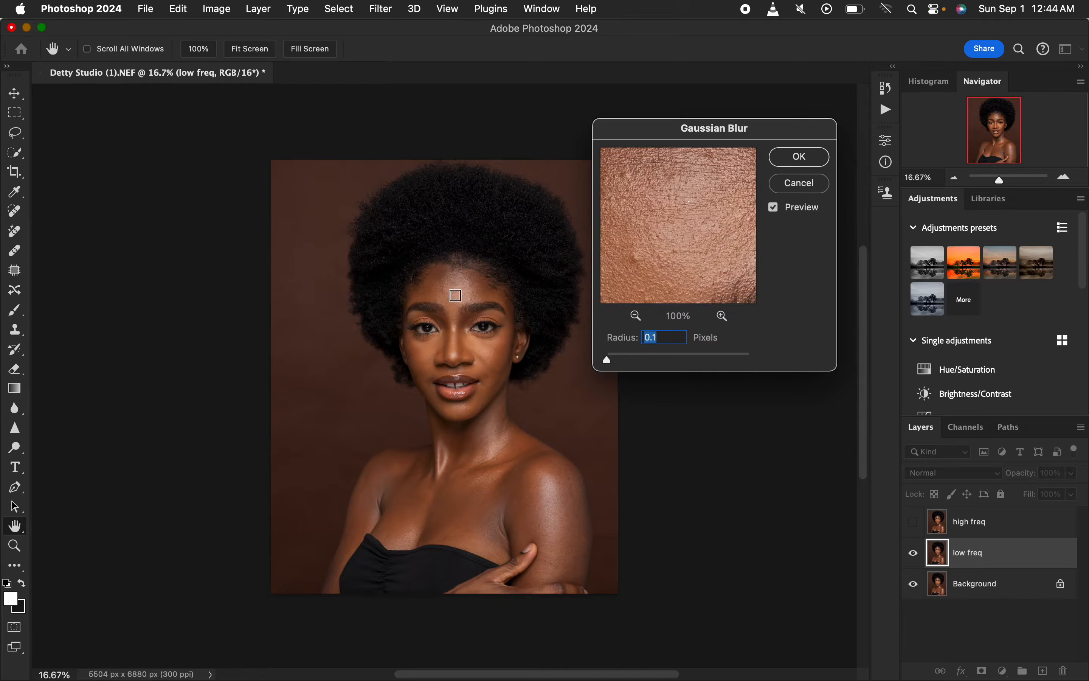
{"action": "left_click", "coordinate": [453, 302]}
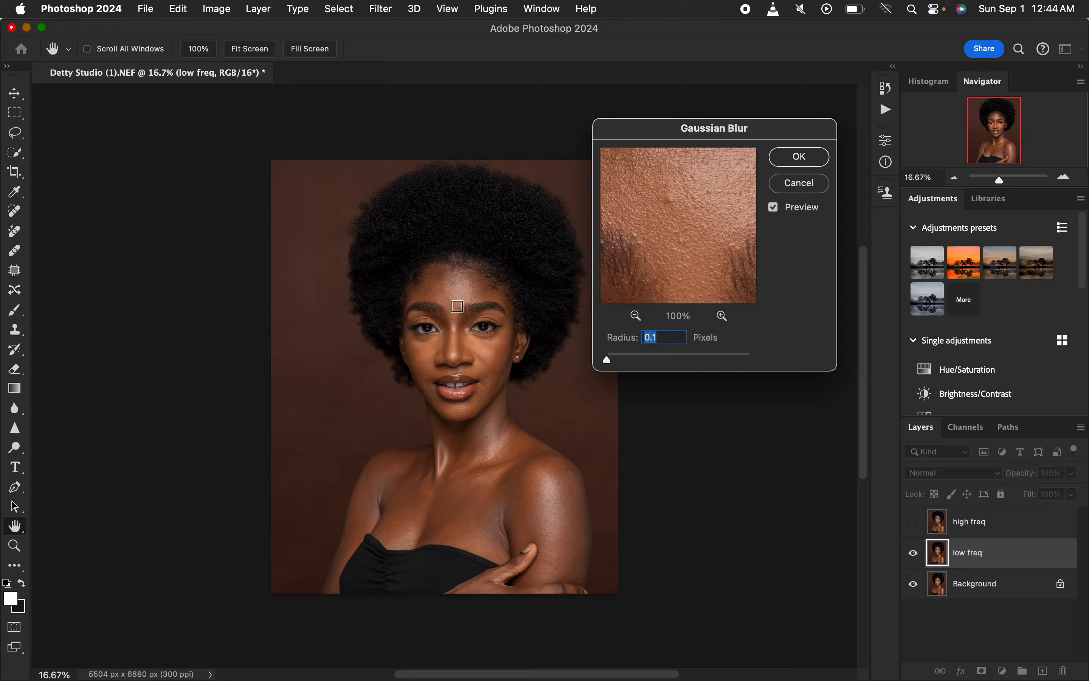
{"action": "left_click", "coordinate": [465, 294]}
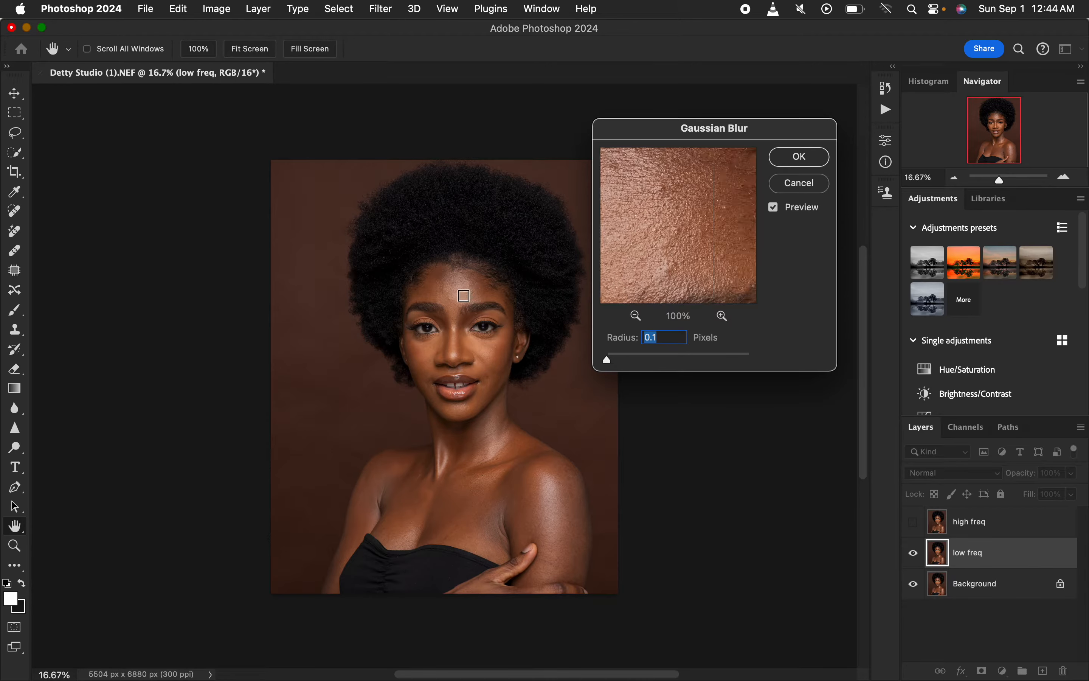
{"action": "left_click", "coordinate": [467, 298]}
{"action": "left_click", "coordinate": [471, 290]}
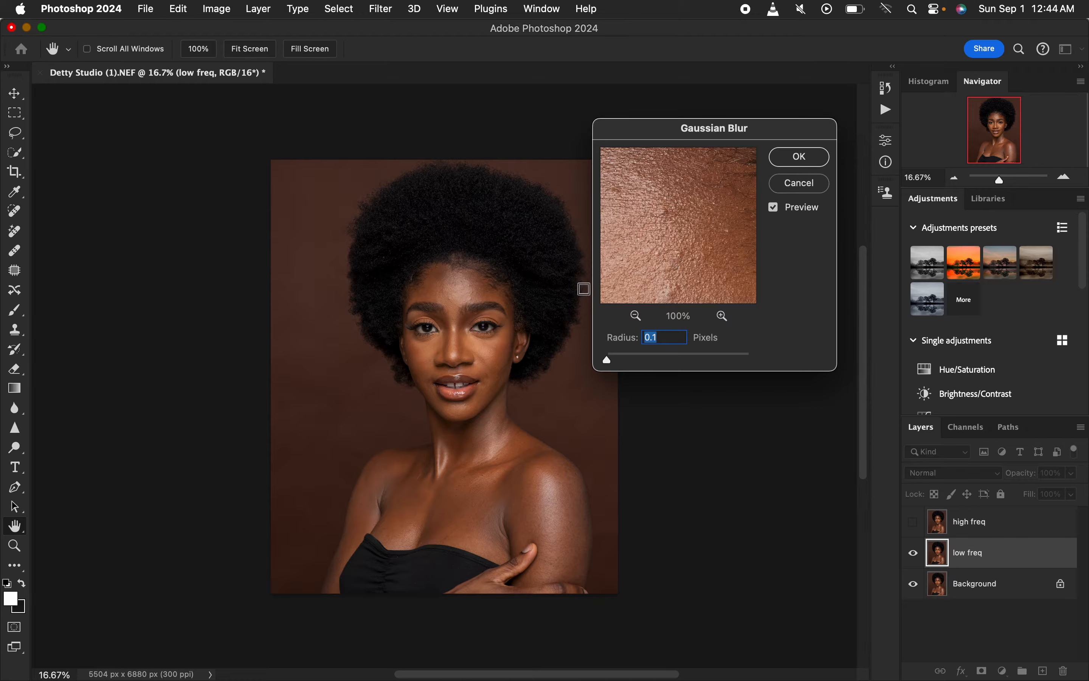
{"action": "left_click_drag", "start_coordinate": [685, 270], "coordinate": [692, 221]}
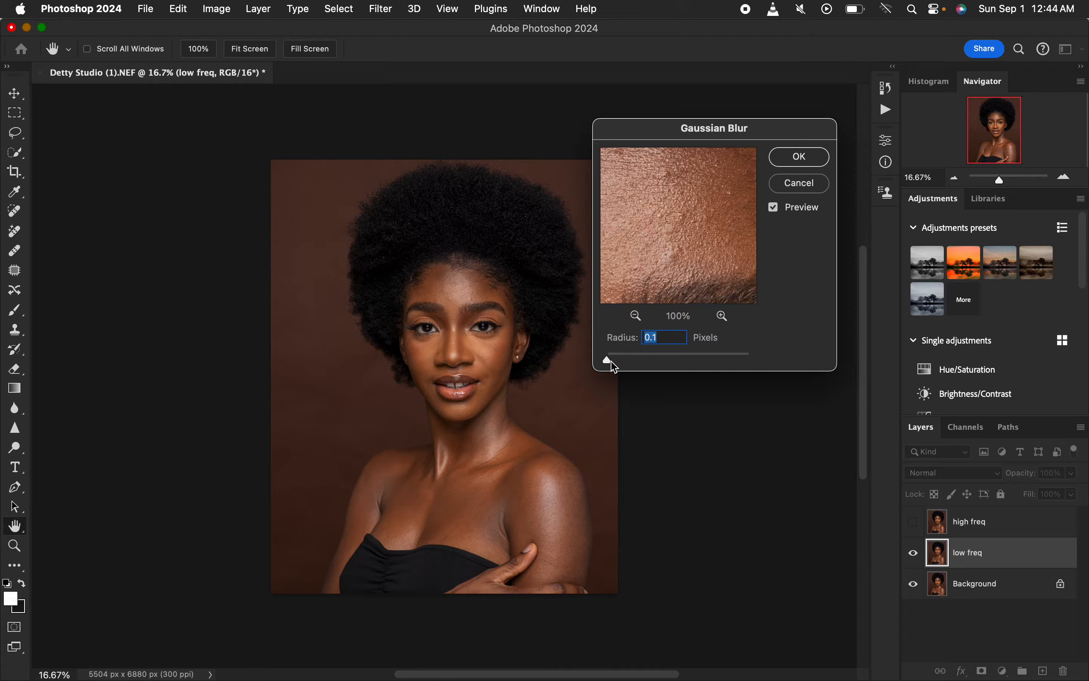
{"action": "left_click_drag", "start_coordinate": [608, 363], "coordinate": [654, 361]}
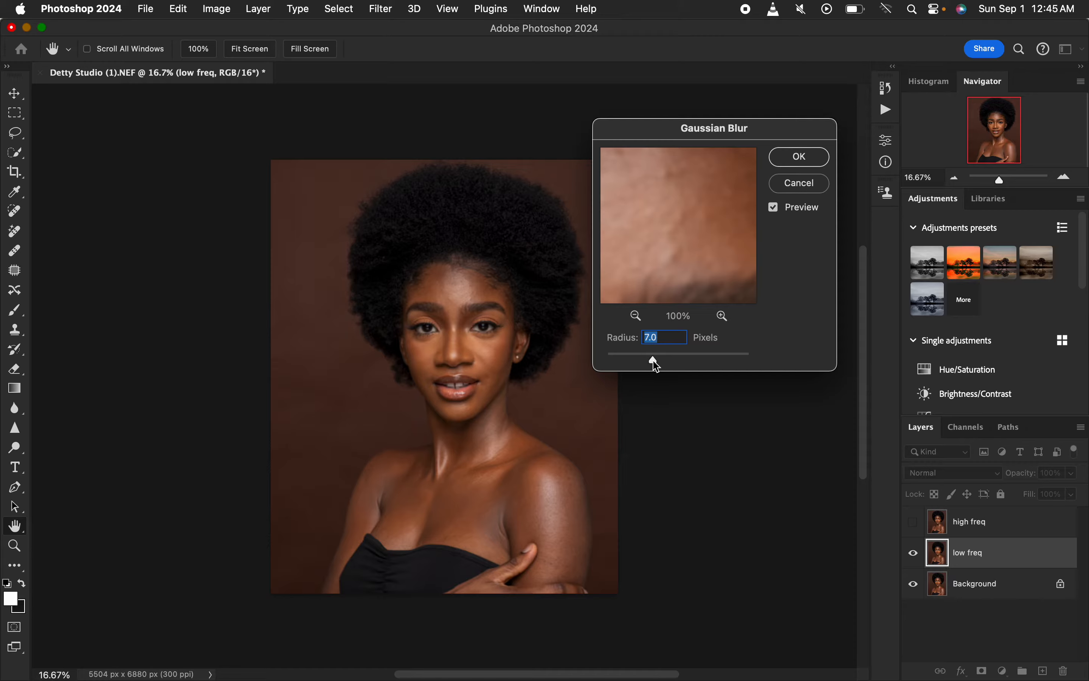
{"action": "left_click_drag", "start_coordinate": [676, 231], "coordinate": [696, 211]}
{"action": "left_click_drag", "start_coordinate": [683, 251], "coordinate": [673, 226]}
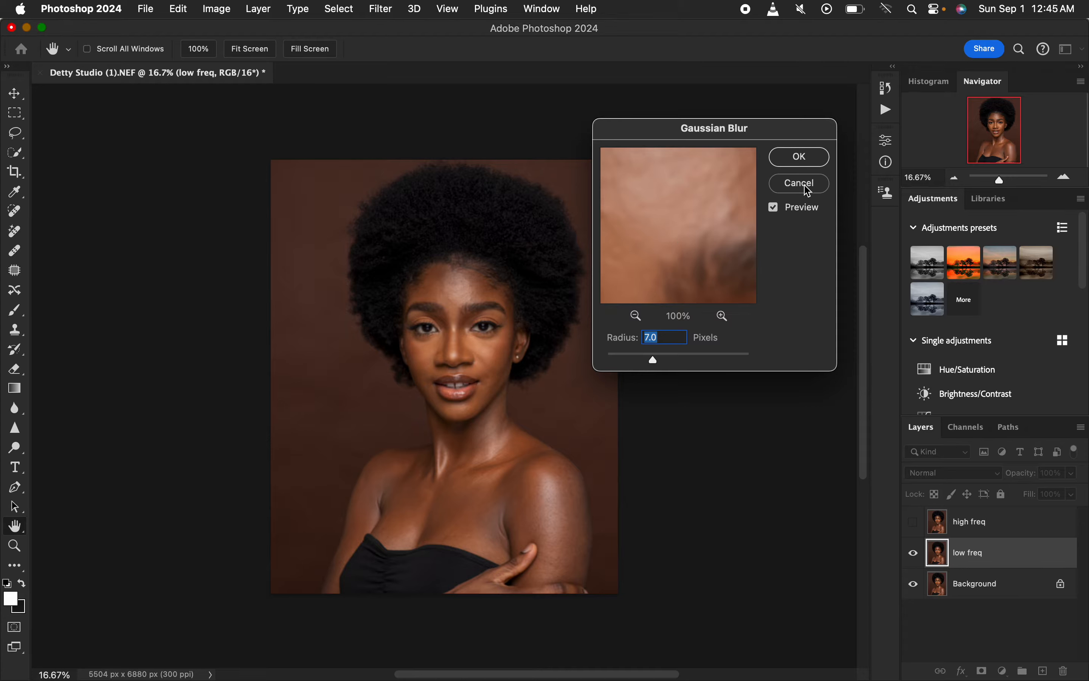
{"action": "left_click", "coordinate": [801, 158]}
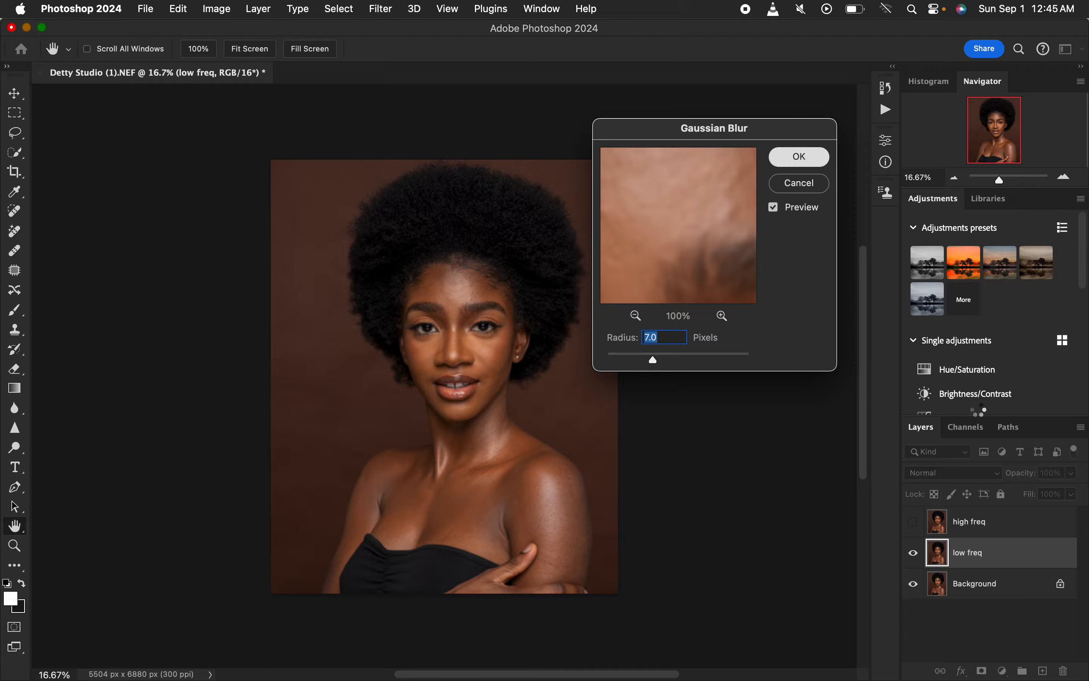
{"action": "key", "text": "l"}
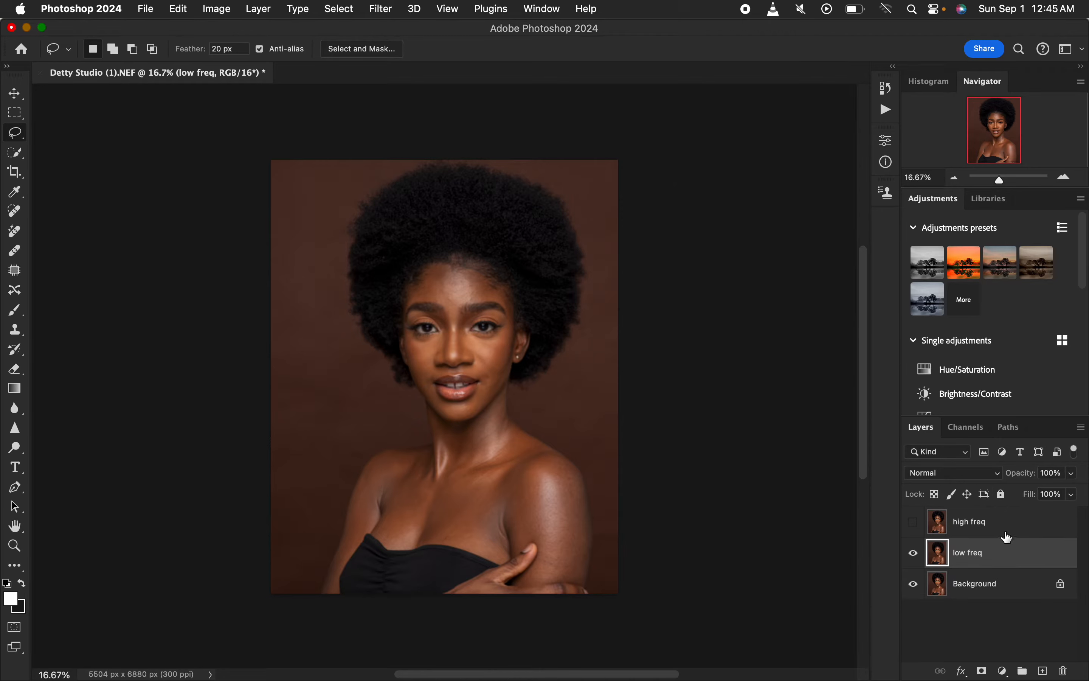
- Show and select the high freq layer, and set up Apply Image with the low freq layer as source, inverted, using Add blending and Scale 2
{"action": "left_click", "coordinate": [1012, 533]}
{"action": "left_click", "coordinate": [914, 524]}
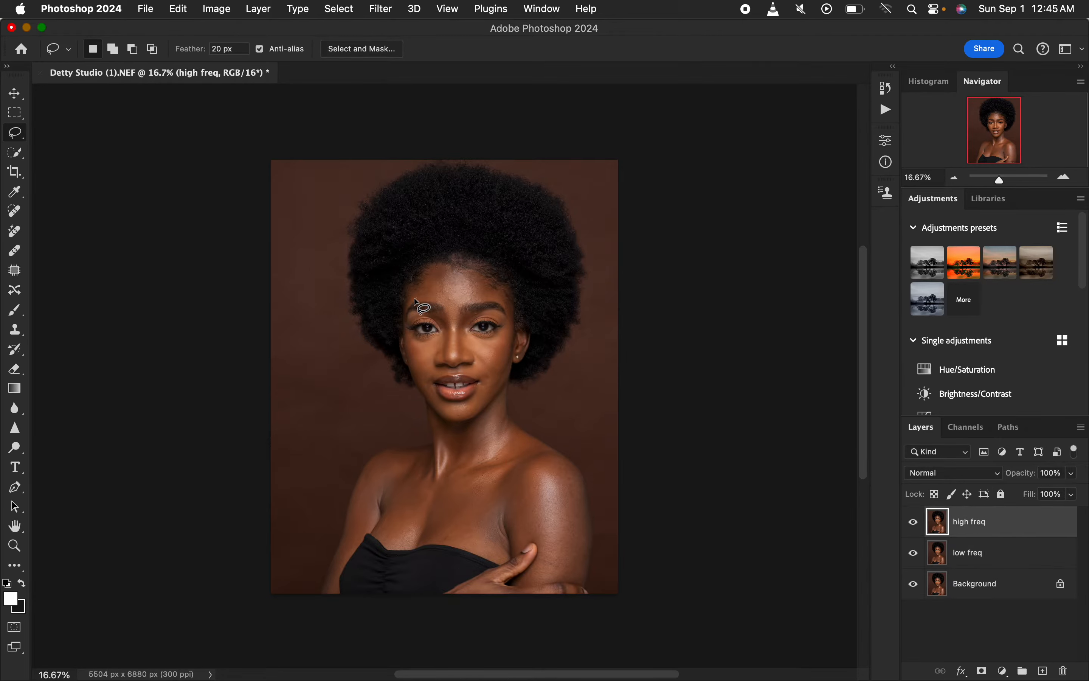
{"action": "left_click", "coordinate": [216, 9]}
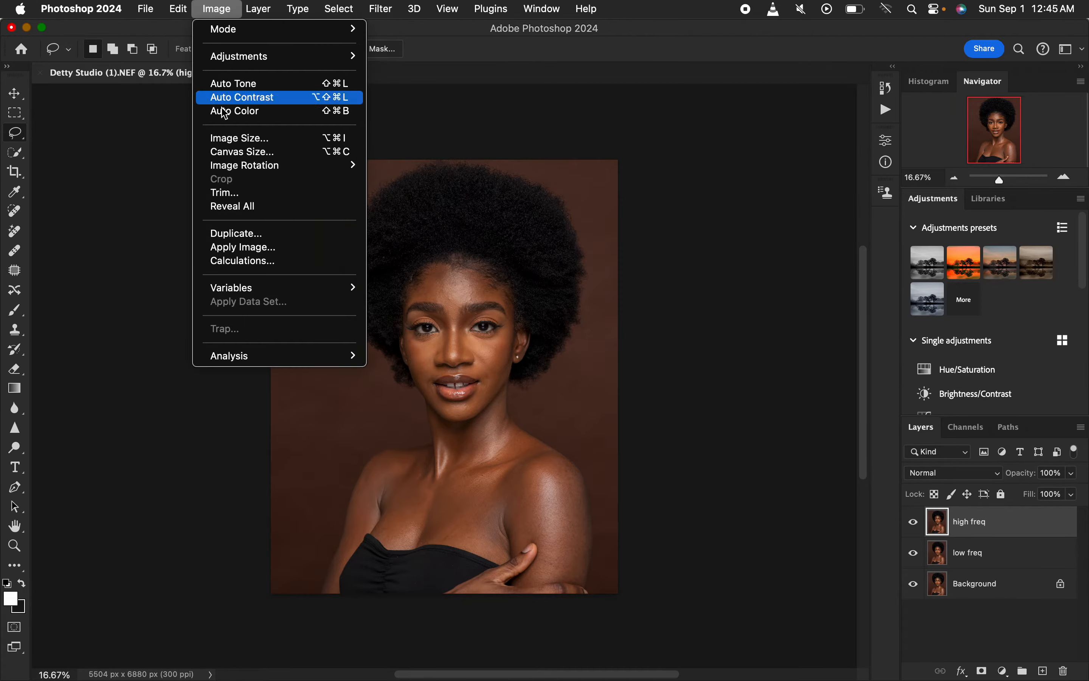
{"action": "left_click", "coordinate": [243, 247]}
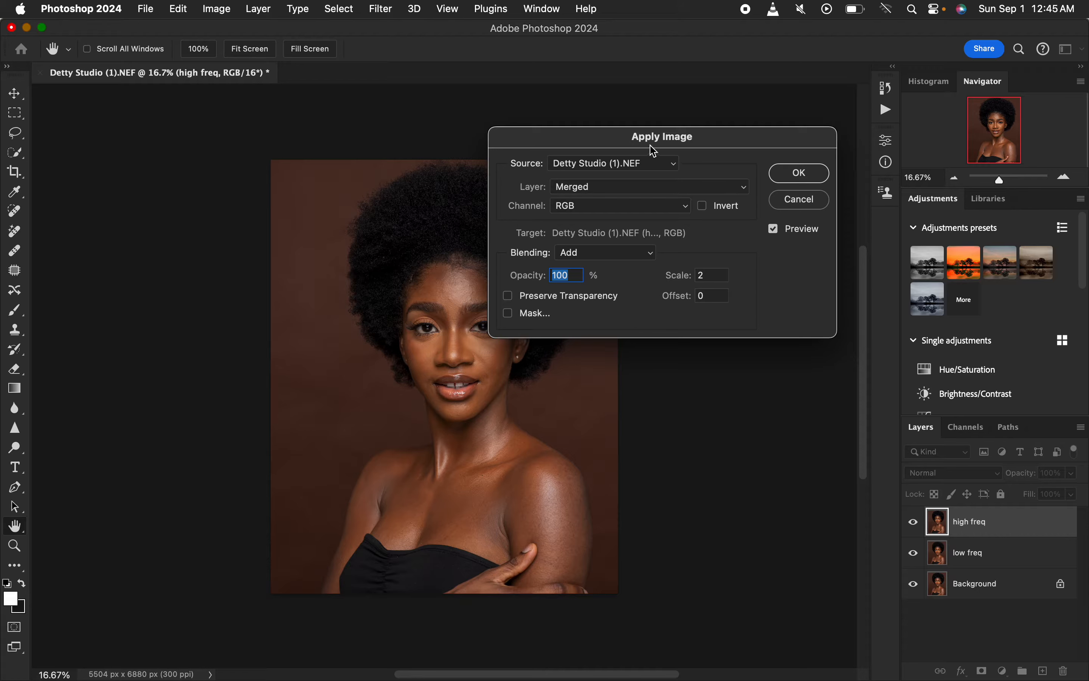
{"action": "left_click_drag", "start_coordinate": [656, 136], "coordinate": [687, 100]}
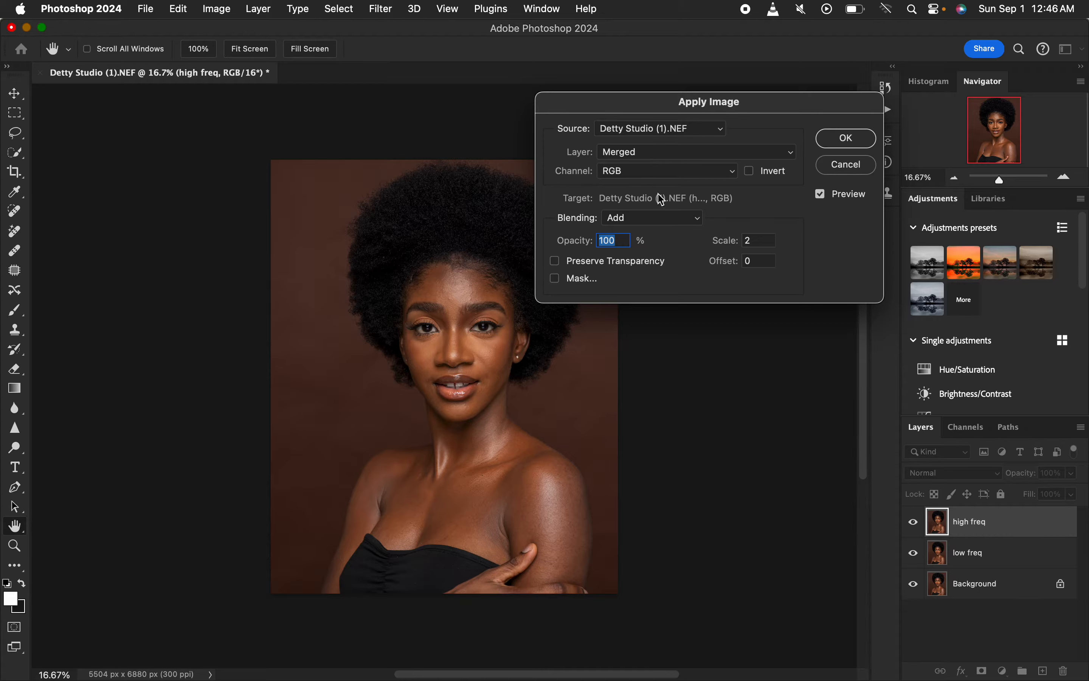
{"action": "left_click", "coordinate": [627, 158]}
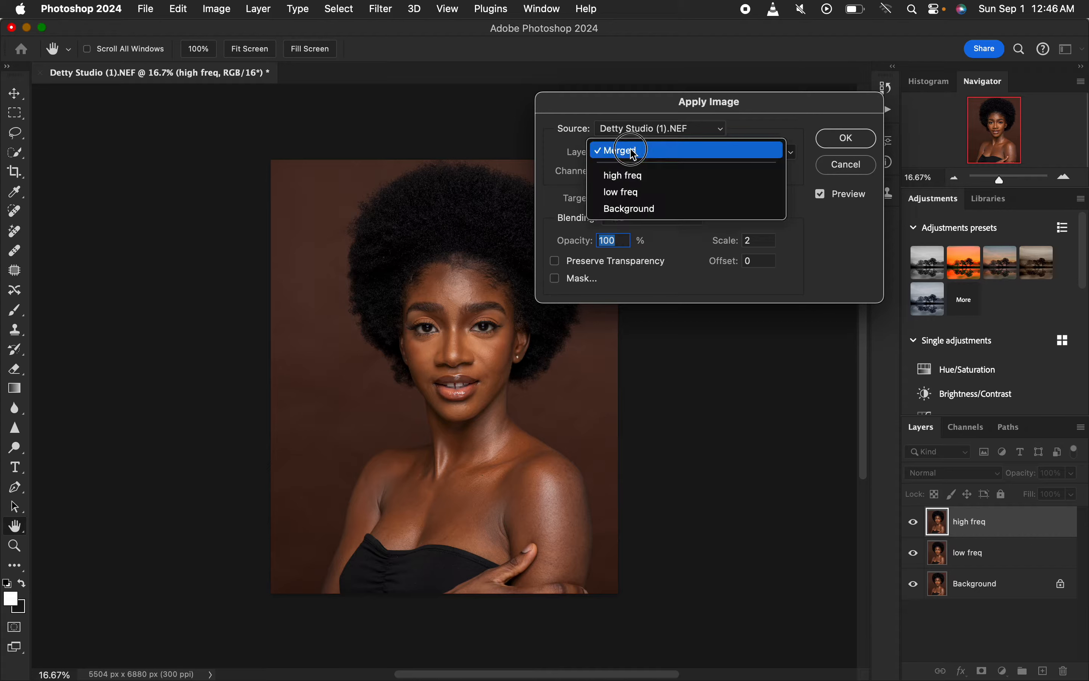
{"action": "left_click", "coordinate": [637, 195]}
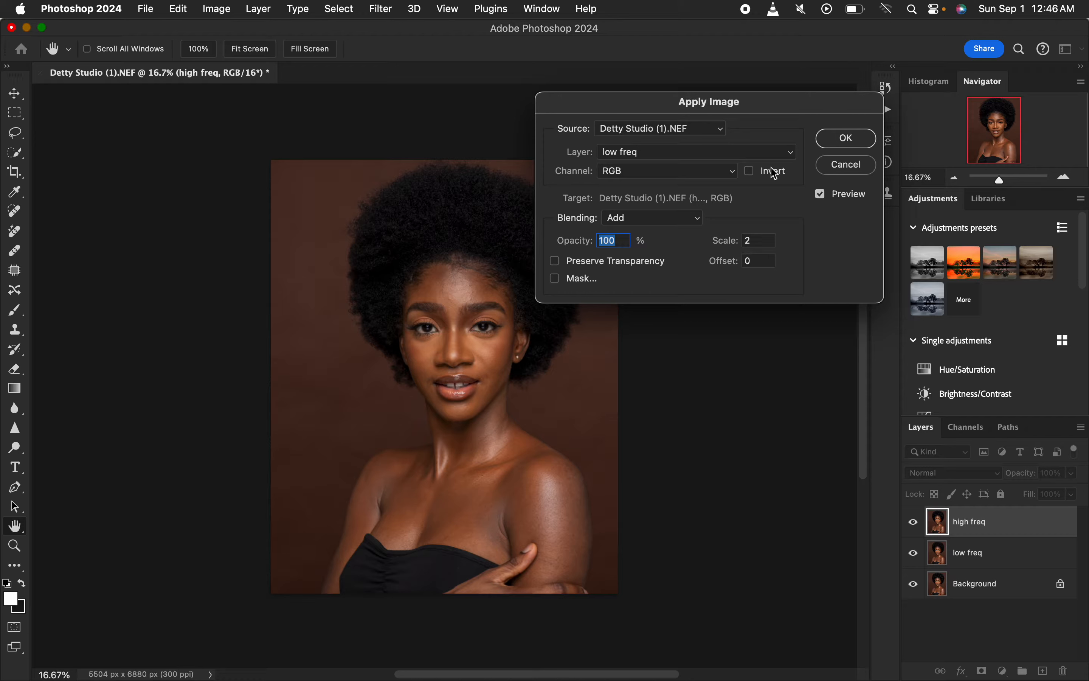
{"action": "left_click", "coordinate": [750, 172]}
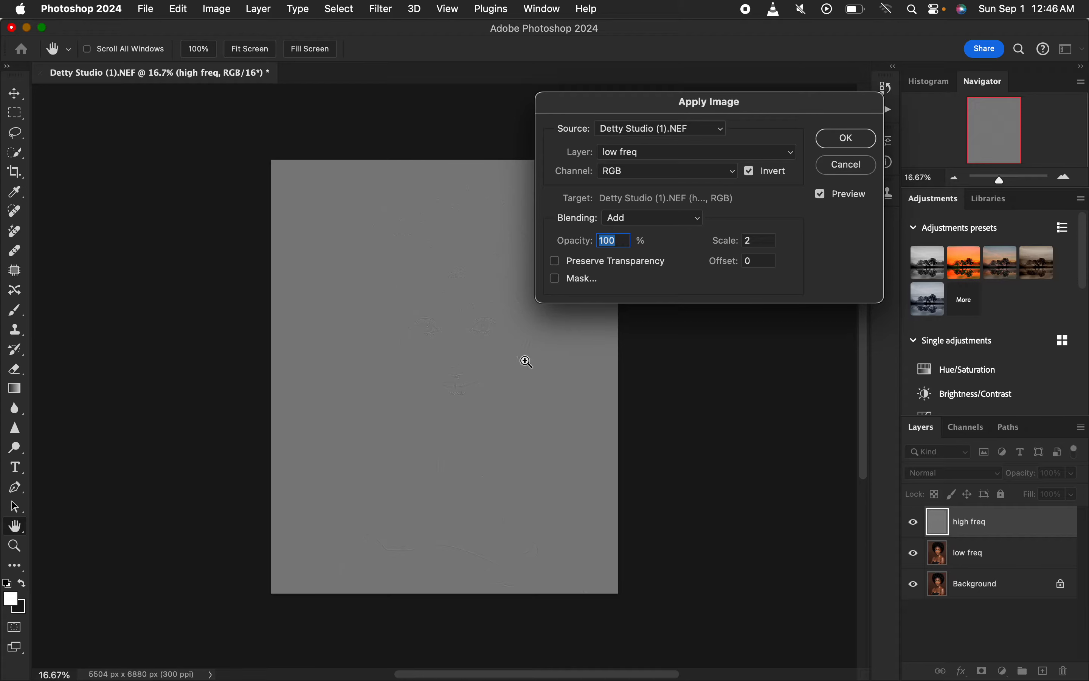
{"action": "left_click", "coordinate": [526, 362], "text": "super"}
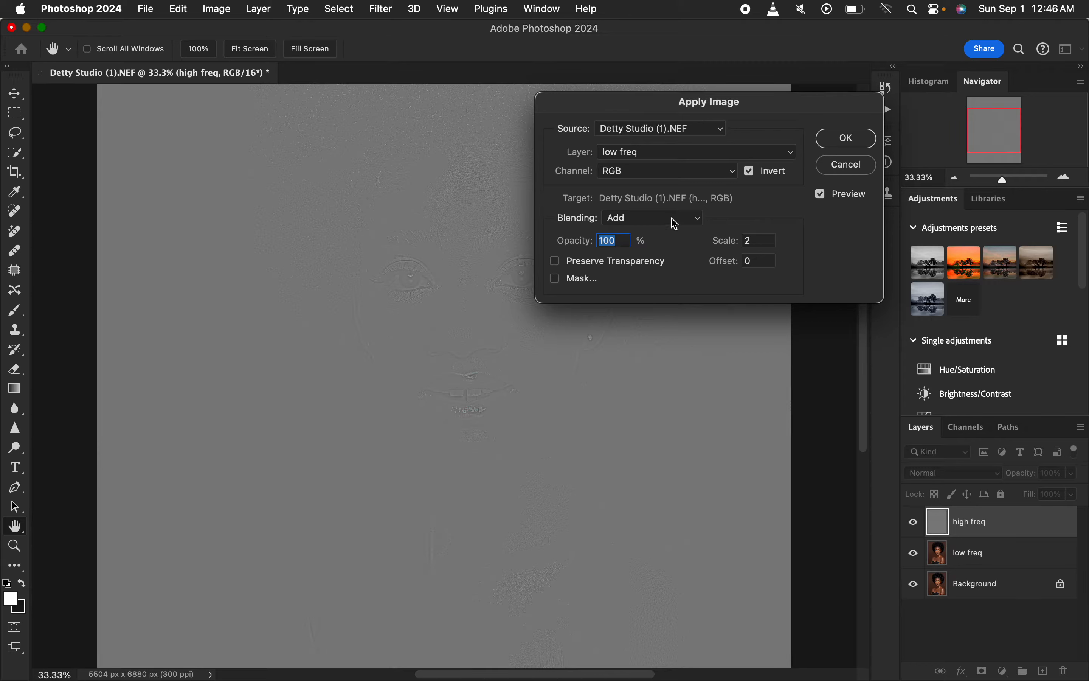
- Try Apply Image on the high freq layer with Invert off, Subtract blending, Scale 2 and Offset 128, and undo the result
{"action": "left_click", "coordinate": [750, 171]}
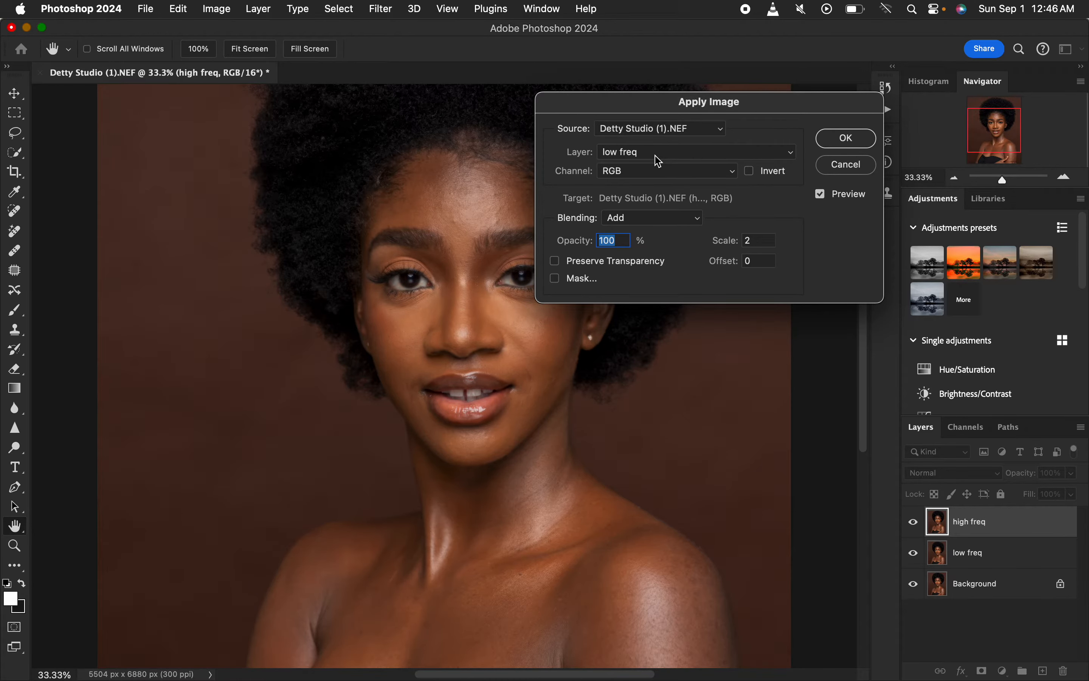
{"action": "left_click", "coordinate": [648, 220]}
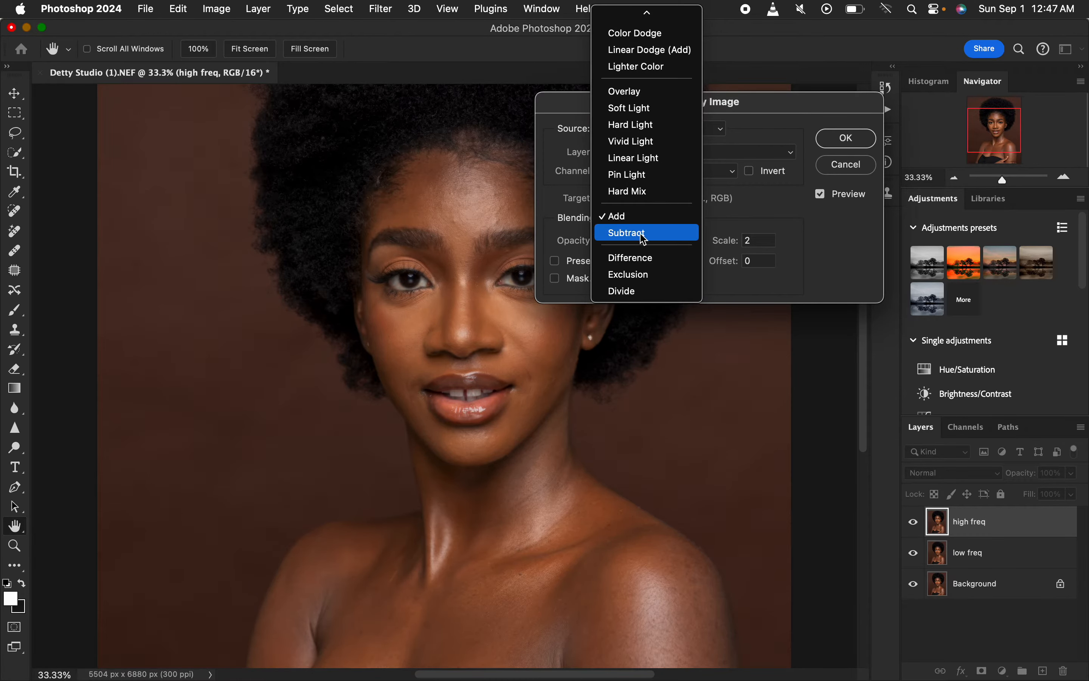
{"action": "left_click", "coordinate": [646, 235]}
{"action": "double_click", "coordinate": [761, 241]}
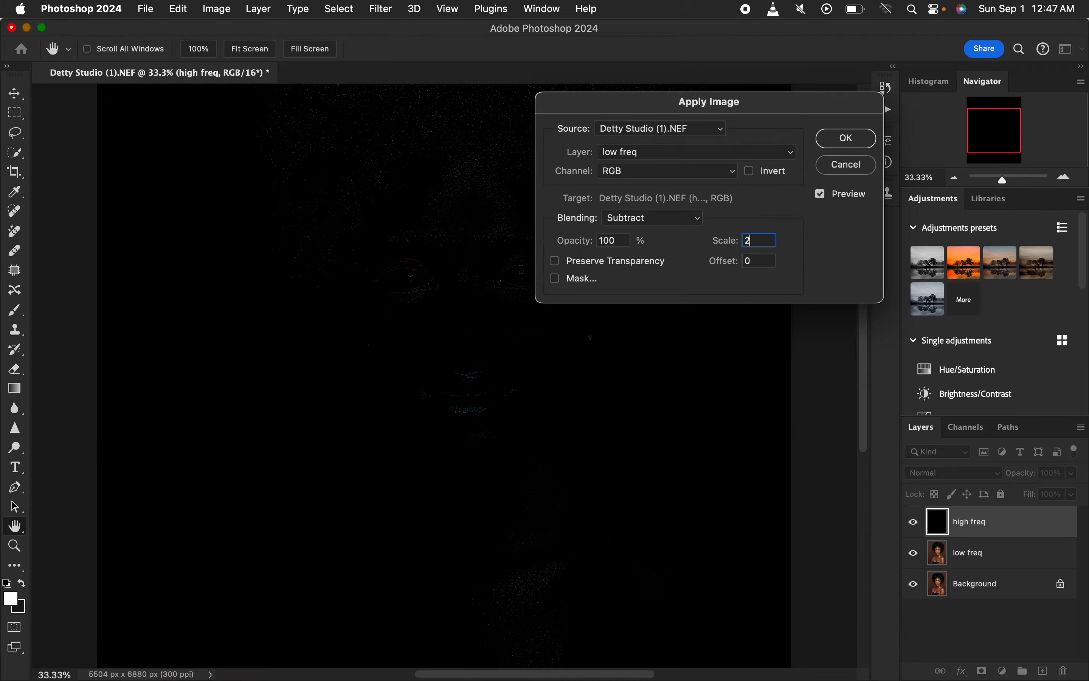
{"action": "key", "text": "Tab"}
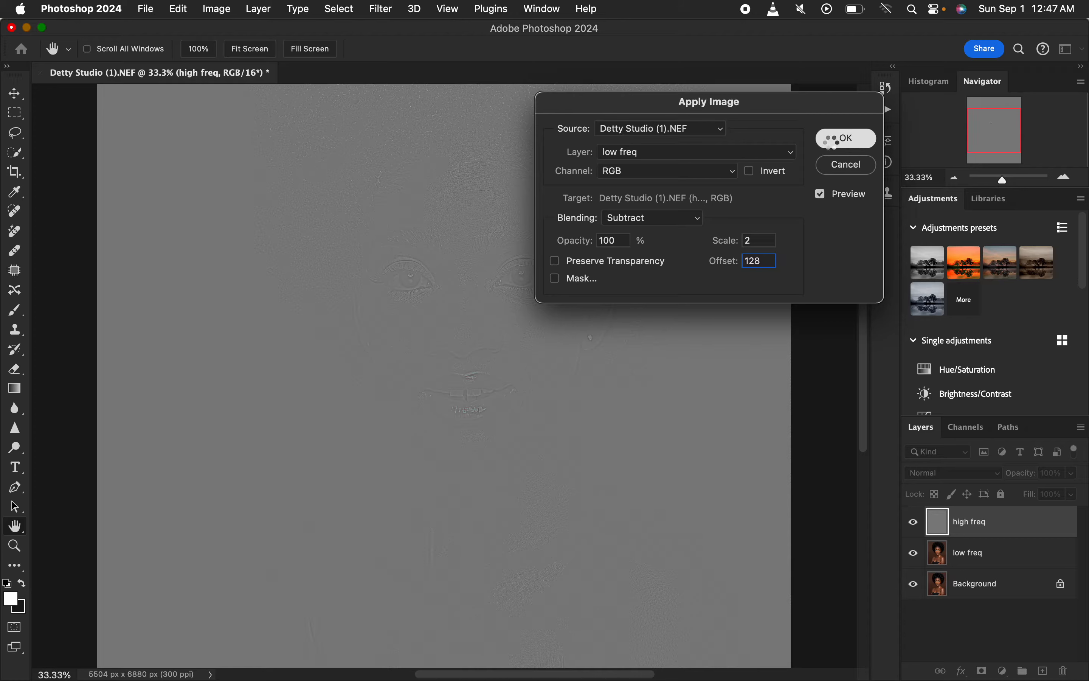
{"action": "left_click", "coordinate": [834, 139]}
{"action": "key", "text": "l"}
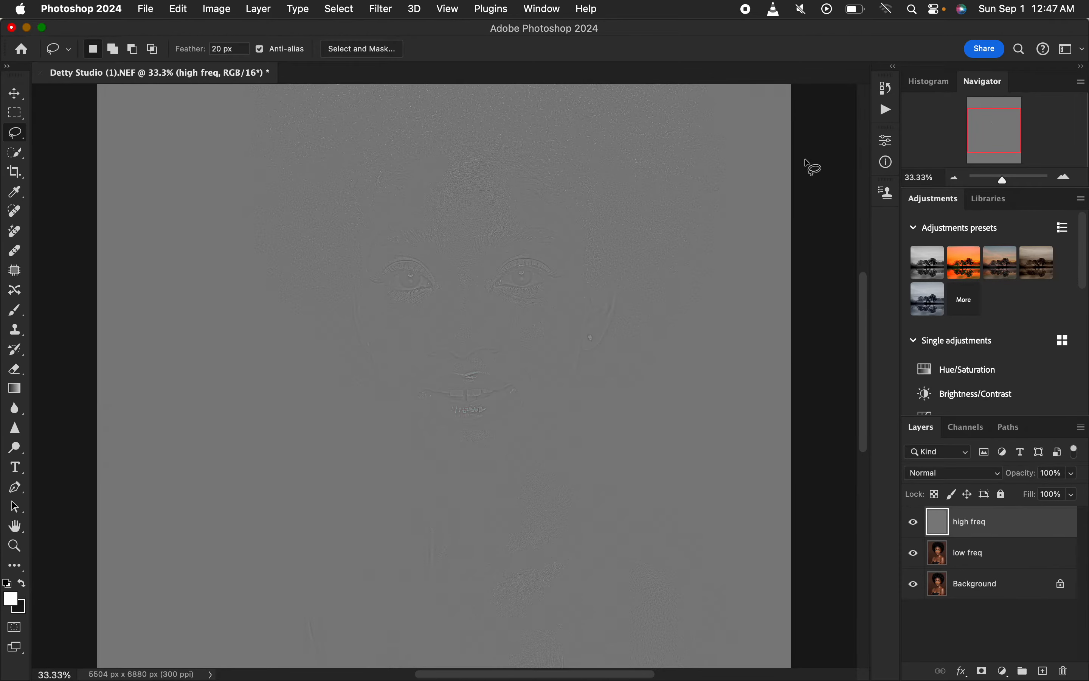
{"action": "key", "text": "super+z"}
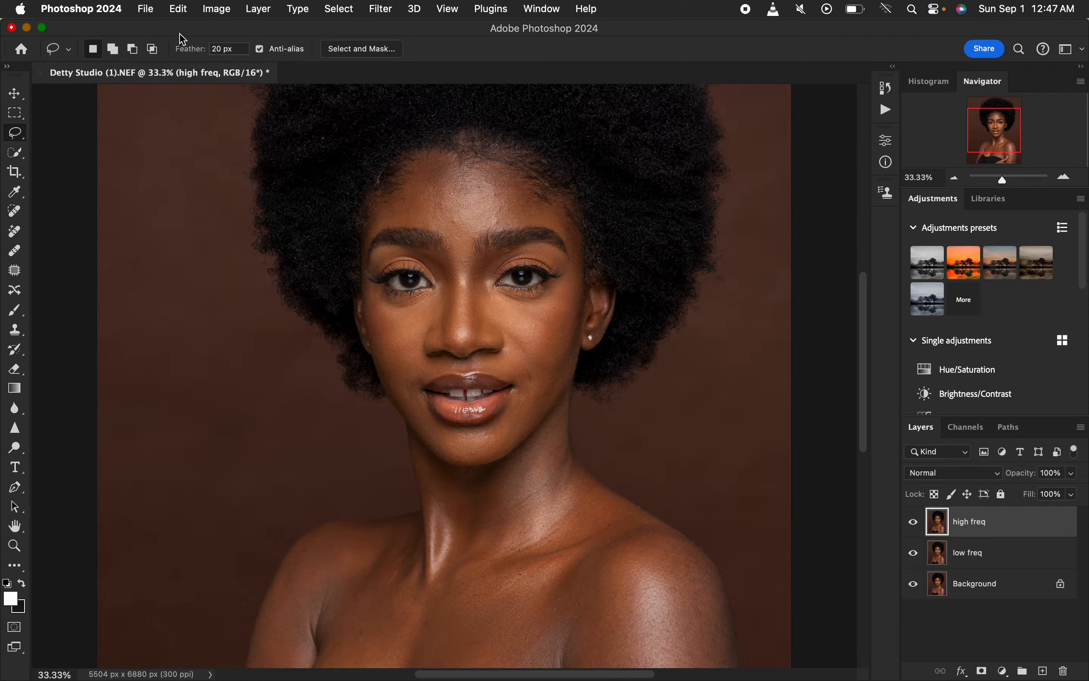
- Apply the inverted low freq layer to high freq with Add blending, Scale 2 and Offset 0, and set high freq's blend mode to Linear Light
{"action": "left_click", "coordinate": [217, 10]}
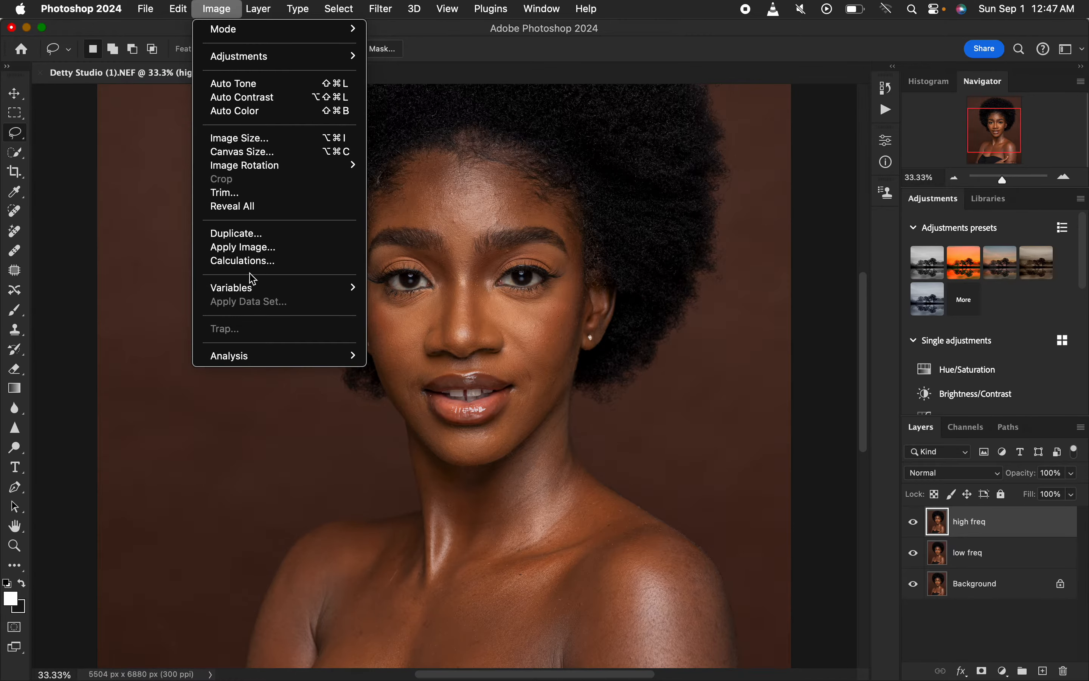
{"action": "left_click", "coordinate": [260, 248]}
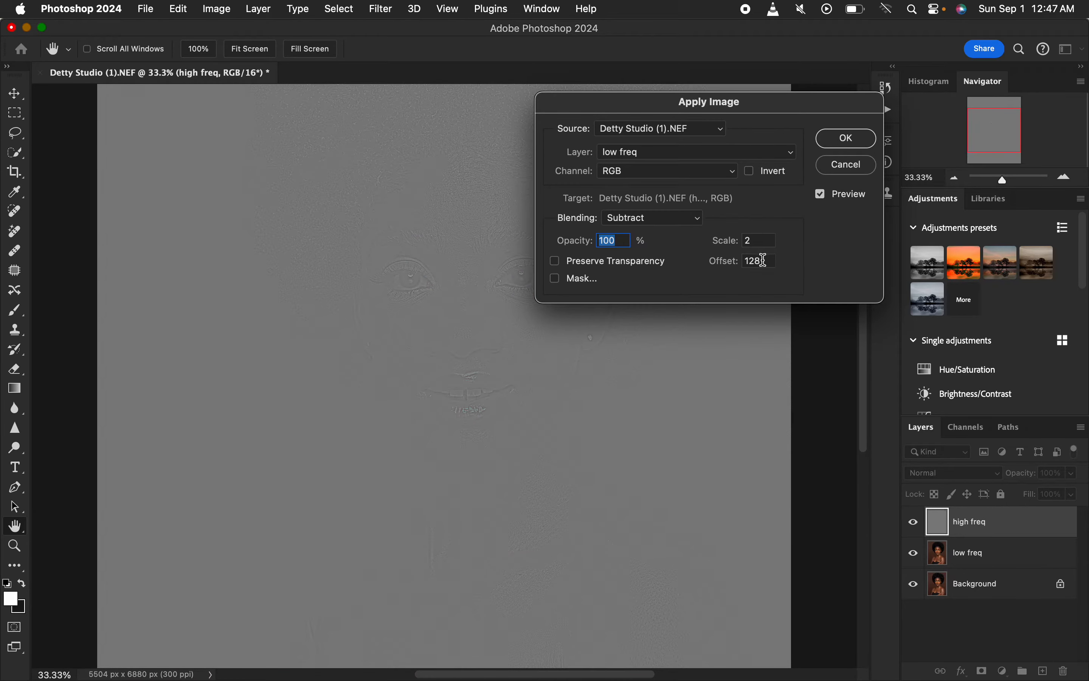
{"action": "left_click", "coordinate": [686, 224]}
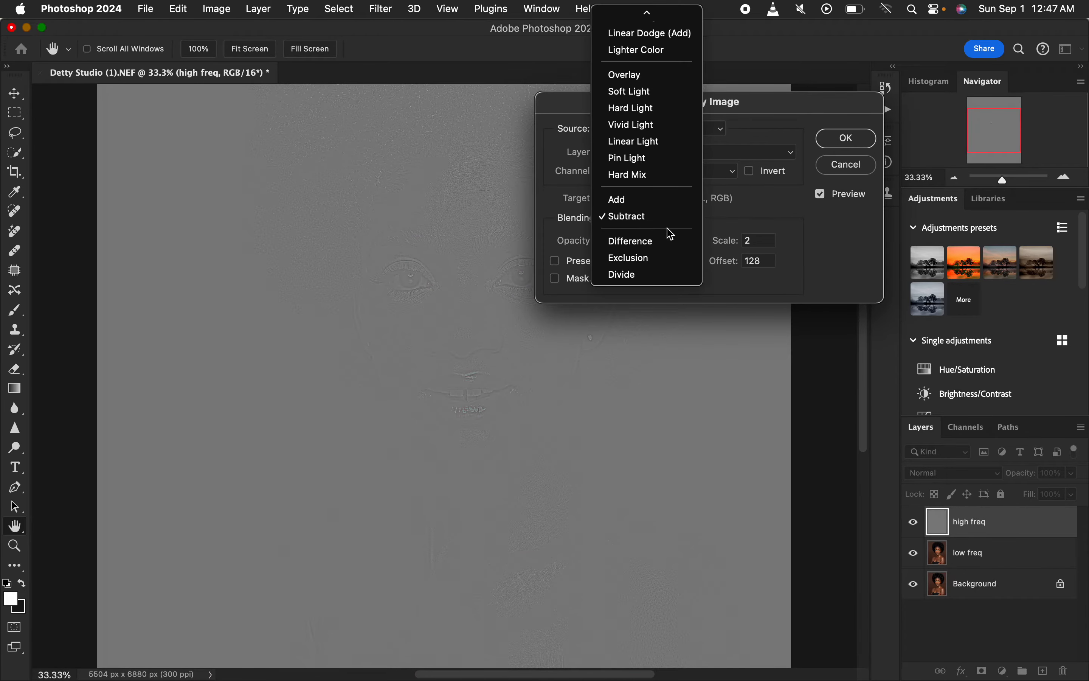
{"action": "left_click", "coordinate": [663, 205]}
{"action": "left_click", "coordinate": [751, 174]}
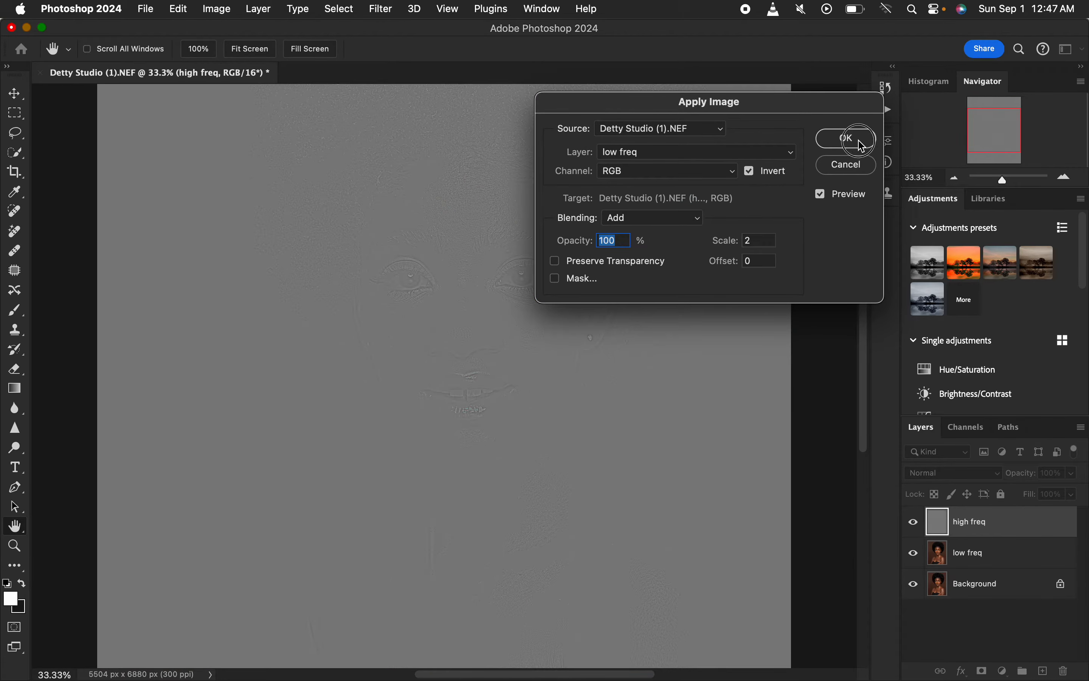
{"action": "left_click", "coordinate": [845, 138]}
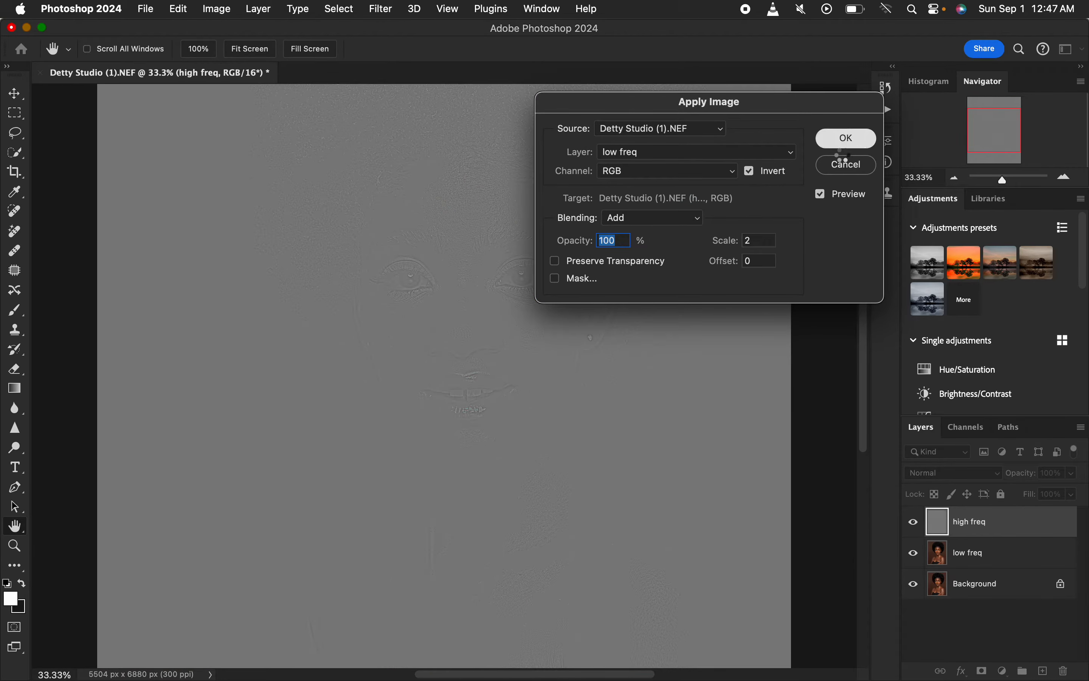
{"action": "left_click", "coordinate": [965, 474]}
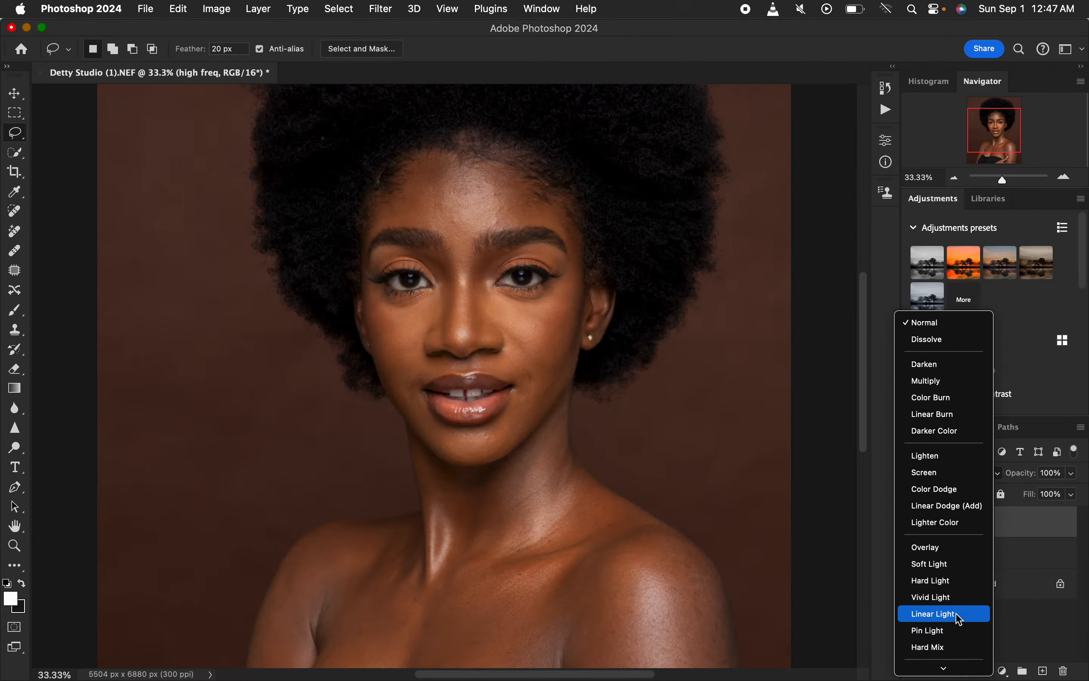
{"action": "left_click", "coordinate": [960, 617]}
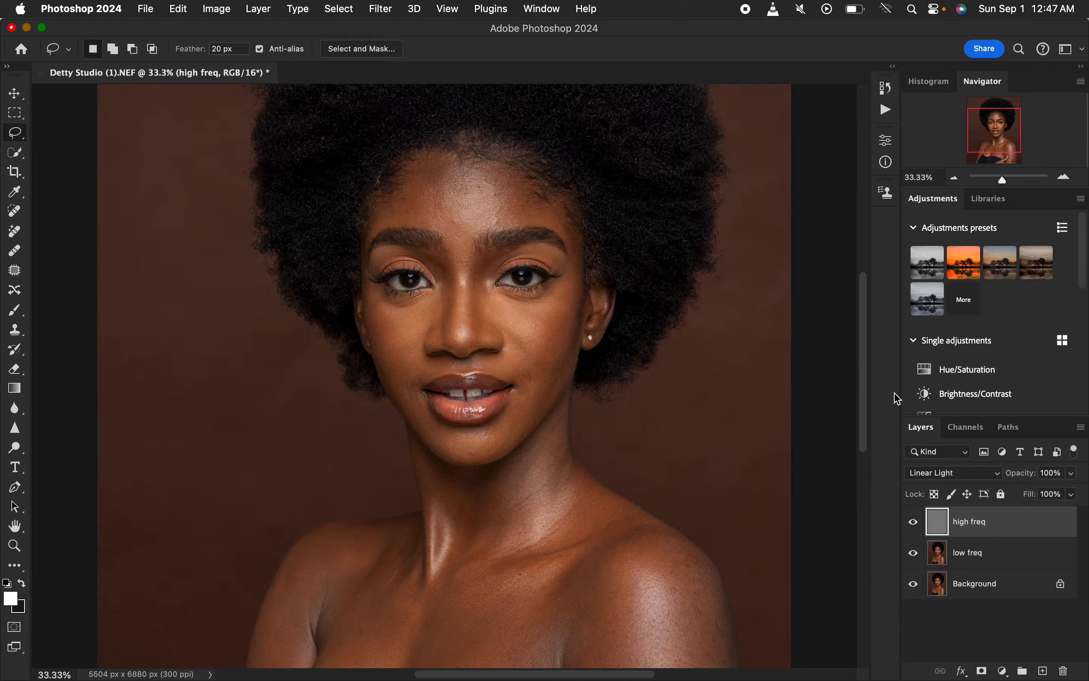
- Group the high freq and low freq layers and name the group "freq sep"
{"action": "left_click", "coordinate": [1021, 559]}
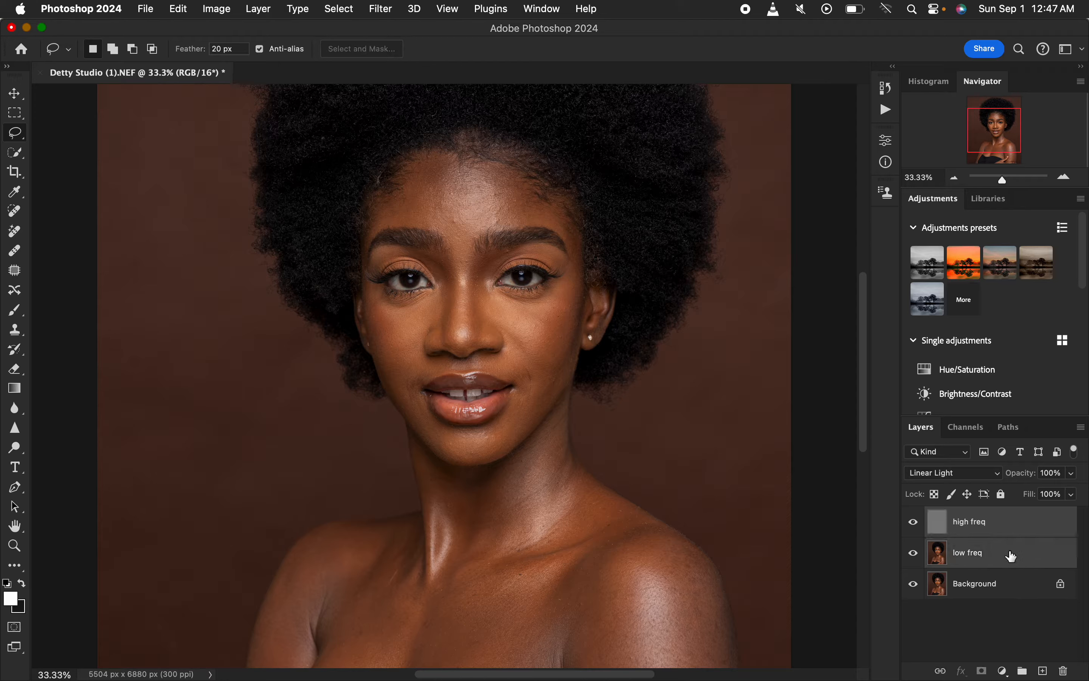
{"action": "key", "text": "super+g"}
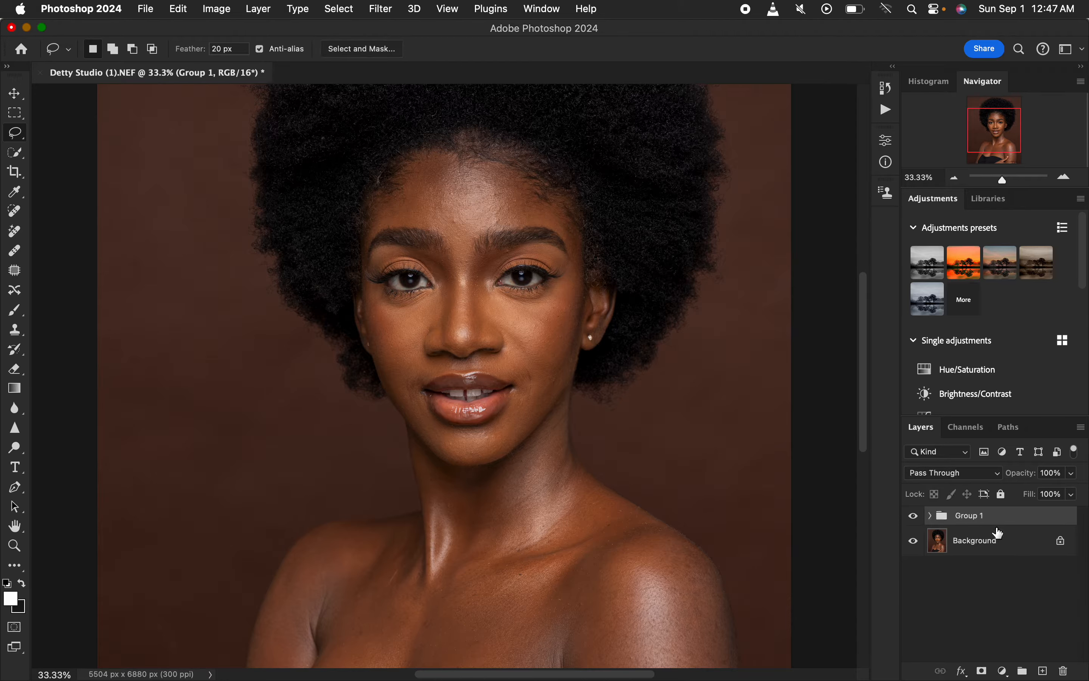
{"action": "double_click", "coordinate": [980, 515]}
{"action": "type", "text": "freq sep"}
{"action": "key", "text": "Return"}
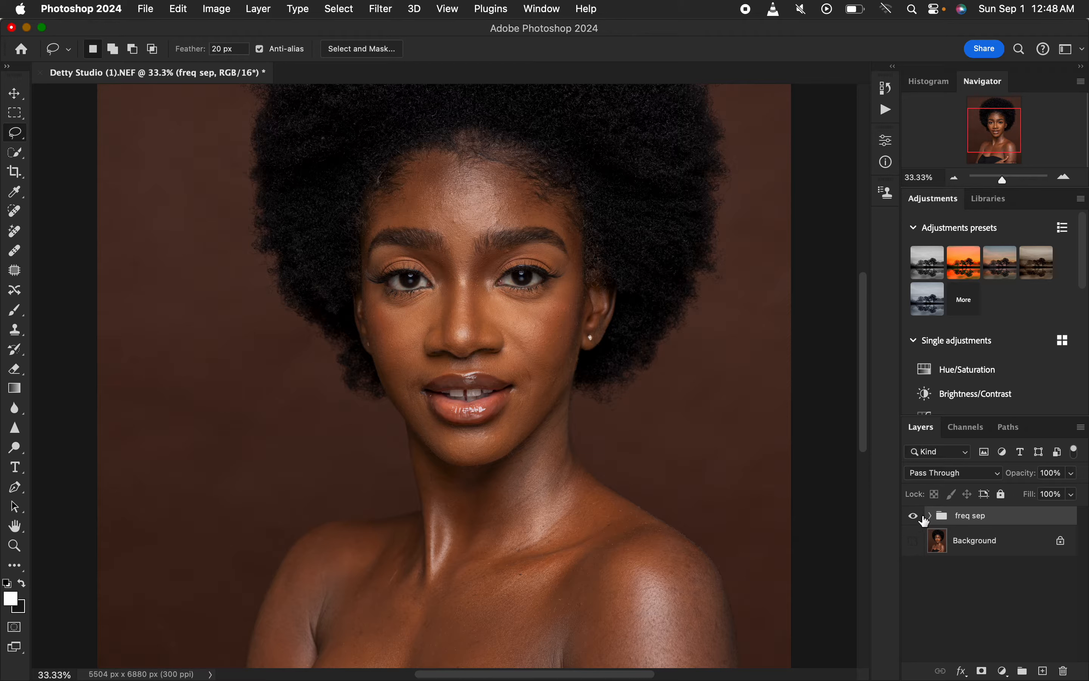
- Expand the freq sep group and inspect the image with the high freq and low freq layers hidden one at a time
{"action": "left_click", "coordinate": [930, 515]}
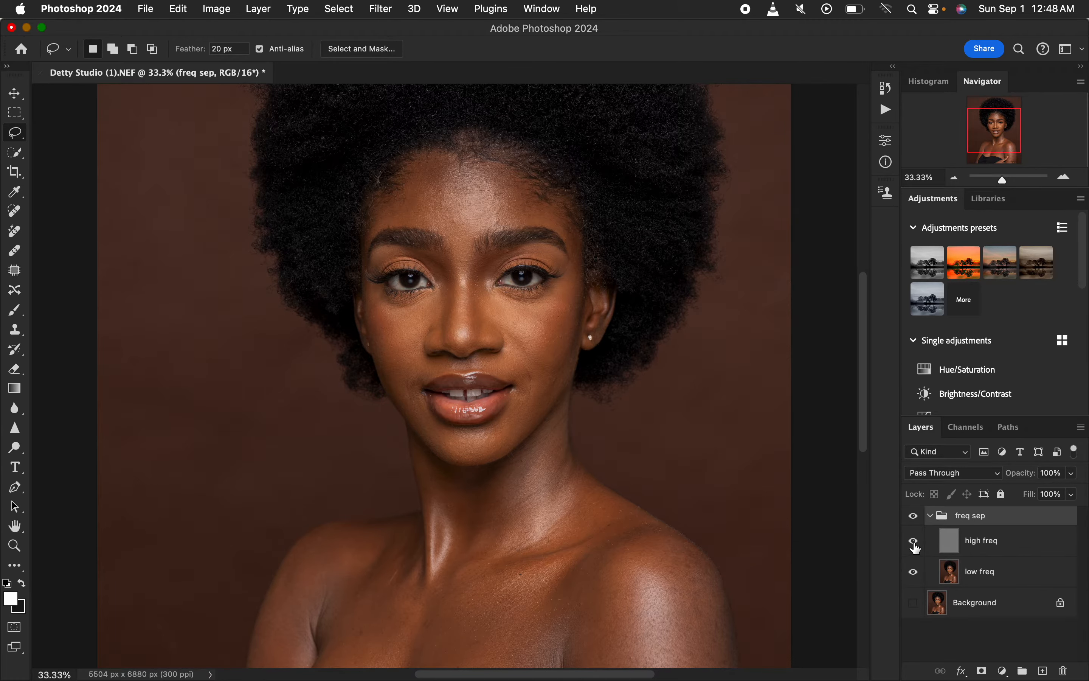
{"action": "left_click", "coordinate": [914, 541]}
{"action": "left_click", "coordinate": [914, 540]}
{"action": "left_click", "coordinate": [913, 572]}
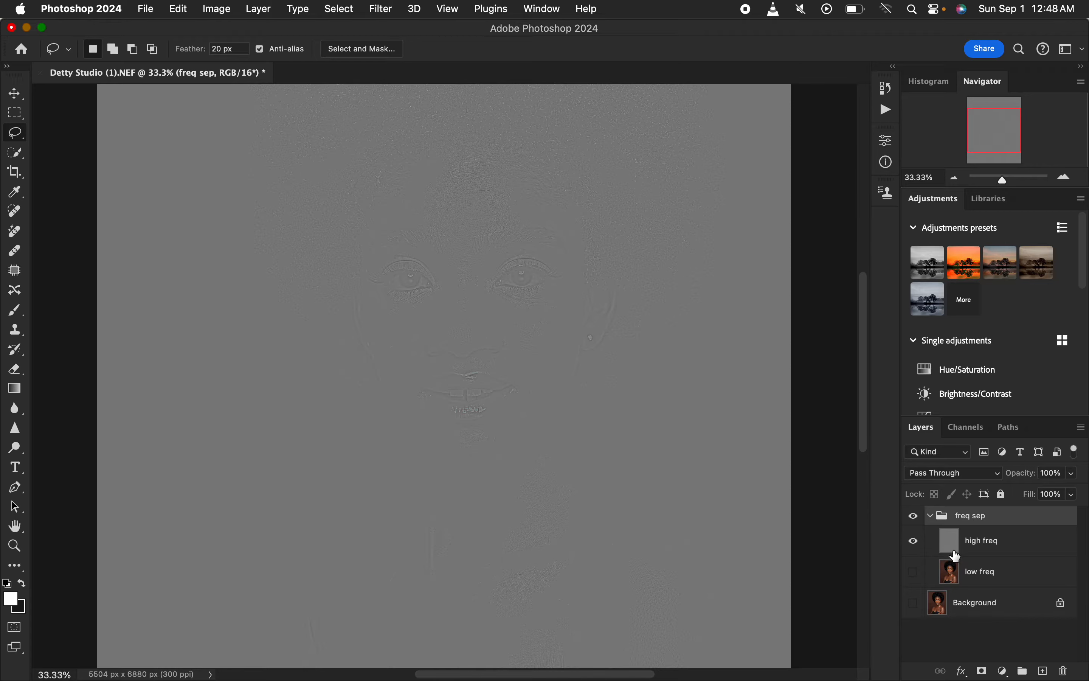
{"action": "left_click", "coordinate": [913, 572]}
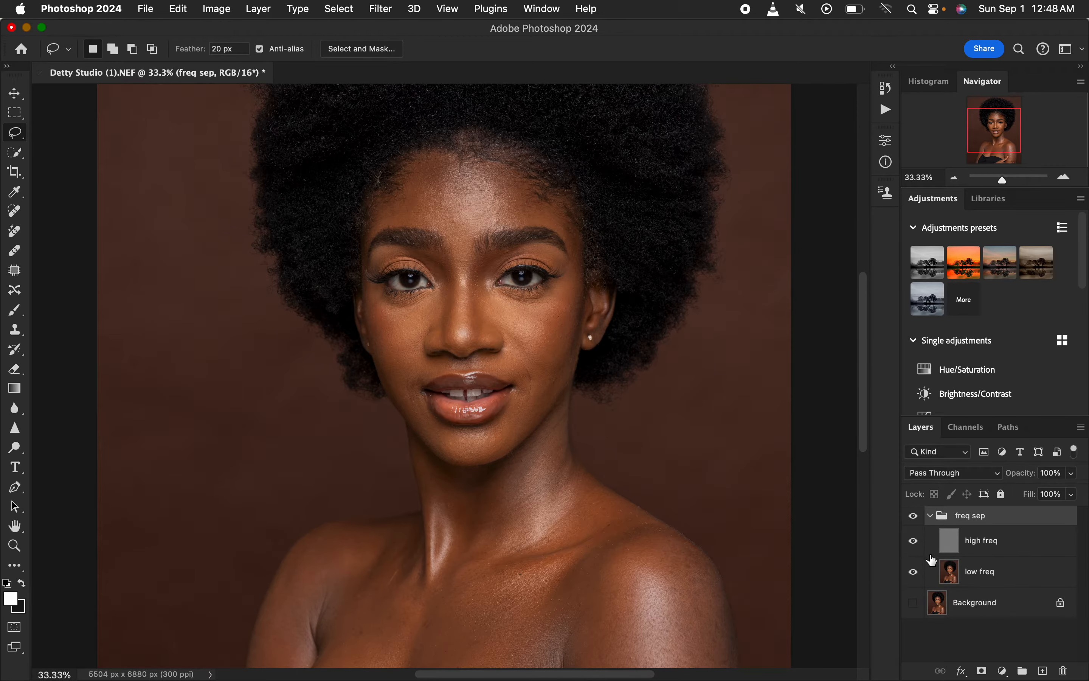
- Show the Background layer and delete the freq sep group with its layers
{"action": "left_click", "coordinate": [913, 602]}
{"action": "left_click_drag", "start_coordinate": [986, 518], "coordinate": [1067, 671]}
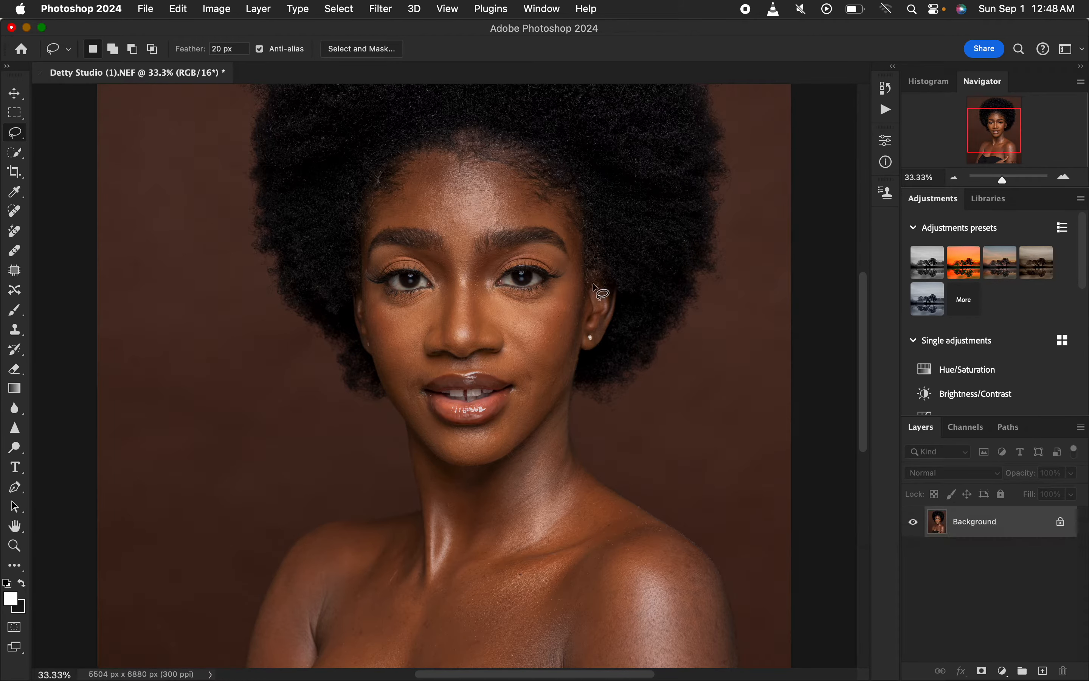
- Open the Actions panel and run the FS 16 BIT action from the RONNIX retouching set
{"action": "left_click", "coordinate": [545, 10]}
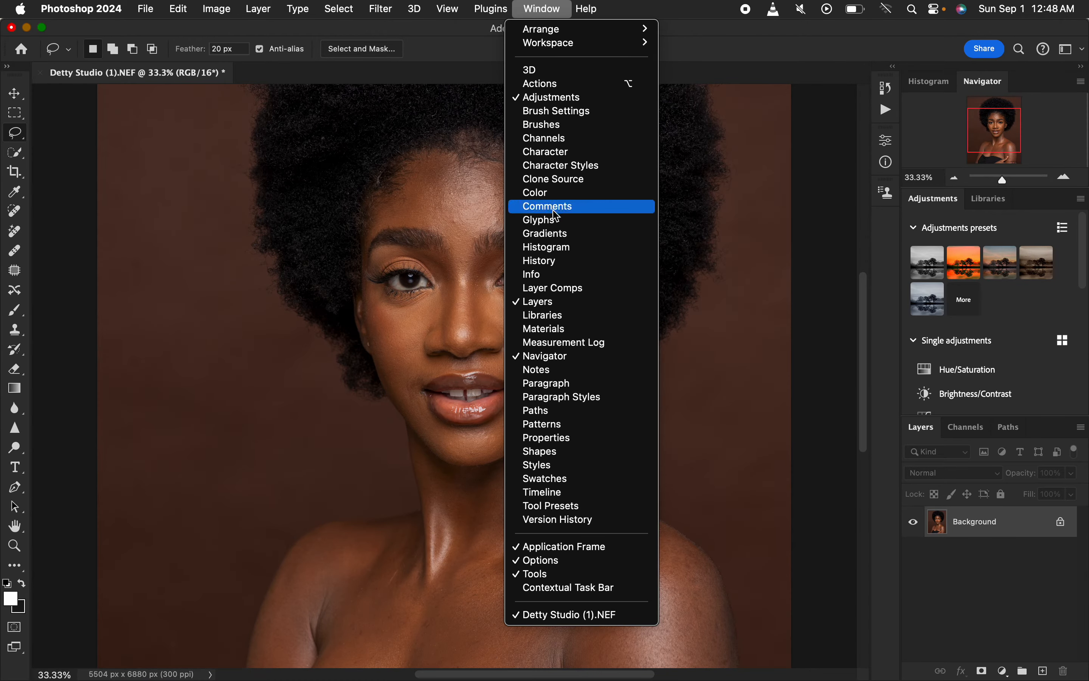
{"action": "left_click", "coordinate": [562, 86]}
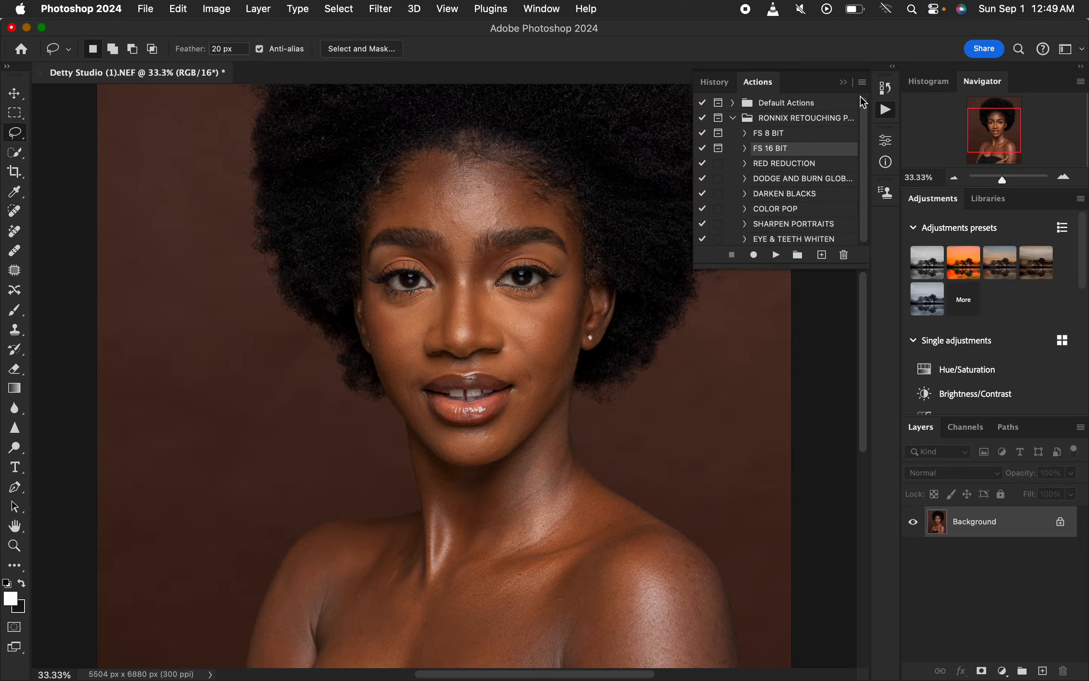
{"action": "left_click", "coordinate": [864, 83]}
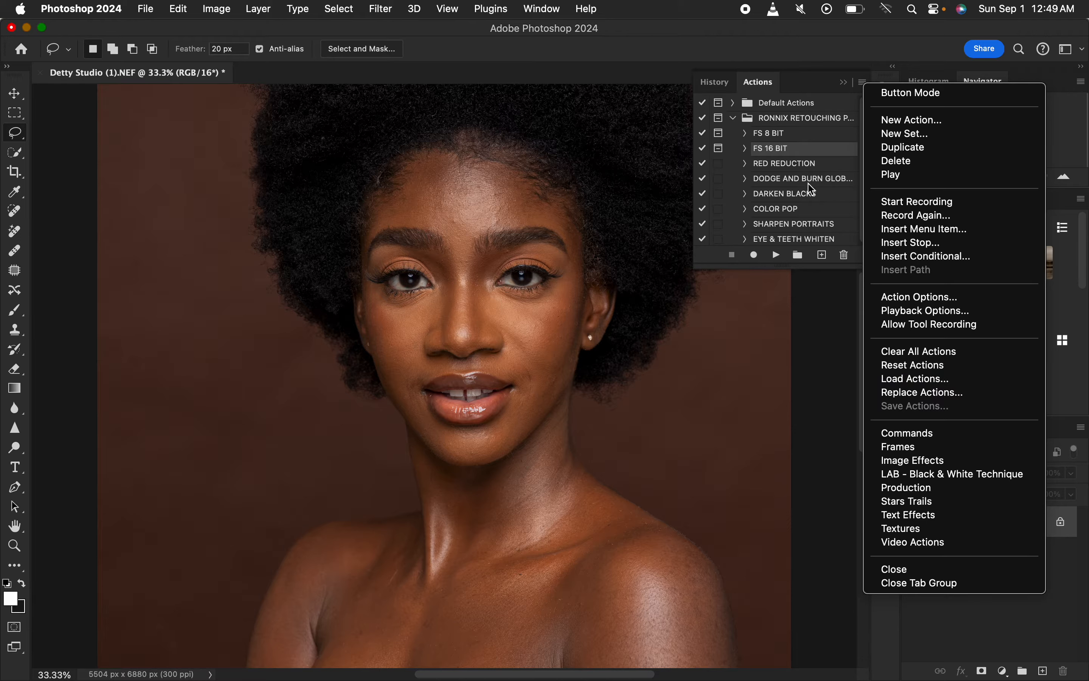
{"action": "left_click", "coordinate": [811, 334]}
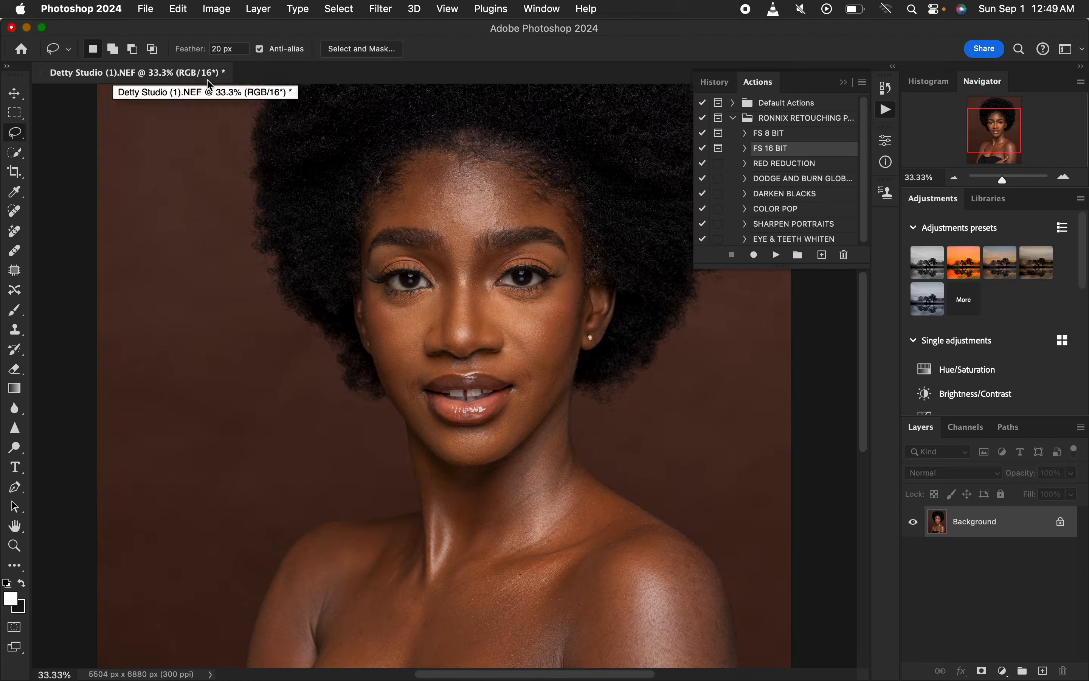
{"action": "left_click", "coordinate": [778, 260]}
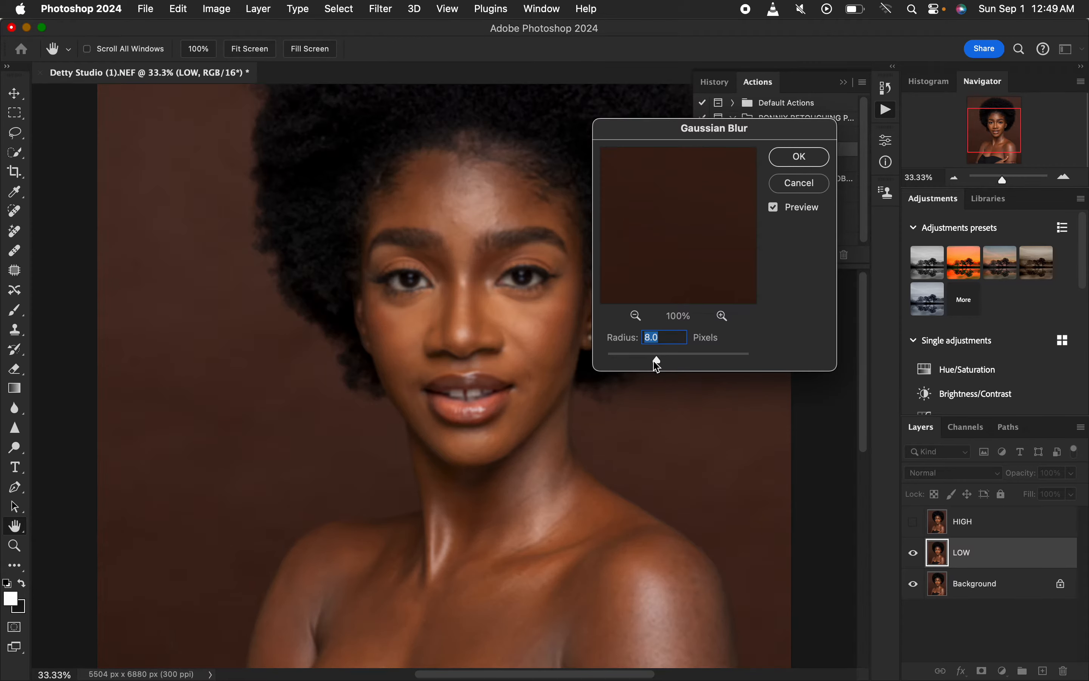
- Check the skin in the Gaussian Blur preview and blur the LOW layer with a 7.0 pixel radius
{"action": "mouse_move", "coordinate": [656, 363]}
{"action": "left_mouse_down"}
{"action": "mouse_move", "coordinate": [613, 360]}
{"action": "mouse_move", "coordinate": [651, 355]}
{"action": "left_mouse_up"}
{"action": "left_click", "coordinate": [466, 211]}
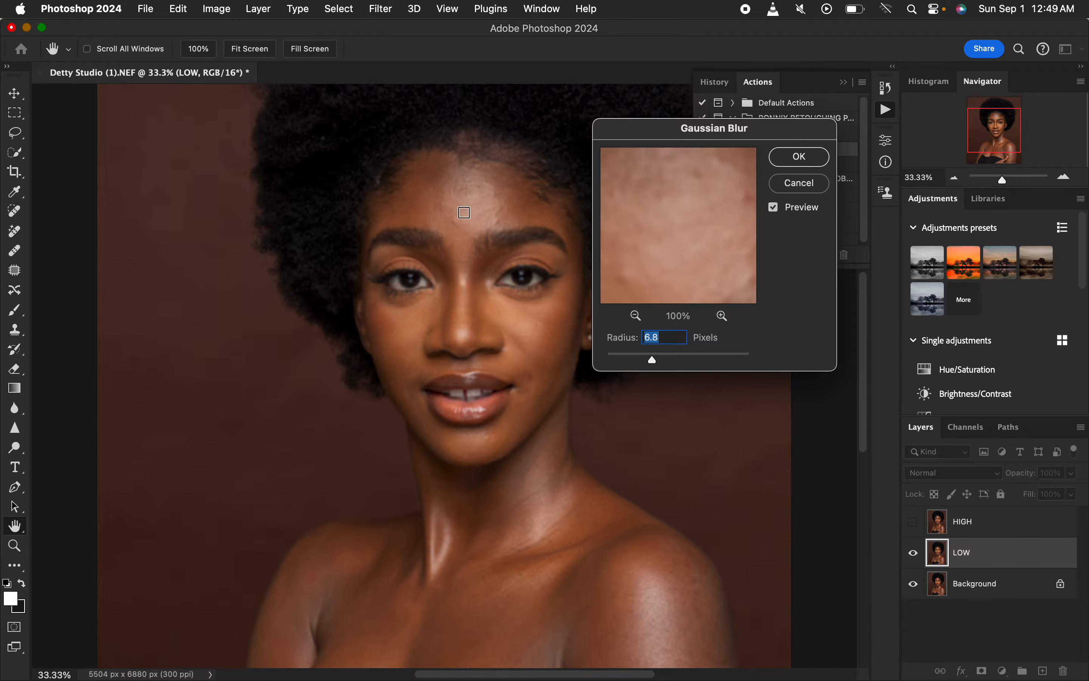
{"action": "left_click_drag", "start_coordinate": [655, 366], "coordinate": [653, 369]}
{"action": "left_click", "coordinate": [665, 229]}
{"action": "left_click_drag", "start_coordinate": [665, 229], "coordinate": [651, 236]}
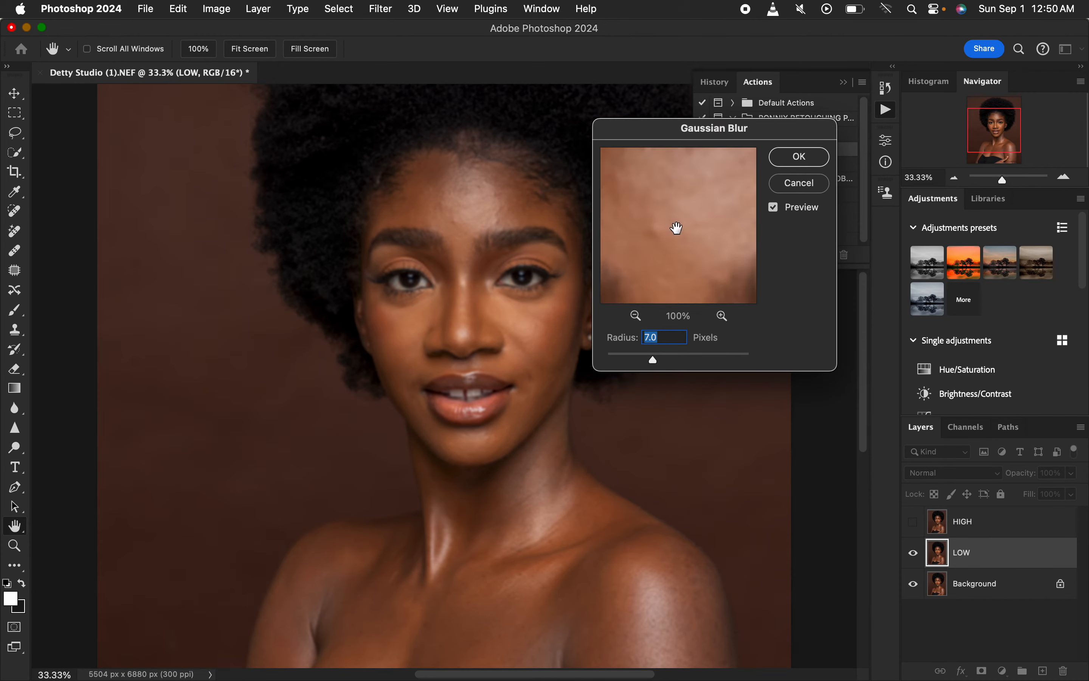
{"action": "left_click", "coordinate": [797, 157]}
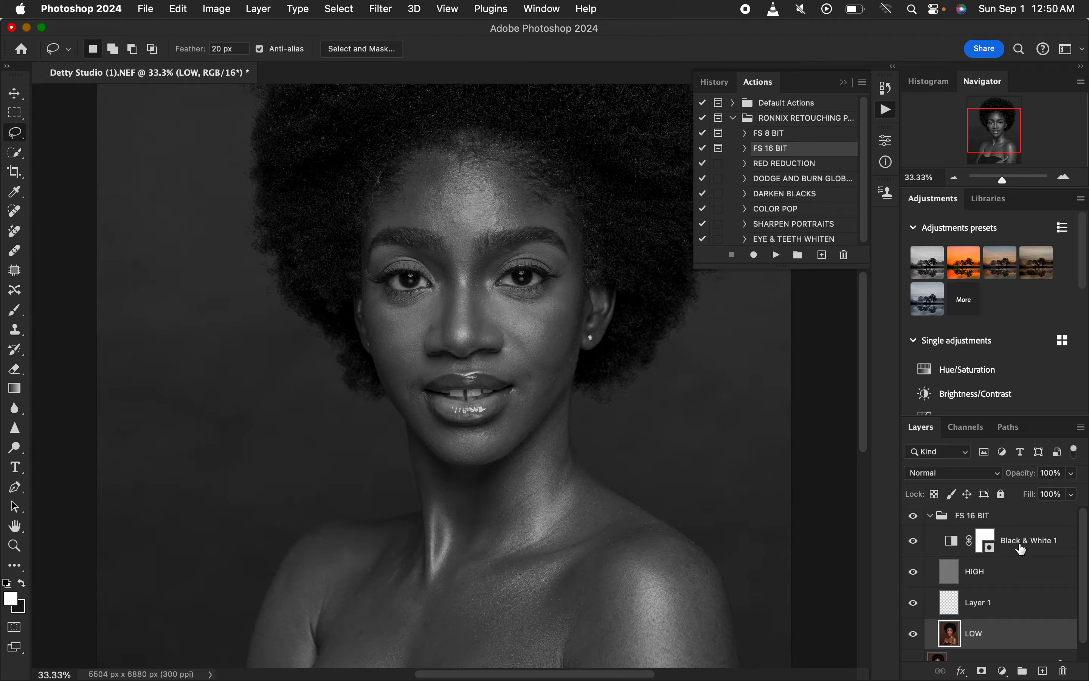
- Delete the Black & White 1 adjustment layer from the FS 16 BIT group and collapse the Actions panel
{"action": "left_click_drag", "start_coordinate": [1053, 546], "coordinate": [1072, 671]}
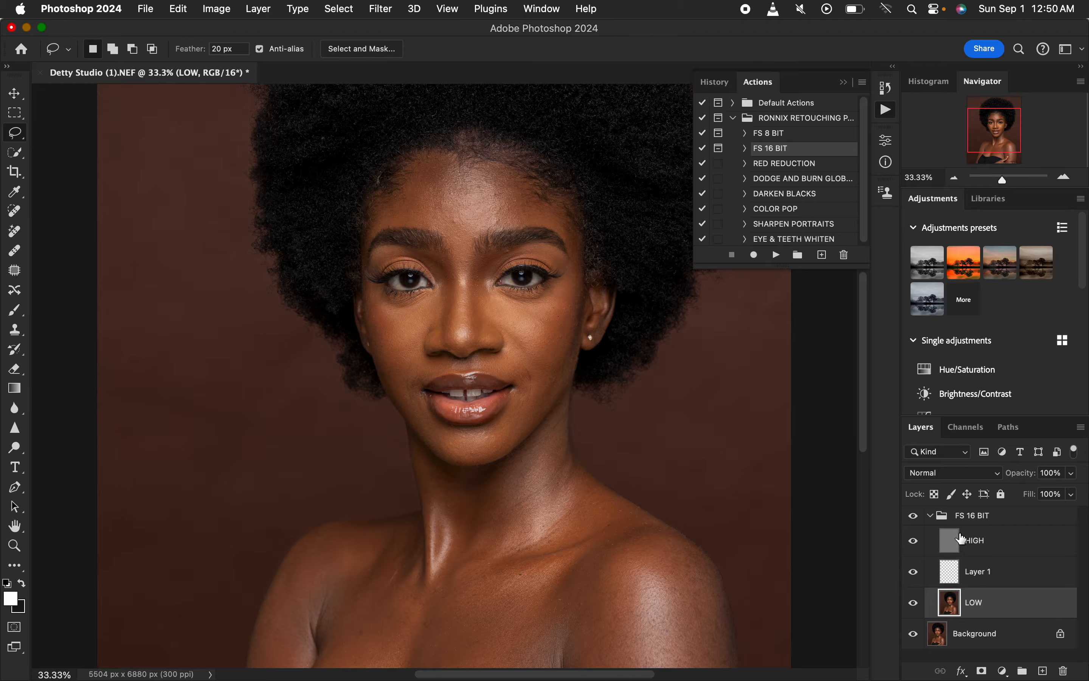
{"action": "mouse_move", "coordinate": [960, 539]}
{"action": "left_click", "coordinate": [842, 82]}
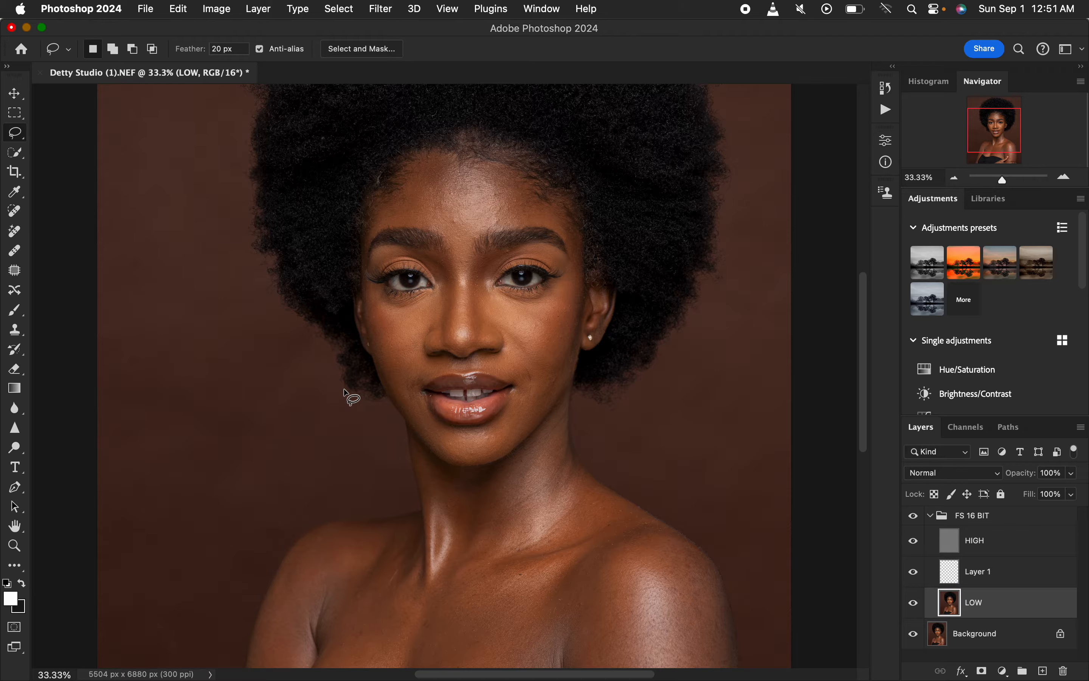
- Hide the HIGH layer so that only the blurred tones of the LOW layer show
{"action": "left_click", "coordinate": [914, 541]}
{"action": "left_click", "coordinate": [915, 542]}
{"action": "left_click", "coordinate": [915, 546]}
{"action": "key", "text": "super+minus"}
{"action": "key", "text": "super+minus"}
{"action": "key", "text": "super+equal"}
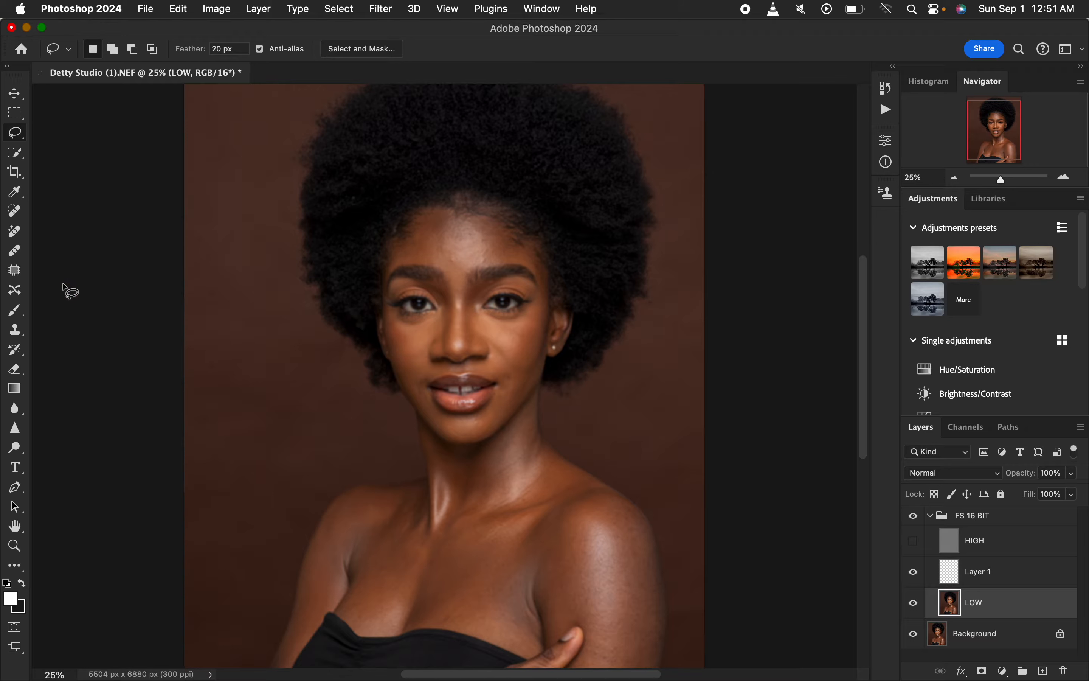
- Choose the Mixer Brush for working on the LOW layer
{"action": "left_click", "coordinate": [15, 313]}
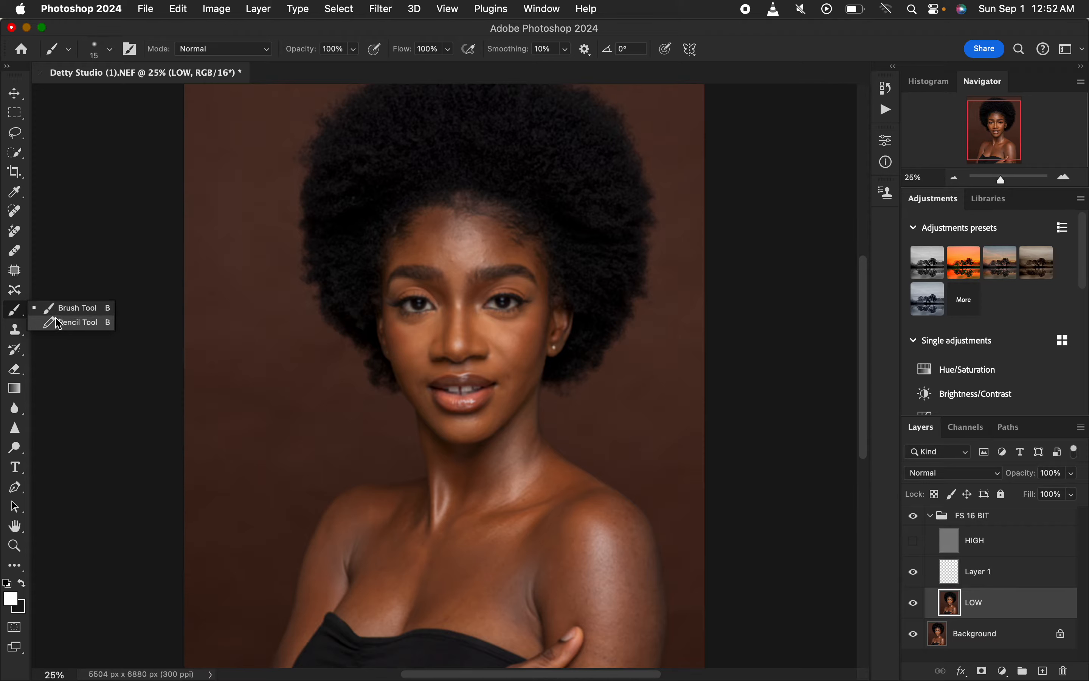
{"action": "left_click", "coordinate": [14, 567]}
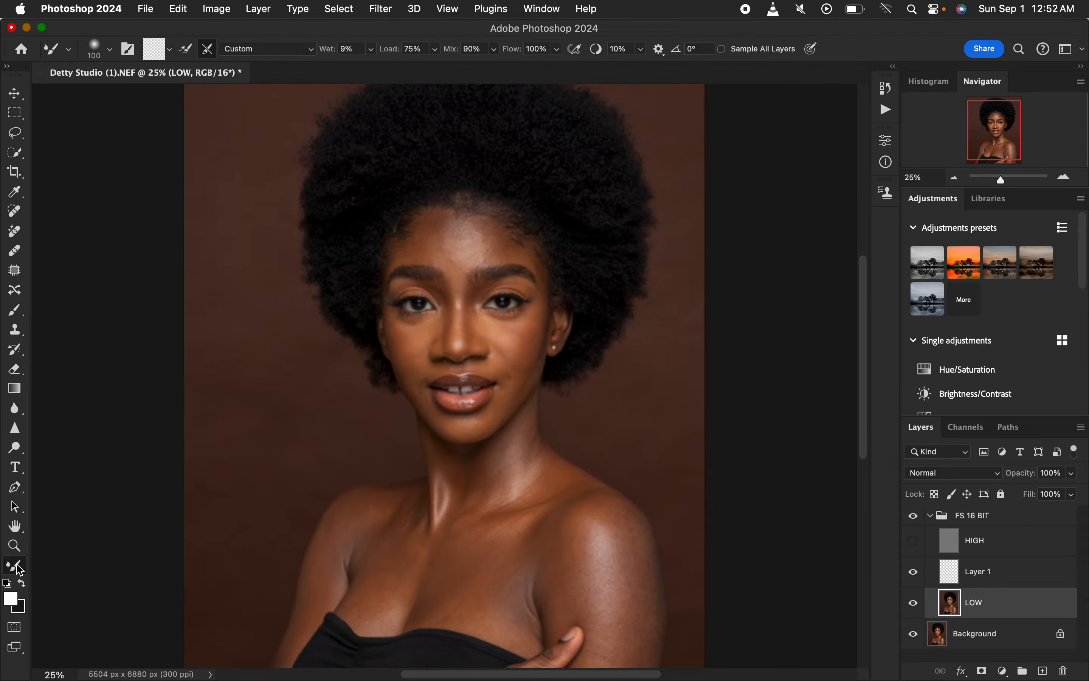
{"action": "left_click", "coordinate": [21, 568]}
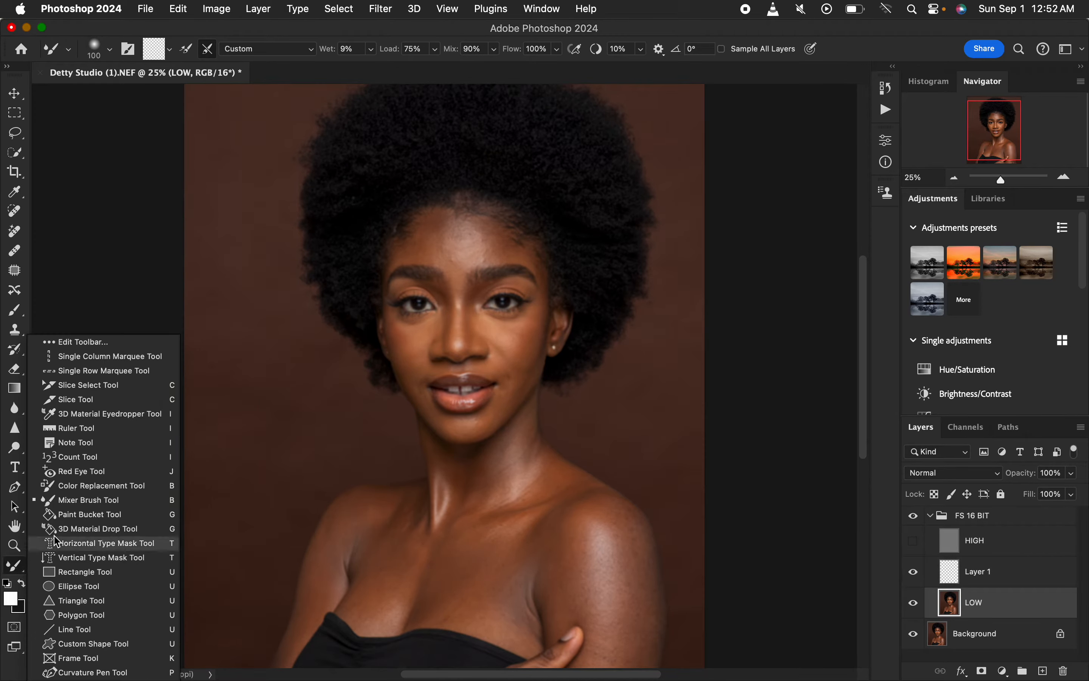
{"action": "left_click", "coordinate": [75, 503]}
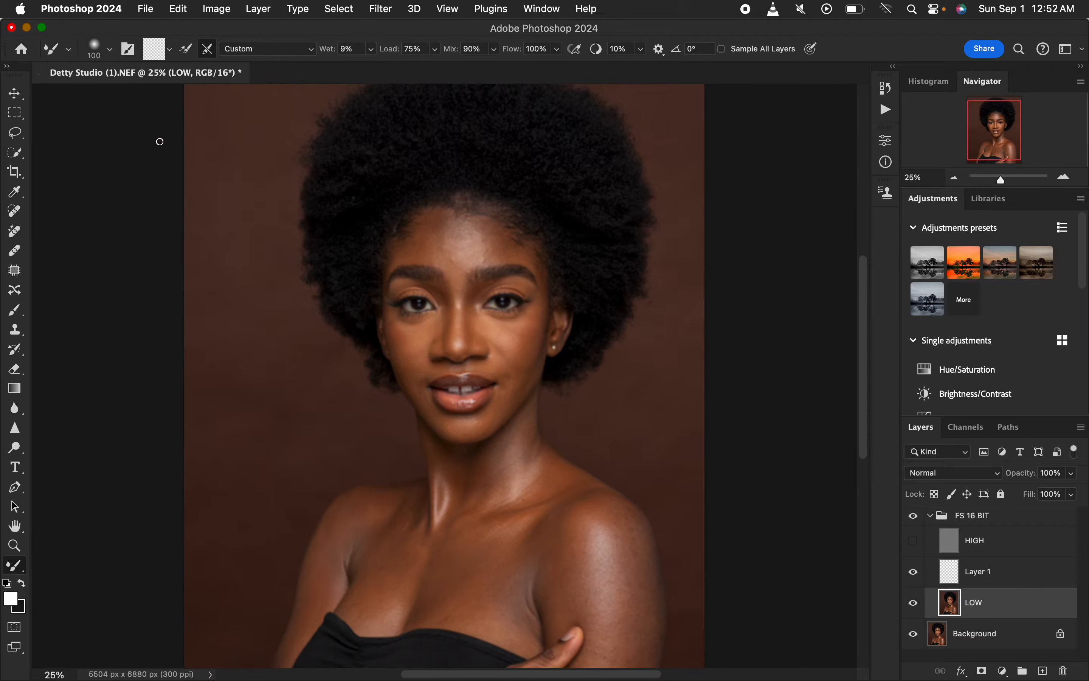
- Review the Mixer Brush's size, hardness and load options, and clean the brush
{"action": "left_click", "coordinate": [109, 49]}
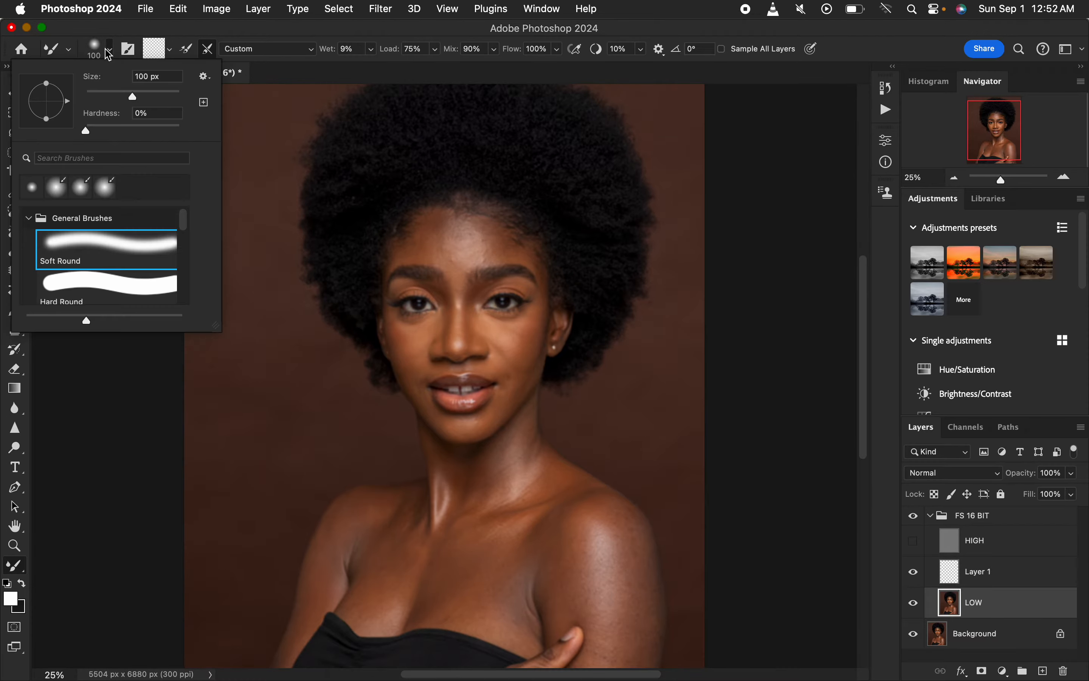
{"action": "left_click", "coordinate": [170, 52]}
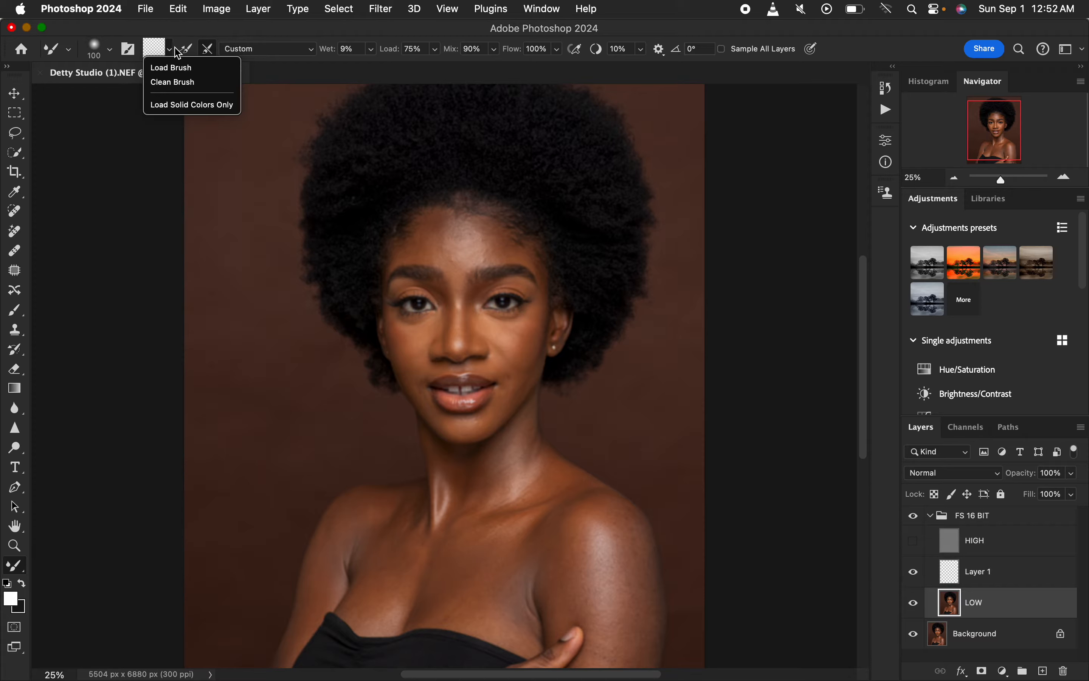
{"action": "left_click", "coordinate": [173, 49]}
{"action": "left_click", "coordinate": [170, 50]}
{"action": "left_click", "coordinate": [170, 49]}
{"action": "left_click", "coordinate": [170, 49]}
{"action": "left_click", "coordinate": [170, 85]}
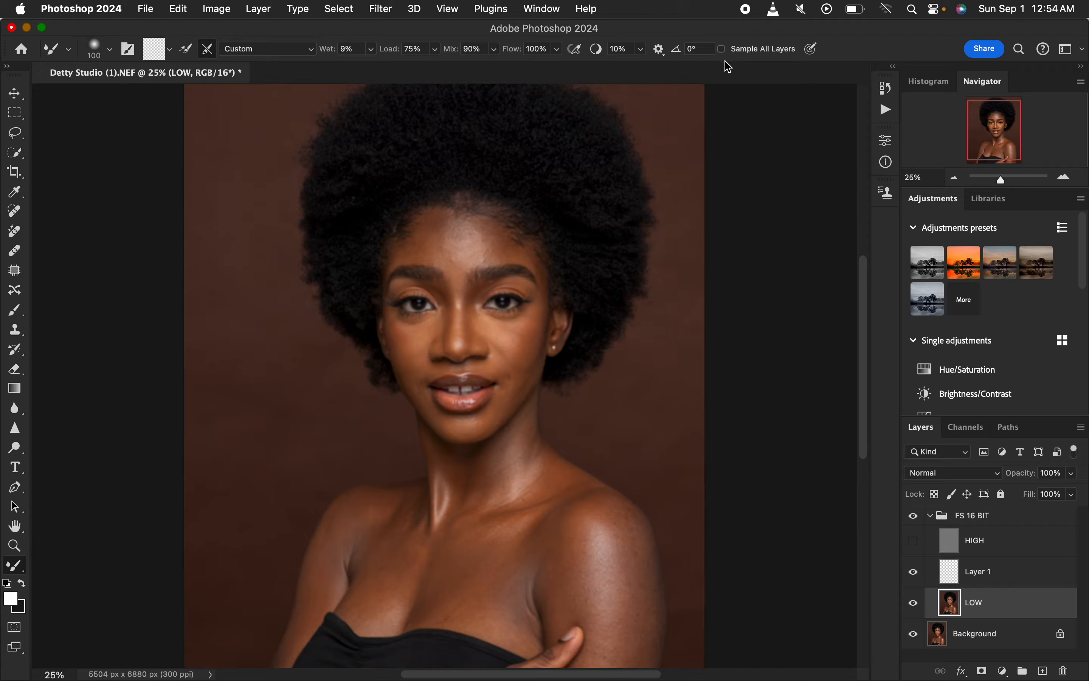
- Try a Mixer Brush stroke on the shoulder with HIGH visible, Sample All Layers on and a brush of about 600 px
{"action": "left_click", "coordinate": [920, 550]}
{"action": "left_click", "coordinate": [722, 49]}
{"action": "key", "text": "bracketright"}
{"action": "key", "text": "bracketright"}
{"action": "key", "text": "bracketright"}
{"action": "key", "text": "bracketright"}
{"action": "key", "text": "bracketright"}
{"action": "key", "text": "bracketright"}
{"action": "key", "text": "bracketright"}
{"action": "key", "text": "bracketright"}
{"action": "mouse_move", "coordinate": [590, 535]}
{"action": "left_mouse_down"}
{"action": "mouse_move", "coordinate": [585, 520]}
{"action": "mouse_move", "coordinate": [608, 584]}
{"action": "mouse_move", "coordinate": [602, 544]}
{"action": "mouse_move", "coordinate": [605, 579]}
{"action": "mouse_move", "coordinate": [610, 556]}
{"action": "left_mouse_up"}
{"action": "left_click", "coordinate": [722, 49]}
{"action": "left_click", "coordinate": [914, 541]}
- Blend the tones of the upper and central forehead on the LOW layer, reducing the Mixer Brush from 600 to about 400 px
{"action": "key", "text": "super+equal"}
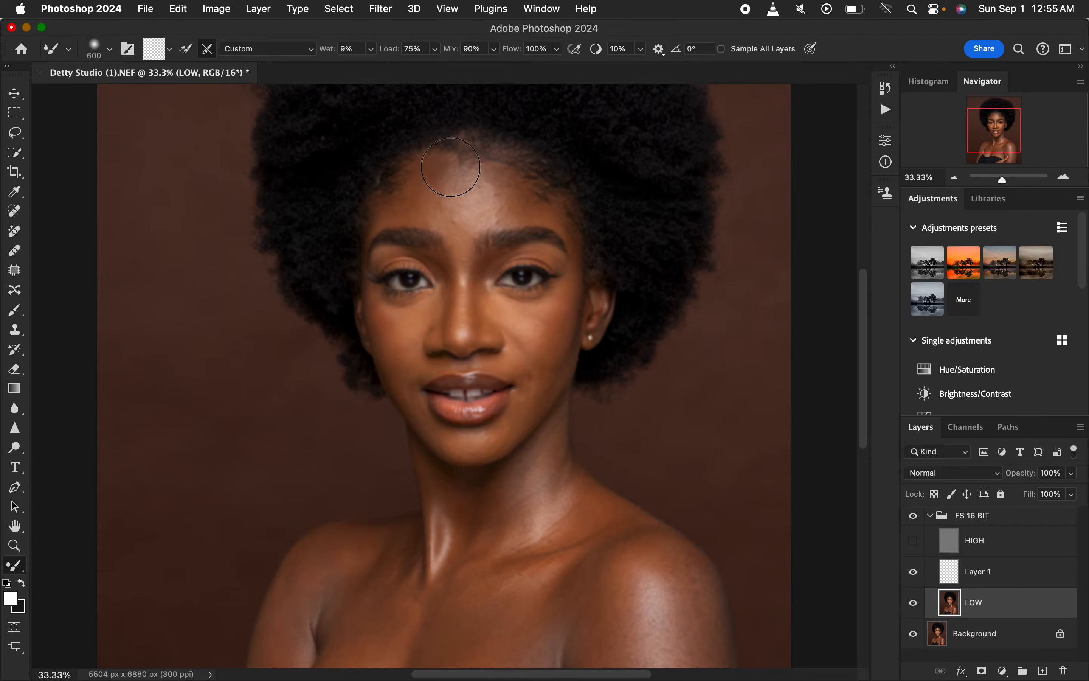
{"action": "mouse_move", "coordinate": [437, 174]}
{"action": "left_mouse_down"}
{"action": "mouse_move", "coordinate": [458, 187]}
{"action": "mouse_move", "coordinate": [435, 180]}
{"action": "mouse_move", "coordinate": [452, 207]}
{"action": "left_mouse_up"}
{"action": "key", "text": "bracketleft"}
{"action": "key", "text": "bracketleft"}
{"action": "left_click_drag", "start_coordinate": [451, 206], "coordinate": [450, 191]}
{"action": "mouse_move", "coordinate": [420, 199]}
{"action": "left_mouse_down"}
{"action": "mouse_move", "coordinate": [450, 209]}
{"action": "mouse_move", "coordinate": [428, 181]}
{"action": "left_mouse_up"}
- Smooth the remaining forehead patches and the central highlight on the LOW layer with the Mixer Brush at 300 to 400 px
{"action": "key", "text": "bracketleft"}
{"action": "key", "text": "bracketright"}
{"action": "key", "text": "bracketright"}
{"action": "key", "text": "bracketleft"}
{"action": "key", "text": "bracketright"}
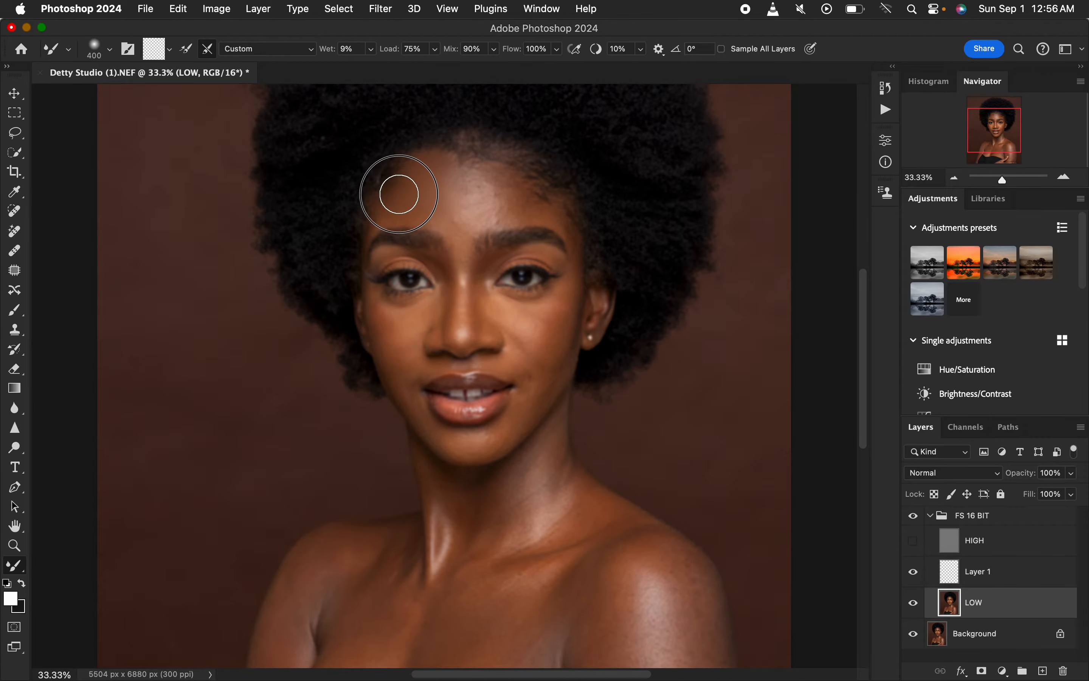
{"action": "mouse_move", "coordinate": [399, 194]}
{"action": "left_mouse_down"}
{"action": "mouse_move", "coordinate": [408, 178]}
{"action": "mouse_move", "coordinate": [477, 173]}
{"action": "left_mouse_up"}
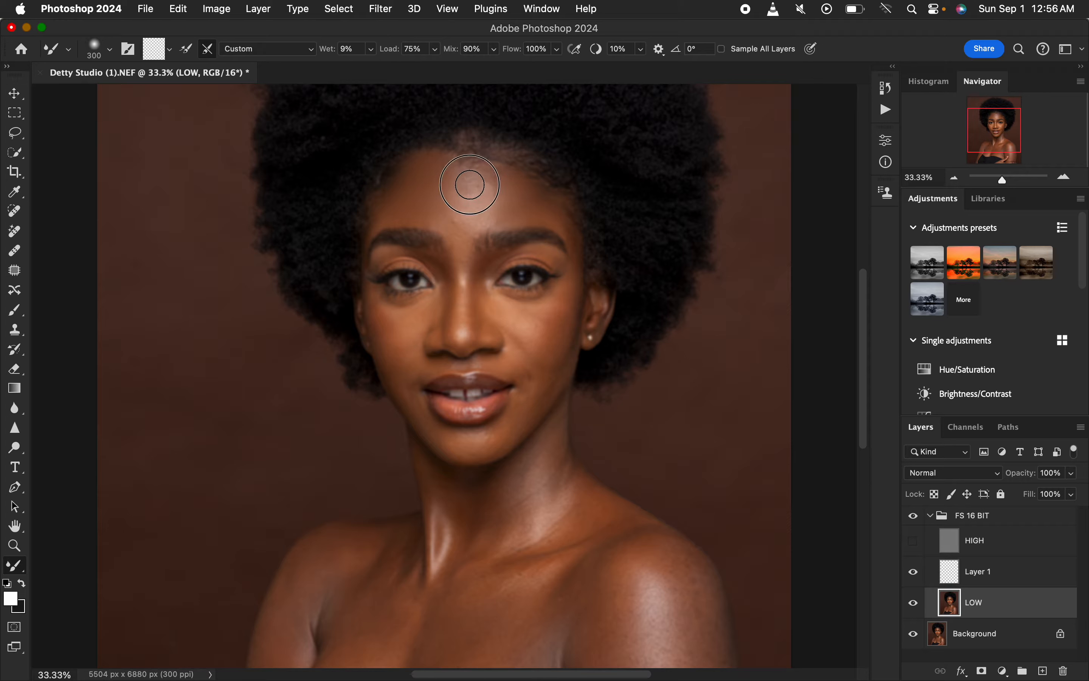
{"action": "key", "text": "bracketright"}
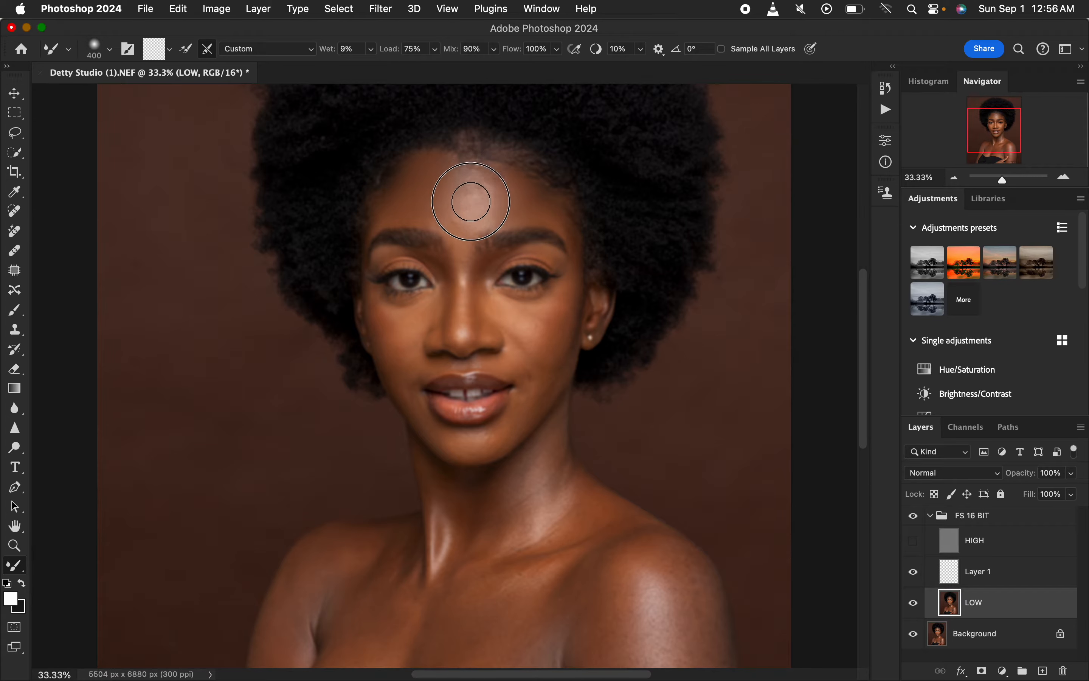
{"action": "mouse_move", "coordinate": [471, 202]}
{"action": "left_mouse_down"}
{"action": "mouse_move", "coordinate": [470, 182]}
{"action": "mouse_move", "coordinate": [462, 214]}
{"action": "mouse_move", "coordinate": [464, 186]}
{"action": "mouse_move", "coordinate": [472, 193]}
{"action": "left_mouse_up"}
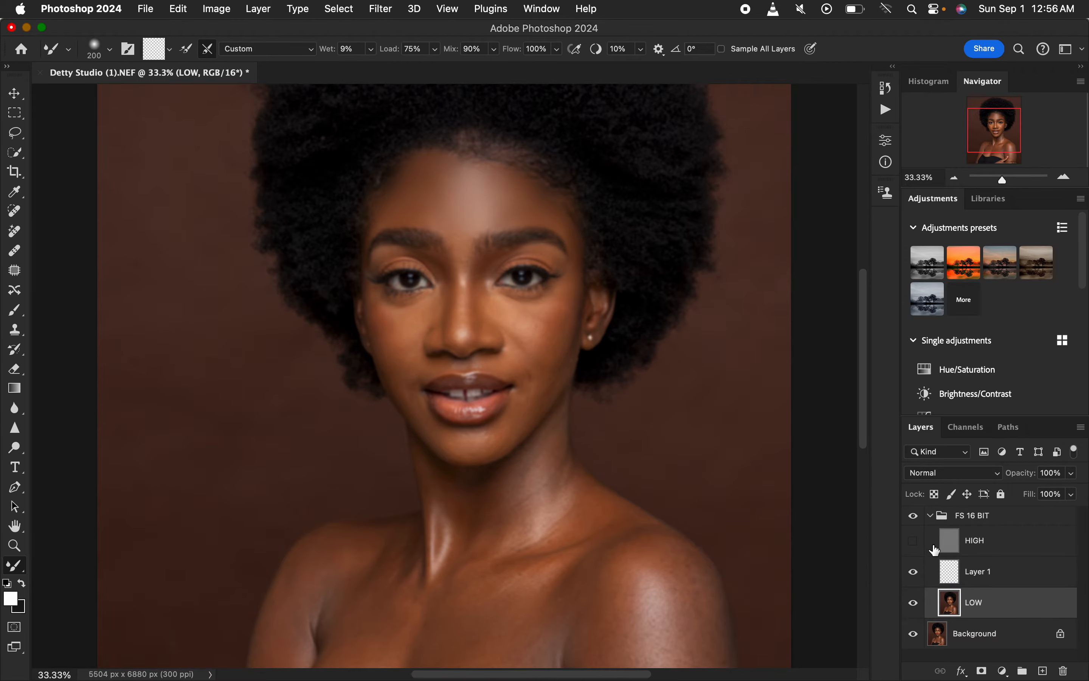
- Show the HIGH layer and toggle the FS 16 BIT group's visibility to compare the forehead before and after
{"action": "left_click", "coordinate": [913, 542]}
{"action": "left_click", "coordinate": [914, 516]}
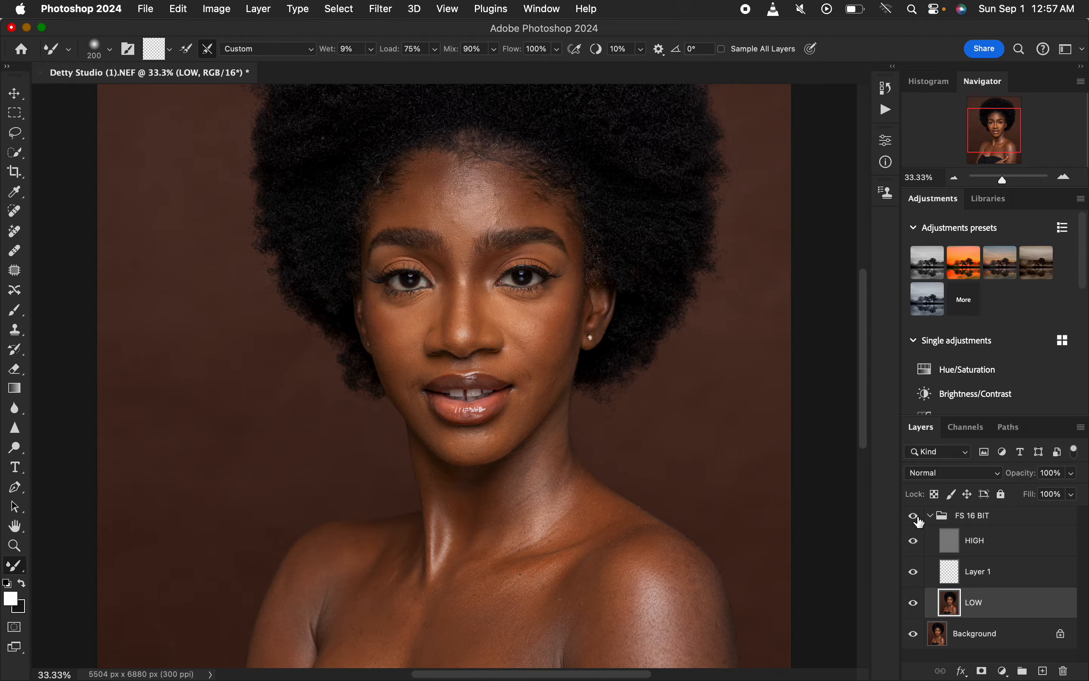
{"action": "left_click", "coordinate": [914, 516]}
{"action": "left_click", "coordinate": [914, 516]}
{"action": "left_click", "coordinate": [919, 518]}
{"action": "left_click", "coordinate": [919, 518]}
{"action": "left_click", "coordinate": [921, 519]}
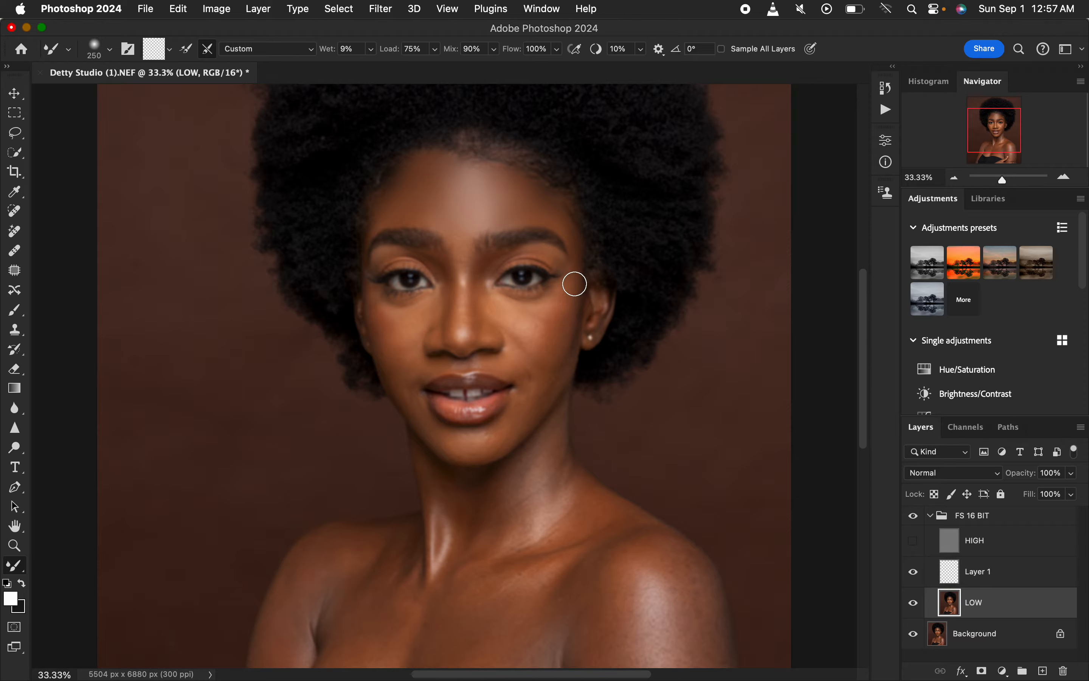
- Blend the cheeks, chin and skin around the mouth on the LOW layer with the Mixer Brush at 250 down to 175 px
{"action": "mouse_move", "coordinate": [559, 317]}
{"action": "left_mouse_down"}
{"action": "mouse_move", "coordinate": [570, 293]}
{"action": "mouse_move", "coordinate": [545, 346]}
{"action": "mouse_move", "coordinate": [571, 284]}
{"action": "mouse_move", "coordinate": [542, 386]}
{"action": "mouse_move", "coordinate": [551, 376]}
{"action": "mouse_move", "coordinate": [534, 393]}
{"action": "mouse_move", "coordinate": [541, 367]}
{"action": "mouse_move", "coordinate": [494, 443]}
{"action": "mouse_move", "coordinate": [456, 450]}
{"action": "mouse_move", "coordinate": [494, 433]}
{"action": "mouse_move", "coordinate": [456, 446]}
{"action": "mouse_move", "coordinate": [484, 441]}
{"action": "mouse_move", "coordinate": [437, 434]}
{"action": "mouse_move", "coordinate": [465, 449]}
{"action": "mouse_move", "coordinate": [502, 429]}
{"action": "mouse_move", "coordinate": [449, 435]}
{"action": "left_mouse_up"}
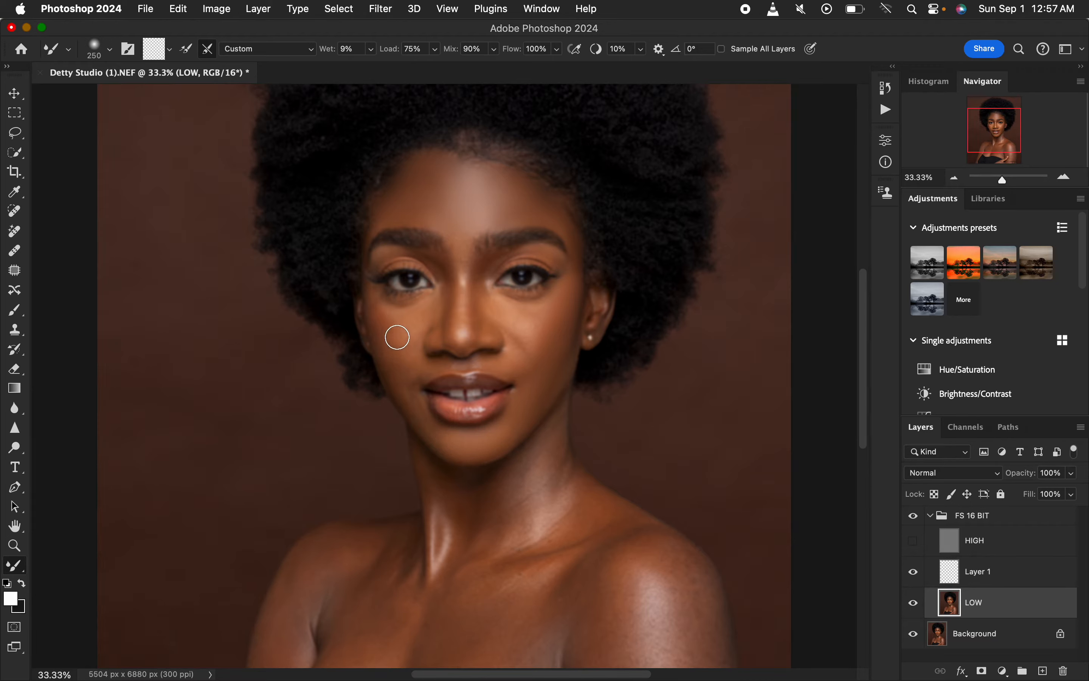
{"action": "mouse_move", "coordinate": [398, 337]}
{"action": "left_mouse_down"}
{"action": "mouse_move", "coordinate": [395, 297]}
{"action": "mouse_move", "coordinate": [423, 315]}
{"action": "mouse_move", "coordinate": [396, 299]}
{"action": "mouse_move", "coordinate": [378, 304]}
{"action": "mouse_move", "coordinate": [408, 390]}
{"action": "mouse_move", "coordinate": [454, 399]}
{"action": "left_mouse_up"}
{"action": "mouse_move", "coordinate": [528, 392]}
{"action": "left_mouse_down"}
{"action": "mouse_move", "coordinate": [514, 353]}
{"action": "mouse_move", "coordinate": [515, 363]}
{"action": "left_mouse_up"}
{"action": "left_click_drag", "start_coordinate": [419, 364], "coordinate": [413, 378]}
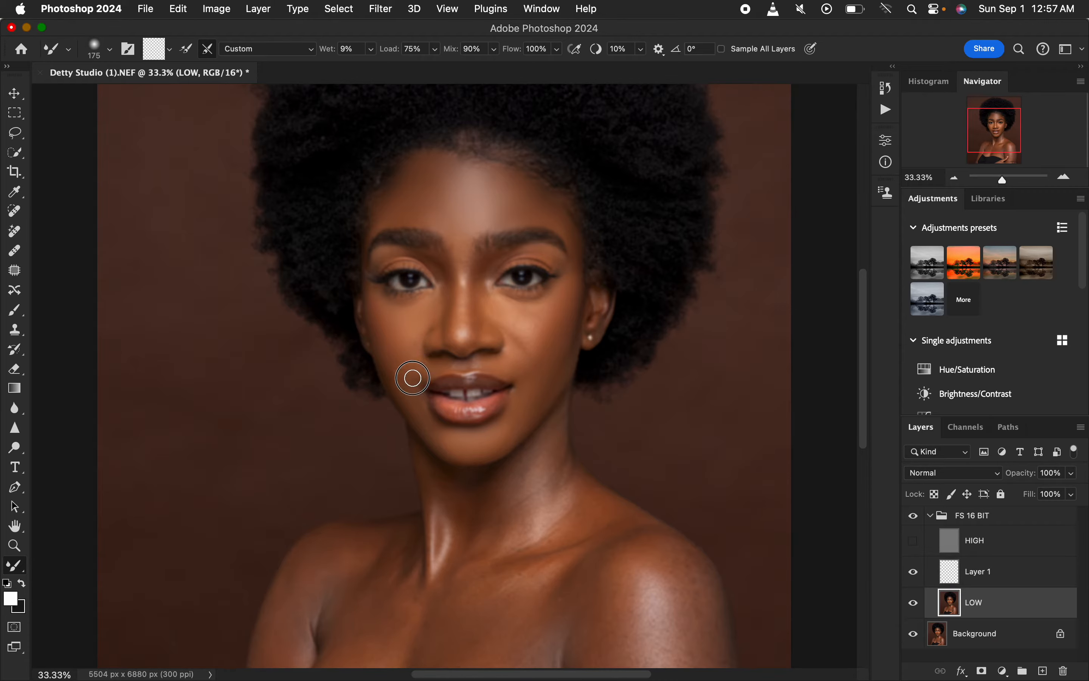
{"action": "scroll", "coordinate": [404, 378], "scroll_direction": "up", "scroll_amount": 5}
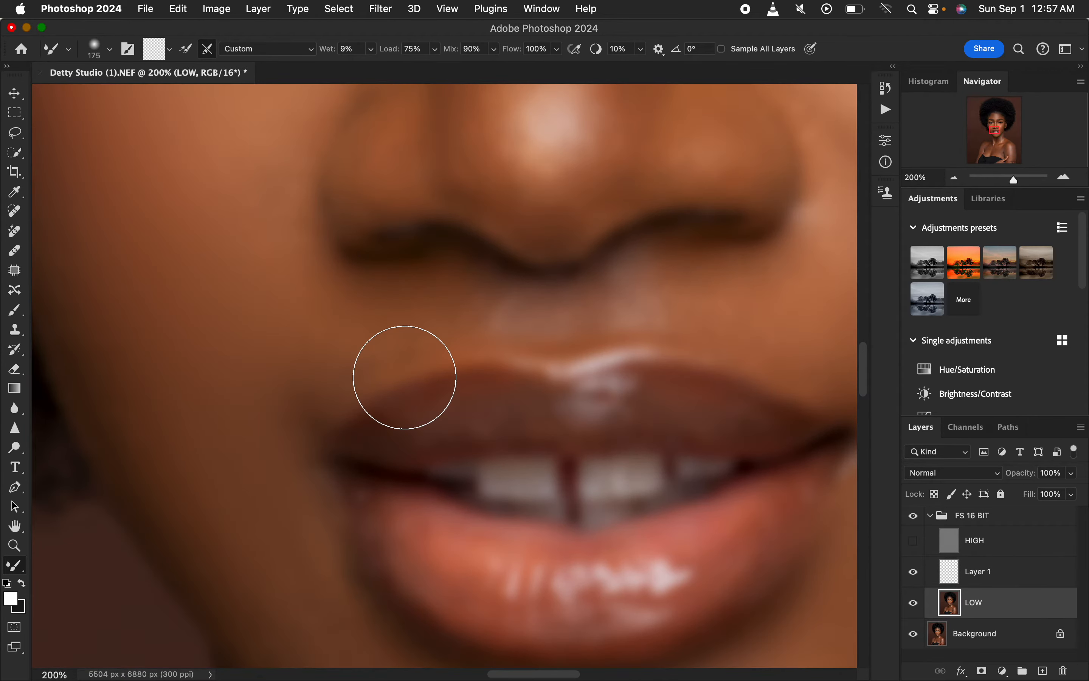
{"action": "scroll", "coordinate": [405, 377], "scroll_direction": "down", "scroll_amount": 5}
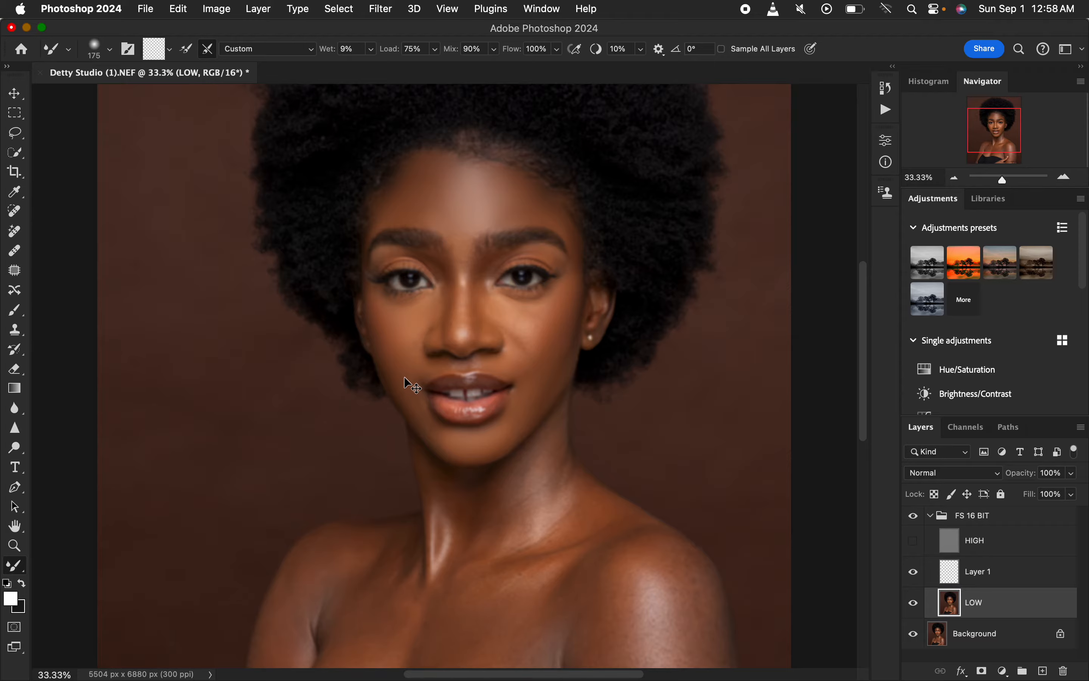
{"action": "scroll", "coordinate": [405, 378], "scroll_direction": "up", "scroll_amount": 5}
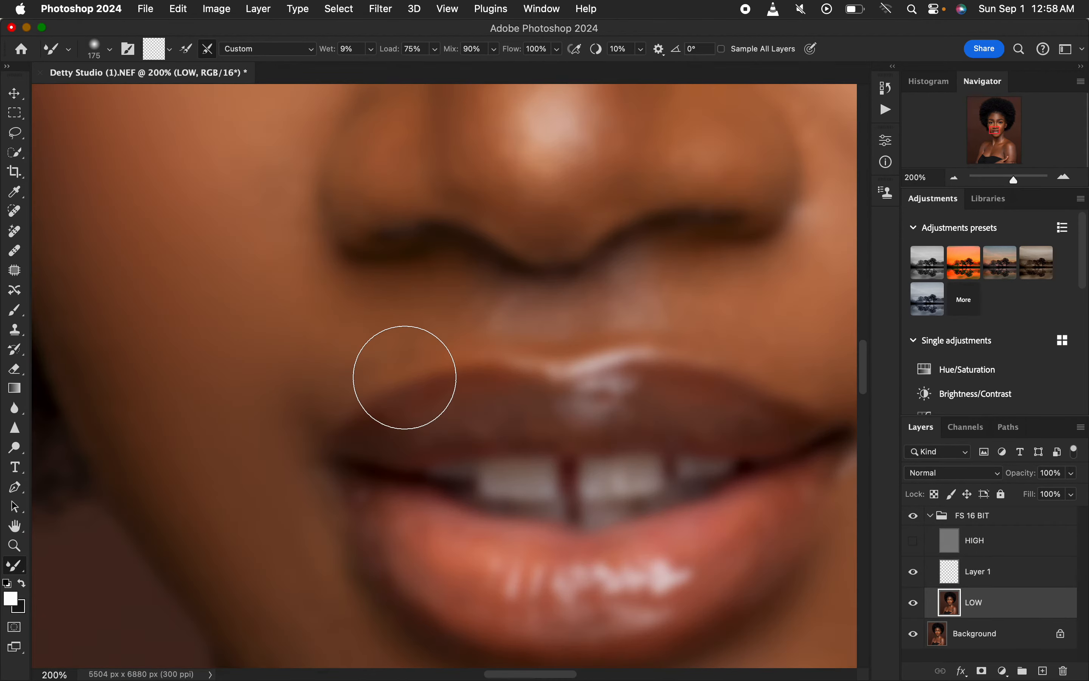
{"action": "scroll", "coordinate": [404, 377], "scroll_direction": "down", "scroll_amount": 4}
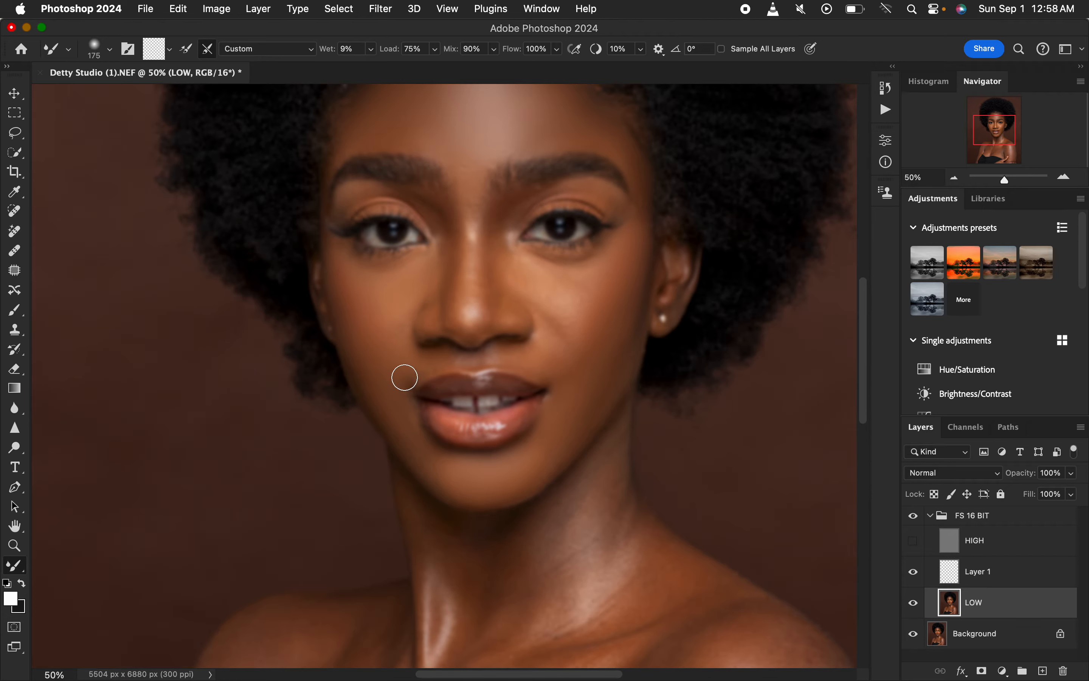
- Blend the nose, under-eye areas and skin above the lips on the LOW layer with the Mixer Brush at about 175 px
{"action": "mouse_move", "coordinate": [512, 213]}
{"action": "left_mouse_down"}
{"action": "mouse_move", "coordinate": [494, 284]}
{"action": "mouse_move", "coordinate": [494, 231]}
{"action": "mouse_move", "coordinate": [487, 251]}
{"action": "mouse_move", "coordinate": [491, 305]}
{"action": "mouse_move", "coordinate": [473, 264]}
{"action": "left_mouse_up"}
{"action": "mouse_move", "coordinate": [466, 198]}
{"action": "left_mouse_down"}
{"action": "mouse_move", "coordinate": [465, 167]}
{"action": "mouse_move", "coordinate": [476, 224]}
{"action": "mouse_move", "coordinate": [435, 198]}
{"action": "mouse_move", "coordinate": [448, 238]}
{"action": "mouse_move", "coordinate": [448, 313]}
{"action": "mouse_move", "coordinate": [462, 333]}
{"action": "mouse_move", "coordinate": [482, 286]}
{"action": "mouse_move", "coordinate": [466, 319]}
{"action": "left_mouse_up"}
{"action": "mouse_move", "coordinate": [459, 261]}
{"action": "left_mouse_down"}
{"action": "mouse_move", "coordinate": [463, 207]}
{"action": "mouse_move", "coordinate": [446, 182]}
{"action": "mouse_move", "coordinate": [360, 185]}
{"action": "mouse_move", "coordinate": [433, 212]}
{"action": "mouse_move", "coordinate": [460, 205]}
{"action": "mouse_move", "coordinate": [457, 178]}
{"action": "mouse_move", "coordinate": [495, 155]}
{"action": "left_mouse_up"}
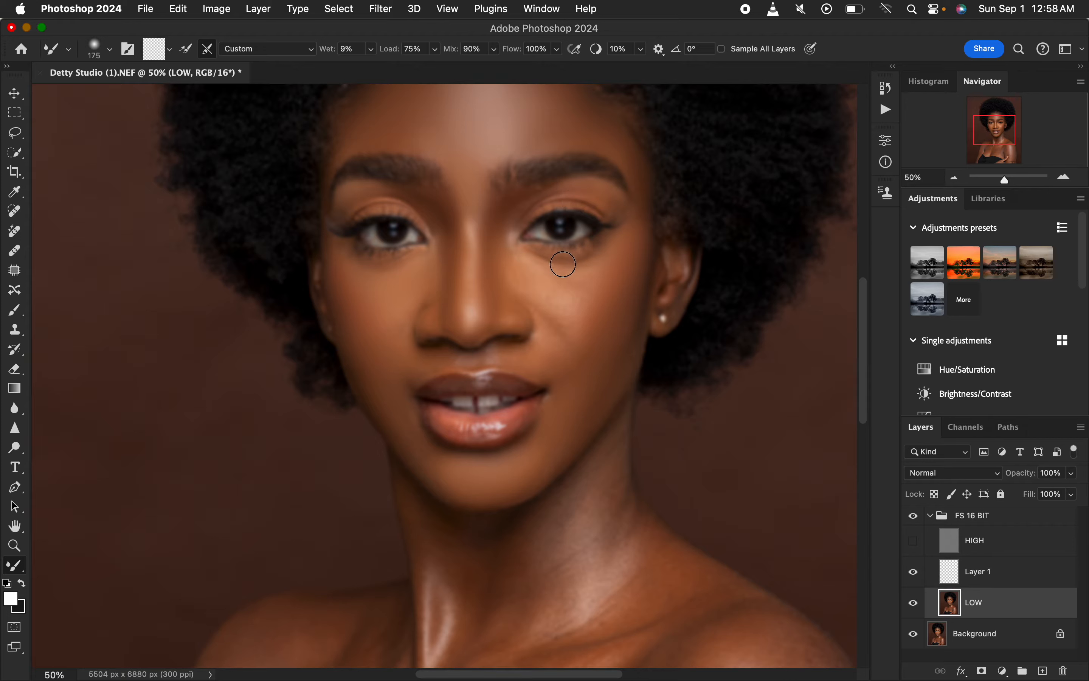
{"action": "mouse_move", "coordinate": [579, 278]}
{"action": "left_mouse_down"}
{"action": "mouse_move", "coordinate": [576, 304]}
{"action": "mouse_move", "coordinate": [585, 298]}
{"action": "mouse_move", "coordinate": [583, 286]}
{"action": "mouse_move", "coordinate": [574, 319]}
{"action": "mouse_move", "coordinate": [573, 291]}
{"action": "mouse_move", "coordinate": [541, 286]}
{"action": "mouse_move", "coordinate": [519, 263]}
{"action": "mouse_move", "coordinate": [536, 274]}
{"action": "mouse_move", "coordinate": [609, 269]}
{"action": "mouse_move", "coordinate": [600, 321]}
{"action": "mouse_move", "coordinate": [554, 323]}
{"action": "mouse_move", "coordinate": [558, 334]}
{"action": "mouse_move", "coordinate": [550, 320]}
{"action": "mouse_move", "coordinate": [555, 363]}
{"action": "mouse_move", "coordinate": [577, 362]}
{"action": "mouse_move", "coordinate": [590, 323]}
{"action": "mouse_move", "coordinate": [562, 365]}
{"action": "mouse_move", "coordinate": [527, 354]}
{"action": "mouse_move", "coordinate": [544, 358]}
{"action": "mouse_move", "coordinate": [545, 329]}
{"action": "left_mouse_up"}
{"action": "left_click_drag", "start_coordinate": [438, 361], "coordinate": [420, 381]}
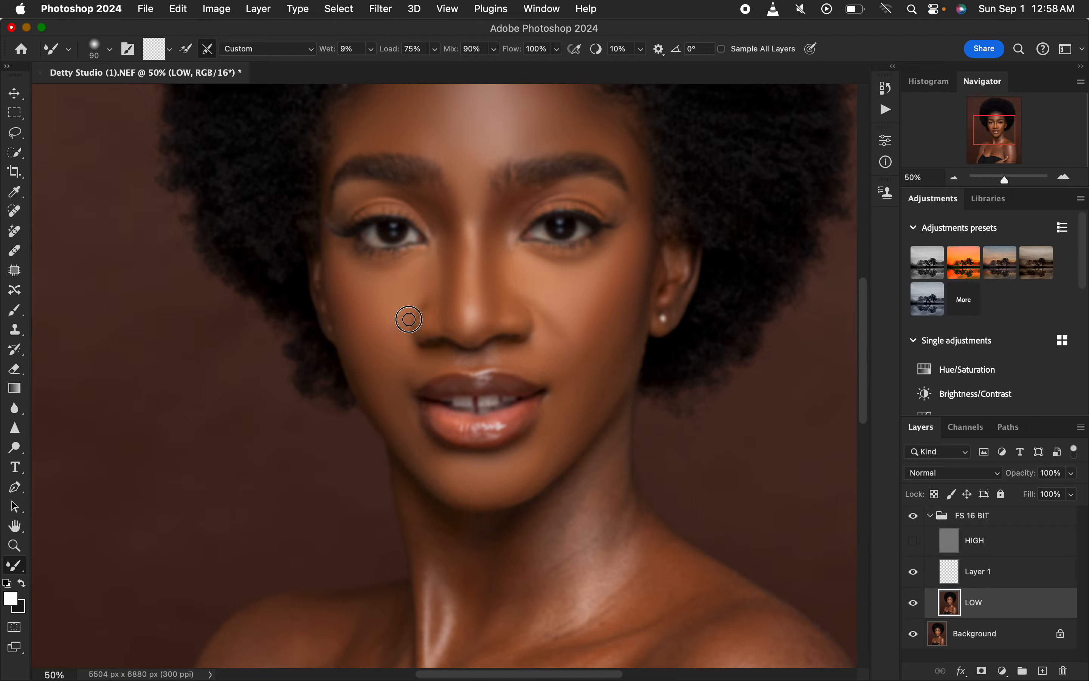
- Refine the tones around the nostrils, eyes, nose and mouth on the LOW layer with a smaller Mixer Brush of 90 to 150 px
{"action": "mouse_move", "coordinate": [429, 315]}
{"action": "left_mouse_down"}
{"action": "mouse_move", "coordinate": [444, 303]}
{"action": "mouse_move", "coordinate": [453, 322]}
{"action": "left_mouse_up"}
{"action": "mouse_move", "coordinate": [454, 247]}
{"action": "left_mouse_down"}
{"action": "mouse_move", "coordinate": [439, 271]}
{"action": "mouse_move", "coordinate": [435, 306]}
{"action": "mouse_move", "coordinate": [445, 260]}
{"action": "mouse_move", "coordinate": [445, 318]}
{"action": "mouse_move", "coordinate": [443, 219]}
{"action": "mouse_move", "coordinate": [452, 267]}
{"action": "mouse_move", "coordinate": [504, 209]}
{"action": "mouse_move", "coordinate": [489, 304]}
{"action": "mouse_move", "coordinate": [508, 292]}
{"action": "mouse_move", "coordinate": [523, 309]}
{"action": "mouse_move", "coordinate": [503, 246]}
{"action": "mouse_move", "coordinate": [474, 243]}
{"action": "mouse_move", "coordinate": [472, 231]}
{"action": "mouse_move", "coordinate": [462, 280]}
{"action": "mouse_move", "coordinate": [513, 199]}
{"action": "mouse_move", "coordinate": [564, 189]}
{"action": "mouse_move", "coordinate": [625, 208]}
{"action": "left_mouse_up"}
{"action": "left_click_drag", "start_coordinate": [628, 151], "coordinate": [639, 173]}
{"action": "mouse_move", "coordinate": [519, 274]}
{"action": "left_mouse_down"}
{"action": "mouse_move", "coordinate": [527, 262]}
{"action": "mouse_move", "coordinate": [510, 250]}
{"action": "mouse_move", "coordinate": [505, 285]}
{"action": "mouse_move", "coordinate": [490, 241]}
{"action": "mouse_move", "coordinate": [461, 299]}
{"action": "left_mouse_up"}
{"action": "mouse_move", "coordinate": [390, 395]}
{"action": "left_mouse_down"}
{"action": "mouse_move", "coordinate": [419, 446]}
{"action": "mouse_move", "coordinate": [477, 470]}
{"action": "mouse_move", "coordinate": [527, 472]}
{"action": "mouse_move", "coordinate": [544, 445]}
{"action": "left_mouse_up"}
- Show the HIGH layer and toggle the FS 16 BIT group's visibility to compare the face before and after
{"action": "left_click", "coordinate": [916, 543]}
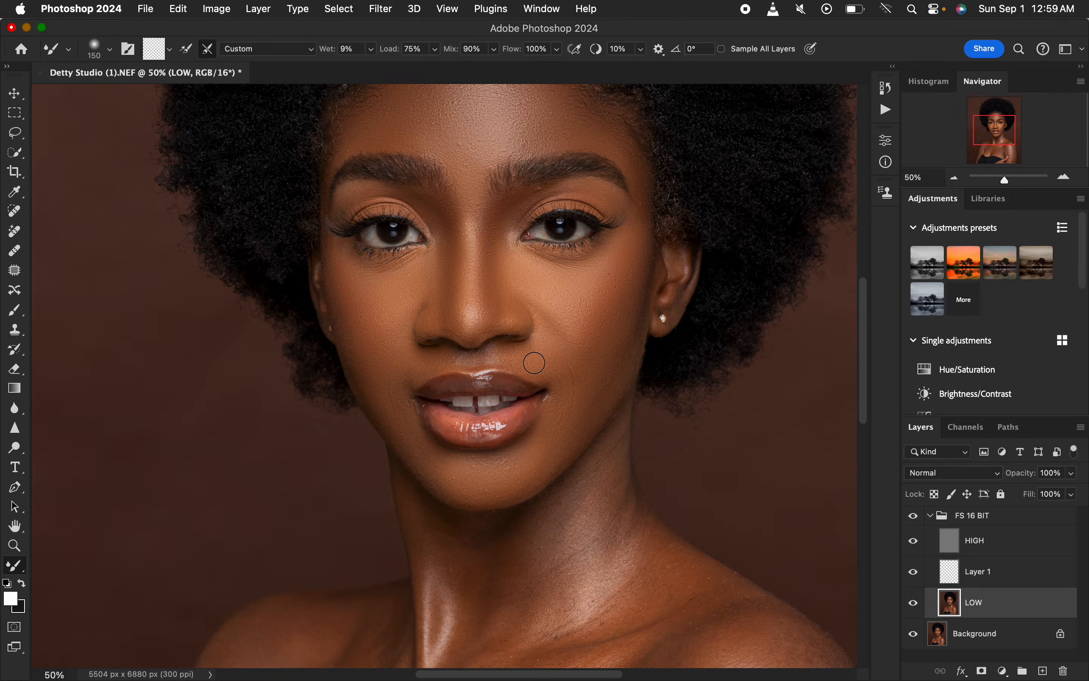
{"action": "left_click_drag", "start_coordinate": [512, 244], "coordinate": [518, 241]}
{"action": "mouse_move", "coordinate": [652, 227]}
{"action": "left_mouse_down"}
{"action": "mouse_move", "coordinate": [646, 192]}
{"action": "mouse_move", "coordinate": [655, 227]}
{"action": "left_mouse_up"}
{"action": "left_click", "coordinate": [914, 516]}
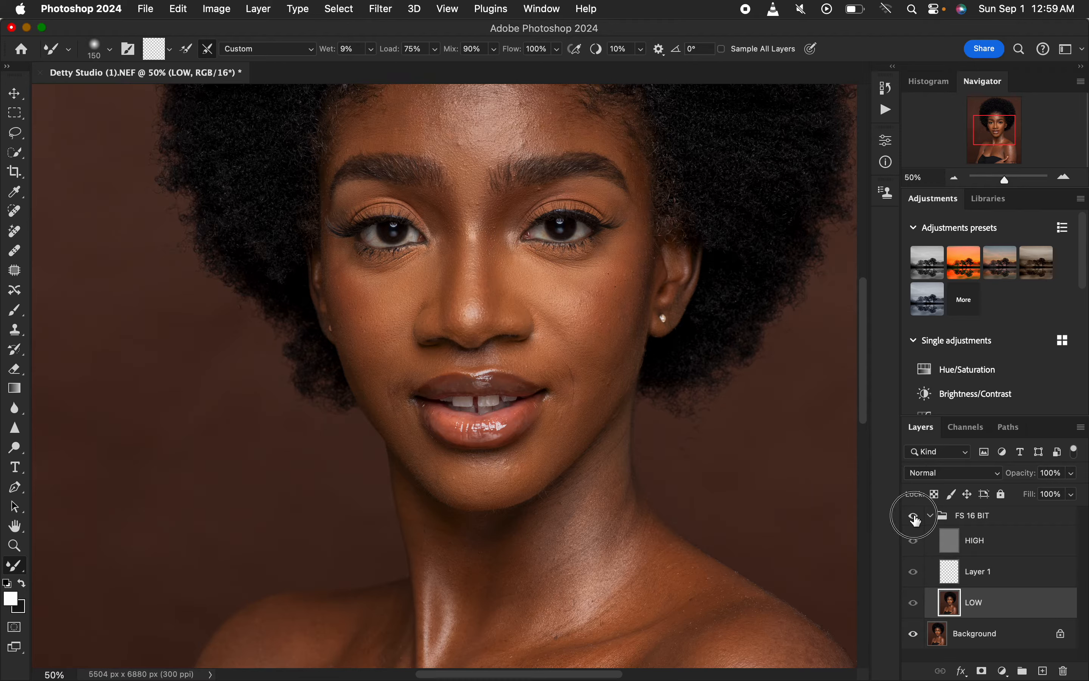
{"action": "left_click", "coordinate": [917, 517]}
{"action": "left_click", "coordinate": [914, 516]}
{"action": "left_click", "coordinate": [915, 516]}
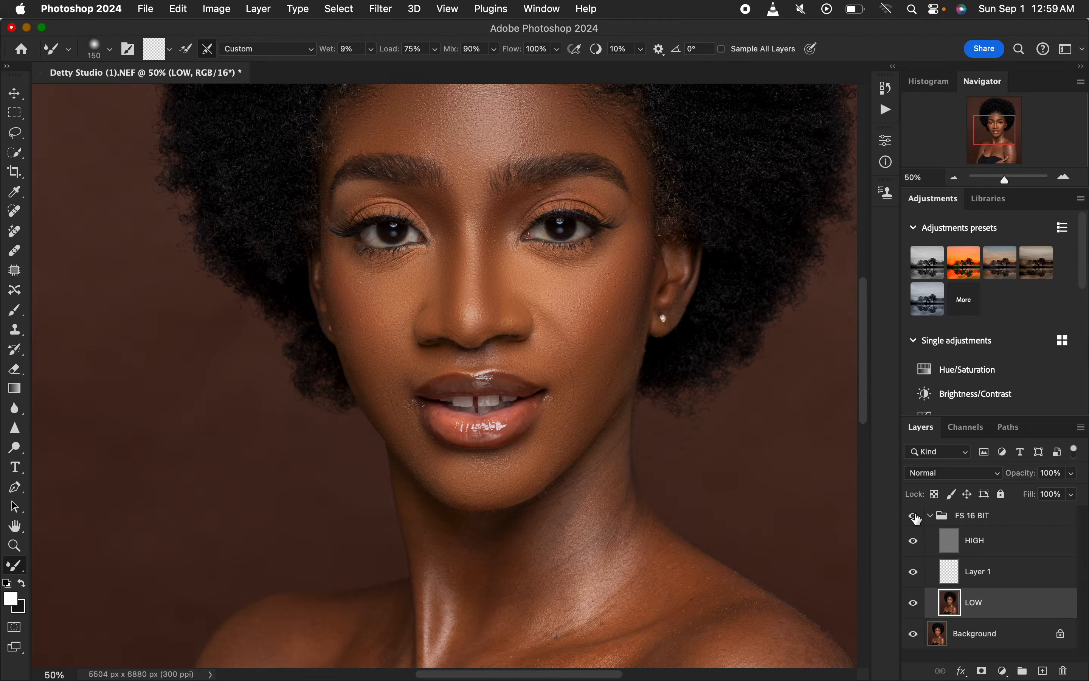
{"action": "key", "text": "super+minus"}
{"action": "key", "text": "super+minus"}
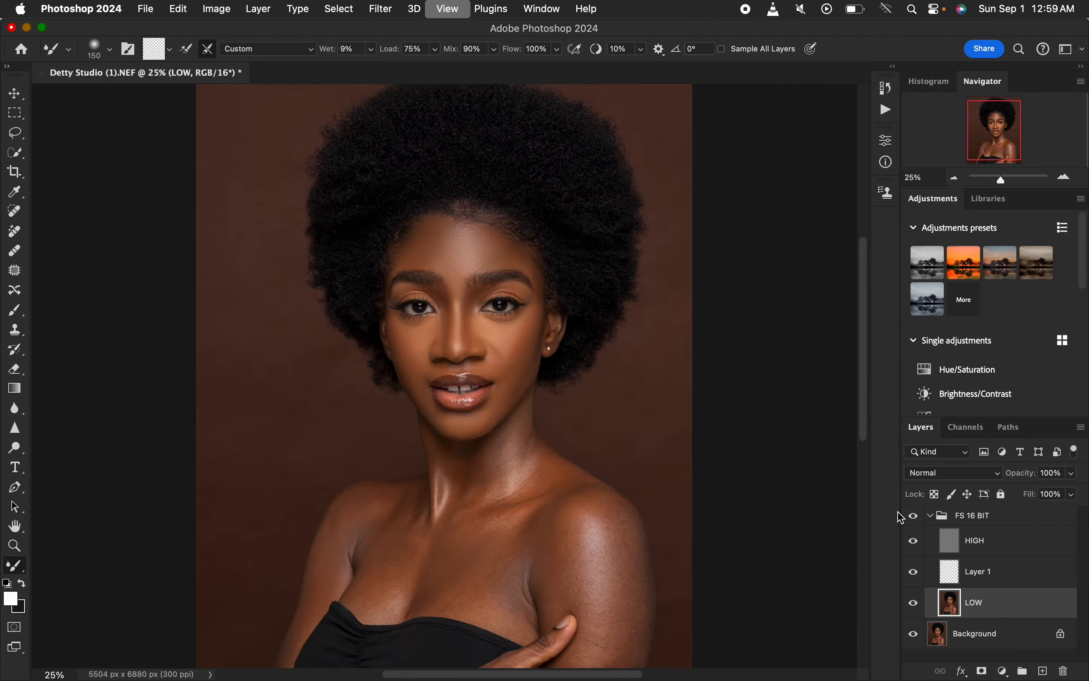
{"action": "key", "text": "super+minus"}
{"action": "key", "text": "super+plus"}
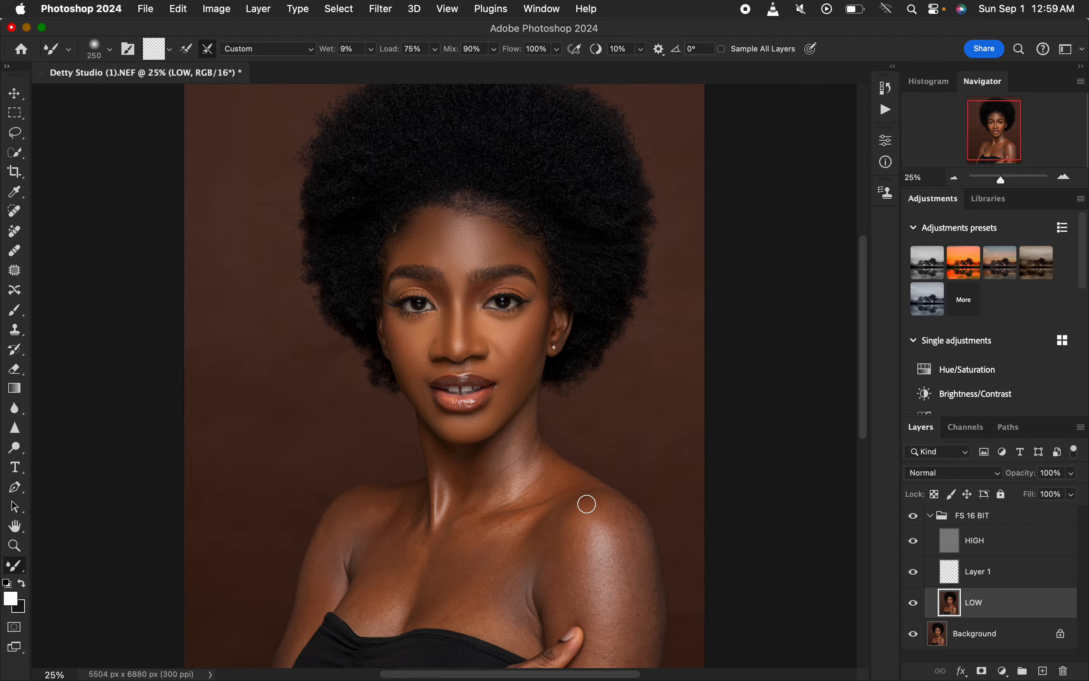
- Hide the HIGH layer and smooth the front shoulder and upper arm on the LOW layer with the Mixer Brush at 400 to 500 px
{"action": "left_click_drag", "start_coordinate": [523, 348], "coordinate": [510, 356]}
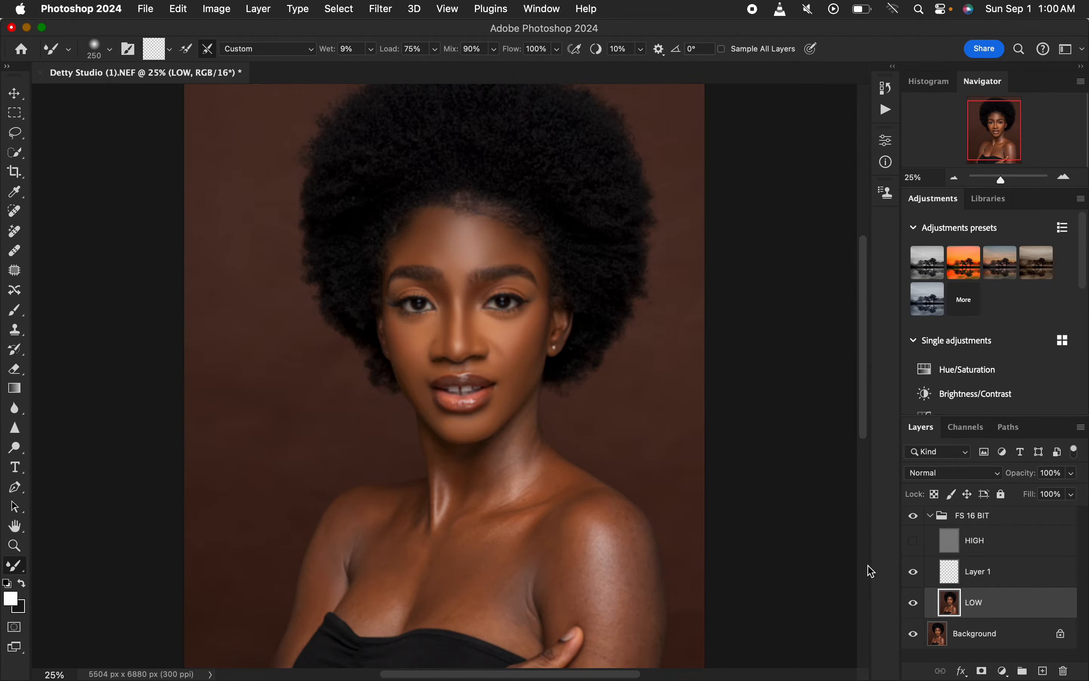
{"action": "left_click_drag", "start_coordinate": [864, 414], "coordinate": [881, 484]}
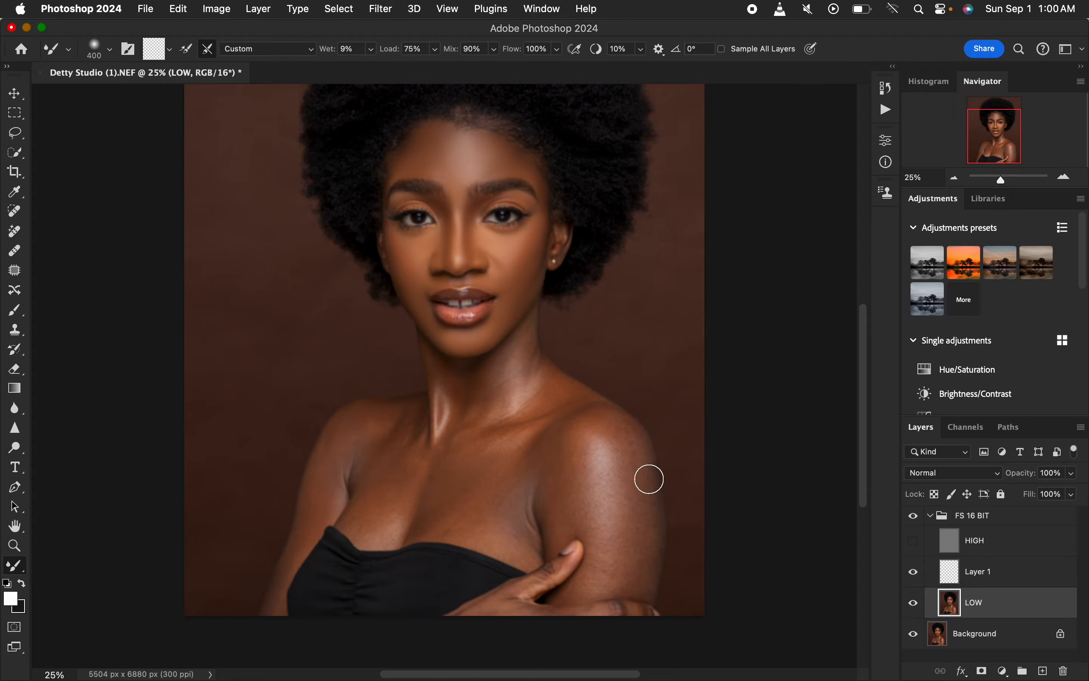
{"action": "mouse_move", "coordinate": [619, 434]}
{"action": "left_mouse_down"}
{"action": "mouse_move", "coordinate": [637, 481]}
{"action": "mouse_move", "coordinate": [639, 554]}
{"action": "mouse_move", "coordinate": [624, 452]}
{"action": "mouse_move", "coordinate": [637, 574]}
{"action": "mouse_move", "coordinate": [637, 538]}
{"action": "mouse_move", "coordinate": [636, 568]}
{"action": "mouse_move", "coordinate": [633, 553]}
{"action": "left_mouse_up"}
{"action": "mouse_move", "coordinate": [597, 461]}
{"action": "left_mouse_down"}
{"action": "mouse_move", "coordinate": [612, 505]}
{"action": "mouse_move", "coordinate": [602, 453]}
{"action": "mouse_move", "coordinate": [616, 553]}
{"action": "mouse_move", "coordinate": [633, 468]}
{"action": "mouse_move", "coordinate": [624, 445]}
{"action": "mouse_move", "coordinate": [636, 504]}
{"action": "mouse_move", "coordinate": [619, 538]}
{"action": "left_mouse_up"}
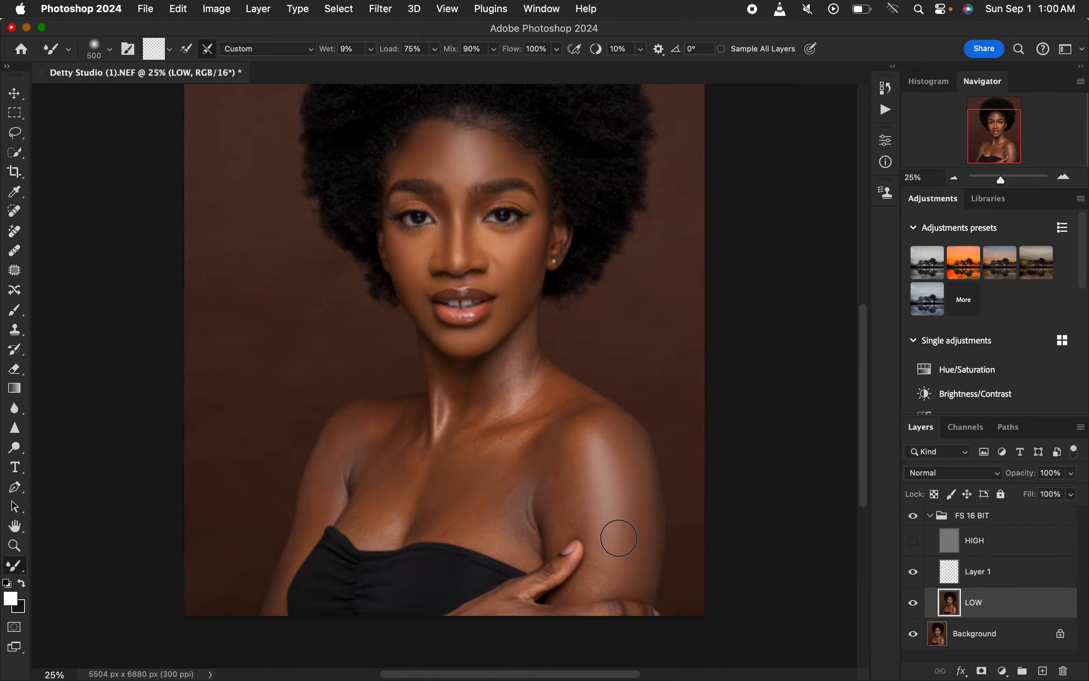
{"action": "mouse_move", "coordinate": [570, 511]}
{"action": "left_mouse_down"}
{"action": "mouse_move", "coordinate": [554, 505]}
{"action": "mouse_move", "coordinate": [557, 463]}
{"action": "left_mouse_up"}
{"action": "mouse_move", "coordinate": [564, 489]}
{"action": "left_mouse_down"}
{"action": "mouse_move", "coordinate": [574, 504]}
{"action": "mouse_move", "coordinate": [564, 473]}
{"action": "mouse_move", "coordinate": [574, 433]}
{"action": "mouse_move", "coordinate": [603, 424]}
{"action": "mouse_move", "coordinate": [635, 456]}
{"action": "mouse_move", "coordinate": [642, 499]}
{"action": "mouse_move", "coordinate": [631, 557]}
{"action": "mouse_move", "coordinate": [585, 571]}
{"action": "mouse_move", "coordinate": [589, 588]}
{"action": "mouse_move", "coordinate": [609, 566]}
{"action": "mouse_move", "coordinate": [594, 529]}
{"action": "left_mouse_up"}
{"action": "mouse_move", "coordinate": [565, 460]}
{"action": "left_mouse_down"}
{"action": "mouse_move", "coordinate": [574, 506]}
{"action": "mouse_move", "coordinate": [574, 445]}
{"action": "mouse_move", "coordinate": [596, 419]}
{"action": "mouse_move", "coordinate": [608, 423]}
{"action": "mouse_move", "coordinate": [634, 474]}
{"action": "mouse_move", "coordinate": [625, 584]}
{"action": "mouse_move", "coordinate": [639, 572]}
{"action": "mouse_move", "coordinate": [625, 449]}
{"action": "mouse_move", "coordinate": [630, 513]}
{"action": "left_mouse_up"}
- Blend the neck, chest and far arm on the LOW layer with the Mixer Brush at 250 px
{"action": "mouse_move", "coordinate": [465, 383]}
{"action": "left_mouse_down"}
{"action": "mouse_move", "coordinate": [511, 357]}
{"action": "mouse_move", "coordinate": [511, 383]}
{"action": "mouse_move", "coordinate": [523, 371]}
{"action": "mouse_move", "coordinate": [553, 386]}
{"action": "mouse_move", "coordinate": [533, 368]}
{"action": "mouse_move", "coordinate": [550, 399]}
{"action": "mouse_move", "coordinate": [502, 412]}
{"action": "mouse_move", "coordinate": [514, 405]}
{"action": "mouse_move", "coordinate": [517, 347]}
{"action": "mouse_move", "coordinate": [574, 394]}
{"action": "mouse_move", "coordinate": [533, 400]}
{"action": "mouse_move", "coordinate": [577, 404]}
{"action": "mouse_move", "coordinate": [561, 394]}
{"action": "mouse_move", "coordinate": [532, 434]}
{"action": "mouse_move", "coordinate": [452, 483]}
{"action": "mouse_move", "coordinate": [456, 506]}
{"action": "mouse_move", "coordinate": [476, 454]}
{"action": "mouse_move", "coordinate": [487, 509]}
{"action": "mouse_move", "coordinate": [498, 526]}
{"action": "mouse_move", "coordinate": [505, 514]}
{"action": "mouse_move", "coordinate": [492, 477]}
{"action": "mouse_move", "coordinate": [448, 521]}
{"action": "mouse_move", "coordinate": [499, 529]}
{"action": "mouse_move", "coordinate": [523, 554]}
{"action": "mouse_move", "coordinate": [518, 509]}
{"action": "mouse_move", "coordinate": [533, 541]}
{"action": "mouse_move", "coordinate": [530, 505]}
{"action": "mouse_move", "coordinate": [546, 451]}
{"action": "mouse_move", "coordinate": [525, 552]}
{"action": "mouse_move", "coordinate": [512, 511]}
{"action": "mouse_move", "coordinate": [469, 479]}
{"action": "mouse_move", "coordinate": [467, 397]}
{"action": "mouse_move", "coordinate": [425, 461]}
{"action": "mouse_move", "coordinate": [380, 489]}
{"action": "mouse_move", "coordinate": [379, 530]}
{"action": "mouse_move", "coordinate": [396, 513]}
{"action": "mouse_move", "coordinate": [424, 512]}
{"action": "mouse_move", "coordinate": [423, 444]}
{"action": "mouse_move", "coordinate": [405, 440]}
{"action": "mouse_move", "coordinate": [416, 425]}
{"action": "mouse_move", "coordinate": [379, 428]}
{"action": "mouse_move", "coordinate": [347, 447]}
{"action": "mouse_move", "coordinate": [348, 431]}
{"action": "mouse_move", "coordinate": [362, 458]}
{"action": "mouse_move", "coordinate": [323, 489]}
{"action": "mouse_move", "coordinate": [328, 455]}
{"action": "mouse_move", "coordinate": [374, 420]}
{"action": "mouse_move", "coordinate": [399, 420]}
{"action": "mouse_move", "coordinate": [404, 447]}
{"action": "left_mouse_up"}
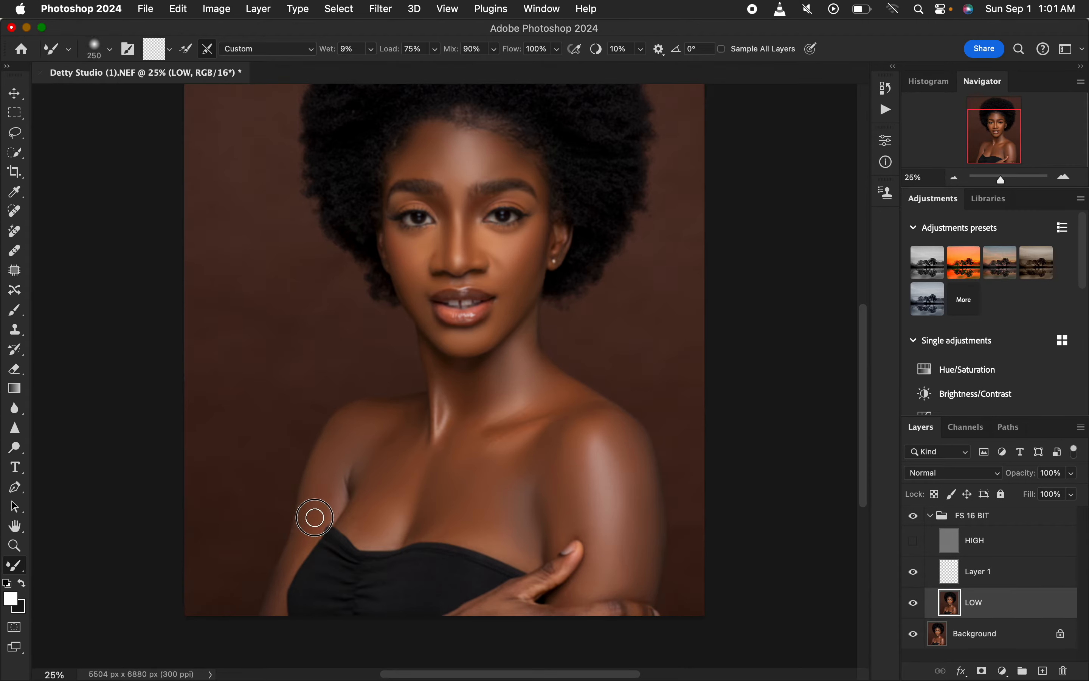
{"action": "left_click_drag", "start_coordinate": [314, 518], "coordinate": [275, 600]}
{"action": "left_click_drag", "start_coordinate": [303, 531], "coordinate": [306, 501]}
{"action": "left_click_drag", "start_coordinate": [375, 498], "coordinate": [371, 462]}
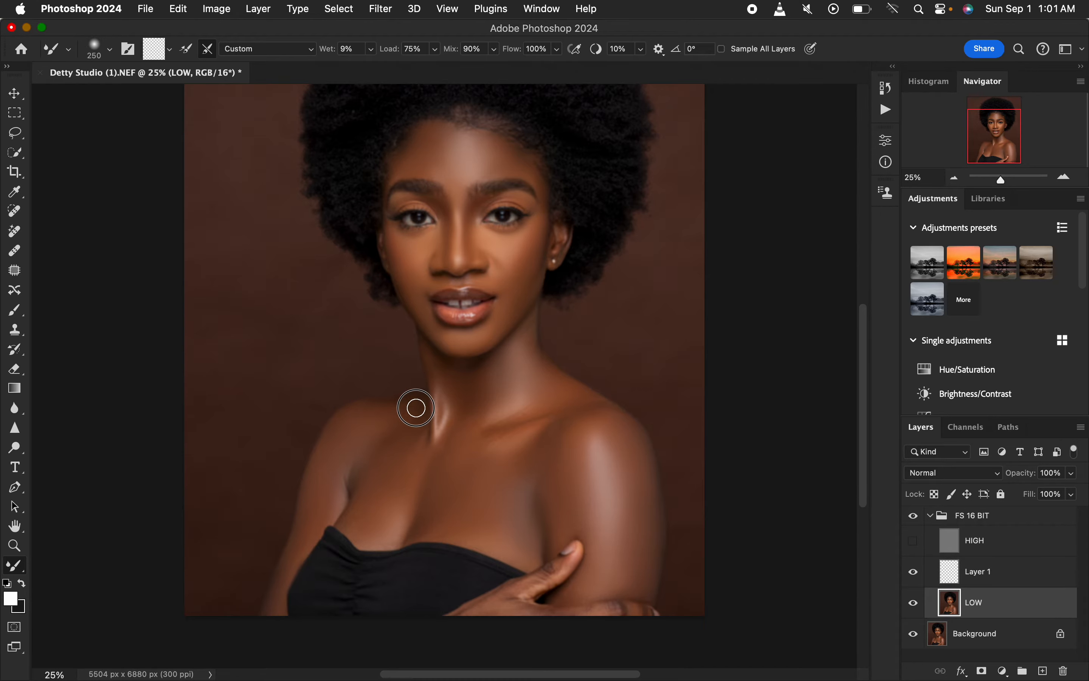
{"action": "mouse_move", "coordinate": [438, 368]}
{"action": "left_mouse_down"}
{"action": "mouse_move", "coordinate": [430, 359]}
{"action": "mouse_move", "coordinate": [482, 377]}
{"action": "mouse_move", "coordinate": [464, 366]}
{"action": "left_mouse_up"}
{"action": "left_click_drag", "start_coordinate": [528, 333], "coordinate": [541, 364]}
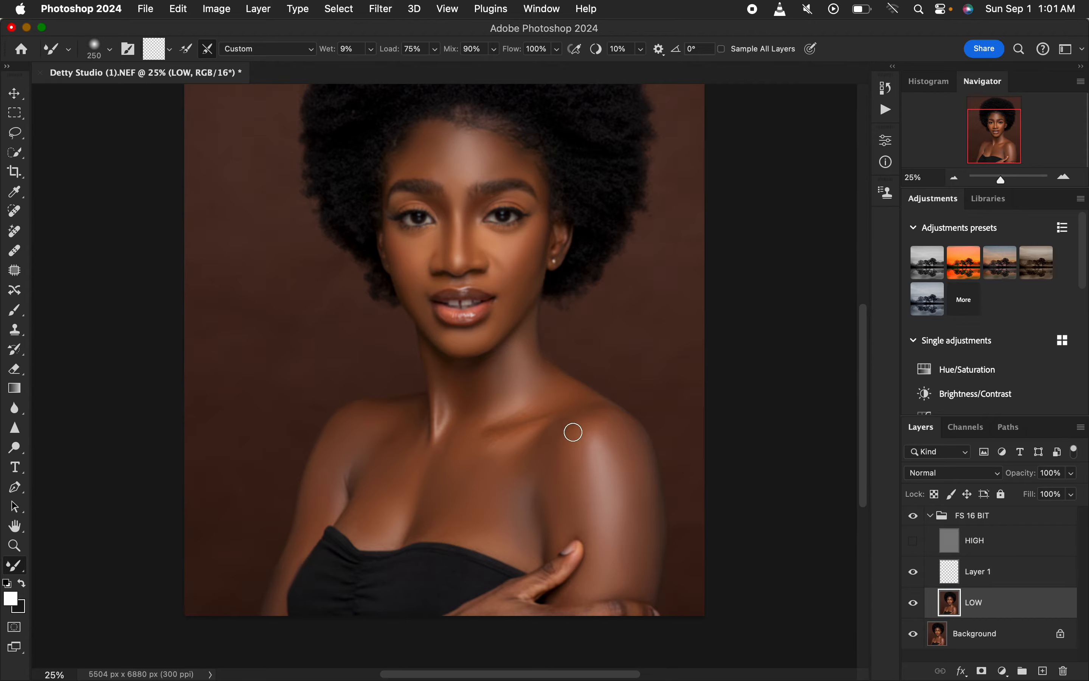
- Smooth the collarbone, the skin beside the armpit and the hand on the LOW layer with the Mixer Brush
{"action": "mouse_move", "coordinate": [551, 451]}
{"action": "left_mouse_down"}
{"action": "mouse_move", "coordinate": [506, 447]}
{"action": "mouse_move", "coordinate": [523, 439]}
{"action": "mouse_move", "coordinate": [510, 407]}
{"action": "mouse_move", "coordinate": [497, 412]}
{"action": "mouse_move", "coordinate": [495, 387]}
{"action": "mouse_move", "coordinate": [518, 423]}
{"action": "left_mouse_up"}
{"action": "left_click_drag", "start_coordinate": [573, 467], "coordinate": [557, 498]}
{"action": "mouse_move", "coordinate": [488, 605]}
{"action": "left_mouse_down"}
{"action": "mouse_move", "coordinate": [460, 618]}
{"action": "mouse_move", "coordinate": [544, 574]}
{"action": "left_mouse_up"}
{"action": "left_click_drag", "start_coordinate": [483, 608], "coordinate": [524, 606]}
{"action": "left_click_drag", "start_coordinate": [549, 536], "coordinate": [528, 562]}
- Show the HIGH layer and go over the chest and shoulder with the Mixer Brush, undoing the last stroke
{"action": "left_click", "coordinate": [914, 541]}
{"action": "mouse_move", "coordinate": [450, 516]}
{"action": "left_mouse_down"}
{"action": "mouse_move", "coordinate": [355, 523]}
{"action": "mouse_move", "coordinate": [371, 542]}
{"action": "mouse_move", "coordinate": [357, 526]}
{"action": "mouse_move", "coordinate": [413, 512]}
{"action": "mouse_move", "coordinate": [427, 483]}
{"action": "mouse_move", "coordinate": [384, 465]}
{"action": "mouse_move", "coordinate": [386, 441]}
{"action": "mouse_move", "coordinate": [420, 430]}
{"action": "mouse_move", "coordinate": [419, 415]}
{"action": "mouse_move", "coordinate": [382, 419]}
{"action": "mouse_move", "coordinate": [375, 432]}
{"action": "mouse_move", "coordinate": [425, 436]}
{"action": "mouse_move", "coordinate": [364, 442]}
{"action": "mouse_move", "coordinate": [318, 508]}
{"action": "left_mouse_up"}
{"action": "mouse_move", "coordinate": [545, 518]}
{"action": "left_mouse_down"}
{"action": "mouse_move", "coordinate": [522, 591]}
{"action": "mouse_move", "coordinate": [469, 616]}
{"action": "mouse_move", "coordinate": [551, 570]}
{"action": "mouse_move", "coordinate": [588, 572]}
{"action": "mouse_move", "coordinate": [569, 560]}
{"action": "mouse_move", "coordinate": [577, 578]}
{"action": "mouse_move", "coordinate": [588, 563]}
{"action": "mouse_move", "coordinate": [575, 589]}
{"action": "mouse_move", "coordinate": [633, 602]}
{"action": "mouse_move", "coordinate": [612, 572]}
{"action": "mouse_move", "coordinate": [610, 586]}
{"action": "mouse_move", "coordinate": [636, 568]}
{"action": "mouse_move", "coordinate": [640, 581]}
{"action": "mouse_move", "coordinate": [628, 435]}
{"action": "mouse_move", "coordinate": [608, 423]}
{"action": "left_mouse_up"}
{"action": "key", "text": "super+z"}
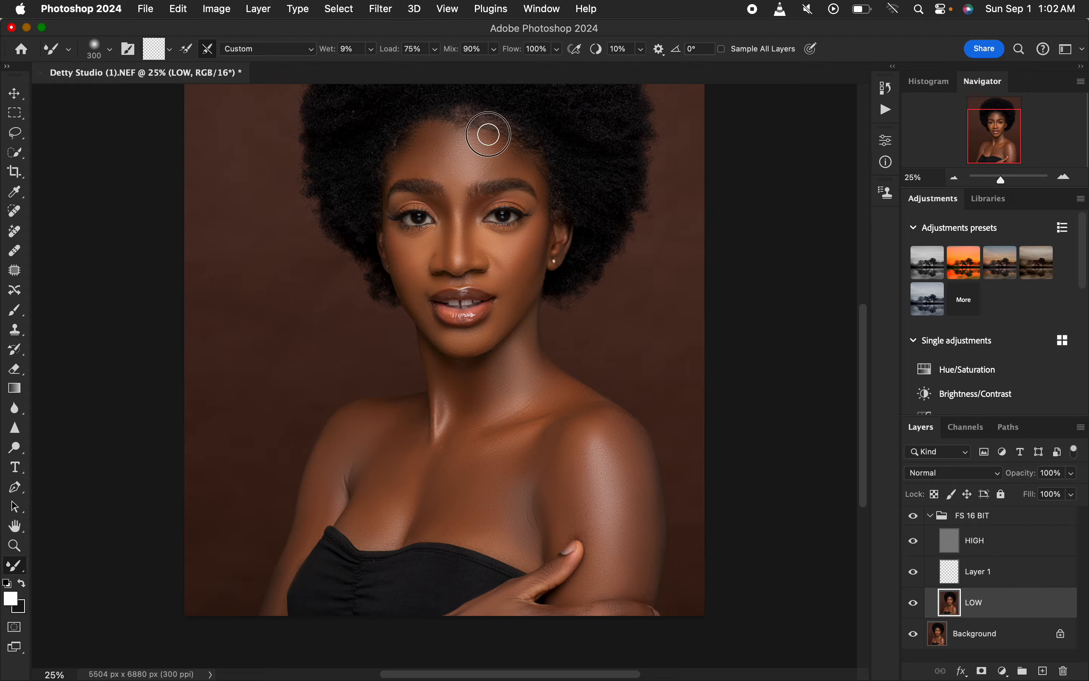
- Toggle the FS 16 BIT group's visibility to compare the whole portrait before and after the skin smoothing
{"action": "left_click_drag", "start_coordinate": [491, 167], "coordinate": [483, 169]}
{"action": "left_click", "coordinate": [916, 517]}
{"action": "left_click", "coordinate": [919, 518]}
{"action": "left_click", "coordinate": [916, 516]}
{"action": "left_click", "coordinate": [916, 513]}
{"action": "key", "text": "super+minus"}
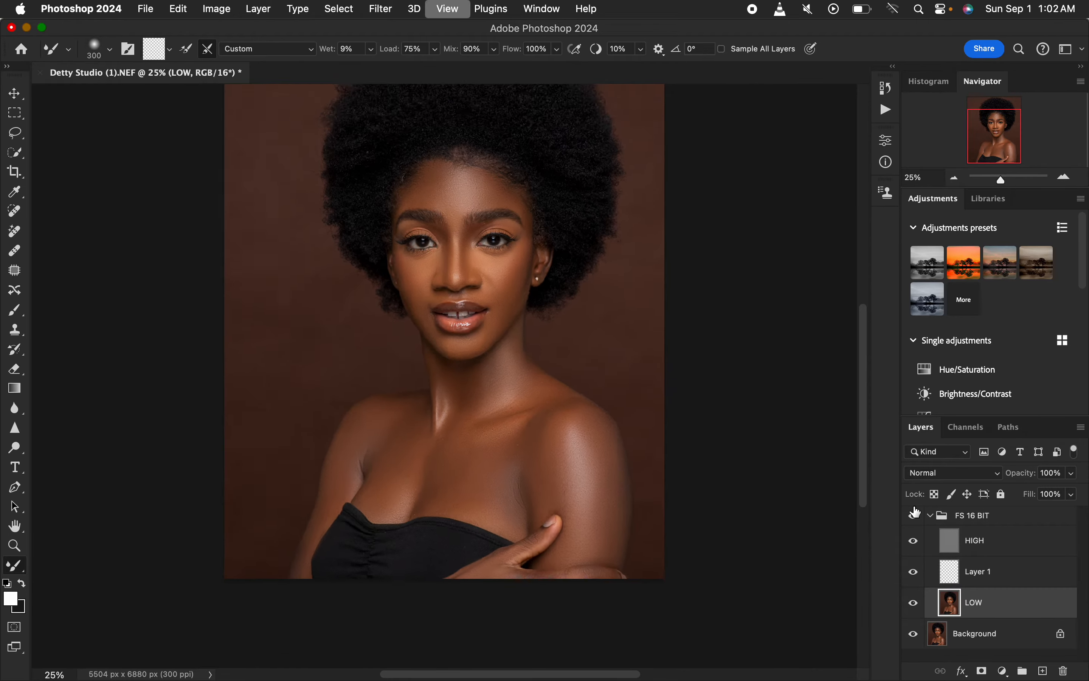
{"action": "key", "text": "super+equal"}
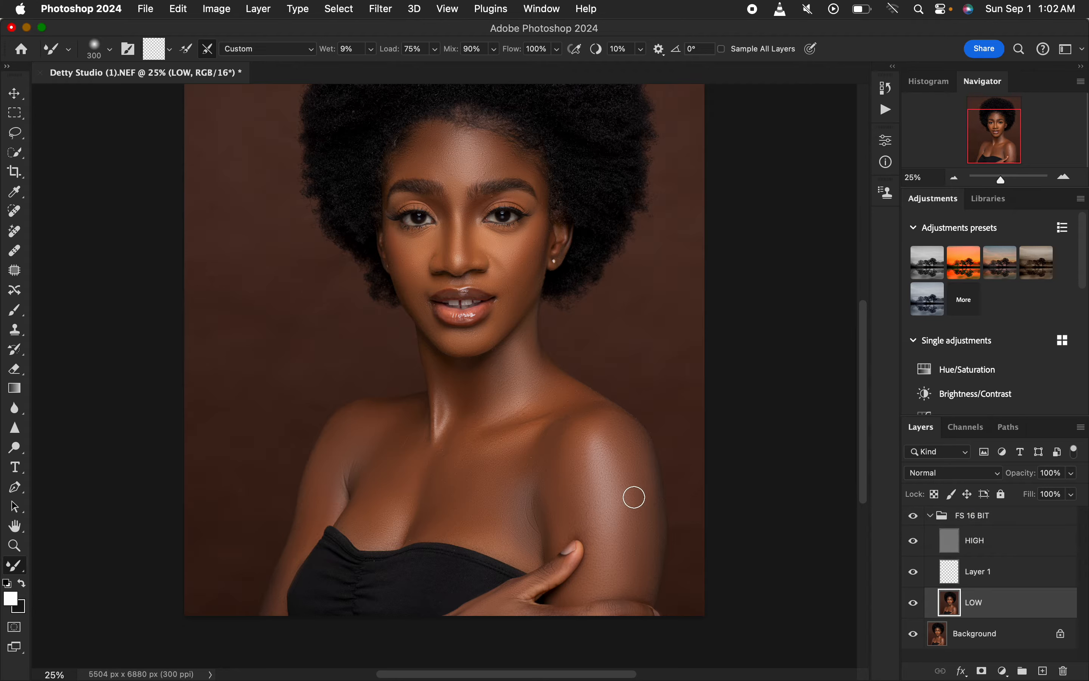
- Smooth the upper arm, neck and collarbone on the LOW layer with the Mixer Brush at 500 px, checking against the hidden FS 16 BIT group
{"action": "mouse_move", "coordinate": [613, 438]}
{"action": "left_mouse_down"}
{"action": "mouse_move", "coordinate": [599, 418]}
{"action": "mouse_move", "coordinate": [637, 564]}
{"action": "mouse_move", "coordinate": [594, 547]}
{"action": "left_mouse_up"}
{"action": "left_click", "coordinate": [916, 516]}
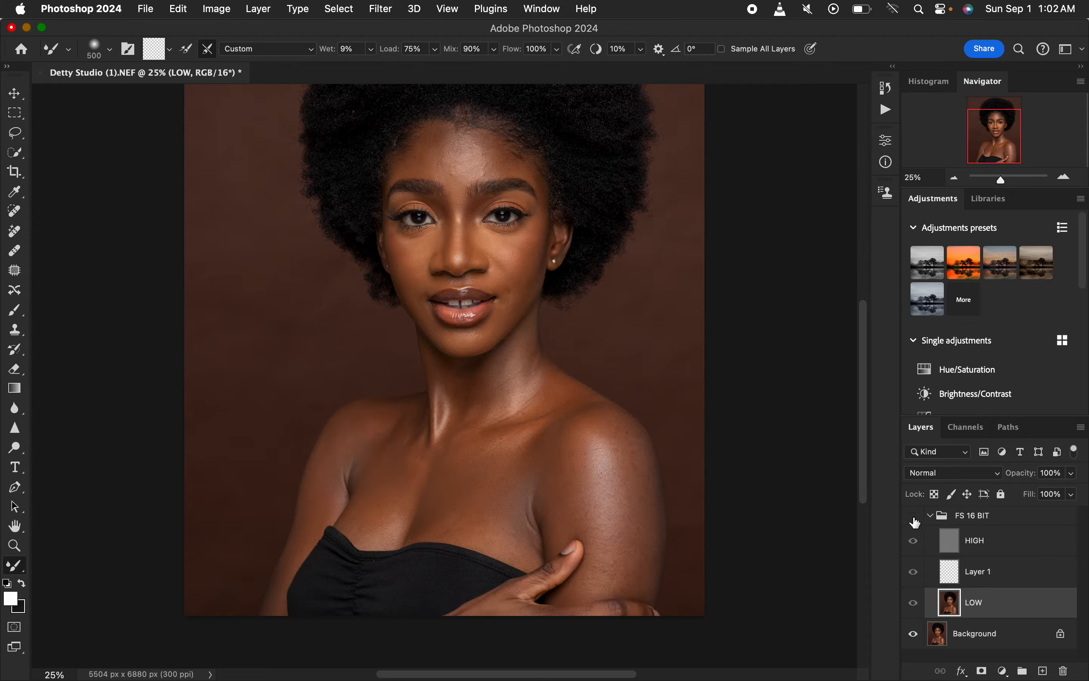
{"action": "left_click", "coordinate": [916, 516]}
{"action": "left_click", "coordinate": [917, 516]}
{"action": "left_click", "coordinate": [916, 516]}
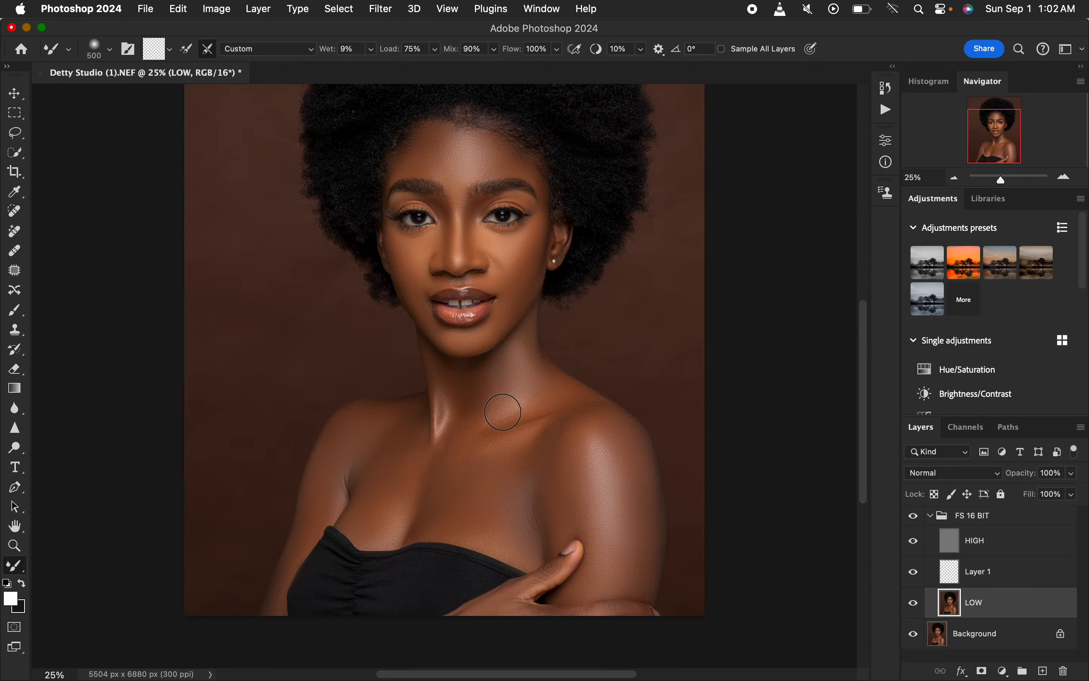
{"action": "mouse_move", "coordinate": [516, 409]}
{"action": "left_mouse_down"}
{"action": "mouse_move", "coordinate": [515, 394]}
{"action": "mouse_move", "coordinate": [503, 396]}
{"action": "mouse_move", "coordinate": [520, 377]}
{"action": "mouse_move", "coordinate": [523, 345]}
{"action": "left_mouse_up"}
{"action": "mouse_move", "coordinate": [513, 387]}
{"action": "left_mouse_down"}
{"action": "mouse_move", "coordinate": [471, 416]}
{"action": "mouse_move", "coordinate": [437, 401]}
{"action": "mouse_move", "coordinate": [434, 461]}
{"action": "mouse_move", "coordinate": [415, 442]}
{"action": "mouse_move", "coordinate": [396, 447]}
{"action": "mouse_move", "coordinate": [364, 427]}
{"action": "mouse_move", "coordinate": [378, 421]}
{"action": "mouse_move", "coordinate": [362, 457]}
{"action": "left_mouse_up"}
{"action": "left_click_drag", "start_coordinate": [527, 281], "coordinate": [524, 279]}
- Select the centre of the forehead with the Lasso tool at a 20 px feather
{"action": "left_click", "coordinate": [16, 135]}
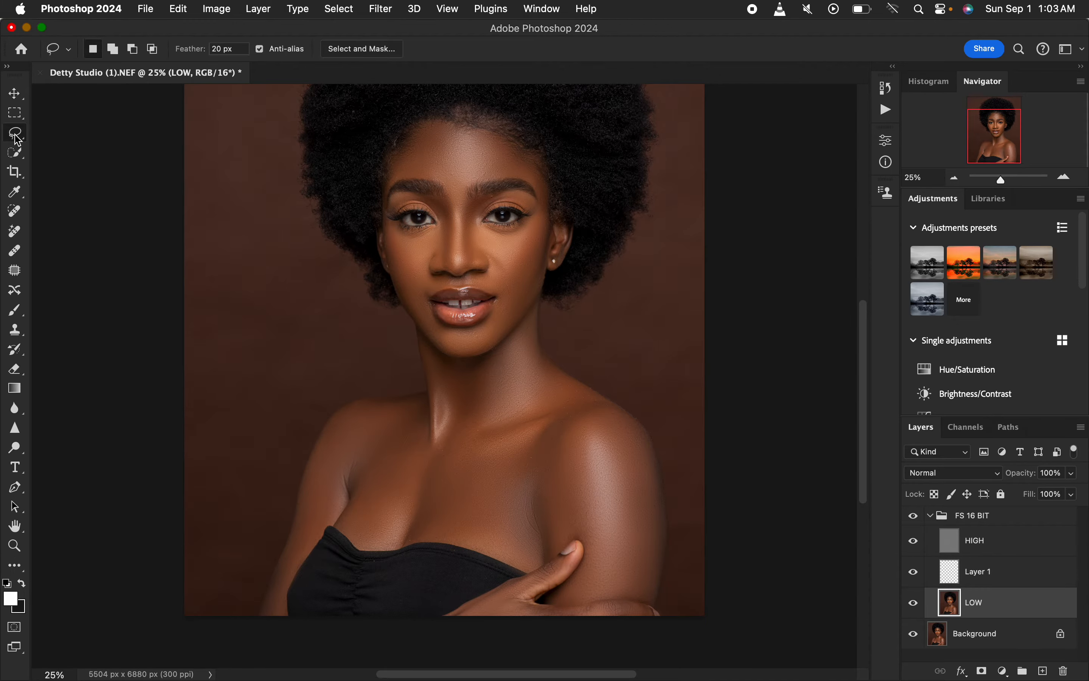
{"action": "left_click", "coordinate": [17, 140]}
{"action": "left_click", "coordinate": [40, 133]}
{"action": "key", "text": "super+equal"}
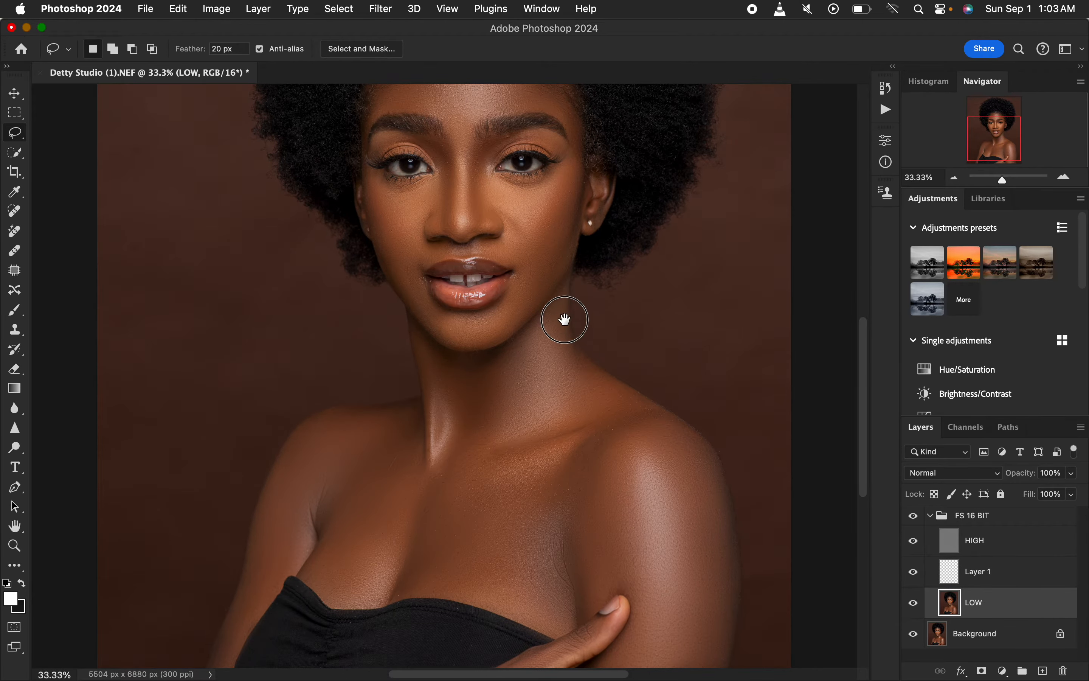
{"action": "left_click_drag", "start_coordinate": [565, 320], "coordinate": [569, 382]}
{"action": "mouse_move", "coordinate": [462, 131]}
{"action": "left_mouse_down"}
{"action": "mouse_move", "coordinate": [434, 144]}
{"action": "mouse_move", "coordinate": [470, 195]}
{"action": "mouse_move", "coordinate": [528, 162]}
{"action": "mouse_move", "coordinate": [501, 125]}
{"action": "mouse_move", "coordinate": [452, 123]}
{"action": "left_mouse_up"}
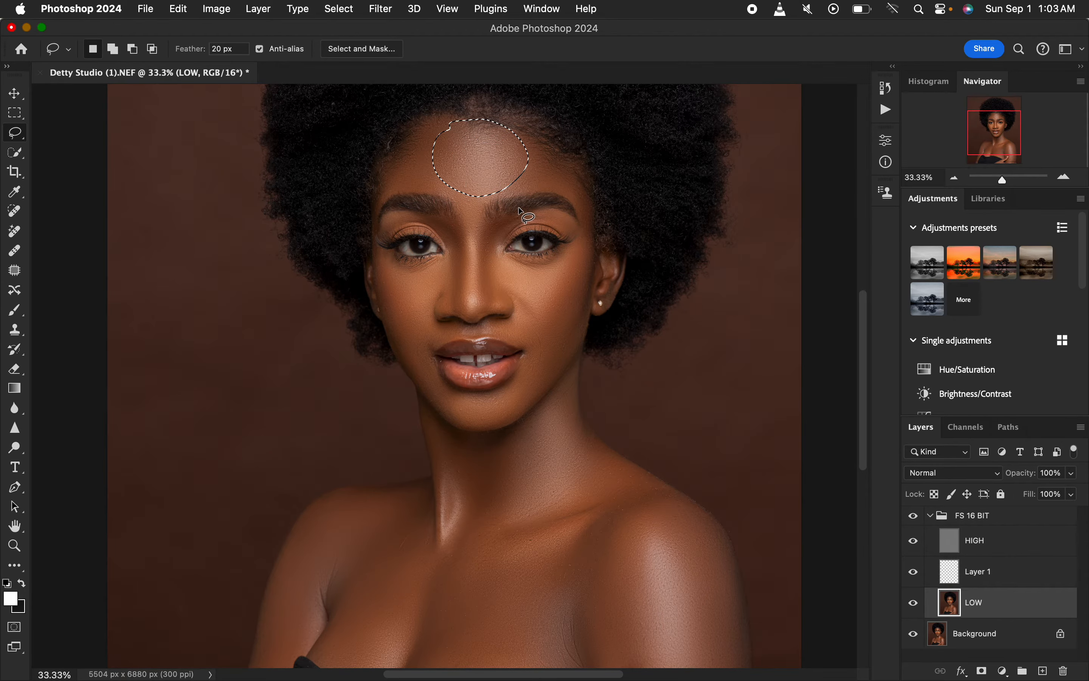
- Inspect the feathered edge of the forehead selection in Quick Mask mode and return to normal editing
{"action": "key", "text": "q"}
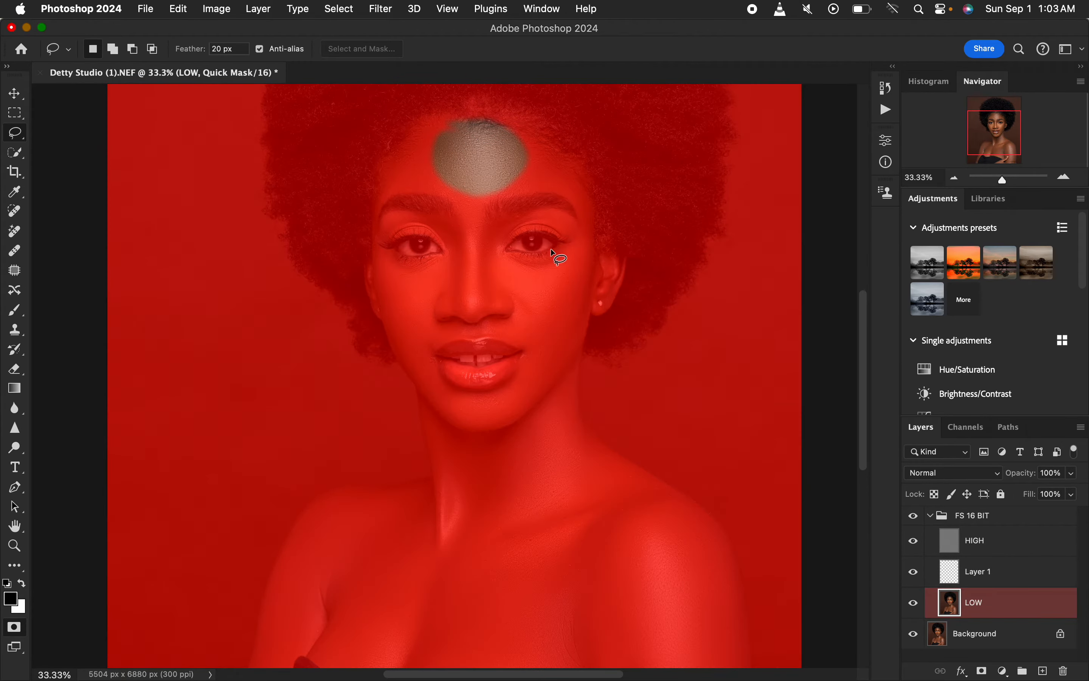
{"action": "key", "text": "super+equal"}
{"action": "key", "text": "super+equal"}
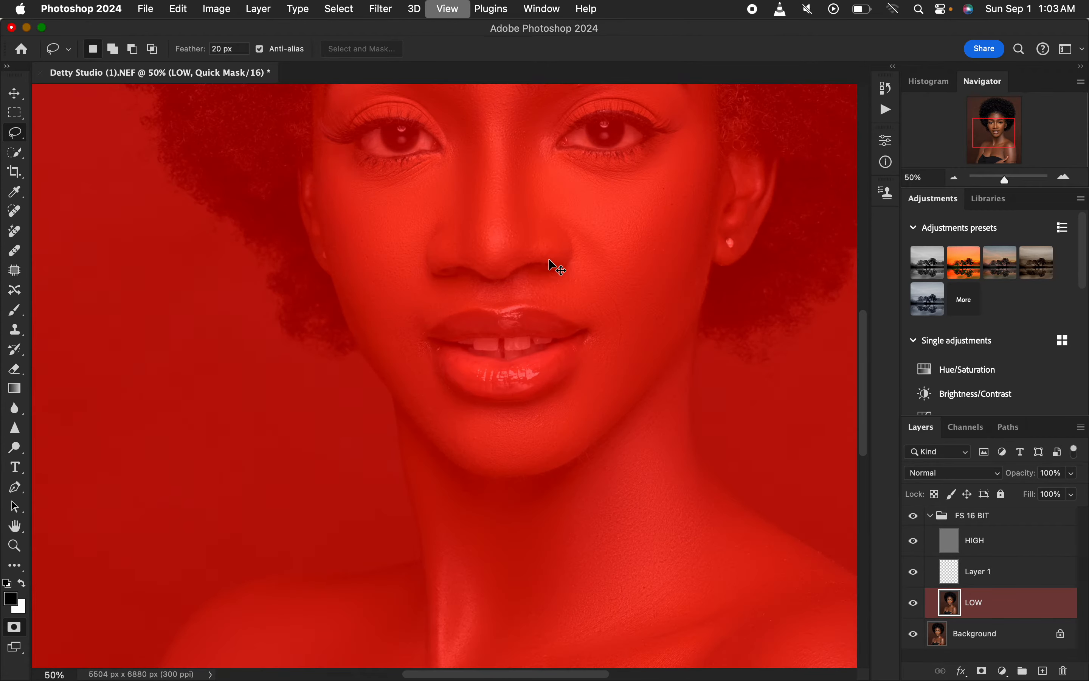
{"action": "left_click_drag", "start_coordinate": [534, 268], "coordinate": [539, 454]}
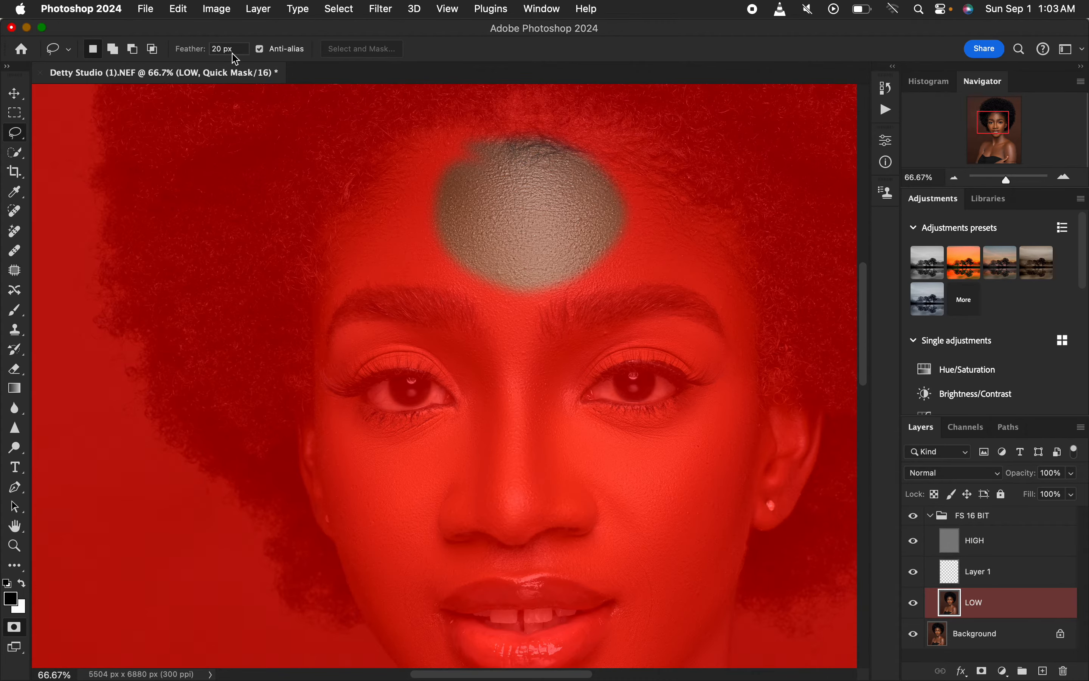
{"action": "key", "text": "q"}
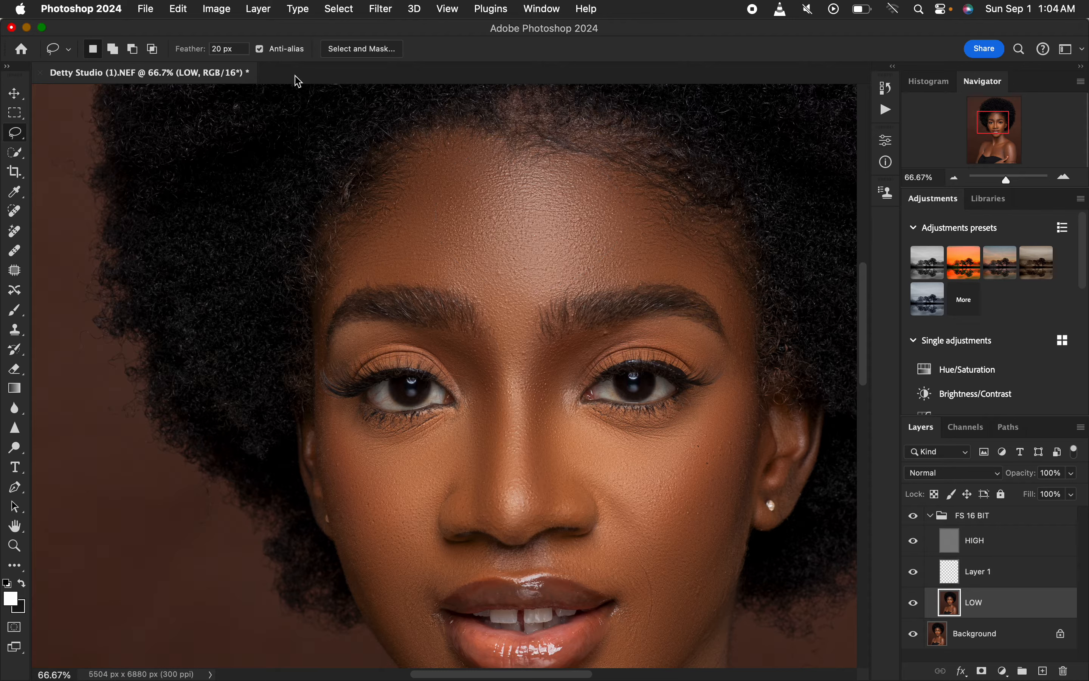
- Lasso the central forehead with a 0 px feather, inspect its edge in Quick Mask mode and deselect it
{"action": "left_click", "coordinate": [225, 49]}
{"action": "type", "text": "0"}
{"action": "mouse_move", "coordinate": [525, 158]}
{"action": "left_mouse_down"}
{"action": "mouse_move", "coordinate": [510, 151]}
{"action": "mouse_move", "coordinate": [557, 285]}
{"action": "mouse_move", "coordinate": [519, 157]}
{"action": "left_mouse_up"}
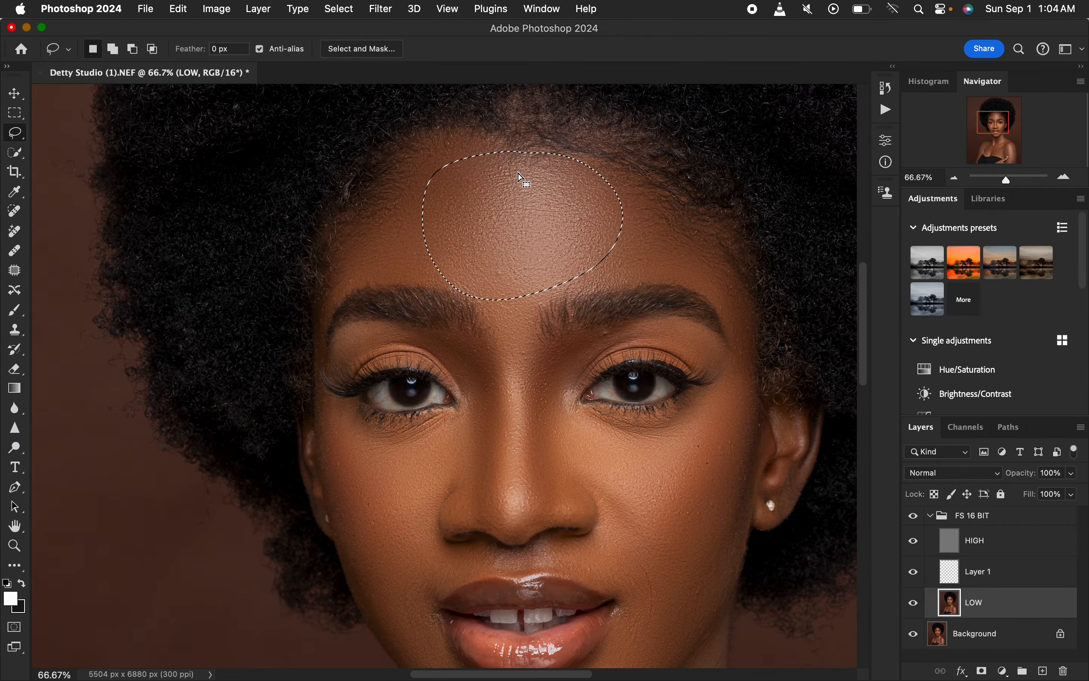
{"action": "key", "text": "q"}
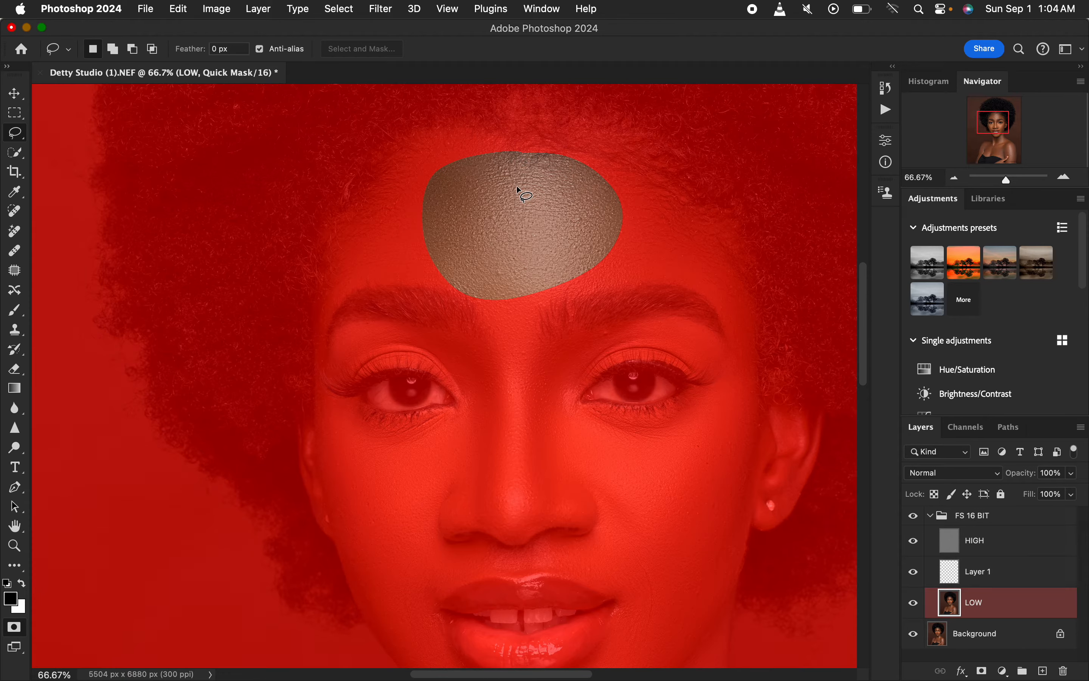
{"action": "key", "text": "q"}
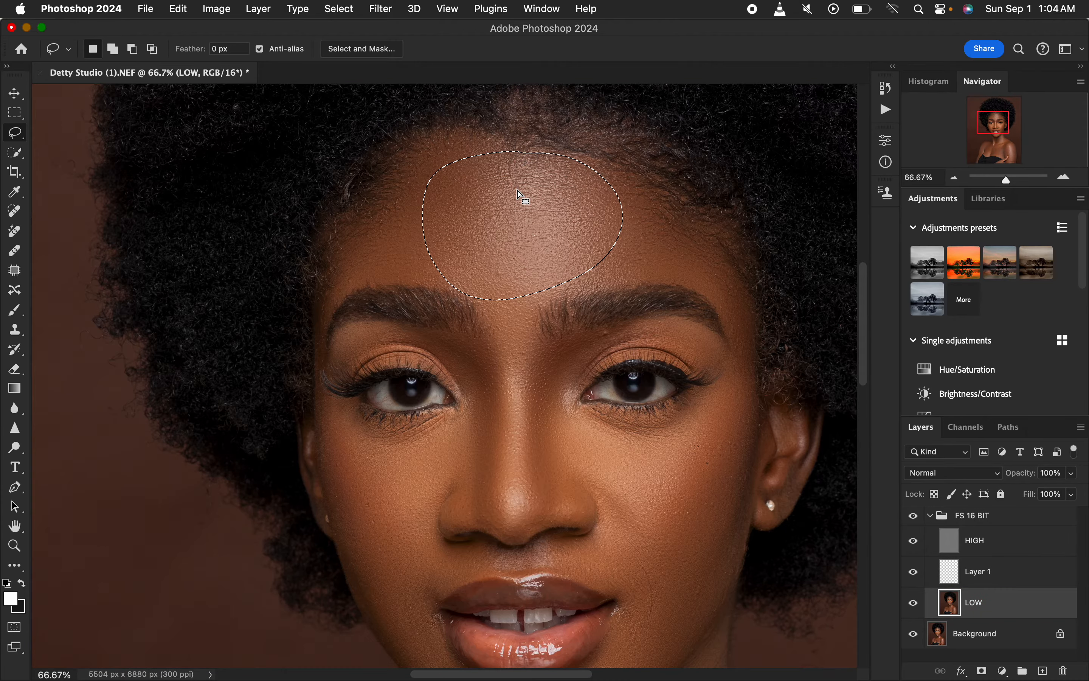
{"action": "left_click", "coordinate": [351, 210]}
- Set the Lasso feather to 20 px and select the whole forehead between the hairline and the eyebrows
{"action": "double_click", "coordinate": [219, 50]}
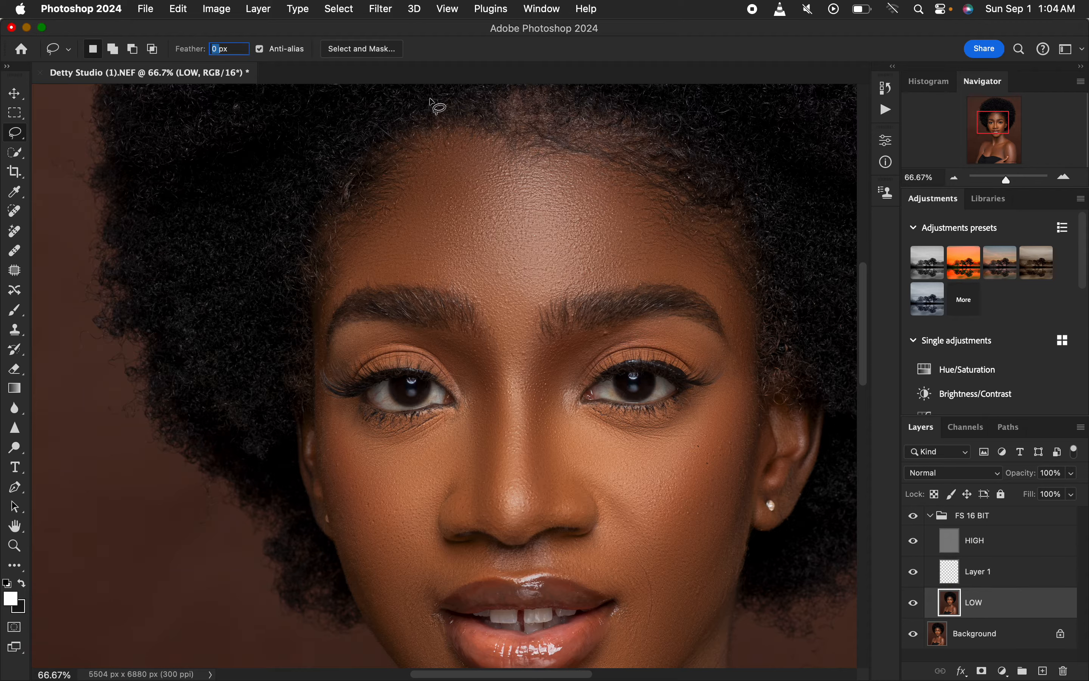
{"action": "type", "text": "2"}
{"action": "mouse_move", "coordinate": [431, 133]}
{"action": "left_mouse_down"}
{"action": "mouse_move", "coordinate": [402, 185]}
{"action": "mouse_move", "coordinate": [351, 237]}
{"action": "mouse_move", "coordinate": [337, 293]}
{"action": "mouse_move", "coordinate": [363, 275]}
{"action": "mouse_move", "coordinate": [464, 286]}
{"action": "mouse_move", "coordinate": [490, 299]}
{"action": "mouse_move", "coordinate": [513, 342]}
{"action": "mouse_move", "coordinate": [543, 292]}
{"action": "mouse_move", "coordinate": [660, 274]}
{"action": "mouse_move", "coordinate": [699, 287]}
{"action": "mouse_move", "coordinate": [744, 340]}
{"action": "mouse_move", "coordinate": [733, 272]}
{"action": "mouse_move", "coordinate": [590, 158]}
{"action": "mouse_move", "coordinate": [550, 168]}
{"action": "mouse_move", "coordinate": [435, 134]}
{"action": "left_mouse_up"}
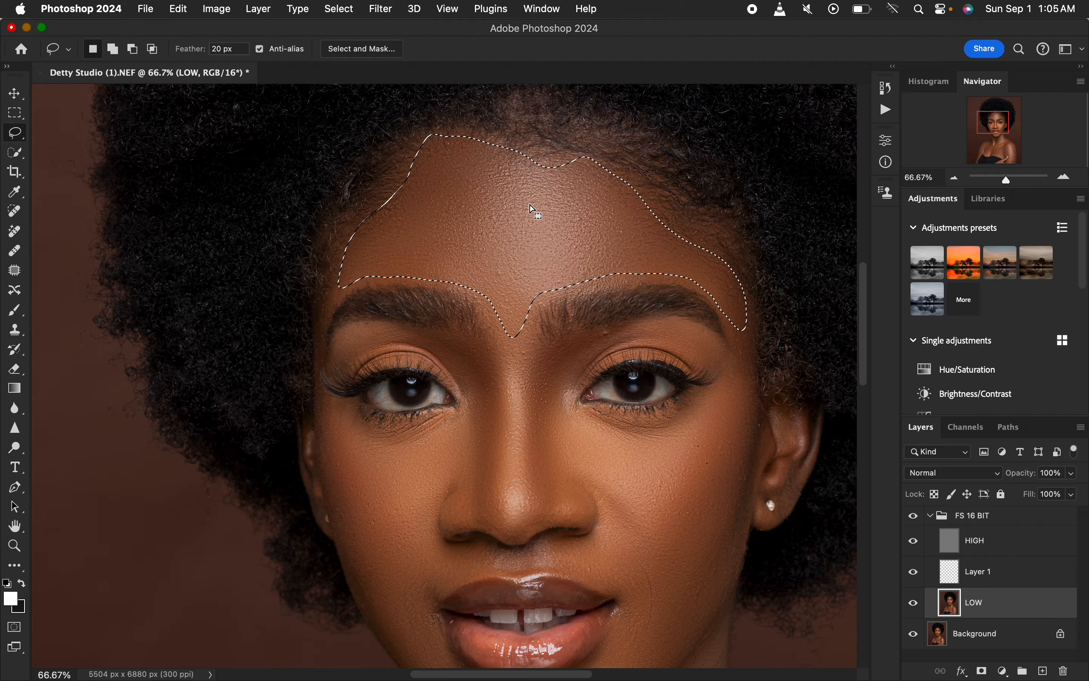
- Start a Gaussian Blur on the forehead selection of the LOW layer and preview a radius of 21.9 pixels
{"action": "left_click", "coordinate": [383, 9]}
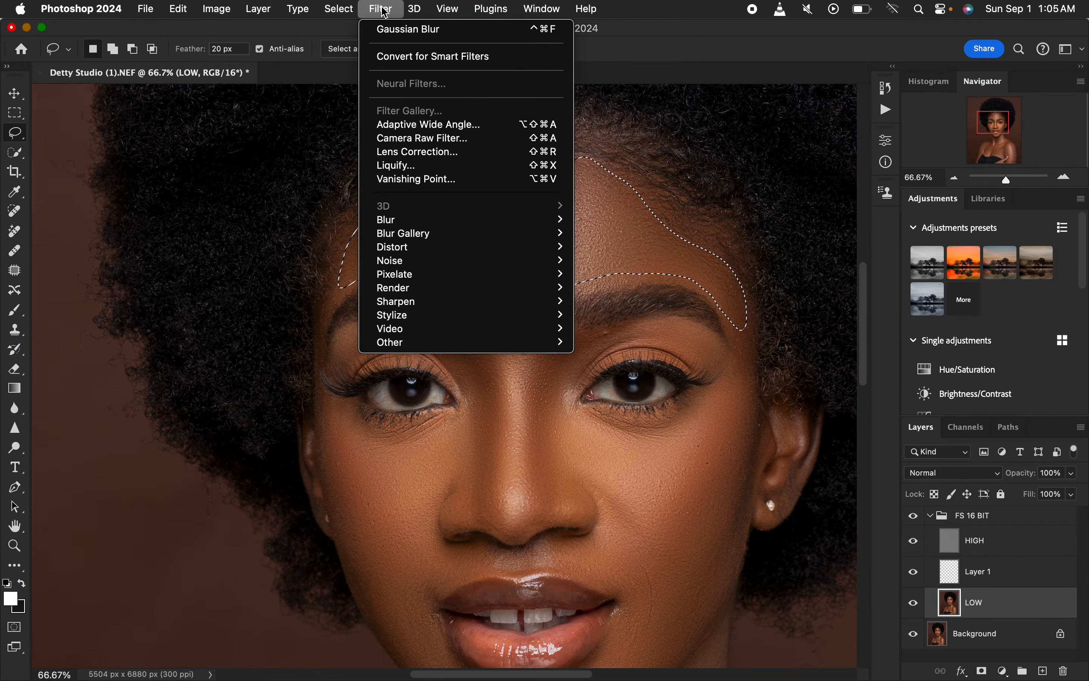
{"action": "mouse_move", "coordinate": [392, 220]}
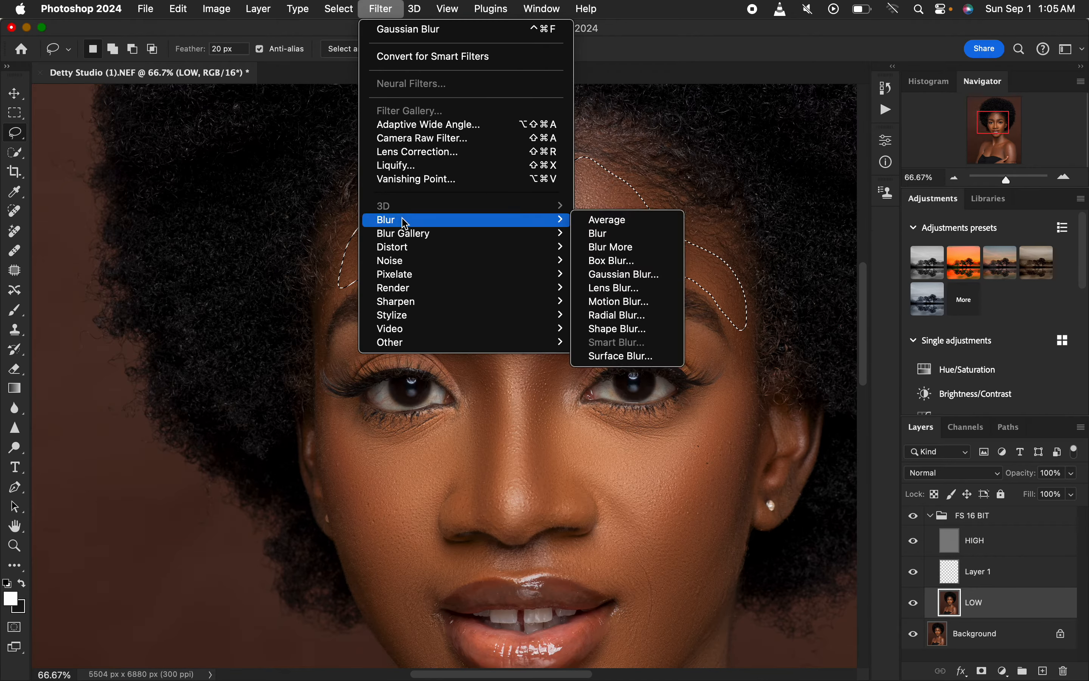
{"action": "left_click", "coordinate": [658, 274]}
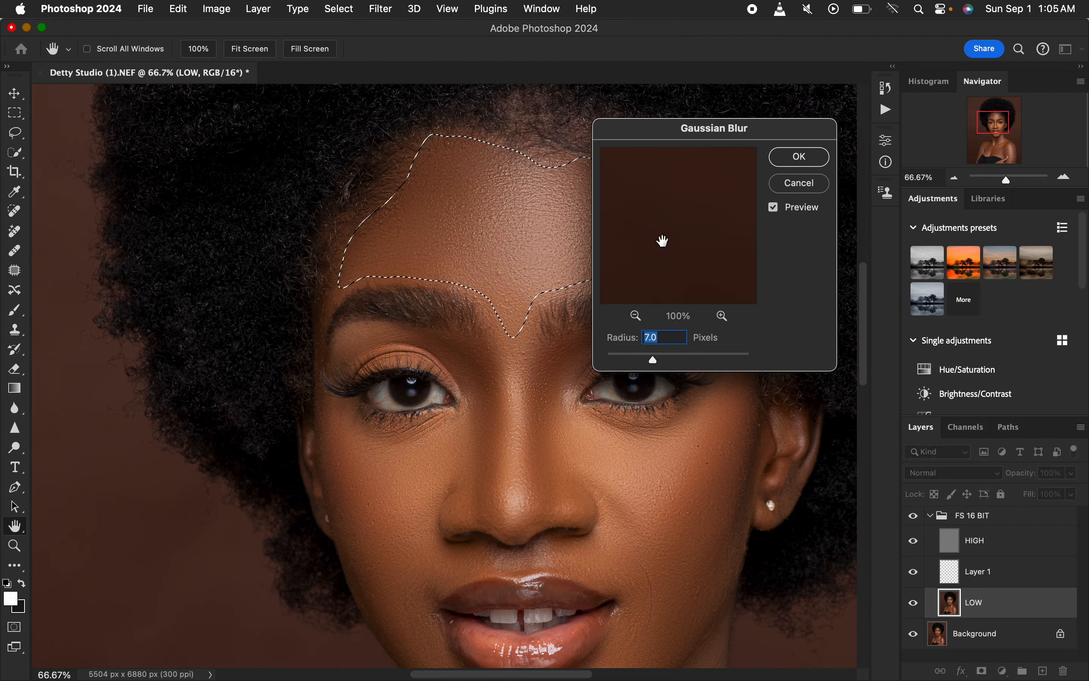
{"action": "left_click_drag", "start_coordinate": [709, 131], "coordinate": [774, 111]}
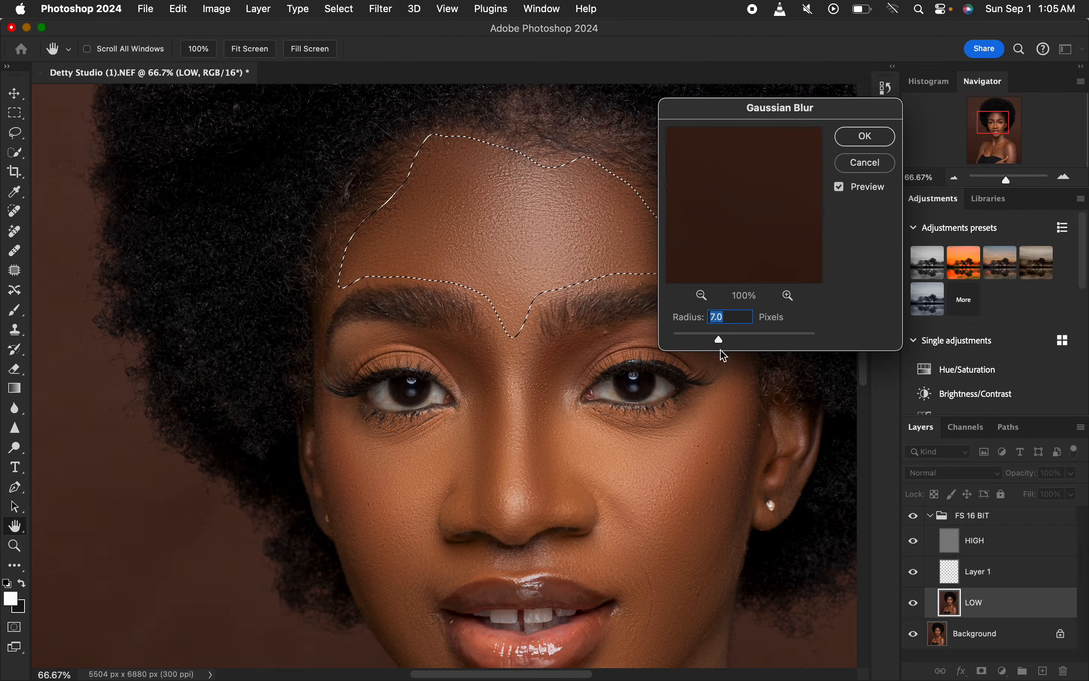
{"action": "left_click", "coordinate": [722, 340]}
{"action": "left_click_drag", "start_coordinate": [722, 340], "coordinate": [738, 341]}
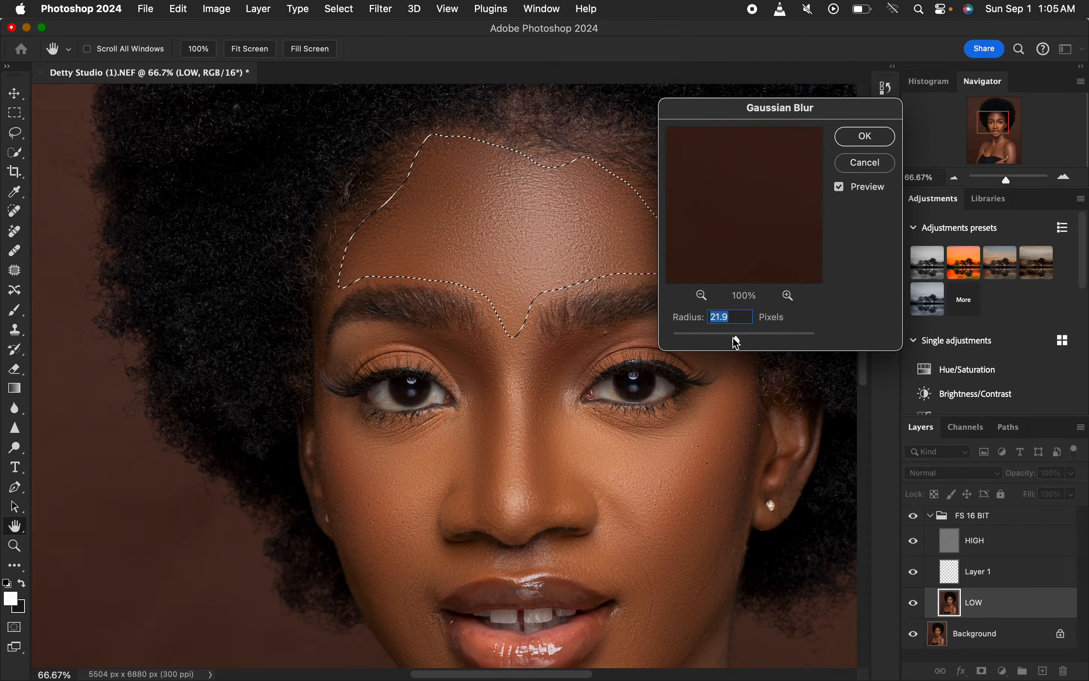
{"action": "left_click", "coordinate": [529, 247], "text": "alt"}
{"action": "left_click", "coordinate": [530, 247], "text": "alt"}
{"action": "left_click", "coordinate": [530, 247], "text": "alt"}
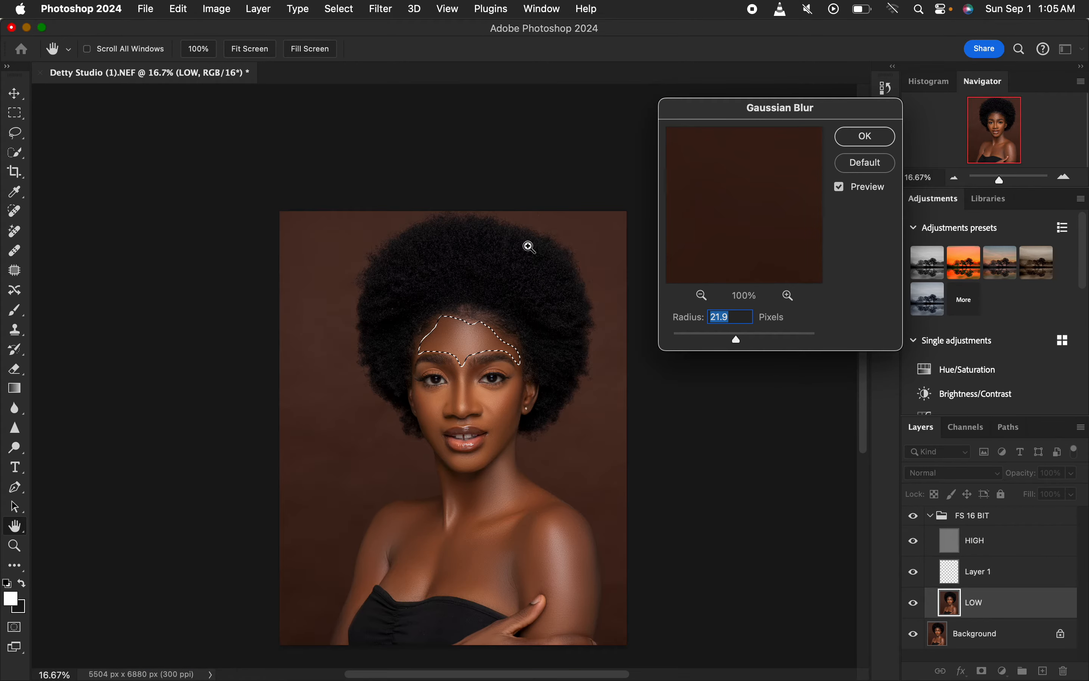
{"action": "left_click", "coordinate": [529, 246]}
{"action": "left_click", "coordinate": [529, 246]}
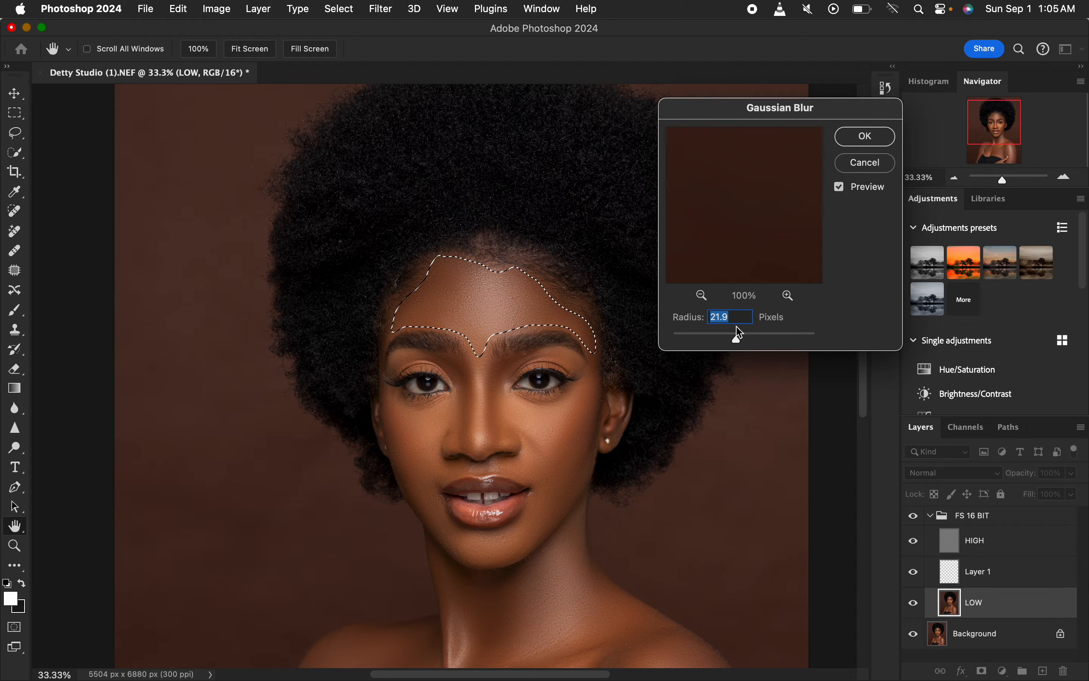
- Test a 7-pixel radius in the preview, apply the forehead blur at 21 pixels and deselect
{"action": "type", "text": "7"}
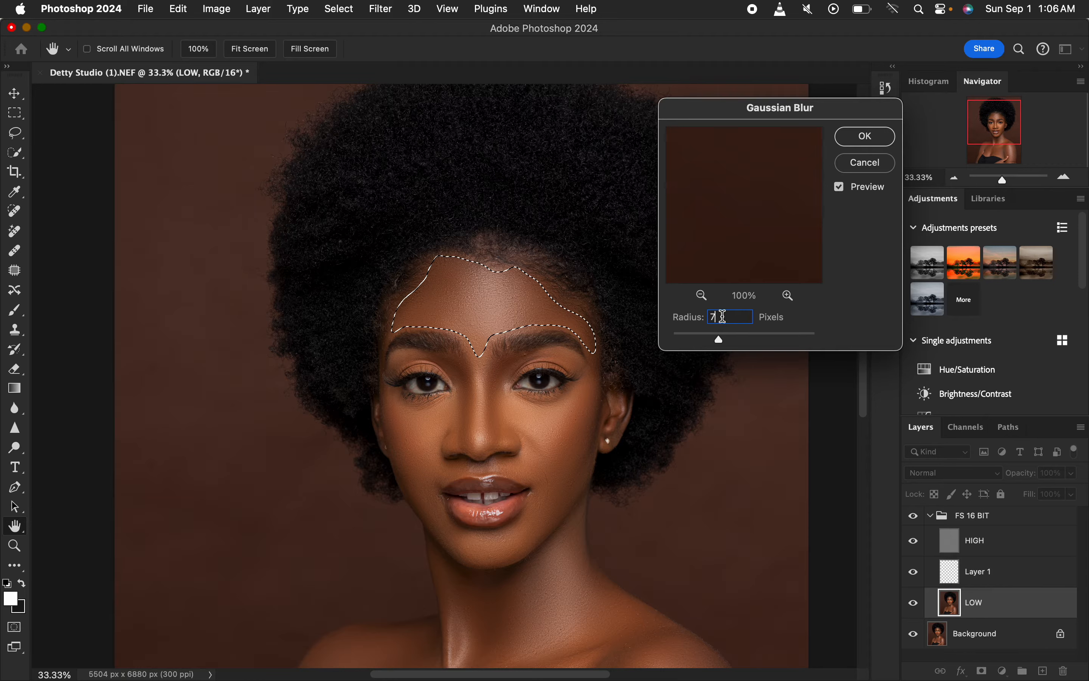
{"action": "double_click", "coordinate": [718, 315]}
{"action": "type", "text": "21"}
{"action": "left_click", "coordinate": [866, 136]}
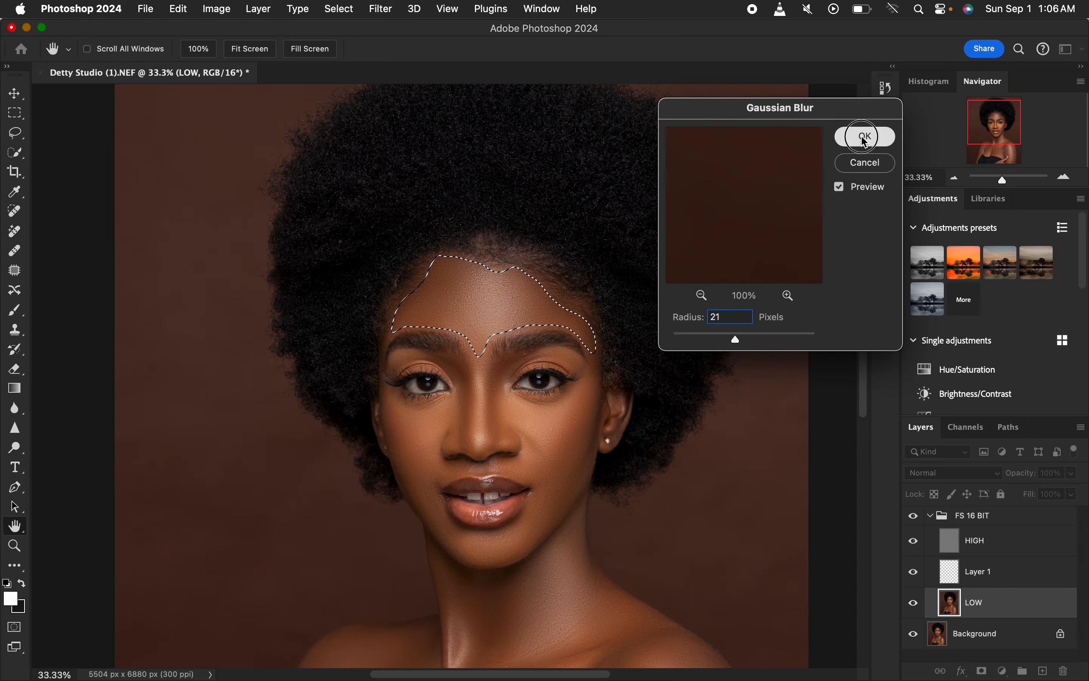
{"action": "left_click", "coordinate": [593, 427]}
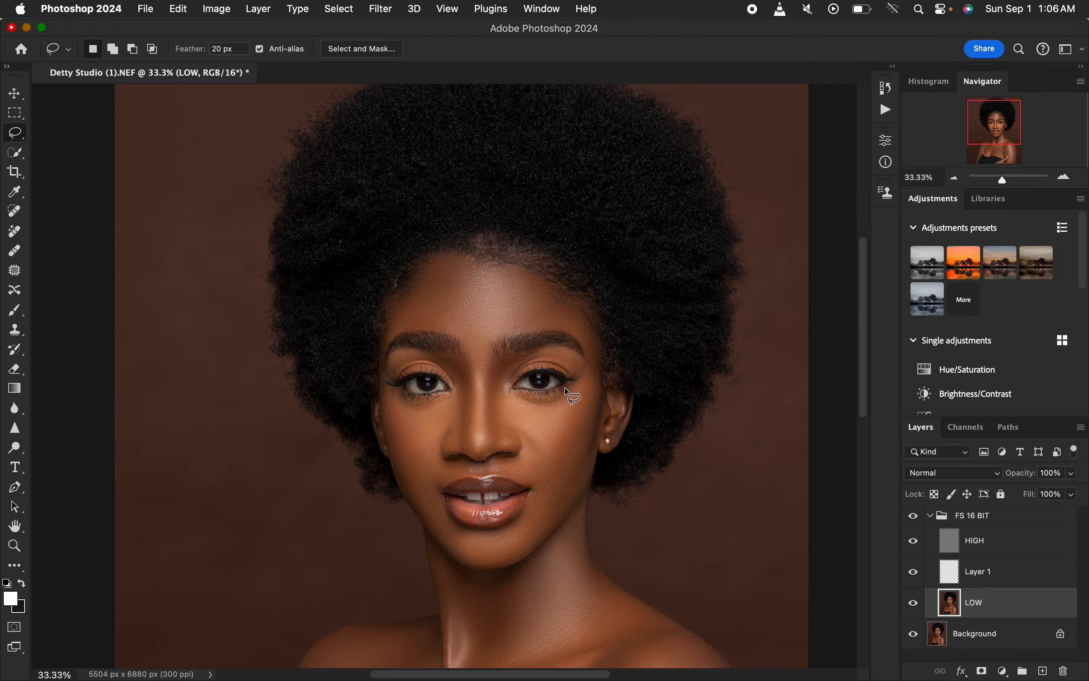
- Lasso the upper cheek under the model's left eye and apply a 21-pixel Gaussian Blur to it
{"action": "mouse_move", "coordinate": [517, 404]}
{"action": "left_mouse_down"}
{"action": "mouse_move", "coordinate": [503, 399]}
{"action": "mouse_move", "coordinate": [538, 433]}
{"action": "mouse_move", "coordinate": [575, 427]}
{"action": "mouse_move", "coordinate": [583, 399]}
{"action": "mouse_move", "coordinate": [526, 391]}
{"action": "left_mouse_up"}
{"action": "left_click", "coordinate": [384, 2]}
{"action": "mouse_move", "coordinate": [421, 219]}
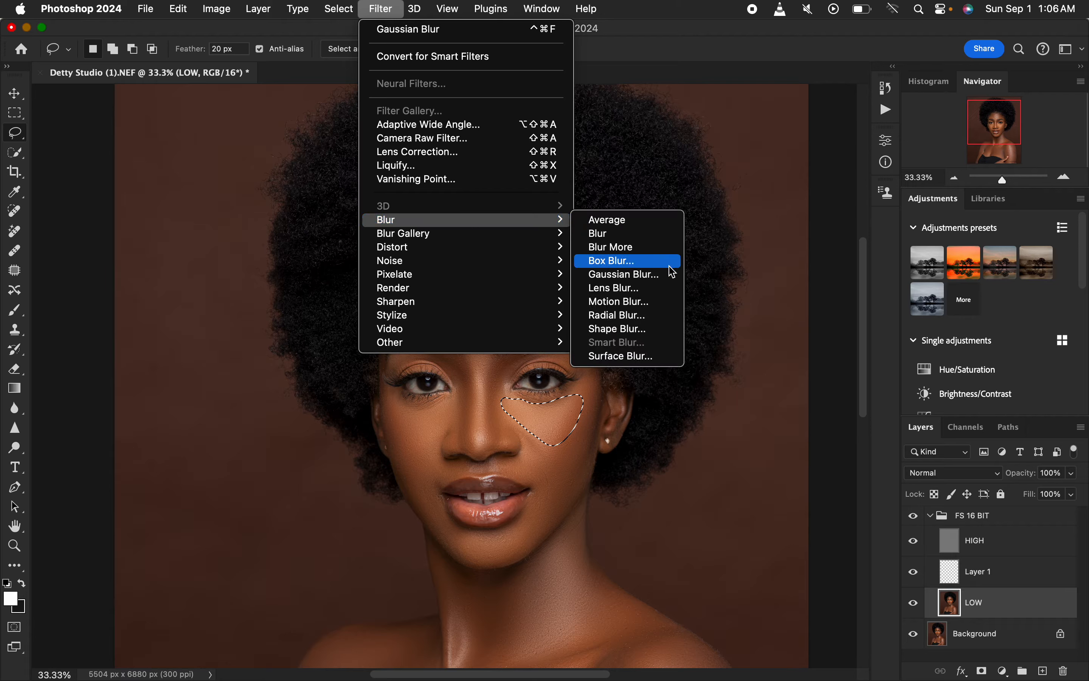
{"action": "left_click", "coordinate": [665, 280]}
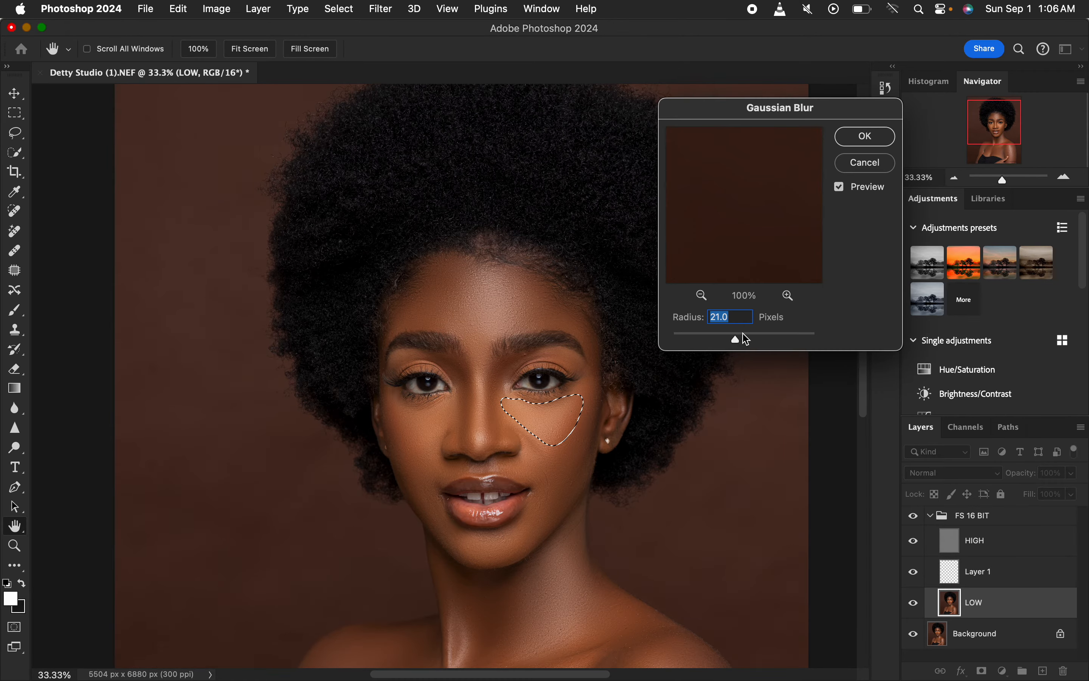
{"action": "left_click", "coordinate": [864, 136]}
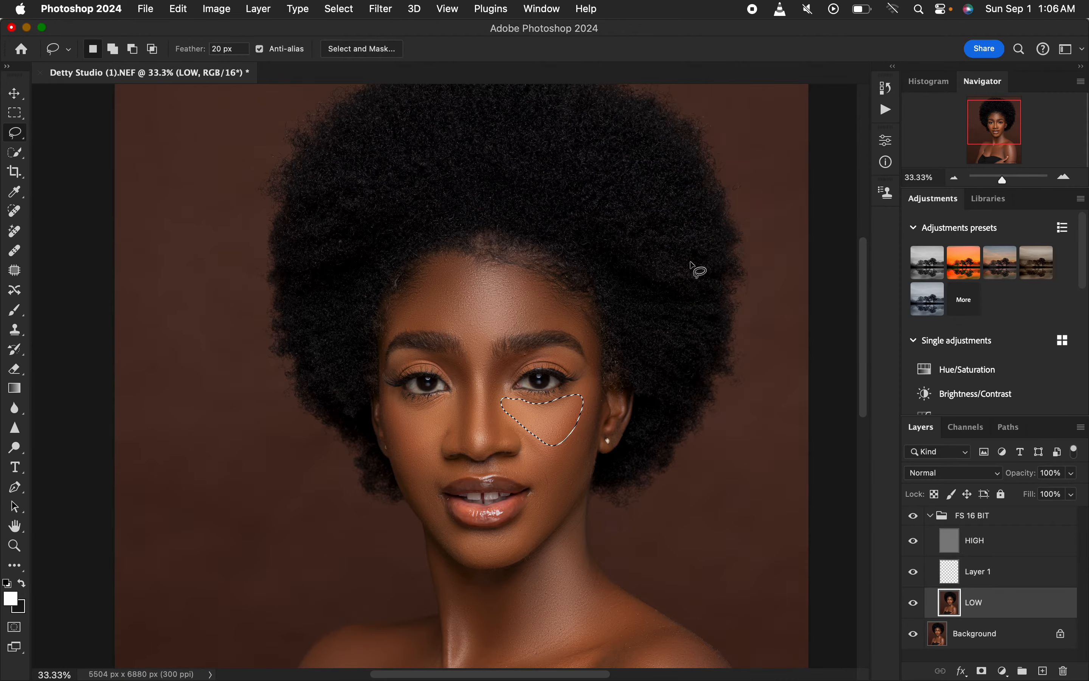
- Apply Fade Gaussian Blur to the left under-eye area at 100% opacity in Normal mode and deselect
{"action": "right_click", "coordinate": [549, 427]}
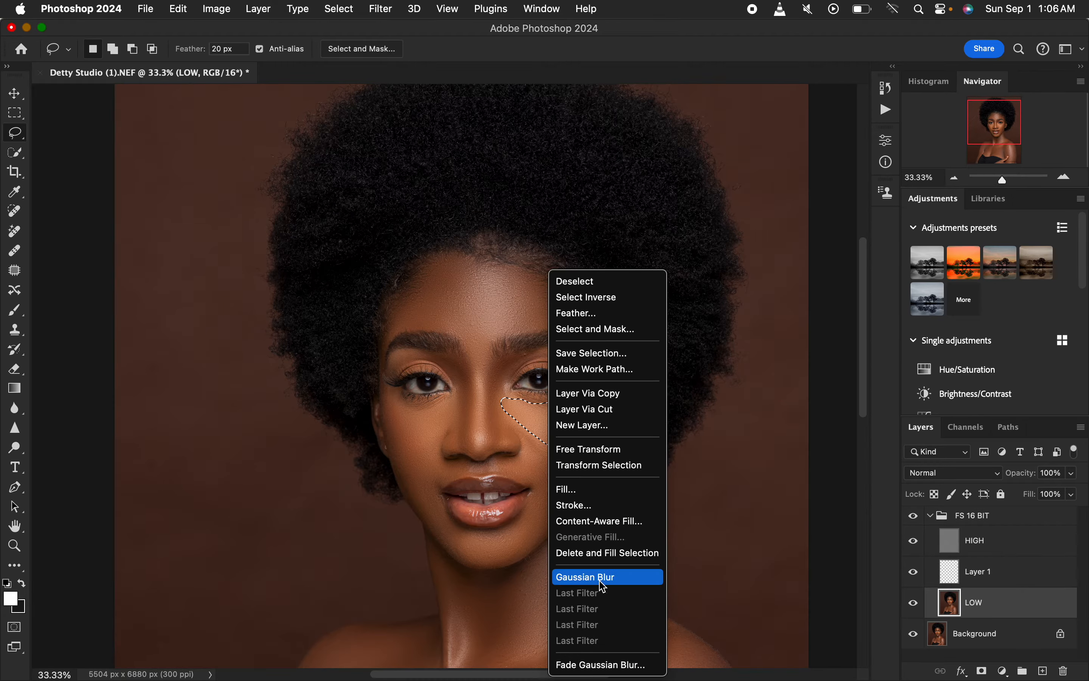
{"action": "left_click", "coordinate": [602, 664]}
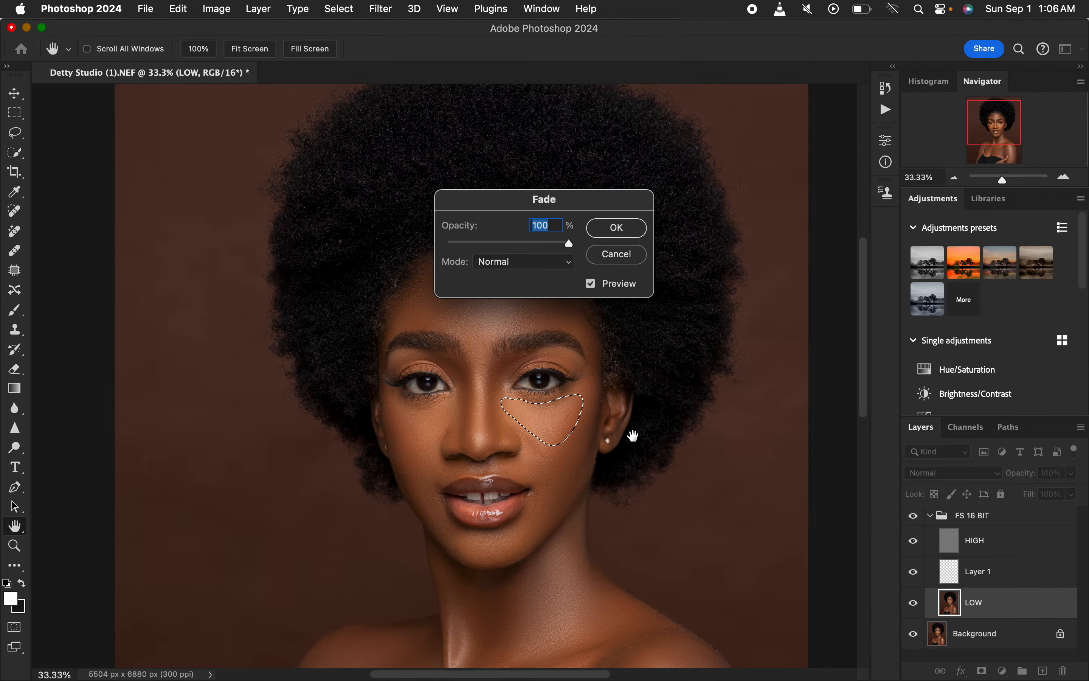
{"action": "left_click_drag", "start_coordinate": [547, 244], "coordinate": [585, 246]}
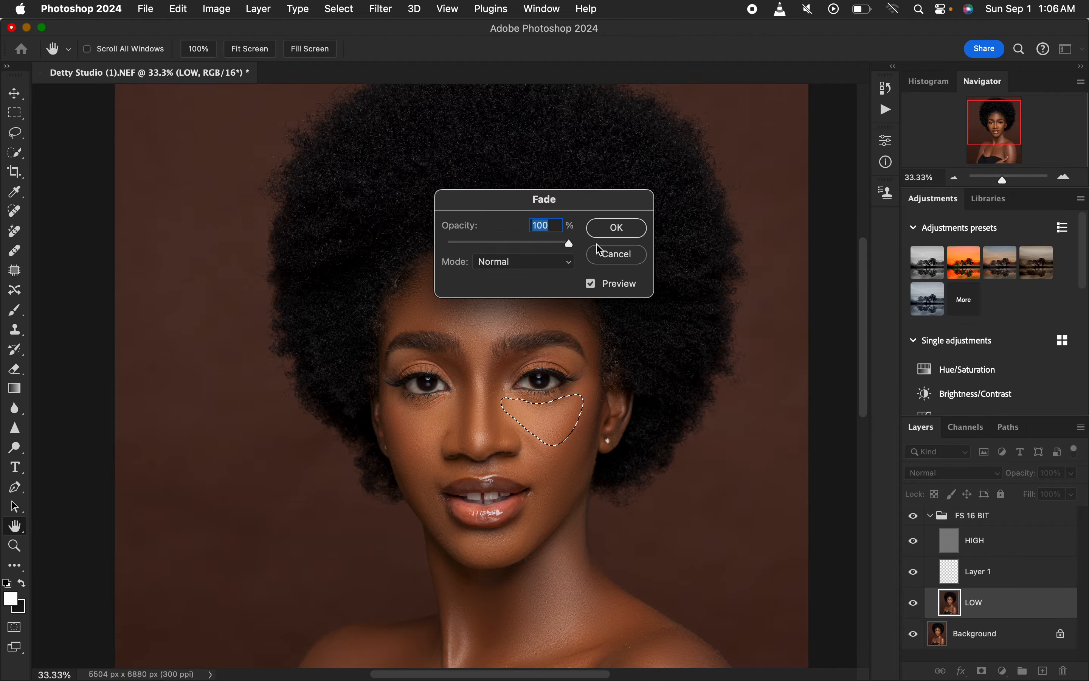
{"action": "left_click", "coordinate": [617, 228]}
{"action": "key", "text": "l"}
{"action": "key", "text": "cmd+d"}
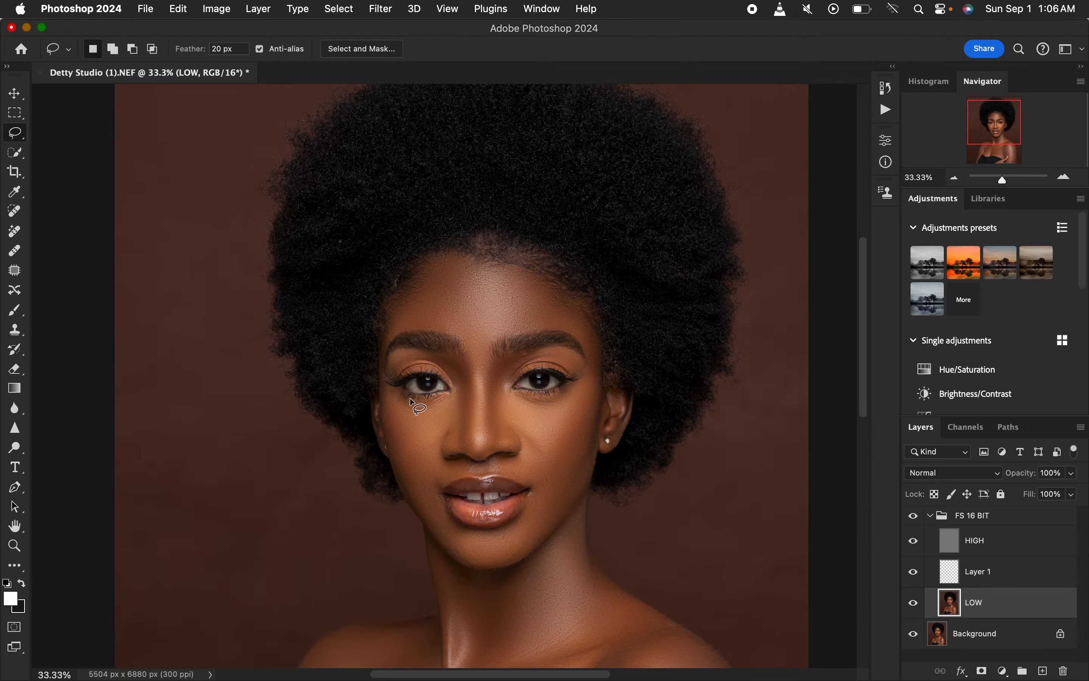
- Lasso the upper cheek under the model's right eye, blur it with a 21-pixel Gaussian Blur and deselect
{"action": "mouse_move", "coordinate": [390, 392]}
{"action": "left_mouse_down"}
{"action": "mouse_move", "coordinate": [452, 393]}
{"action": "mouse_move", "coordinate": [455, 425]}
{"action": "mouse_move", "coordinate": [420, 451]}
{"action": "mouse_move", "coordinate": [390, 396]}
{"action": "left_mouse_up"}
{"action": "left_click", "coordinate": [388, 7]}
{"action": "mouse_move", "coordinate": [422, 221]}
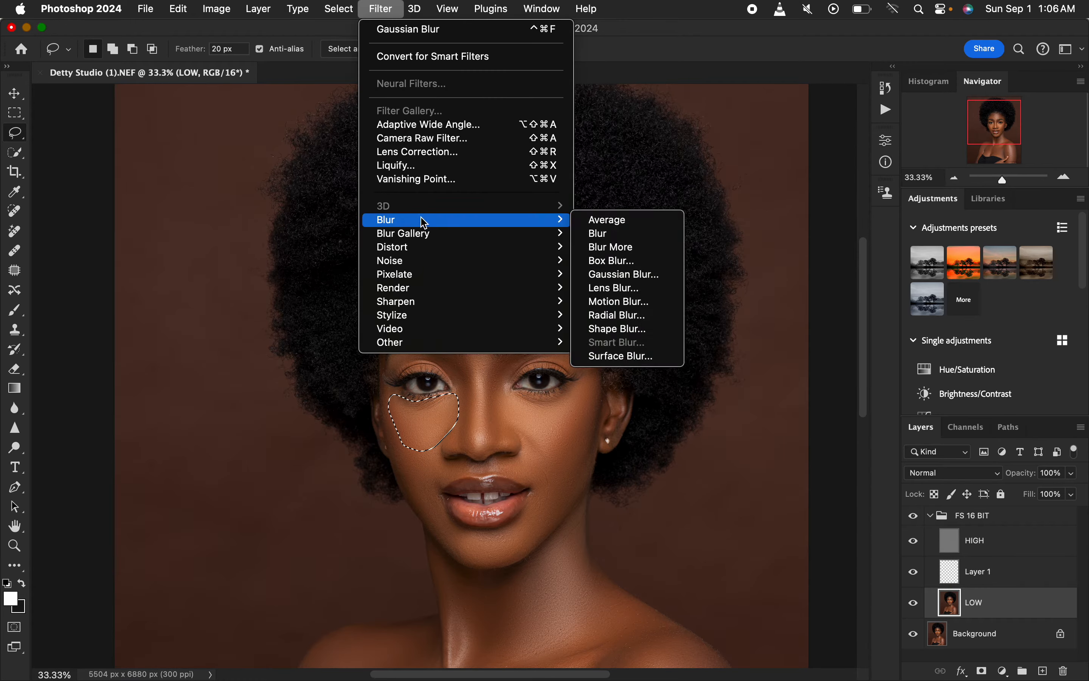
{"action": "left_click", "coordinate": [655, 275]}
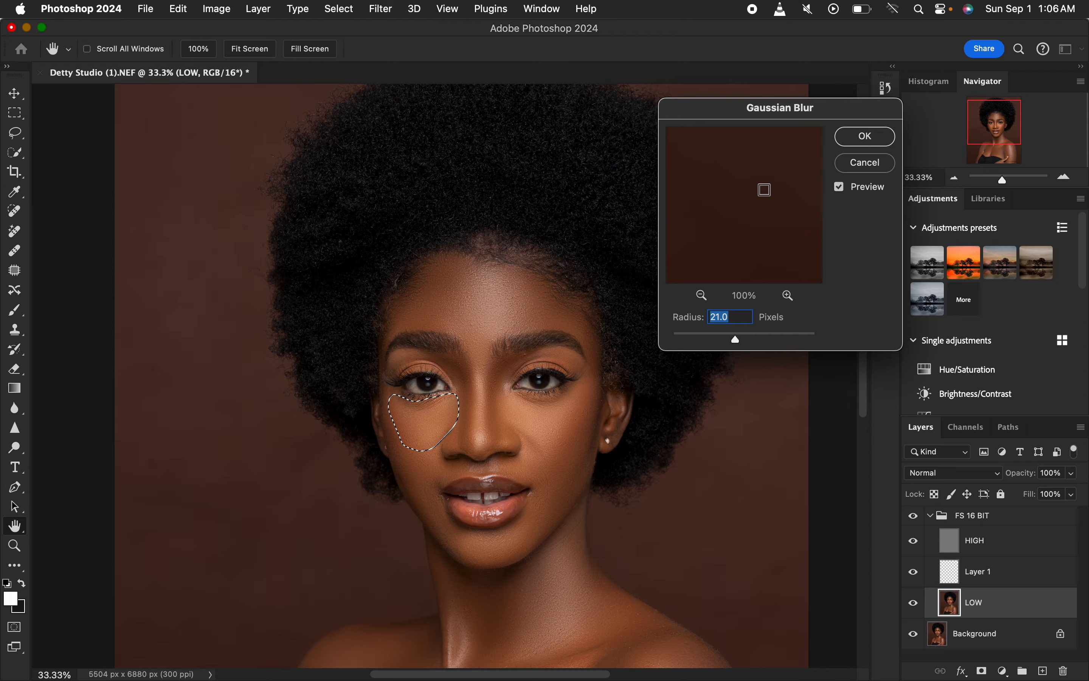
{"action": "left_click", "coordinate": [857, 136]}
{"action": "key", "text": "super+d"}
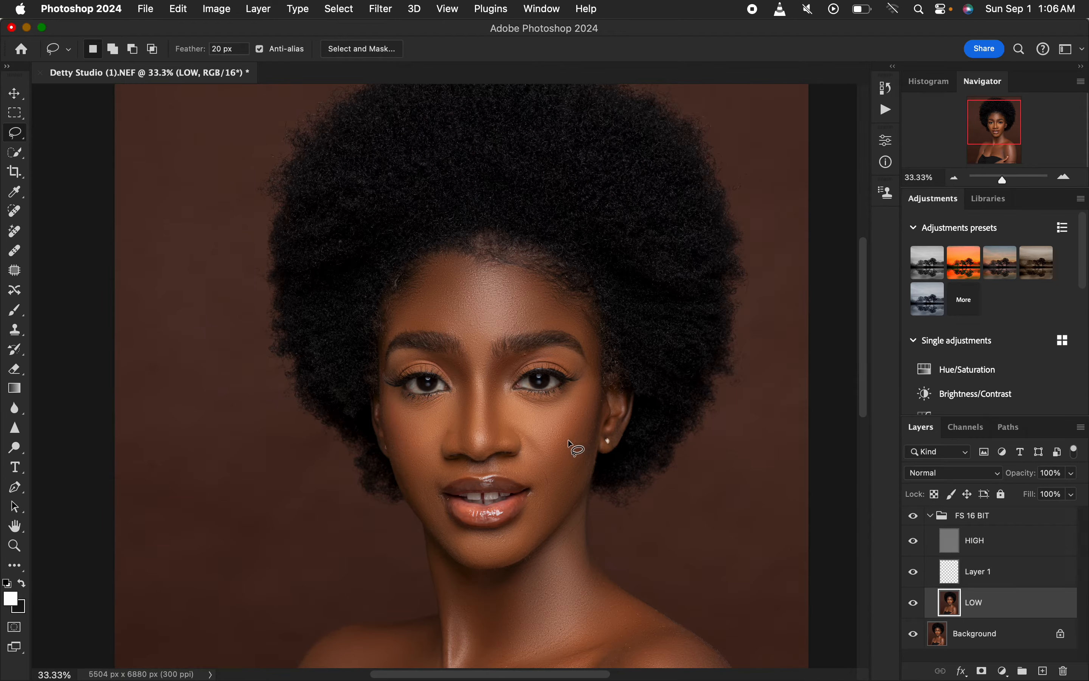
- Lasso the model's outer left cheek from the ear to the jaw, apply a 21-pixel Gaussian Blur and deselect
{"action": "mouse_move", "coordinate": [583, 408]}
{"action": "left_mouse_down"}
{"action": "mouse_move", "coordinate": [532, 471]}
{"action": "mouse_move", "coordinate": [549, 518]}
{"action": "mouse_move", "coordinate": [586, 447]}
{"action": "mouse_move", "coordinate": [590, 393]}
{"action": "left_mouse_up"}
{"action": "left_click", "coordinate": [381, 9]}
{"action": "mouse_move", "coordinate": [433, 219]}
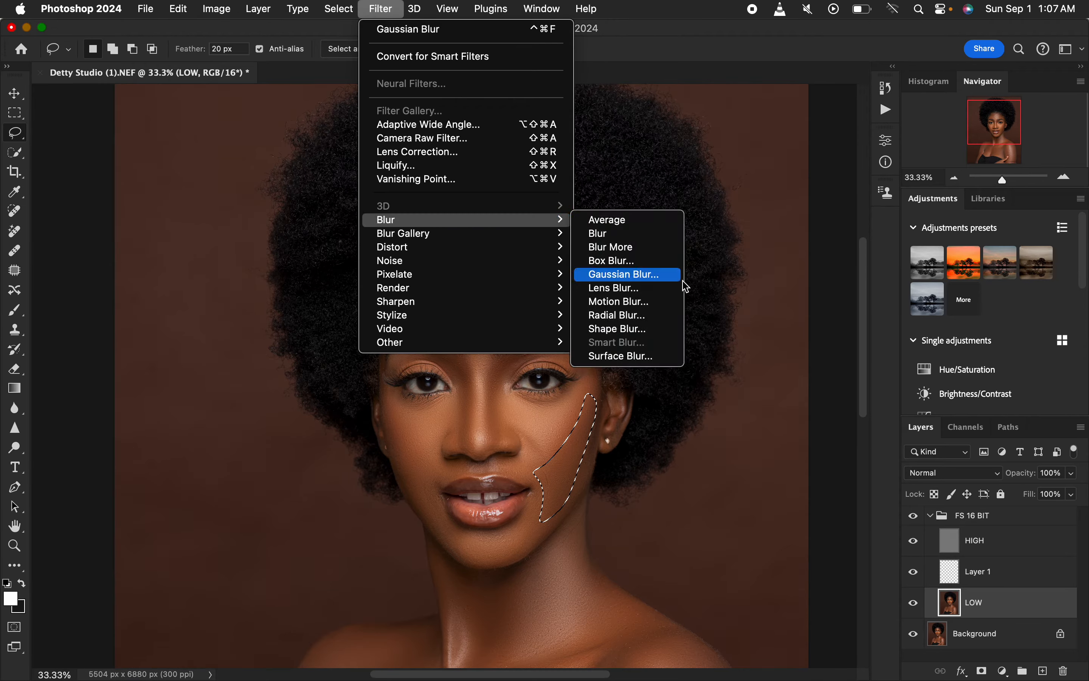
{"action": "left_click", "coordinate": [662, 277]}
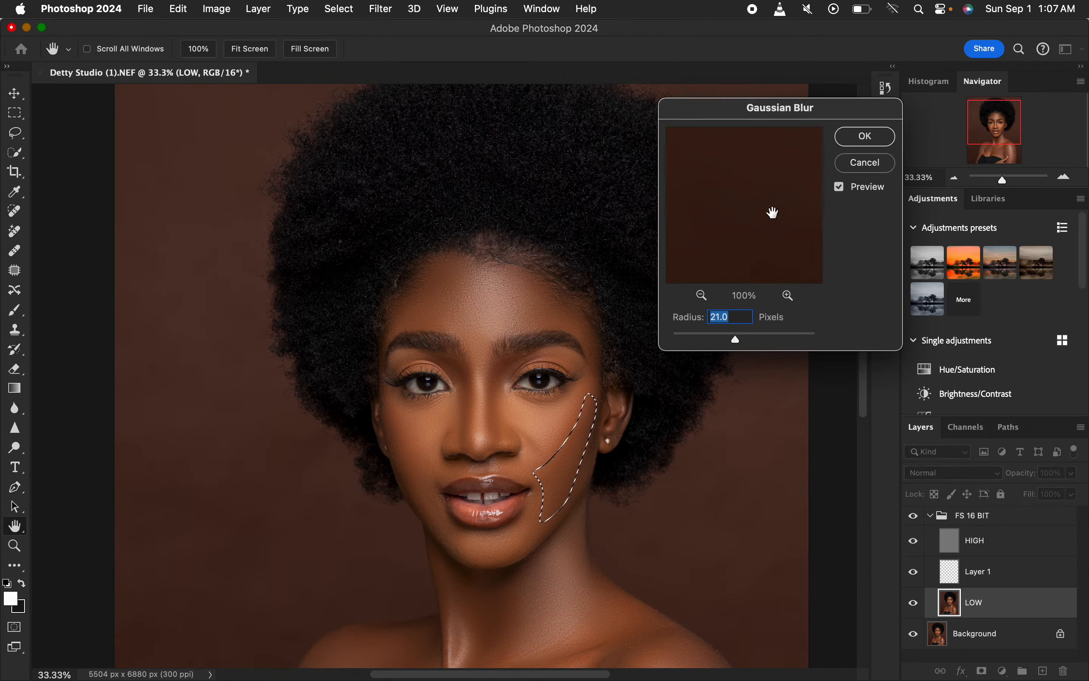
{"action": "left_click", "coordinate": [865, 137]}
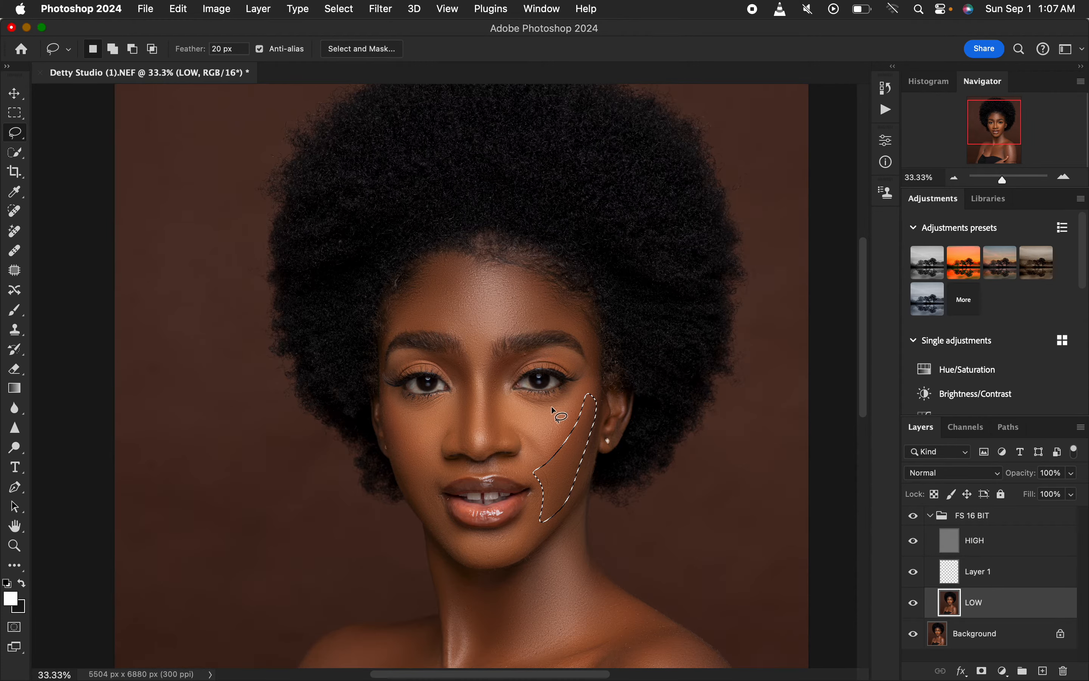
{"action": "key", "text": "super+d"}
- Lasso the model's lower right cheek between the mouth and jawline, apply Gaussian Blur at the same radius and deselect
{"action": "mouse_move", "coordinate": [408, 450]}
{"action": "left_mouse_down"}
{"action": "mouse_move", "coordinate": [464, 468]}
{"action": "mouse_move", "coordinate": [444, 485]}
{"action": "mouse_move", "coordinate": [450, 536]}
{"action": "mouse_move", "coordinate": [415, 501]}
{"action": "mouse_move", "coordinate": [396, 451]}
{"action": "left_mouse_up"}
{"action": "left_click", "coordinate": [381, 9]}
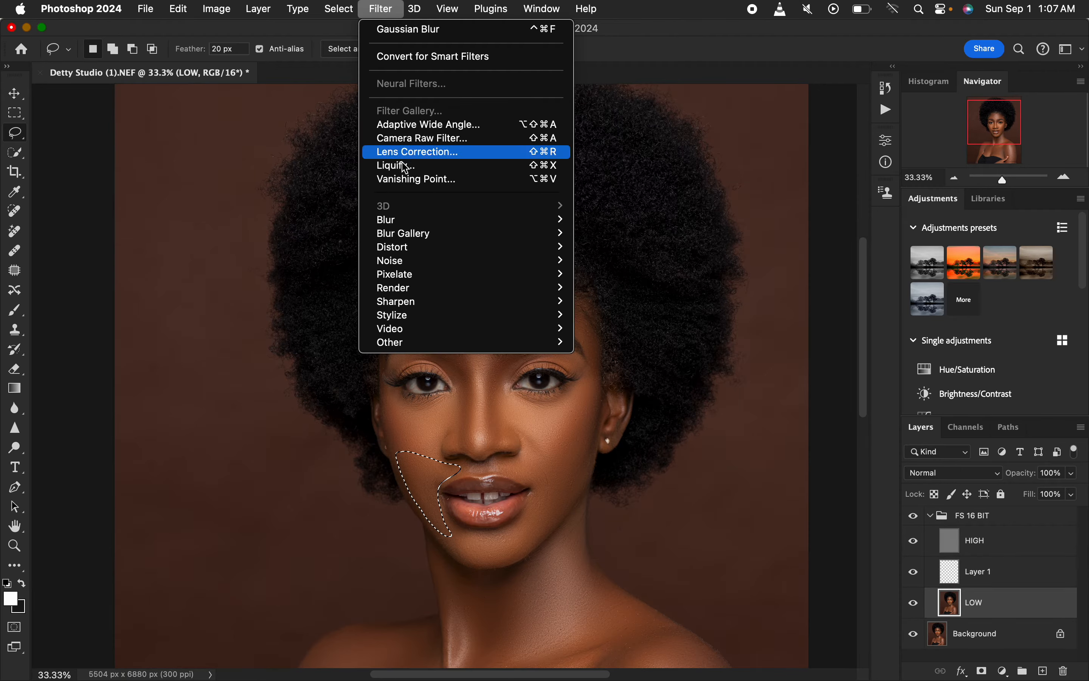
{"action": "mouse_move", "coordinate": [405, 220]}
{"action": "left_click", "coordinate": [627, 274]}
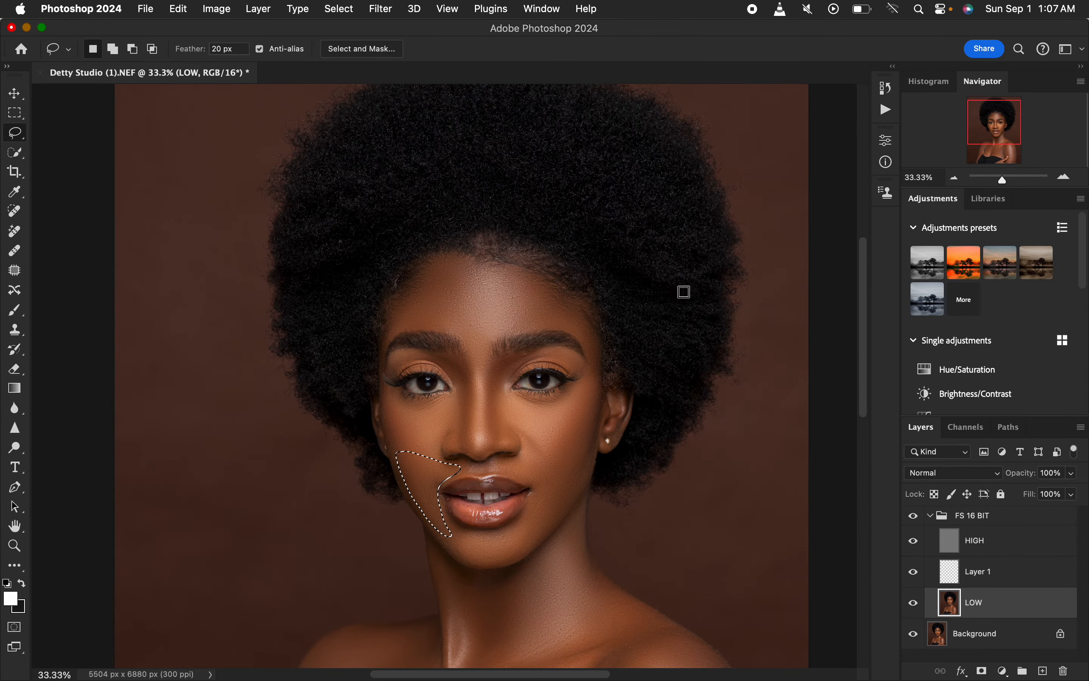
{"action": "left_click", "coordinate": [863, 138]}
{"action": "key", "text": "super+d"}
- Lasso a curved strip around the model's left mouth corner down to the chin, apply the same Gaussian Blur and deselect
{"action": "mouse_move", "coordinate": [533, 455]}
{"action": "left_mouse_down"}
{"action": "mouse_move", "coordinate": [513, 469]}
{"action": "mouse_move", "coordinate": [535, 482]}
{"action": "mouse_move", "coordinate": [536, 509]}
{"action": "mouse_move", "coordinate": [494, 546]}
{"action": "mouse_move", "coordinate": [541, 527]}
{"action": "mouse_move", "coordinate": [561, 497]}
{"action": "mouse_move", "coordinate": [555, 471]}
{"action": "mouse_move", "coordinate": [534, 456]}
{"action": "left_mouse_up"}
{"action": "left_click", "coordinate": [381, 8]}
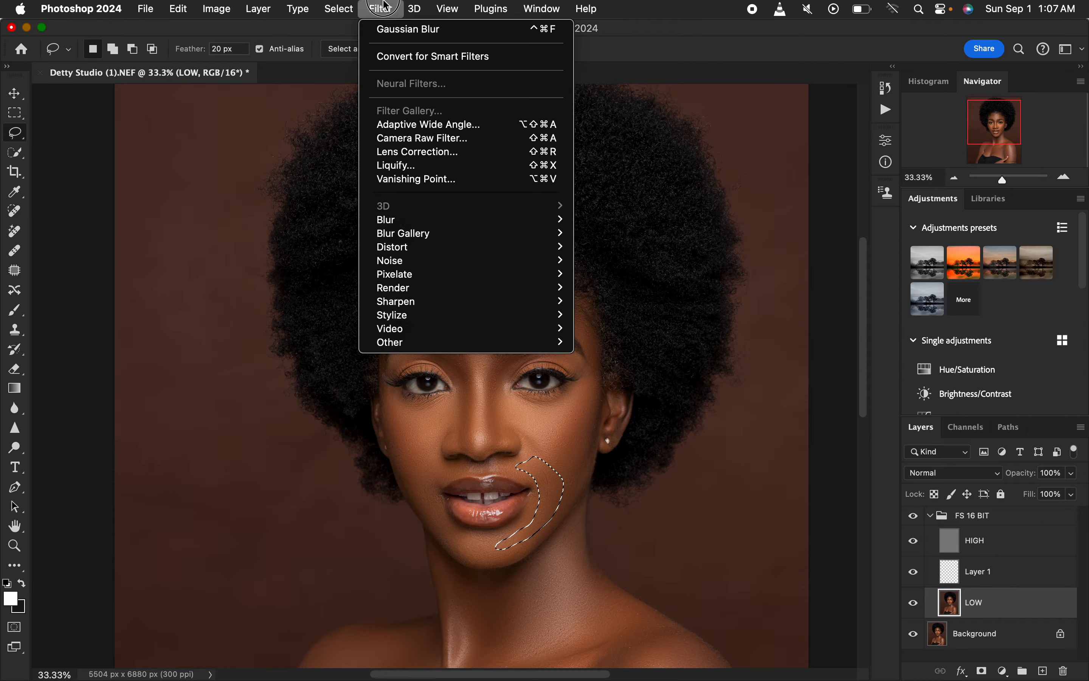
{"action": "mouse_move", "coordinate": [428, 221]}
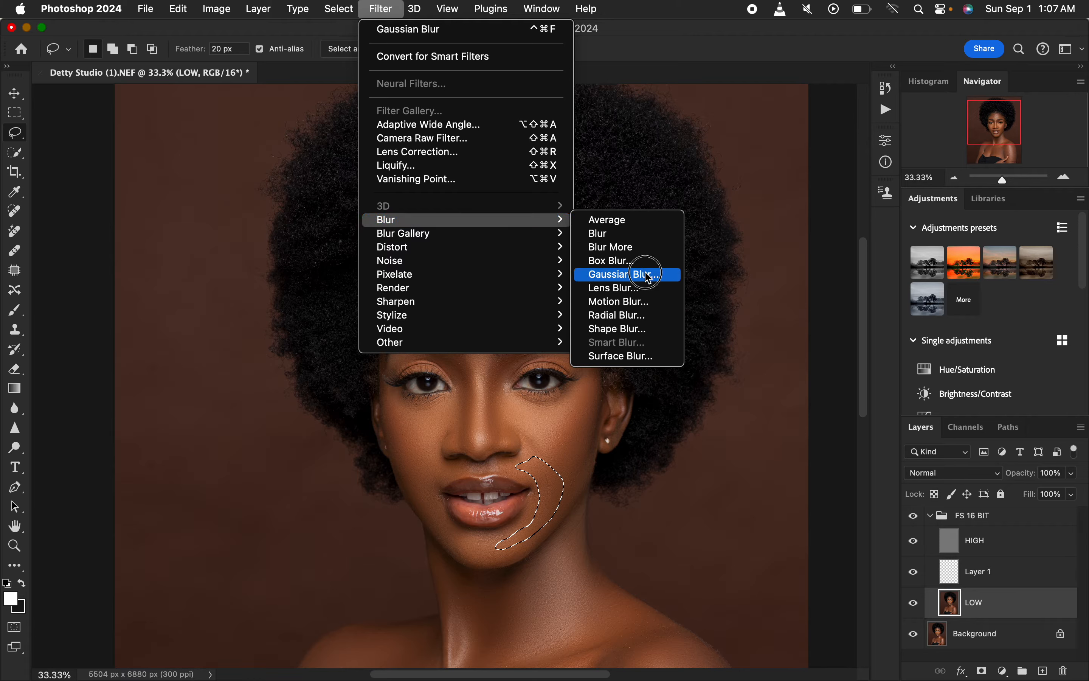
{"action": "left_click", "coordinate": [621, 274]}
{"action": "left_click", "coordinate": [862, 136]}
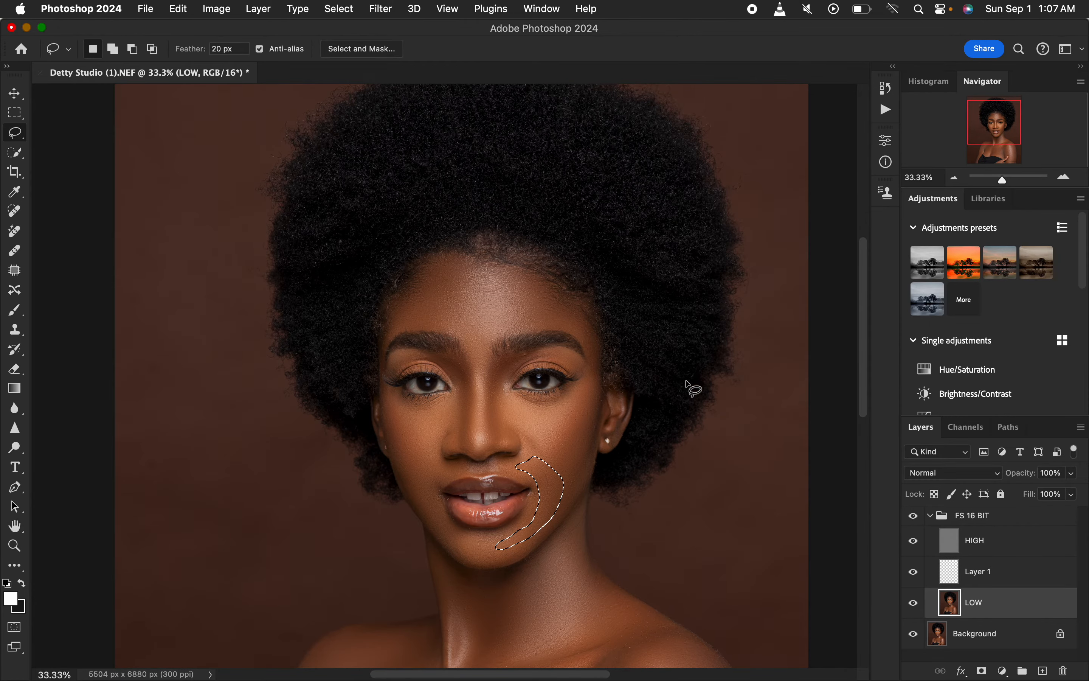
{"action": "key", "text": "super+d"}
- Lasso the left side of the model's nose from the inner brow to the nostril, apply Gaussian Blur and deselect
{"action": "mouse_move", "coordinate": [521, 359]}
{"action": "left_mouse_down"}
{"action": "mouse_move", "coordinate": [492, 374]}
{"action": "mouse_move", "coordinate": [490, 449]}
{"action": "mouse_move", "coordinate": [515, 418]}
{"action": "mouse_move", "coordinate": [510, 362]}
{"action": "left_mouse_up"}
{"action": "left_click", "coordinate": [381, 9]}
{"action": "mouse_move", "coordinate": [423, 221]}
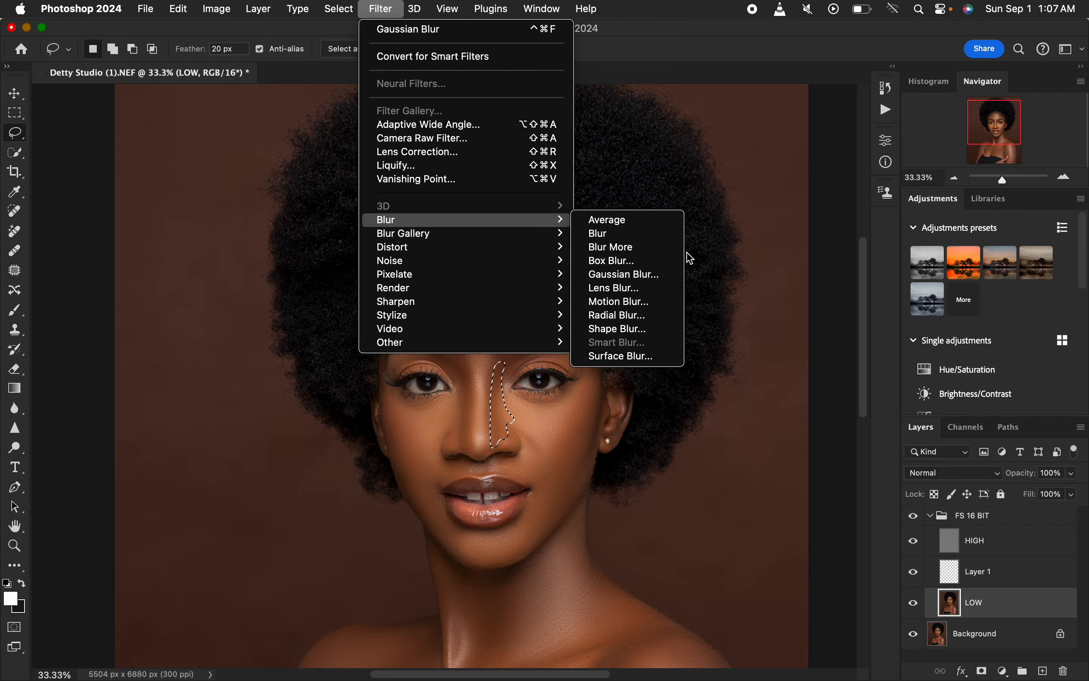
{"action": "left_click", "coordinate": [657, 275]}
{"action": "left_click", "coordinate": [862, 142]}
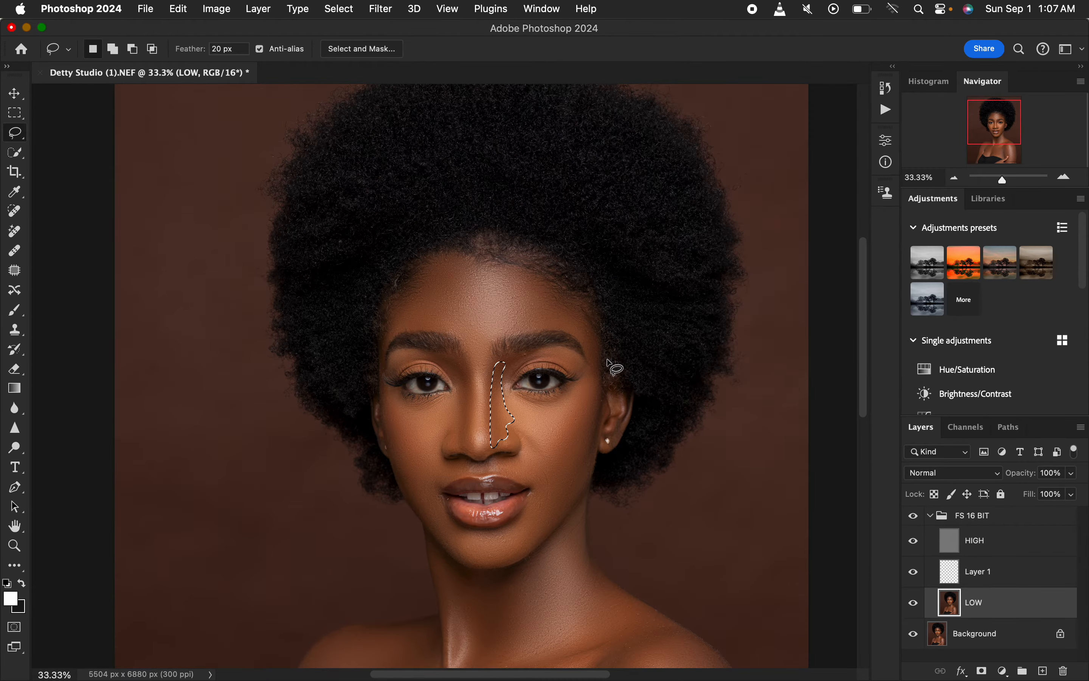
{"action": "key", "text": "super+d"}
- Lasso the right side of the model's nose from the inner eyelid to the nostril, apply a 21-pixel Gaussian Blur and deselect
{"action": "mouse_move", "coordinate": [431, 354]}
{"action": "left_mouse_down"}
{"action": "mouse_move", "coordinate": [457, 357]}
{"action": "mouse_move", "coordinate": [465, 370]}
{"action": "mouse_move", "coordinate": [466, 449]}
{"action": "mouse_move", "coordinate": [439, 431]}
{"action": "mouse_move", "coordinate": [457, 401]}
{"action": "mouse_move", "coordinate": [442, 358]}
{"action": "left_mouse_up"}
{"action": "left_click", "coordinate": [382, 9]}
{"action": "mouse_move", "coordinate": [413, 220]}
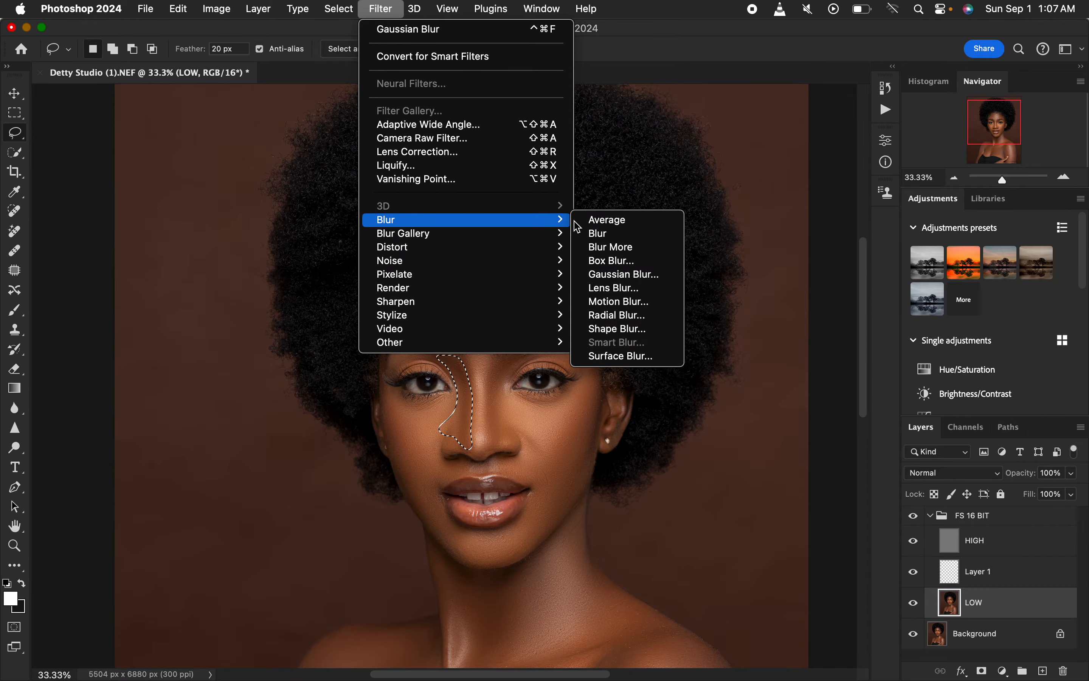
{"action": "left_click", "coordinate": [666, 276]}
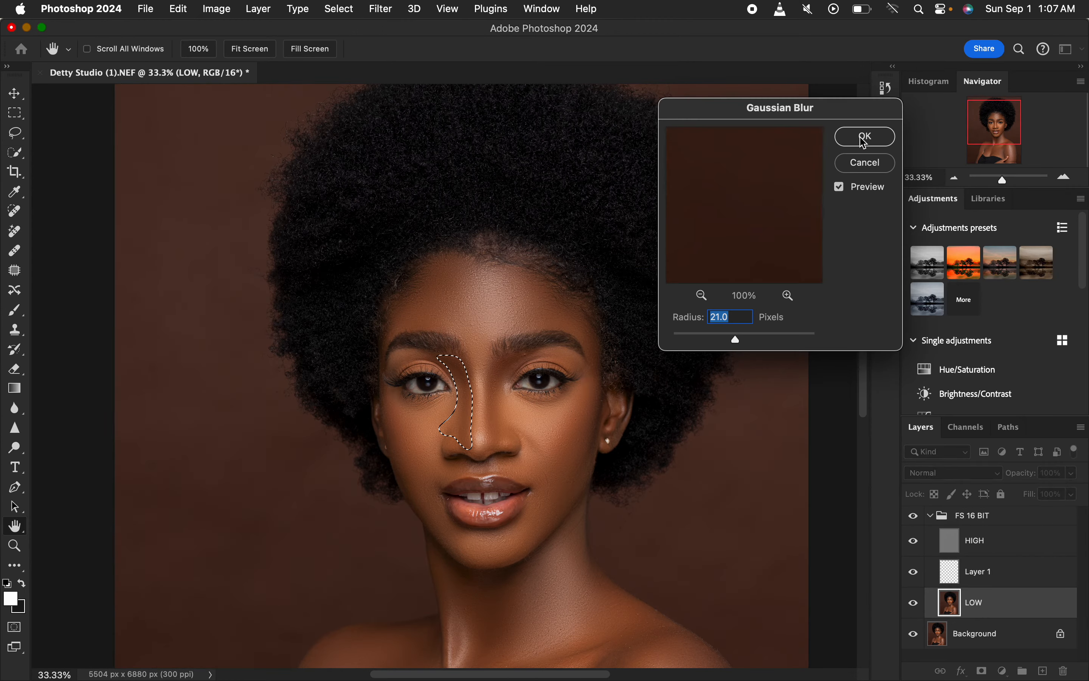
{"action": "left_click", "coordinate": [853, 137]}
{"action": "key", "text": "super+d"}
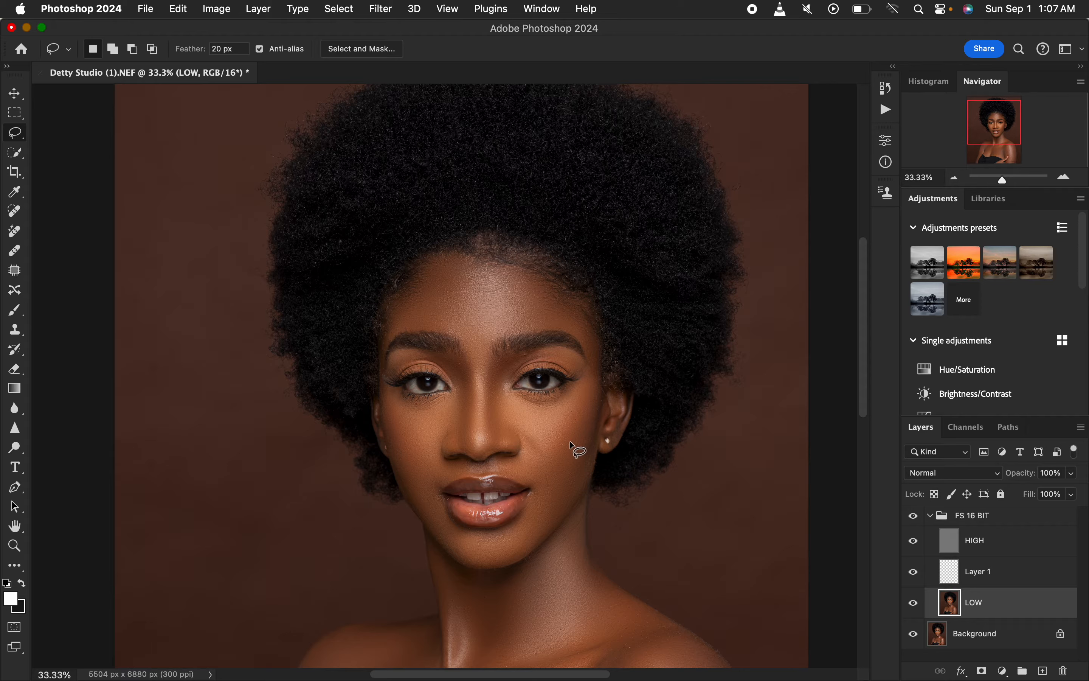
- Lasso a small patch on the smile line just right of the model's nostril, apply Gaussian Blur and deselect
{"action": "mouse_move", "coordinate": [521, 440]}
{"action": "left_mouse_down"}
{"action": "mouse_move", "coordinate": [521, 470]}
{"action": "mouse_move", "coordinate": [537, 463]}
{"action": "mouse_move", "coordinate": [524, 442]}
{"action": "left_mouse_up"}
{"action": "left_click", "coordinate": [381, 9]}
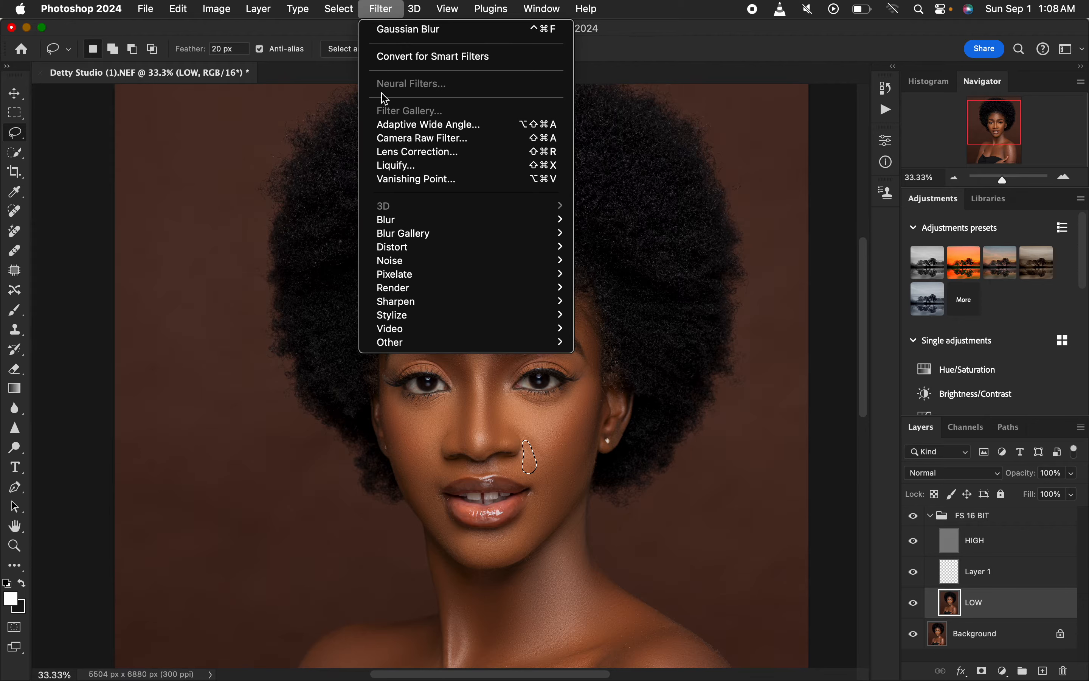
{"action": "mouse_move", "coordinate": [396, 220]}
{"action": "left_click", "coordinate": [653, 276]}
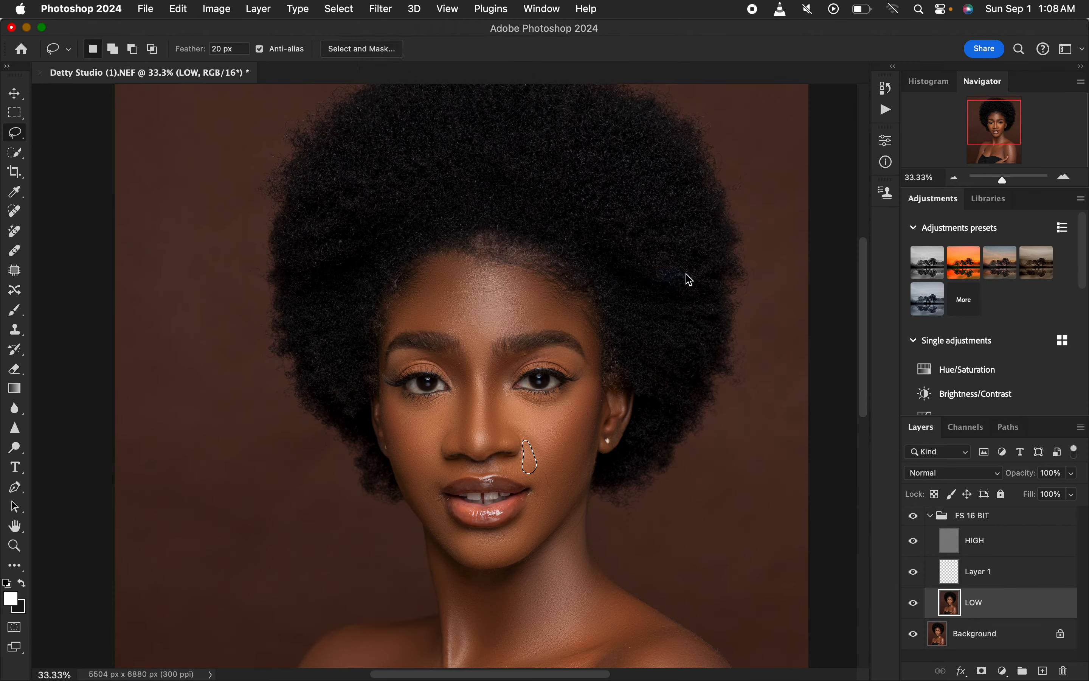
{"action": "left_click", "coordinate": [860, 137]}
{"action": "key", "text": "super+d"}
- Lasso a narrow strip above the right half of the upper lip, apply a 21-pixel Gaussian Blur and deselect
{"action": "mouse_move", "coordinate": [516, 477]}
{"action": "left_mouse_down"}
{"action": "mouse_move", "coordinate": [545, 467]}
{"action": "mouse_move", "coordinate": [512, 458]}
{"action": "left_mouse_up"}
{"action": "left_click", "coordinate": [372, 10]}
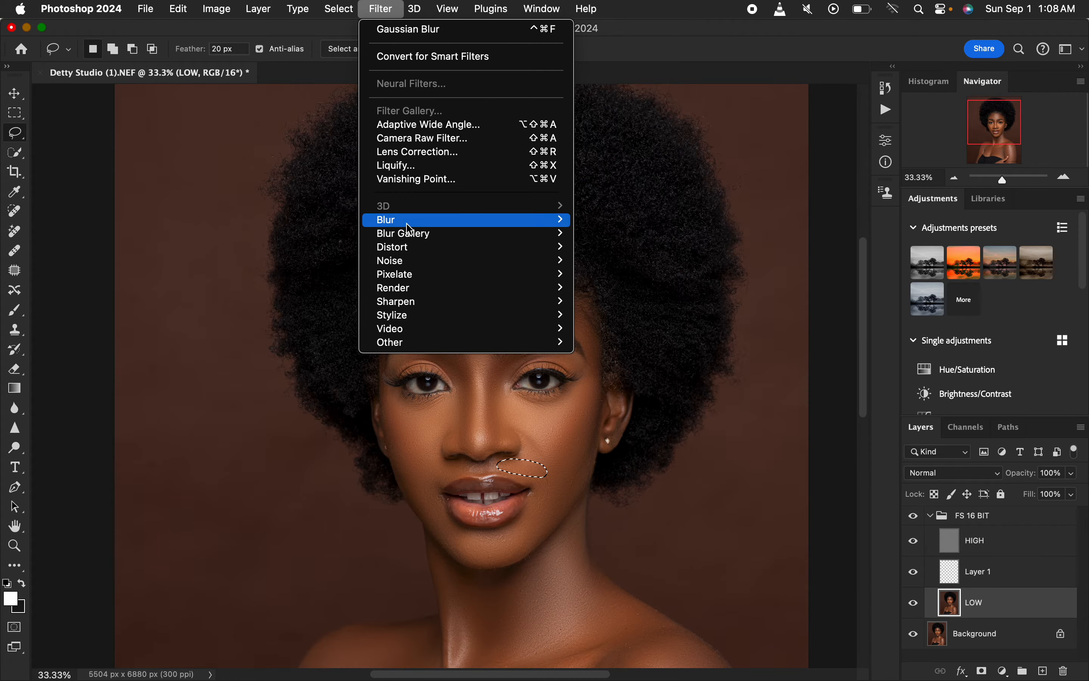
{"action": "mouse_move", "coordinate": [481, 219]}
{"action": "left_click", "coordinate": [666, 281]}
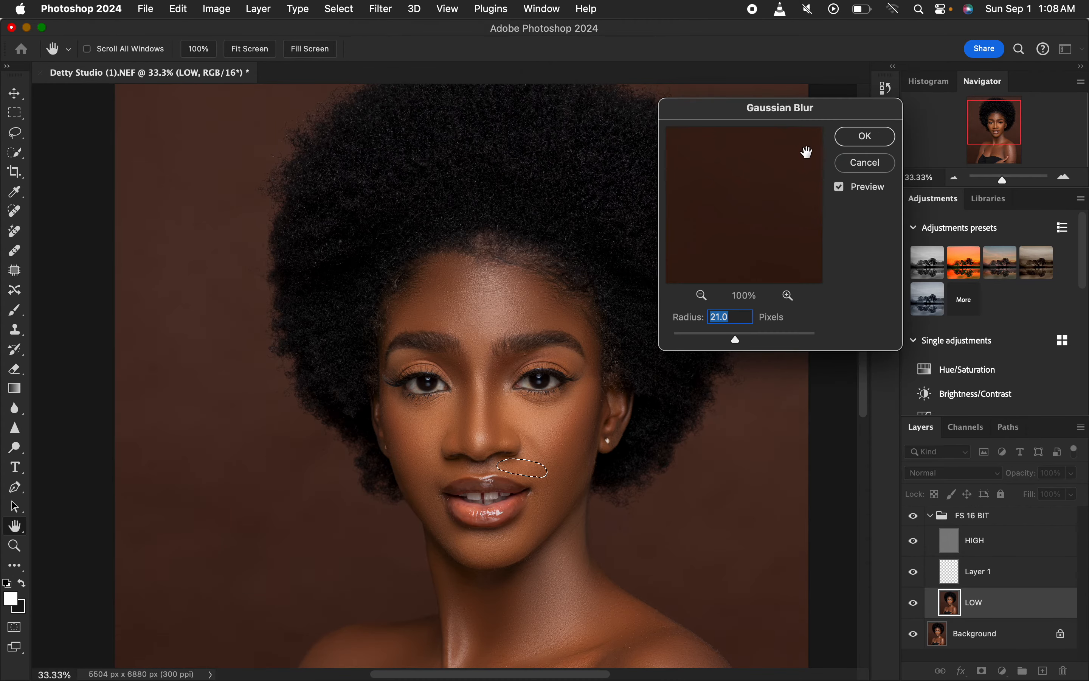
{"action": "left_click", "coordinate": [865, 139]}
{"action": "key", "text": "super+d"}
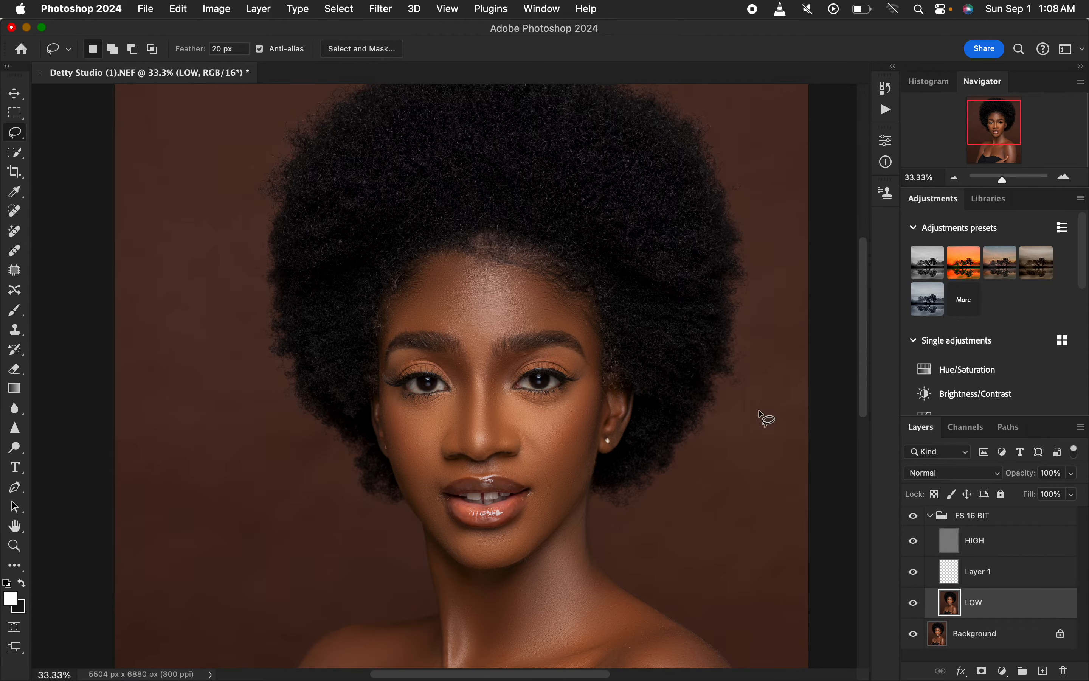
- Compare the whole portrait before and after retouching by toggling the FS 16 BIT group's visibility
{"action": "key", "text": "super+minus"}
{"action": "key", "text": "super+minus"}
{"action": "key", "text": "super+minus"}
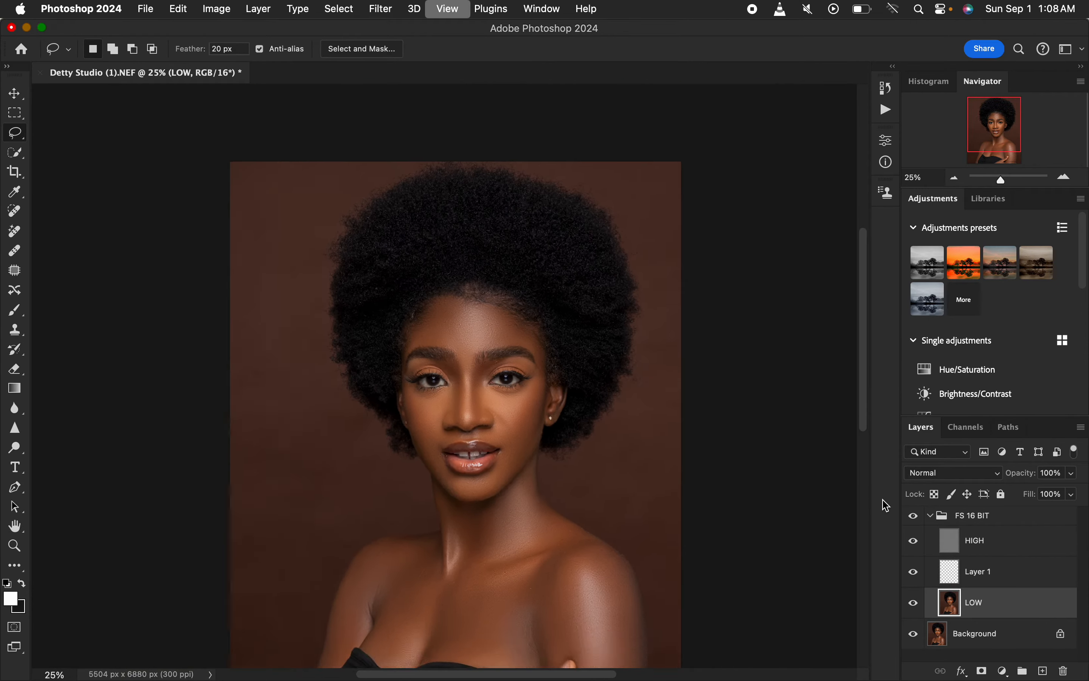
{"action": "key", "text": "super+plus"}
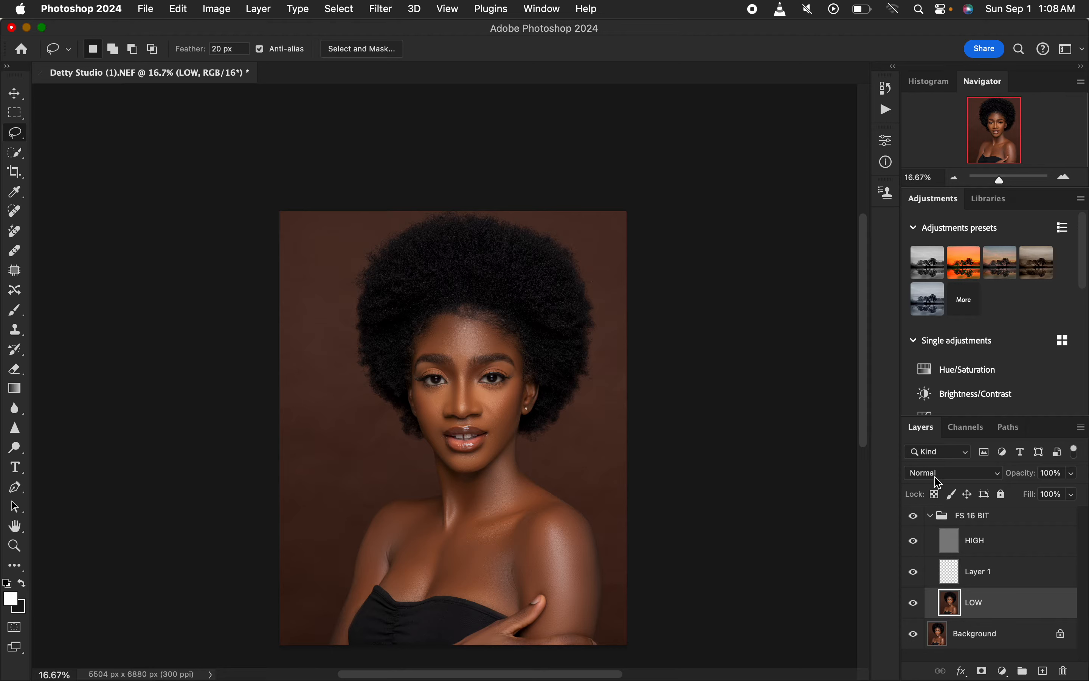
{"action": "left_click", "coordinate": [916, 521]}
{"action": "left_click", "coordinate": [916, 521]}
{"action": "left_click", "coordinate": [916, 521]}
{"action": "left_click", "coordinate": [916, 525]}
- Select the HIGH layer and activate the Clone Stamp tool, checking its soft round brush at 30 px and 0% hardness
{"action": "left_click", "coordinate": [1008, 550]}
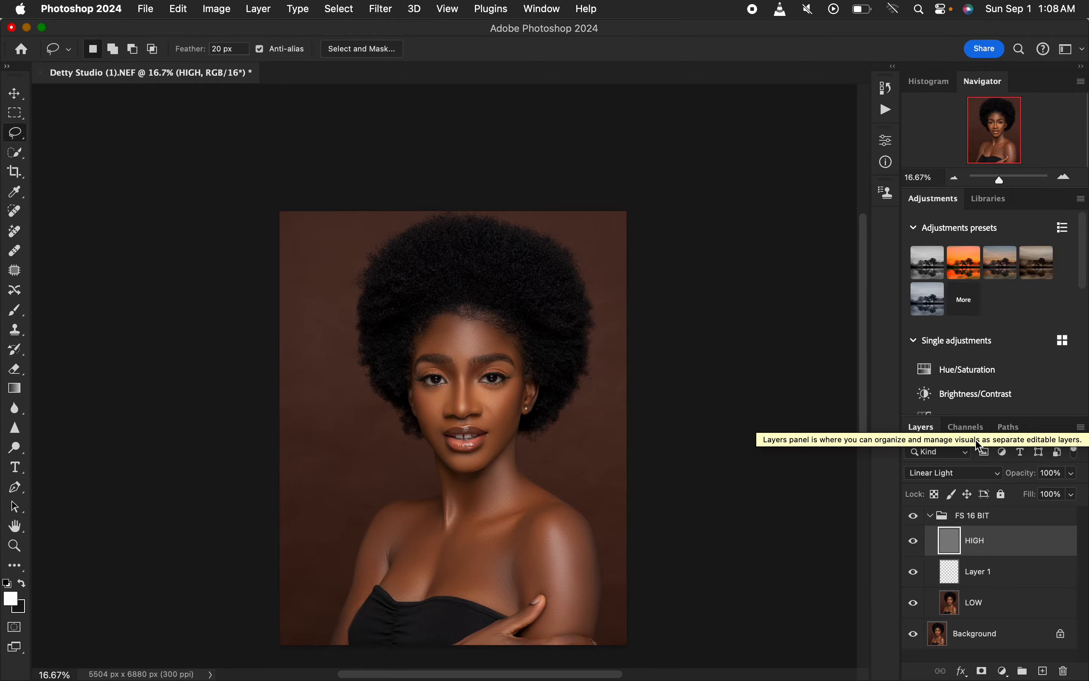
{"action": "key", "text": "super+plus"}
{"action": "key", "text": "super+plus"}
{"action": "key", "text": "super+plus"}
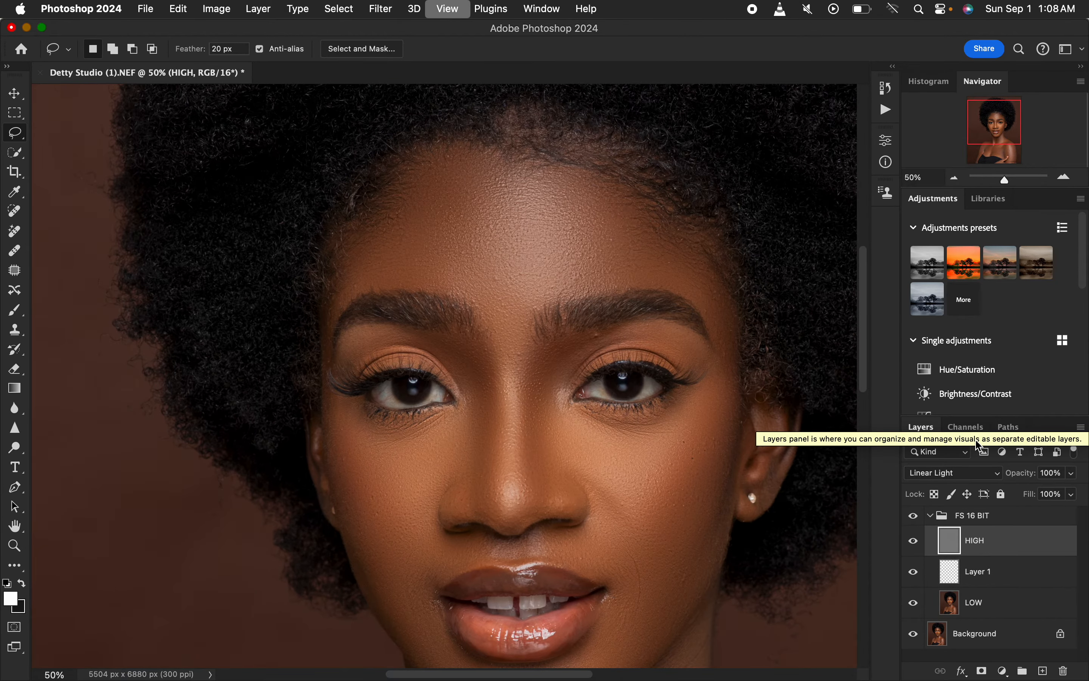
{"action": "key", "text": "super+plus"}
{"action": "key", "text": "super+plus"}
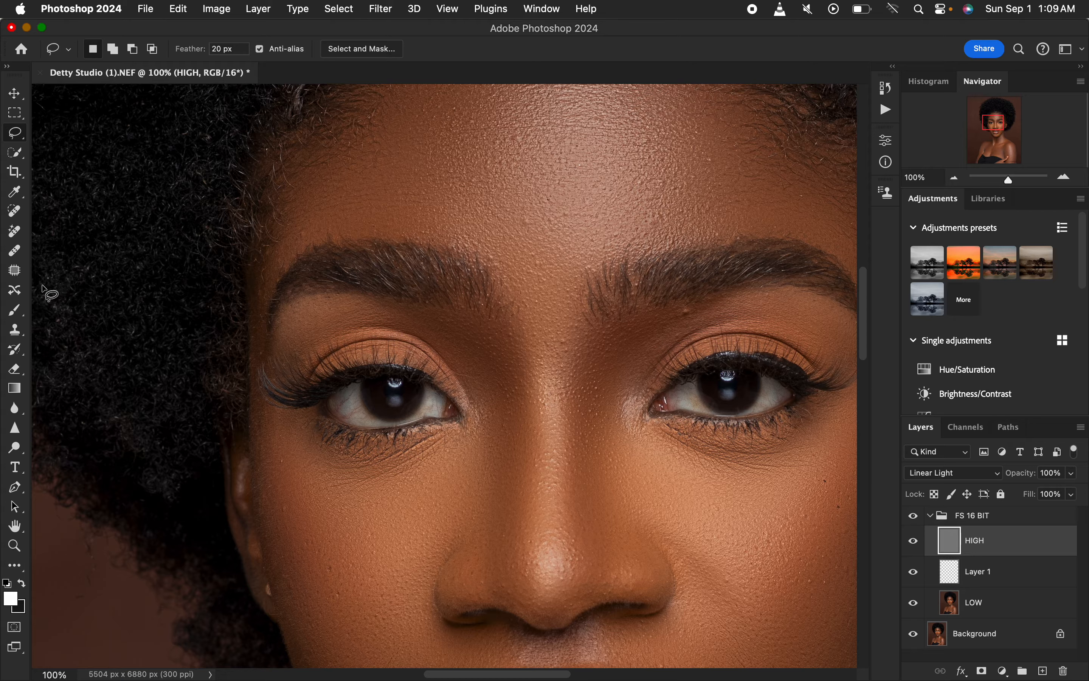
{"action": "left_click", "coordinate": [21, 335]}
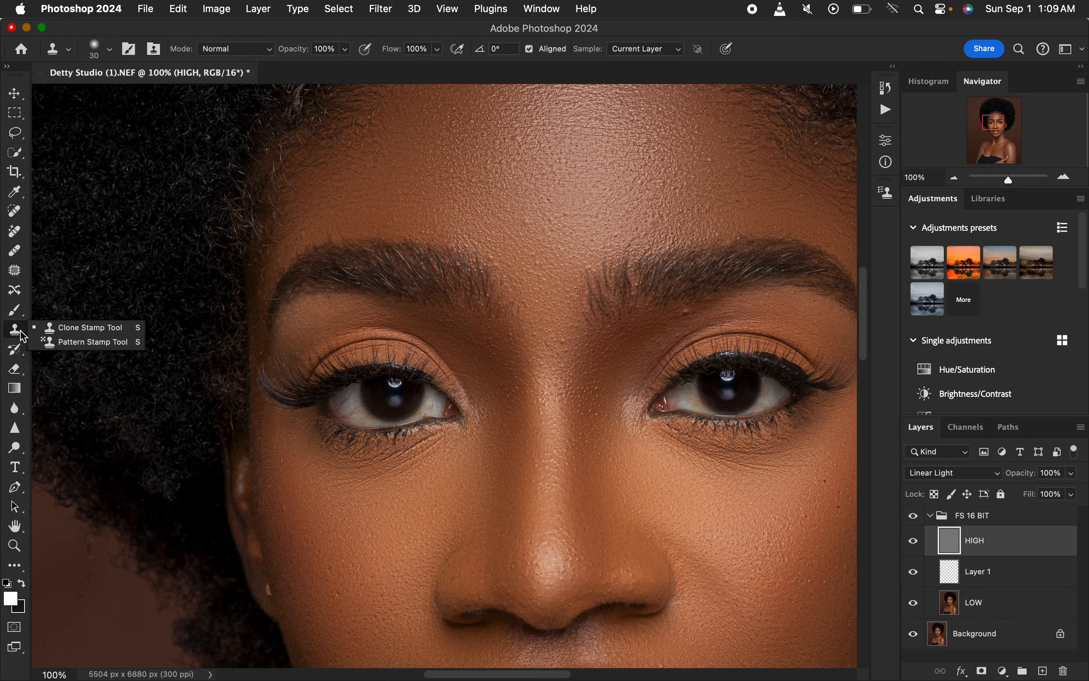
{"action": "left_click", "coordinate": [52, 330]}
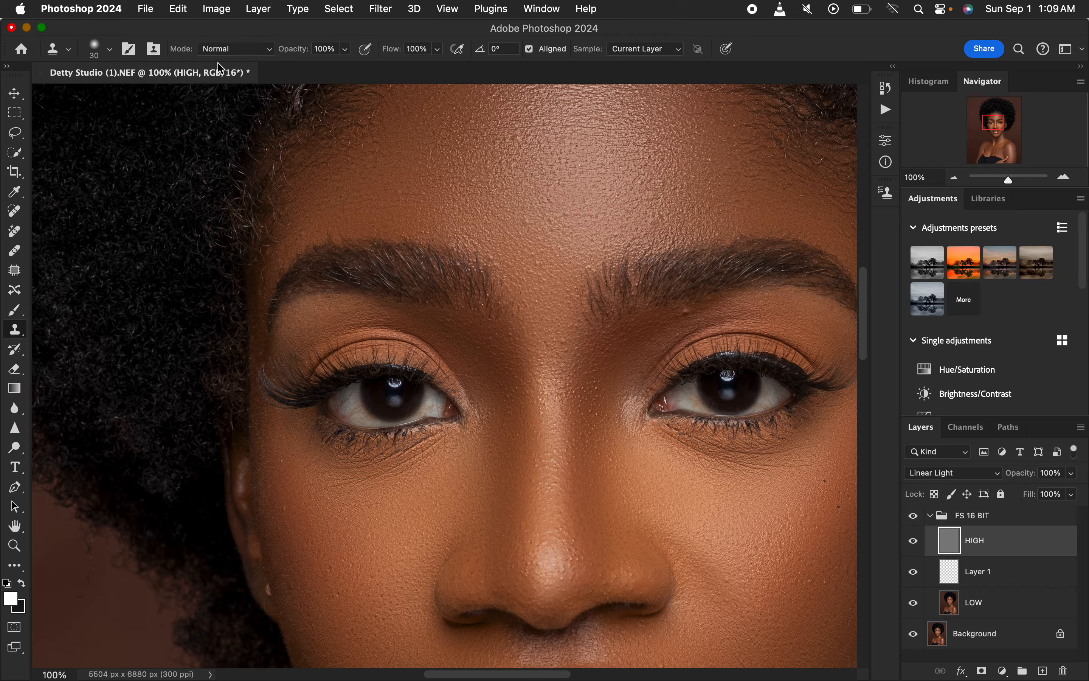
{"action": "left_click", "coordinate": [100, 49]}
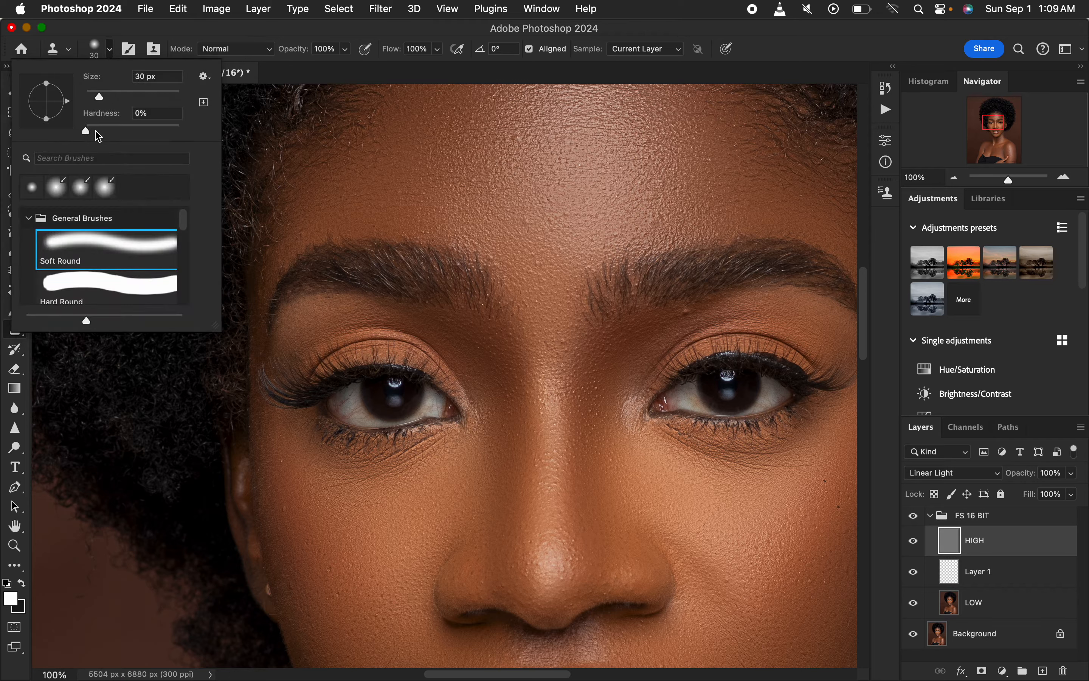
{"action": "left_click", "coordinate": [235, 33]}
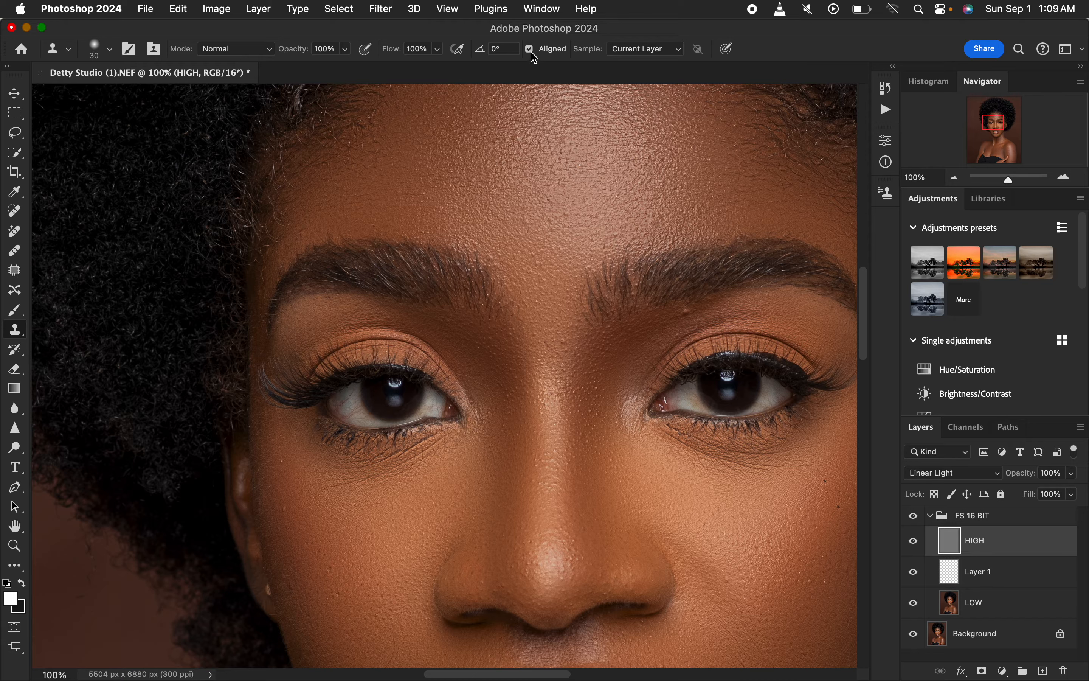
- Try cloning forehead texture with sampling set to All Layers, undo the stroke and restore sampling to Current Layer
{"action": "left_click", "coordinate": [646, 49]}
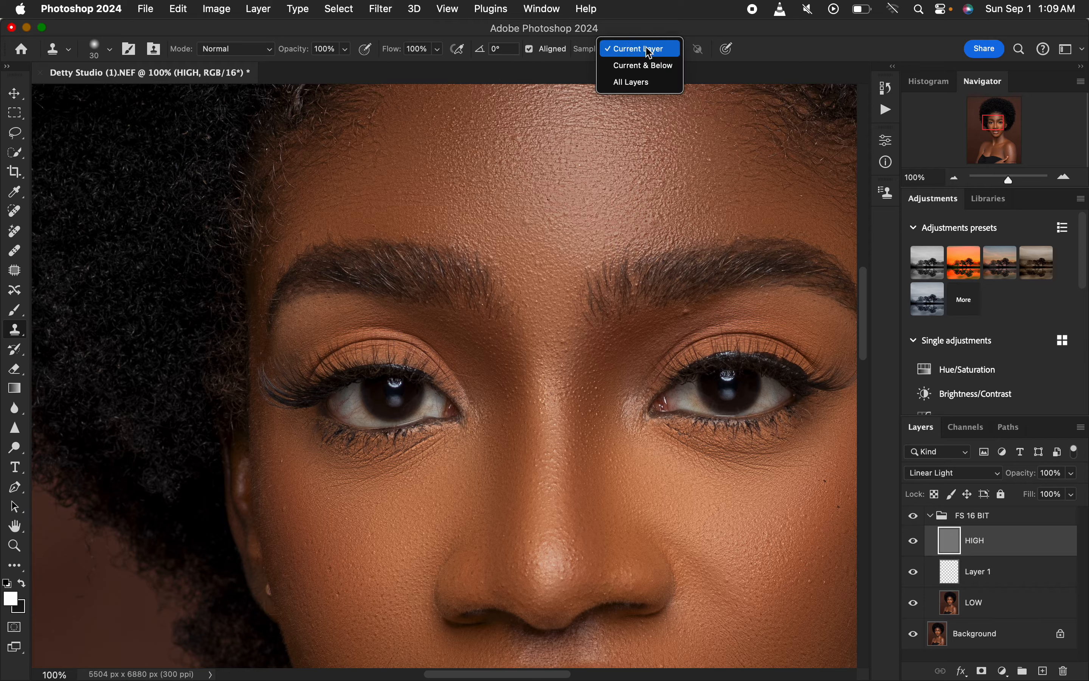
{"action": "left_click", "coordinate": [651, 53]}
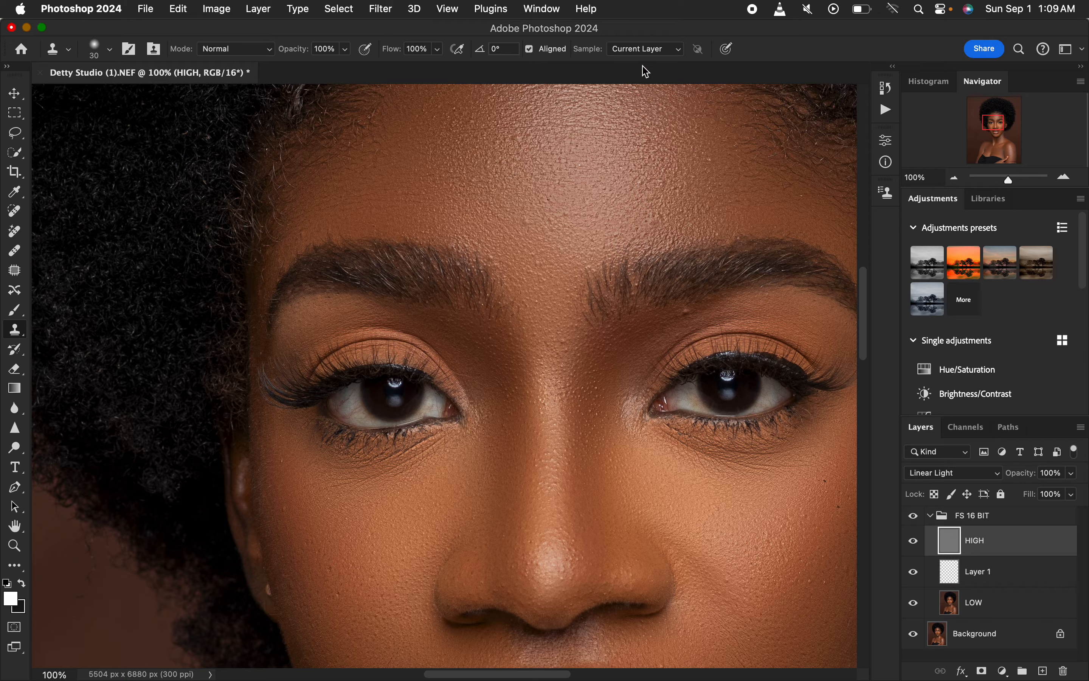
{"action": "left_click", "coordinate": [649, 50]}
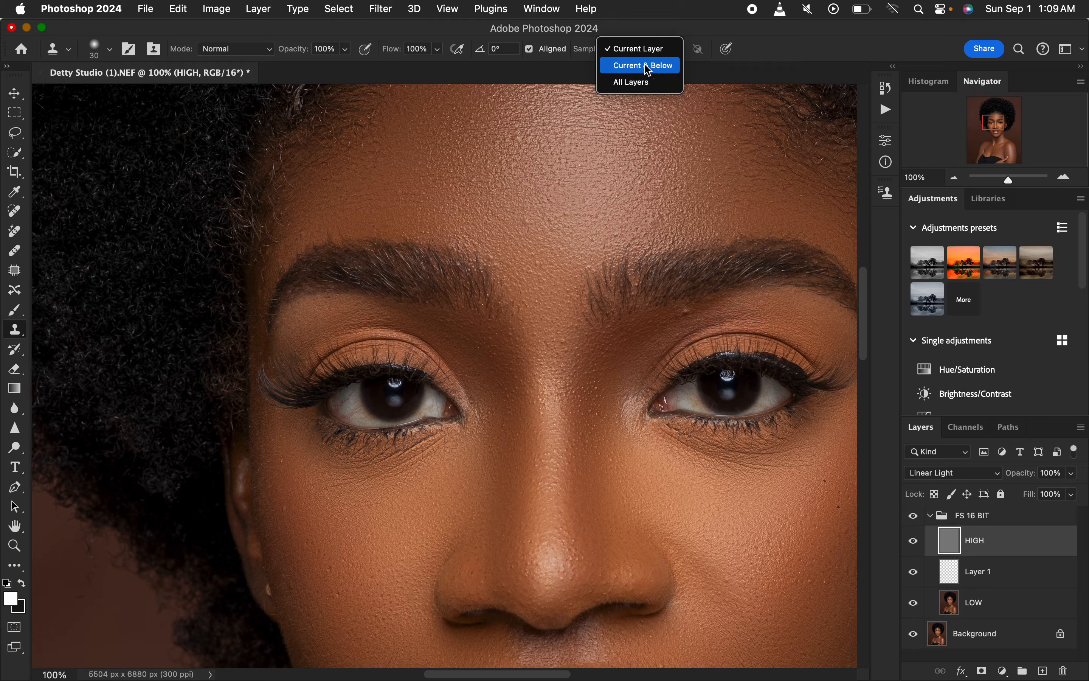
{"action": "left_click", "coordinate": [647, 89]}
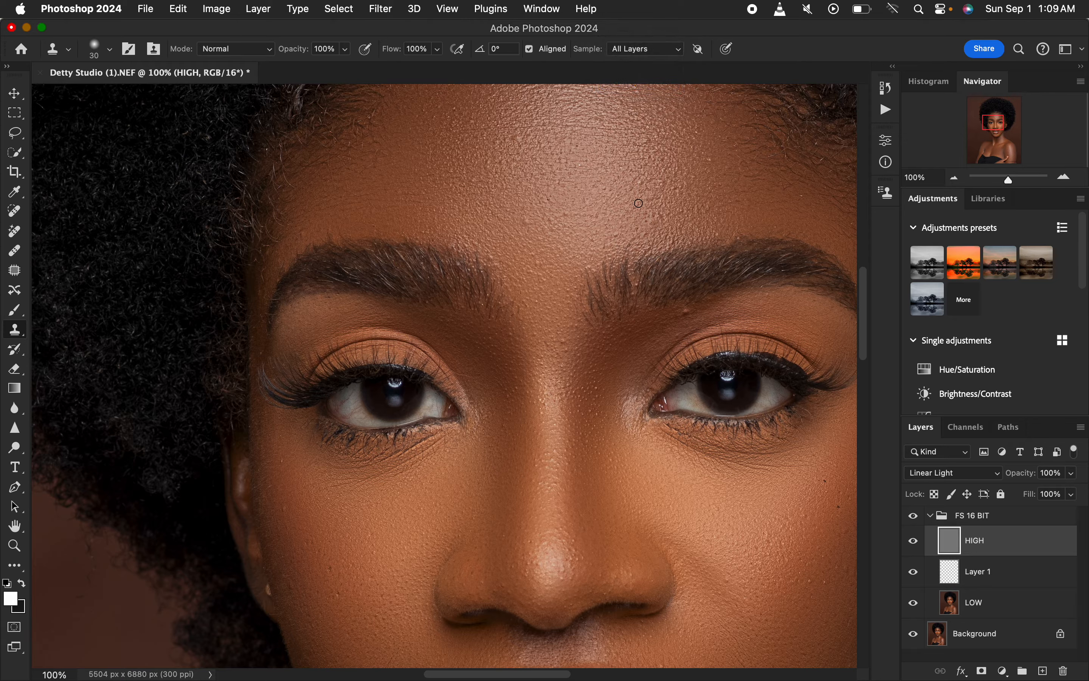
{"action": "left_click", "coordinate": [546, 233], "text": "alt"}
{"action": "left_click", "coordinate": [530, 222]}
{"action": "key", "text": "super+z"}
{"action": "left_click", "coordinate": [656, 48]}
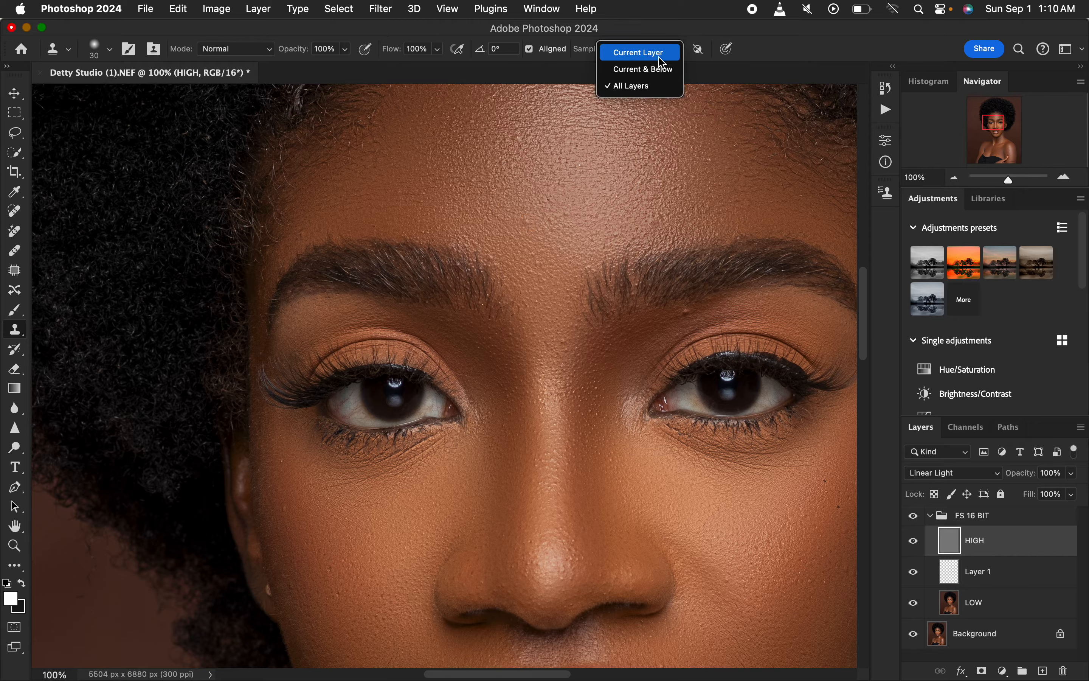
{"action": "left_click", "coordinate": [651, 49]}
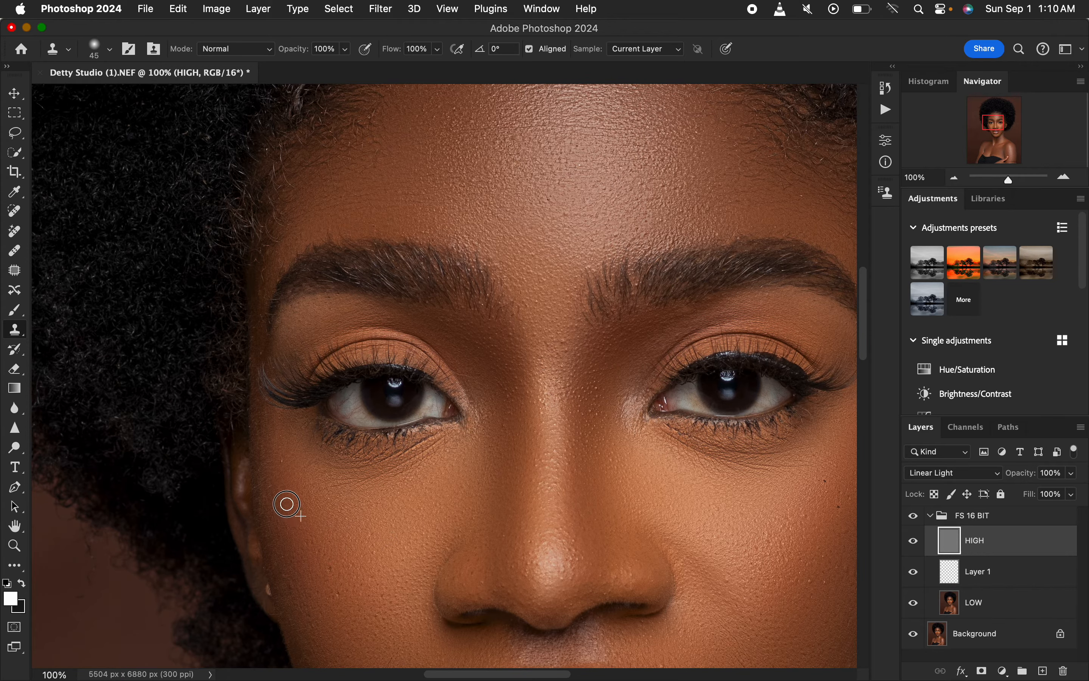
- Clone clean skin texture over the blemishes on the left cheek and the crease beside the right mouth corner, using a 45-pixel brush
{"action": "left_click", "coordinate": [356, 567], "text": "alt"}
{"action": "left_click_drag", "start_coordinate": [340, 566], "coordinate": [338, 586]}
{"action": "left_click_drag", "start_coordinate": [622, 516], "coordinate": [542, 253]}
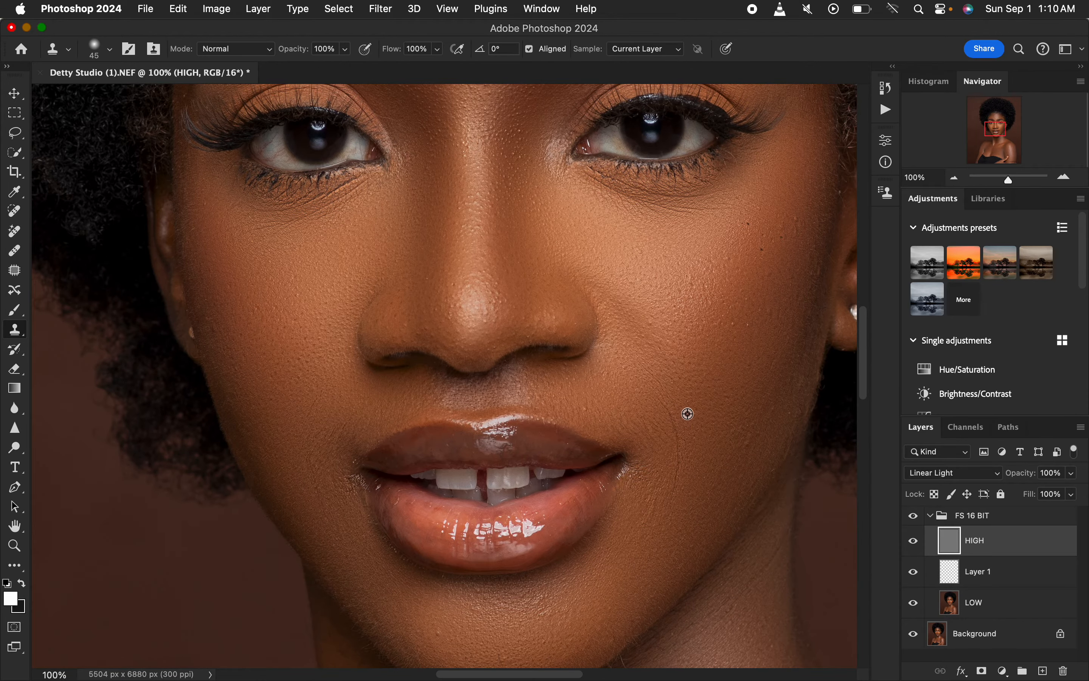
{"action": "mouse_move", "coordinate": [675, 408]}
{"action": "left_mouse_down"}
{"action": "mouse_move", "coordinate": [678, 497]}
{"action": "mouse_move", "coordinate": [659, 488]}
{"action": "mouse_move", "coordinate": [688, 491]}
{"action": "left_mouse_up"}
{"action": "left_click", "coordinate": [365, 425], "text": "alt"}
{"action": "left_click_drag", "start_coordinate": [348, 438], "coordinate": [353, 433]}
{"action": "left_click", "coordinate": [348, 392], "text": "alt"}
{"action": "left_click_drag", "start_coordinate": [338, 386], "coordinate": [331, 380]}
- Clone clean skin texture over the underarm creases at the right side of the chest, using a 70-pixel brush
{"action": "key", "text": "super+minus"}
{"action": "key", "text": "super+minus"}
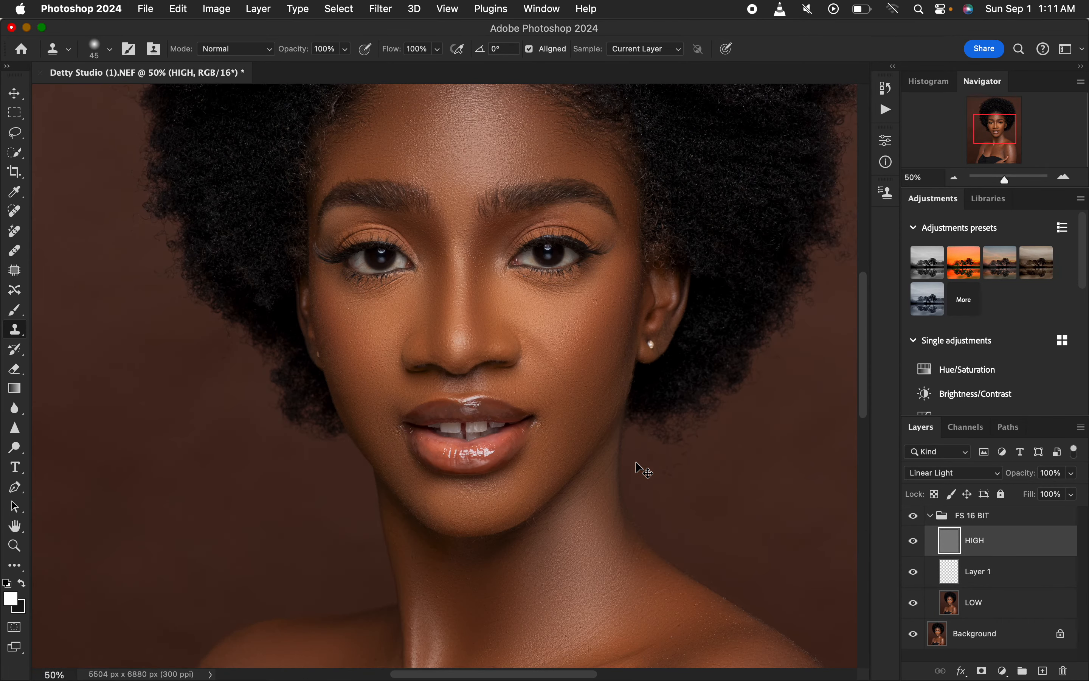
{"action": "scroll", "coordinate": [595, 530], "scroll_direction": "down", "scroll_amount": 10}
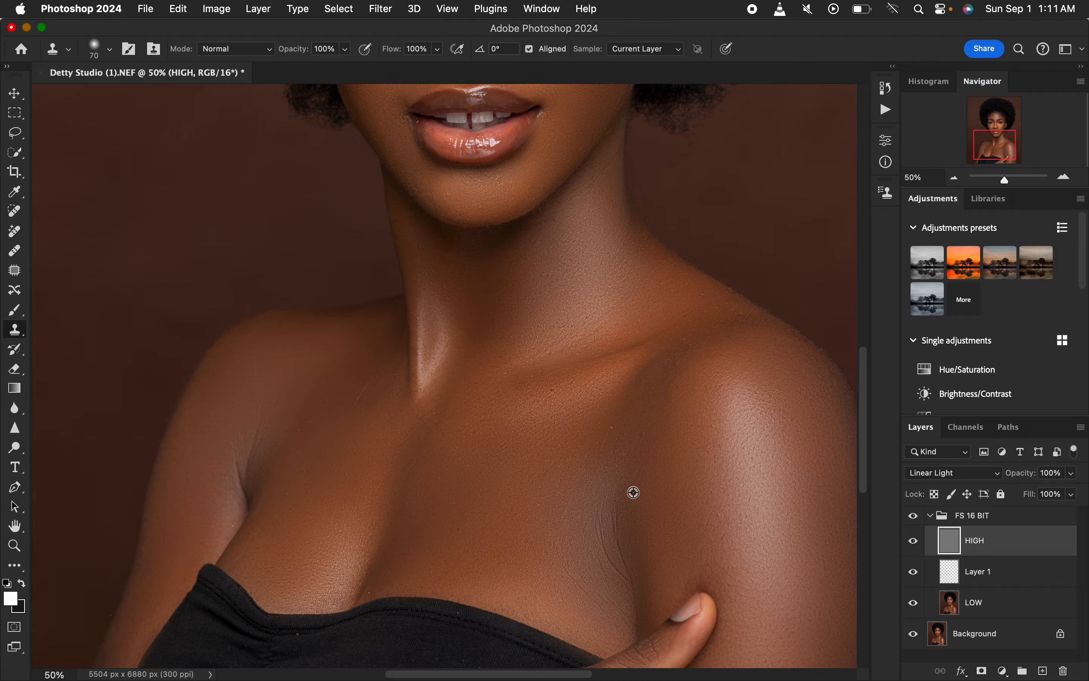
{"action": "left_click", "coordinate": [632, 495], "text": "alt"}
{"action": "mouse_move", "coordinate": [623, 499]}
{"action": "left_mouse_down"}
{"action": "mouse_move", "coordinate": [637, 581]}
{"action": "mouse_move", "coordinate": [603, 520]}
{"action": "mouse_move", "coordinate": [604, 541]}
{"action": "left_mouse_up"}
{"action": "left_click", "coordinate": [621, 510], "text": "alt"}
{"action": "left_click", "coordinate": [616, 571], "text": "alt"}
{"action": "mouse_move", "coordinate": [619, 558]}
{"action": "left_mouse_down"}
{"action": "mouse_move", "coordinate": [630, 542]}
{"action": "mouse_move", "coordinate": [624, 572]}
{"action": "left_mouse_up"}
{"action": "left_click", "coordinate": [628, 536], "text": "alt"}
{"action": "left_click", "coordinate": [630, 550], "text": "alt"}
{"action": "left_click", "coordinate": [625, 552], "text": "alt"}
{"action": "mouse_move", "coordinate": [605, 538]}
{"action": "left_mouse_down"}
{"action": "mouse_move", "coordinate": [587, 571]}
{"action": "mouse_move", "coordinate": [591, 593]}
{"action": "mouse_move", "coordinate": [603, 596]}
{"action": "left_mouse_up"}
{"action": "left_click", "coordinate": [618, 595], "text": "alt"}
{"action": "left_click", "coordinate": [602, 582], "text": "alt"}
- Clone clean texture over the skin flaws on the upper chest above the right underarm crease
{"action": "mouse_move", "coordinate": [619, 425]}
{"action": "left_mouse_down"}
{"action": "mouse_move", "coordinate": [674, 430]}
{"action": "mouse_move", "coordinate": [618, 447]}
{"action": "left_mouse_up"}
{"action": "left_click", "coordinate": [664, 425], "text": "alt"}
{"action": "left_click", "coordinate": [627, 435], "text": "alt"}
{"action": "left_click", "coordinate": [444, 534], "text": "alt"}
- Clone clean skin texture over the underarm crease at the left side of the chest
{"action": "left_click", "coordinate": [270, 456], "text": "alt"}
{"action": "mouse_move", "coordinate": [251, 452]}
{"action": "left_mouse_down"}
{"action": "mouse_move", "coordinate": [269, 470]}
{"action": "mouse_move", "coordinate": [251, 480]}
{"action": "mouse_move", "coordinate": [275, 464]}
{"action": "mouse_move", "coordinate": [236, 470]}
{"action": "left_mouse_up"}
{"action": "left_click", "coordinate": [251, 480]}
{"action": "left_click", "coordinate": [274, 465], "text": "alt"}
- Collapse the FS 16 BIT group and toggle its visibility to compare the portrait before and after
{"action": "key", "text": "super+minus"}
{"action": "key", "text": "super+minus"}
{"action": "key", "text": "super+minus"}
{"action": "key", "text": "super+plus"}
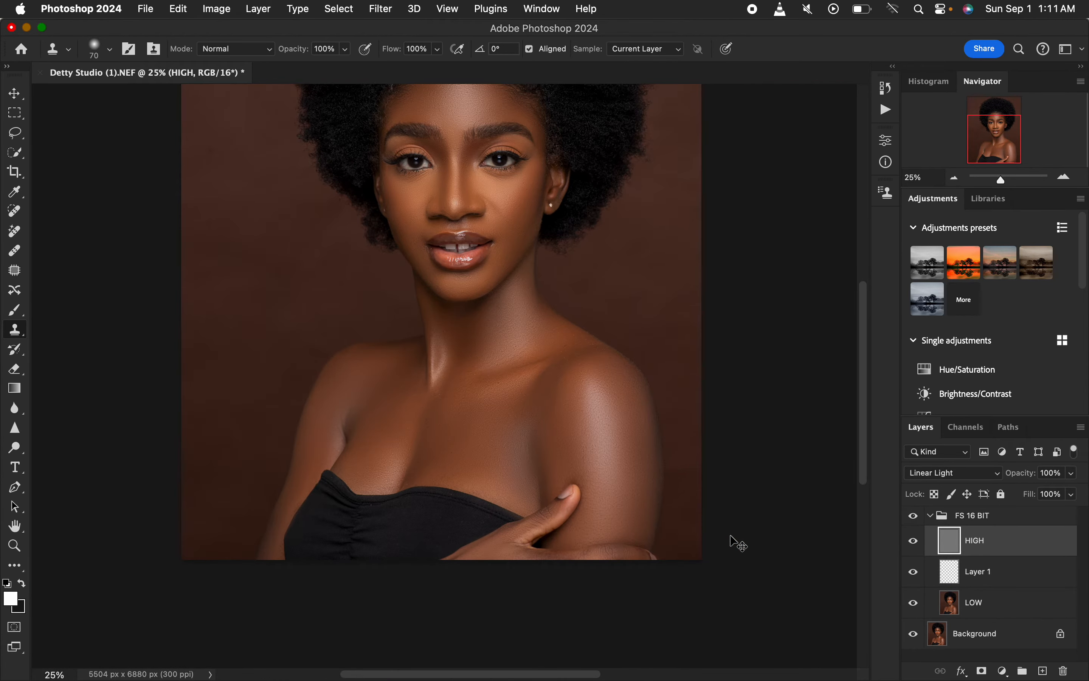
{"action": "left_click", "coordinate": [933, 518]}
{"action": "left_click", "coordinate": [916, 517]}
{"action": "left_click", "coordinate": [916, 517]}
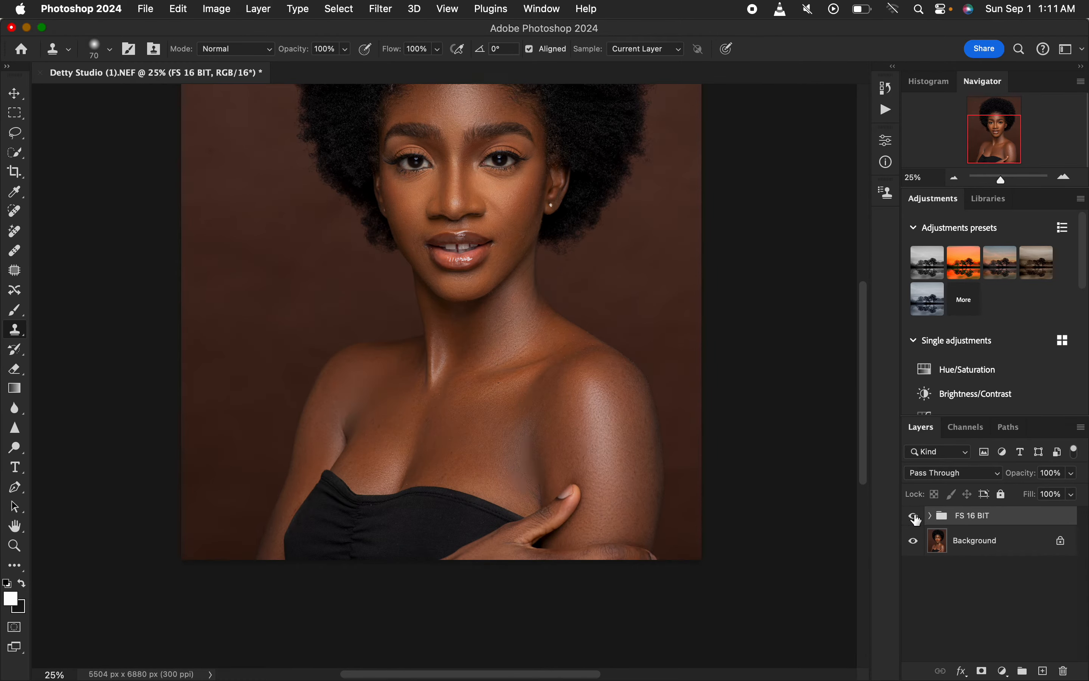
{"action": "left_click", "coordinate": [915, 517]}
{"action": "left_click", "coordinate": [915, 517]}
- Stamp all visible layers into a new layer above the FS 16 BIT group and duplicate it
{"action": "key", "text": "super+minus"}
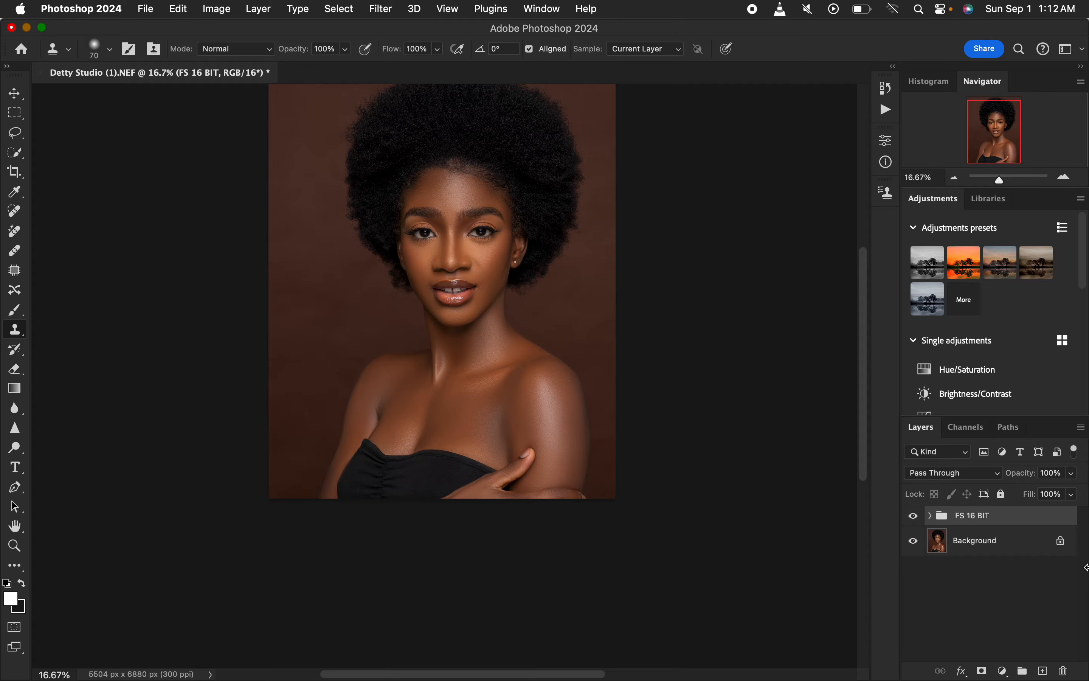
{"action": "key", "text": "super+alt+shift+e"}
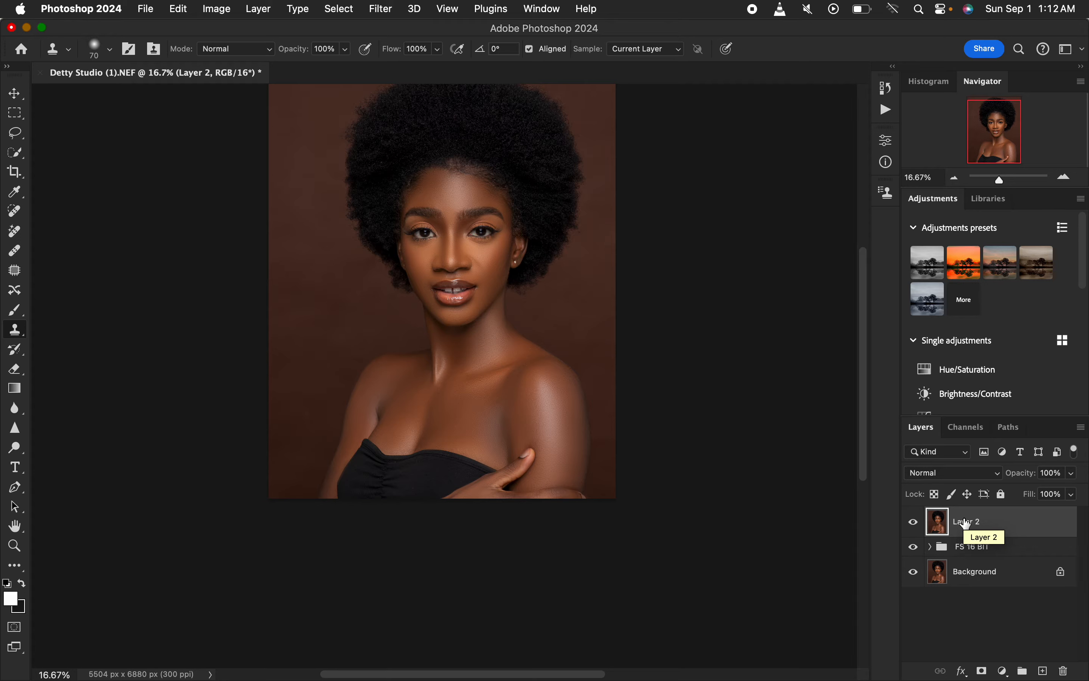
{"action": "key", "text": "super+j"}
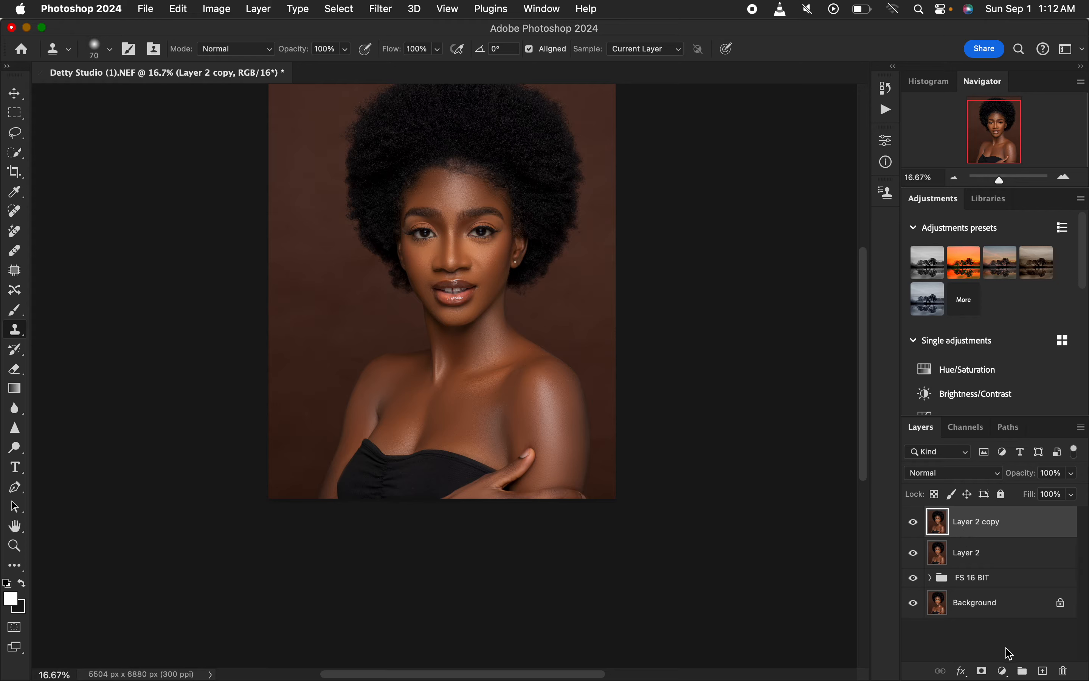
- Add a Gradient Map adjustment layer above the duplicated layer, switch to the Lasso tool and hide the adjustment
{"action": "left_click", "coordinate": [1005, 674]}
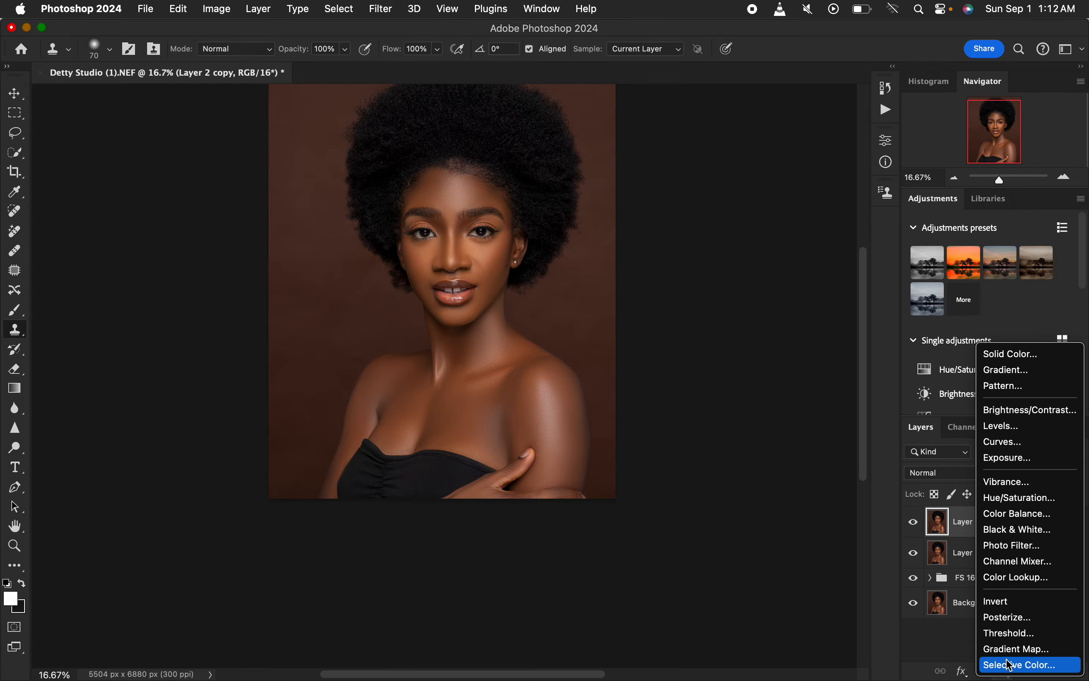
{"action": "left_click", "coordinate": [1016, 649]}
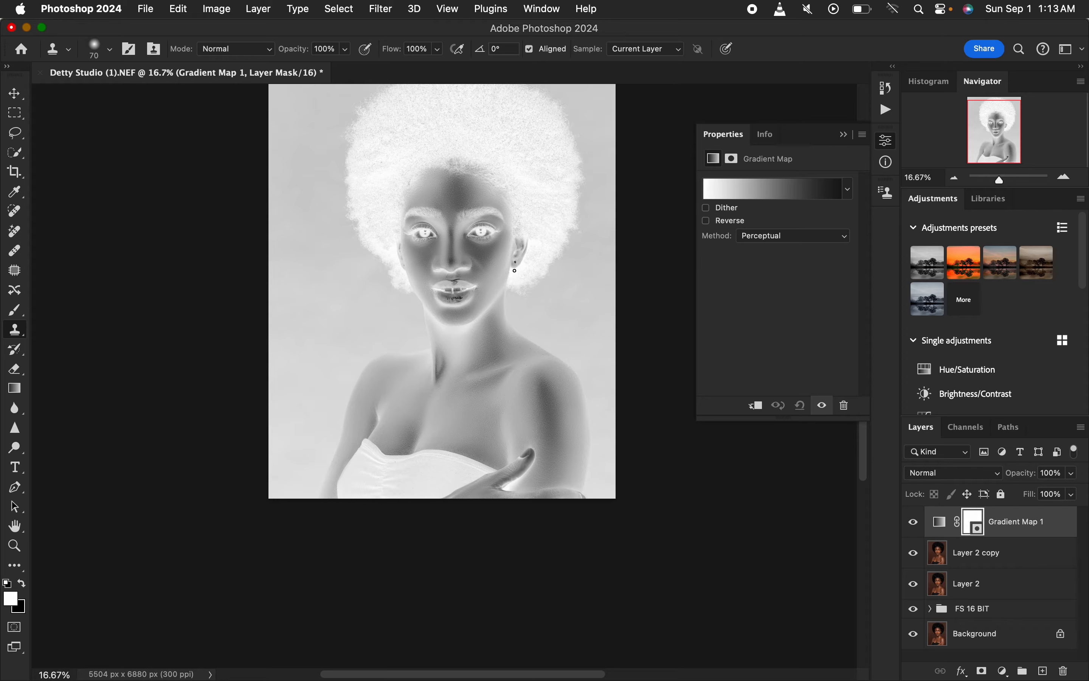
{"action": "left_click", "coordinate": [15, 133]}
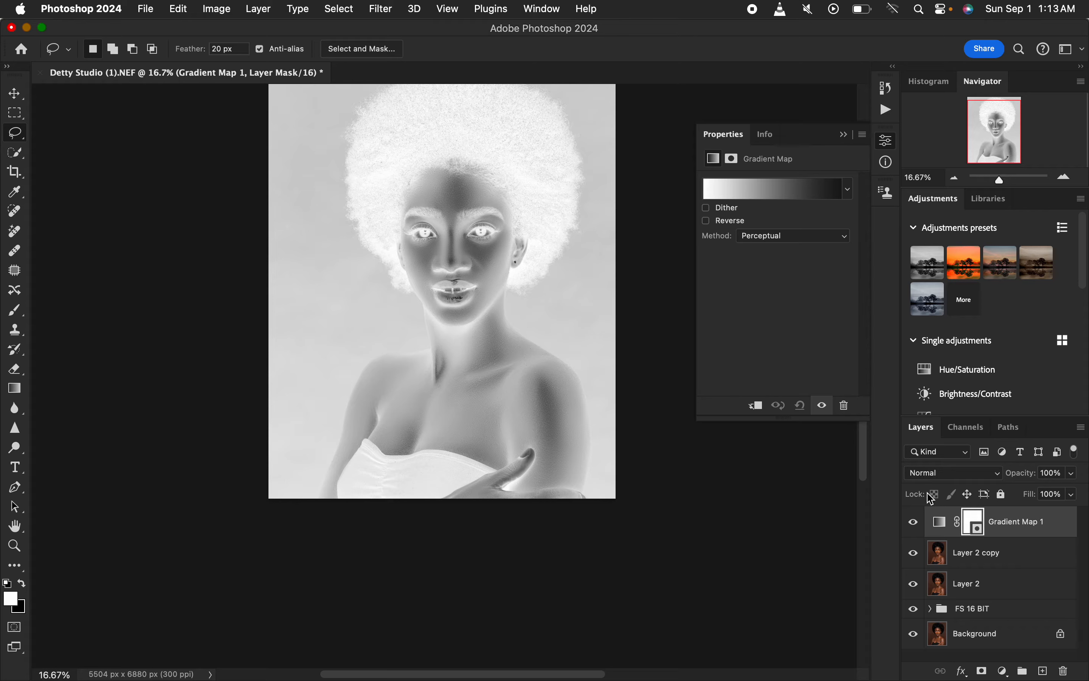
{"action": "left_click", "coordinate": [917, 527]}
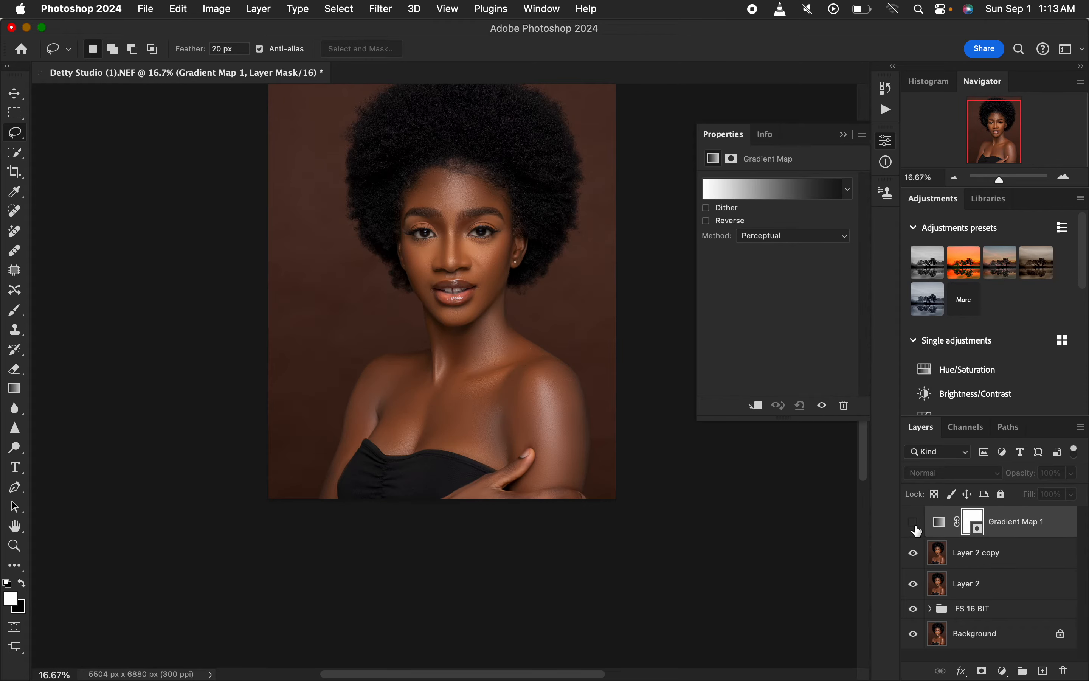
{"action": "left_click", "coordinate": [941, 525]}
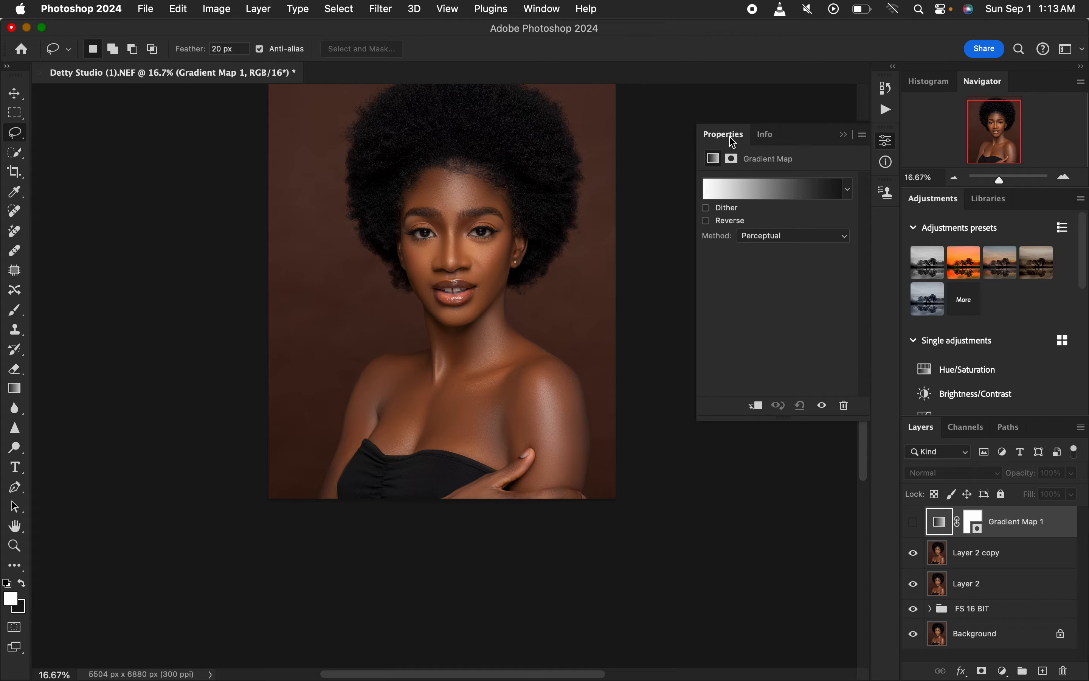
{"action": "left_click", "coordinate": [768, 194]}
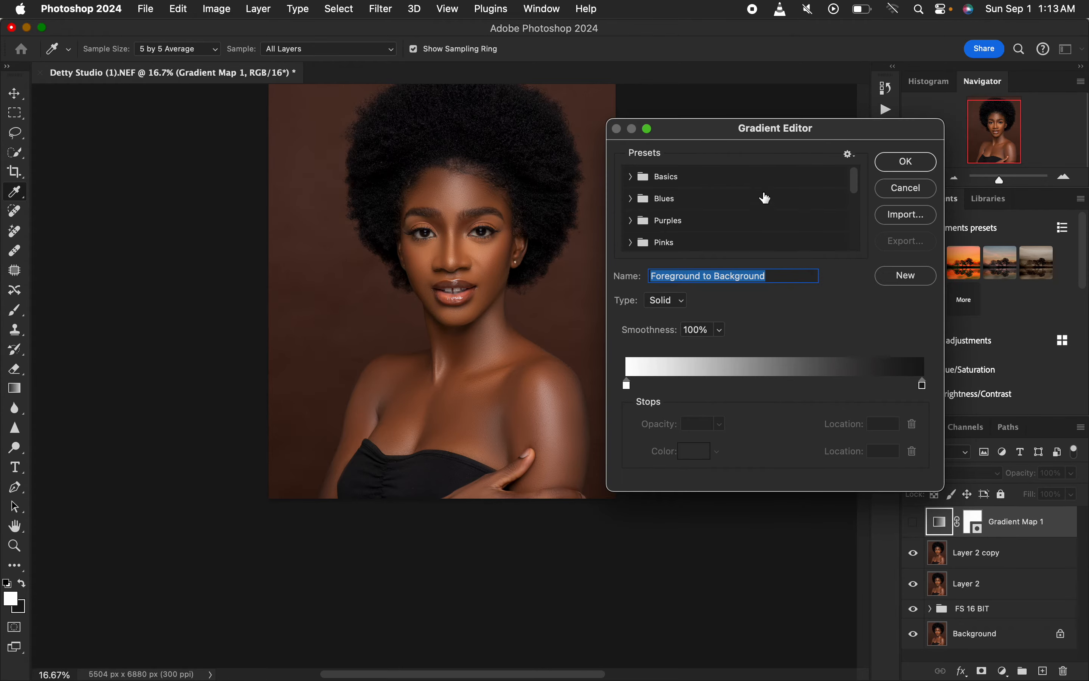
{"action": "left_click_drag", "start_coordinate": [768, 133], "coordinate": [799, 139]}
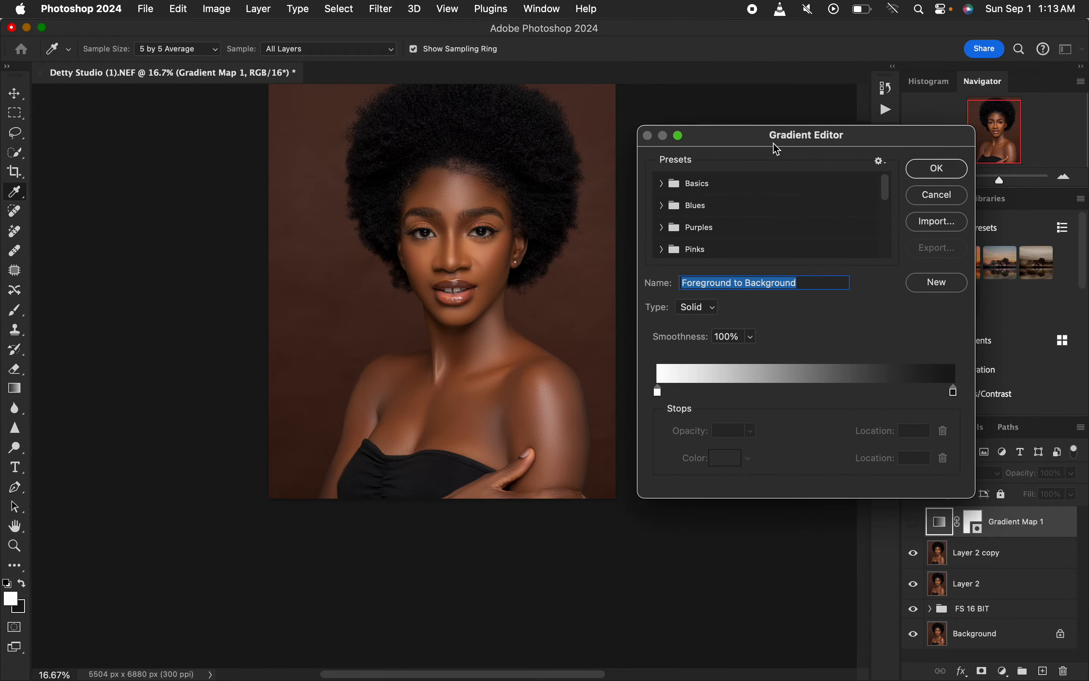
{"action": "key", "text": "super+equal"}
{"action": "key", "text": "super+equal"}
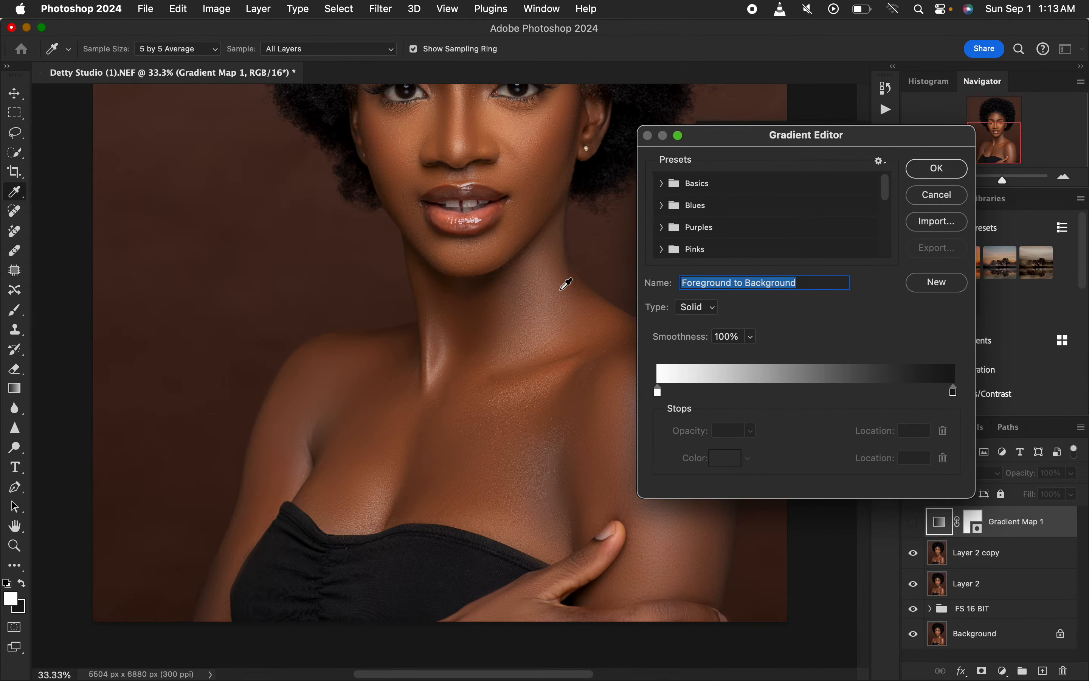
{"action": "key", "text": "BackSpace"}
{"action": "scroll", "coordinate": [526, 321], "scroll_direction": "up", "scroll_amount": 5}
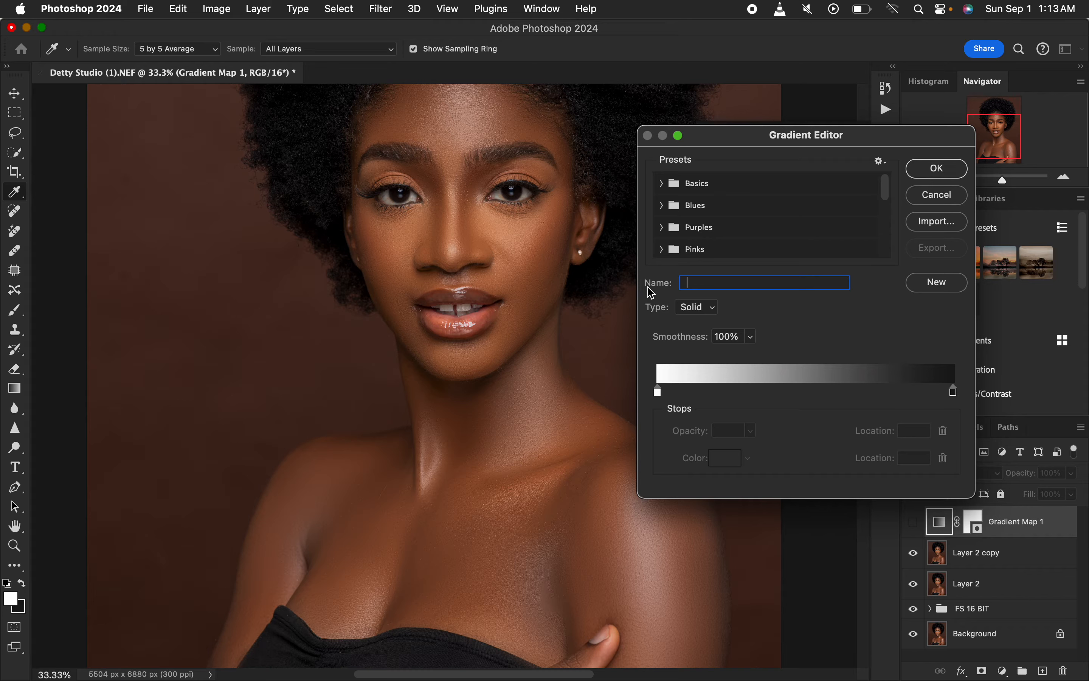
{"action": "left_click_drag", "start_coordinate": [772, 138], "coordinate": [770, 138]}
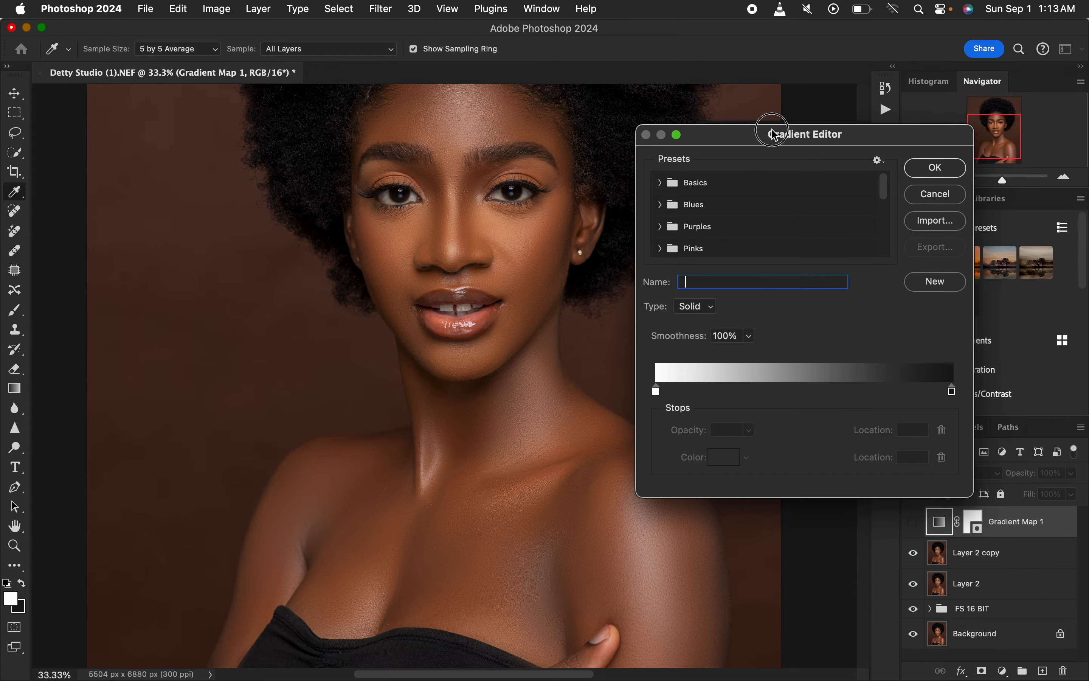
{"action": "left_click", "coordinate": [945, 195]}
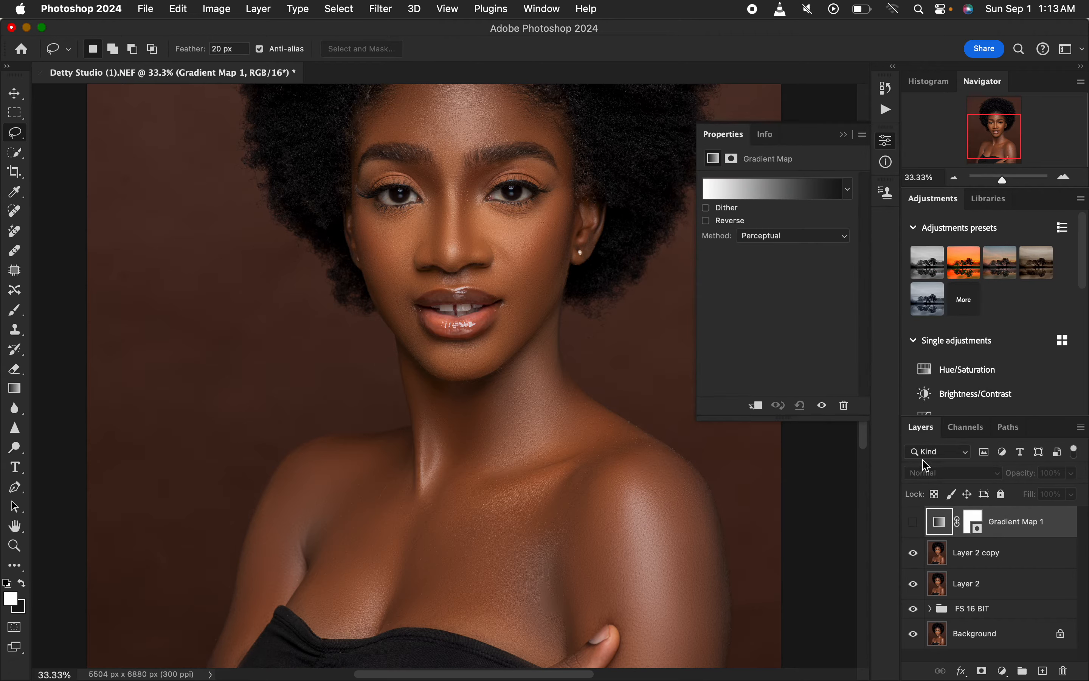
- Set the Gradient Map's starting colour stop to a dark brown sampled from the shadow under the chin
{"action": "left_click", "coordinate": [776, 197]}
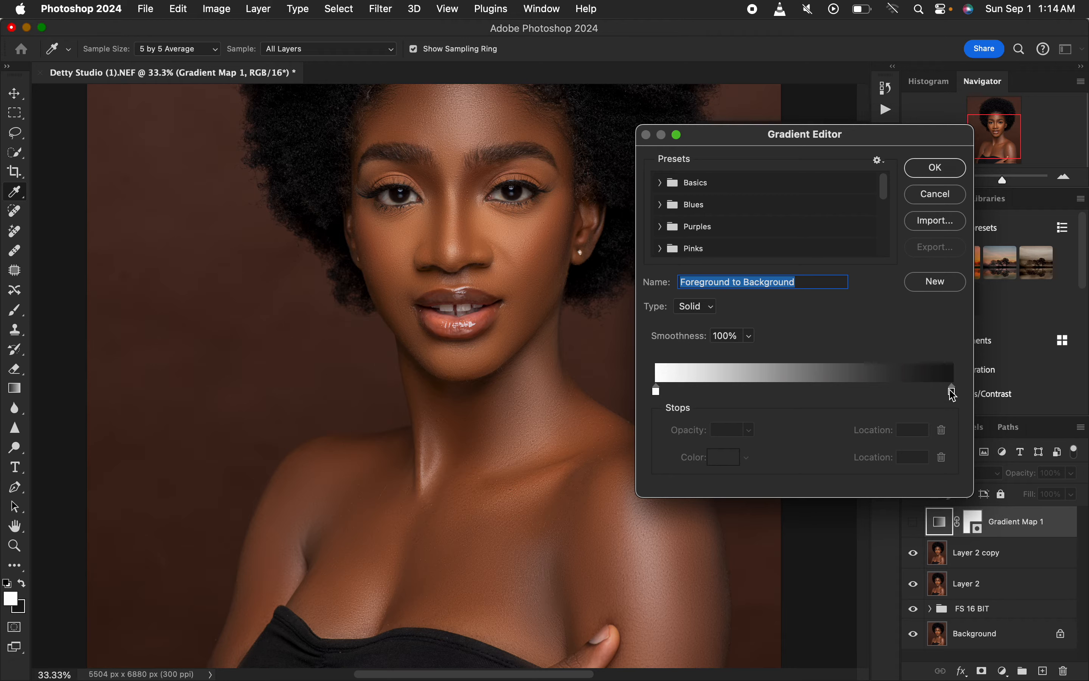
{"action": "left_click", "coordinate": [658, 394]}
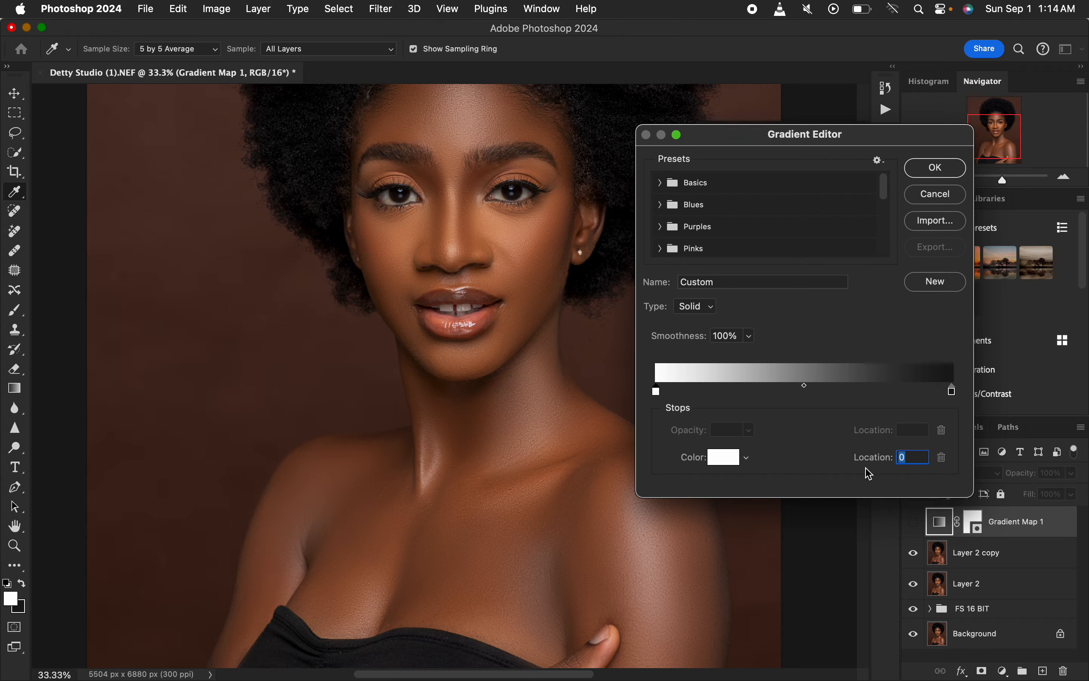
{"action": "left_click", "coordinate": [725, 459]}
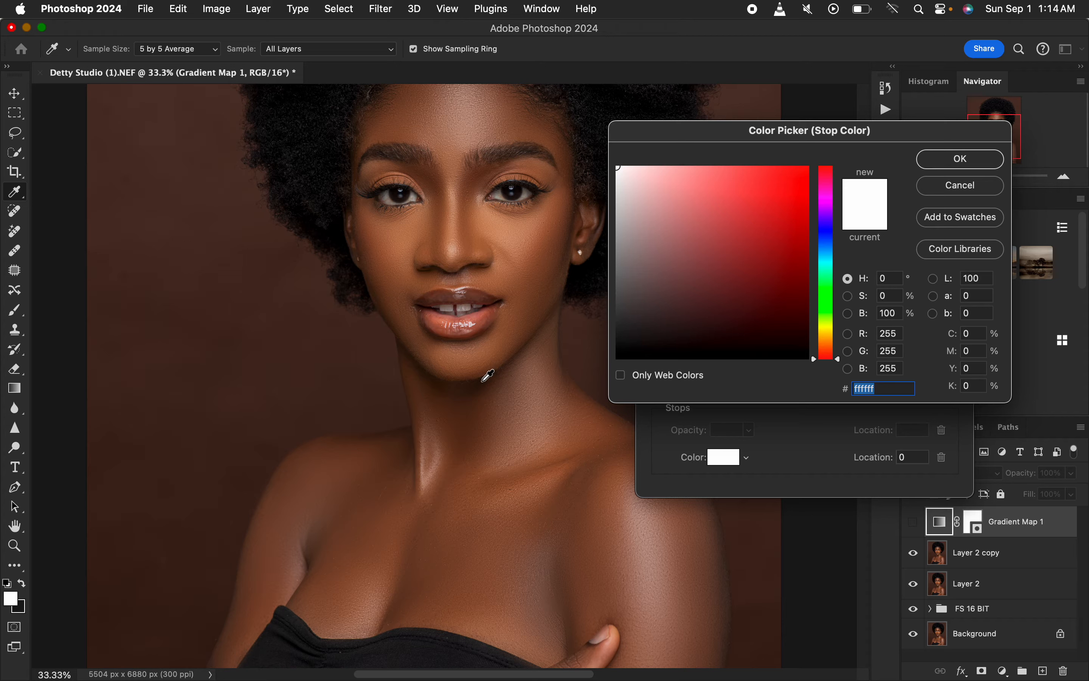
{"action": "left_click", "coordinate": [481, 381]}
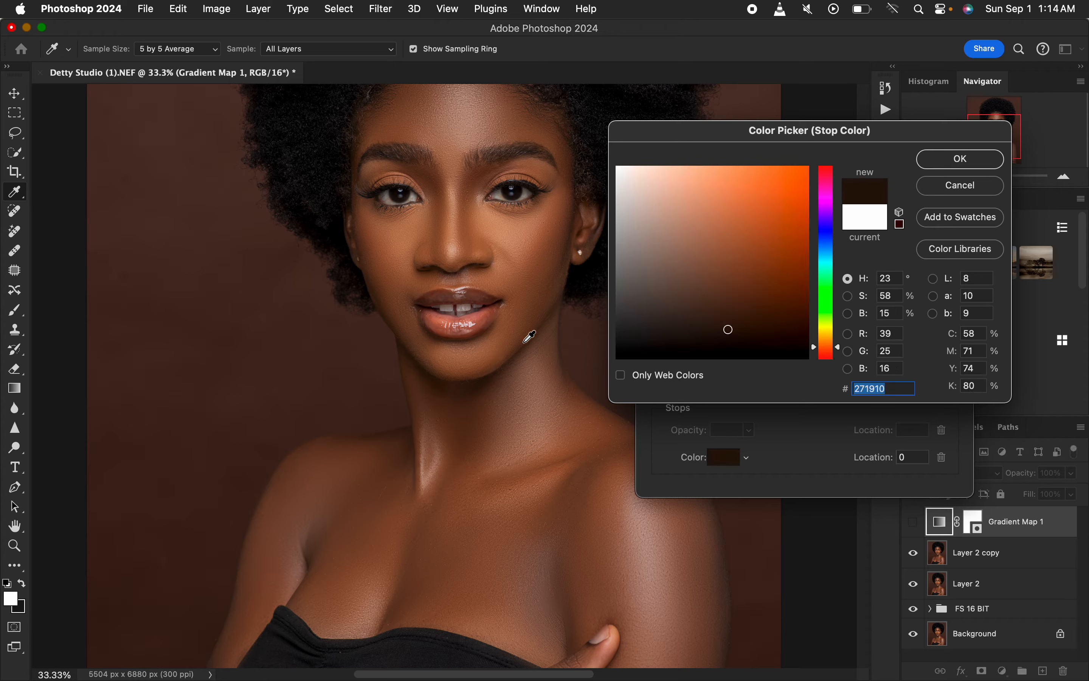
{"action": "left_click", "coordinate": [473, 383]}
{"action": "left_click", "coordinate": [950, 160]}
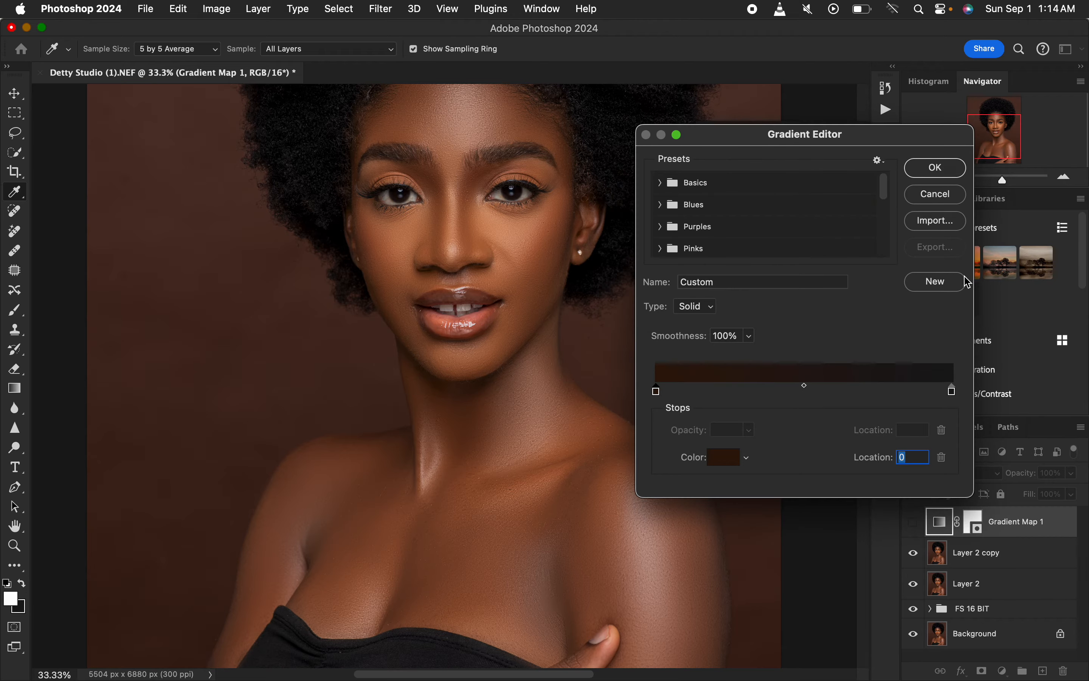
- Set the gradient's end stop at location 100 to the highlight colour b78b6d sampled from the nose
{"action": "left_click", "coordinate": [953, 390]}
{"action": "left_click", "coordinate": [725, 460]}
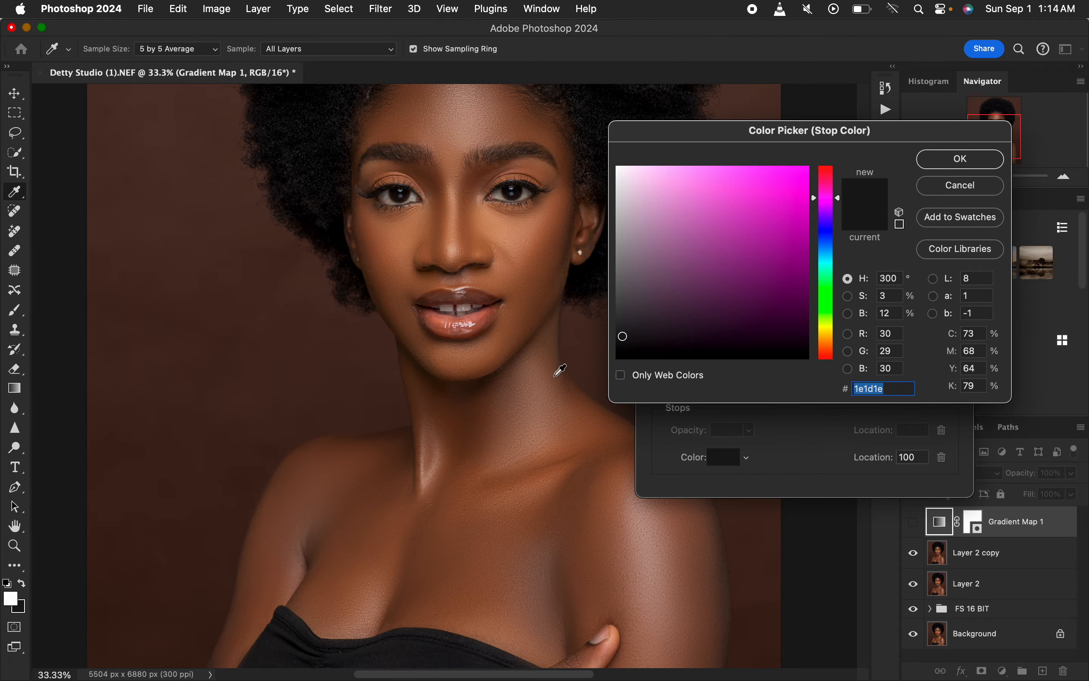
{"action": "left_click", "coordinate": [455, 254]}
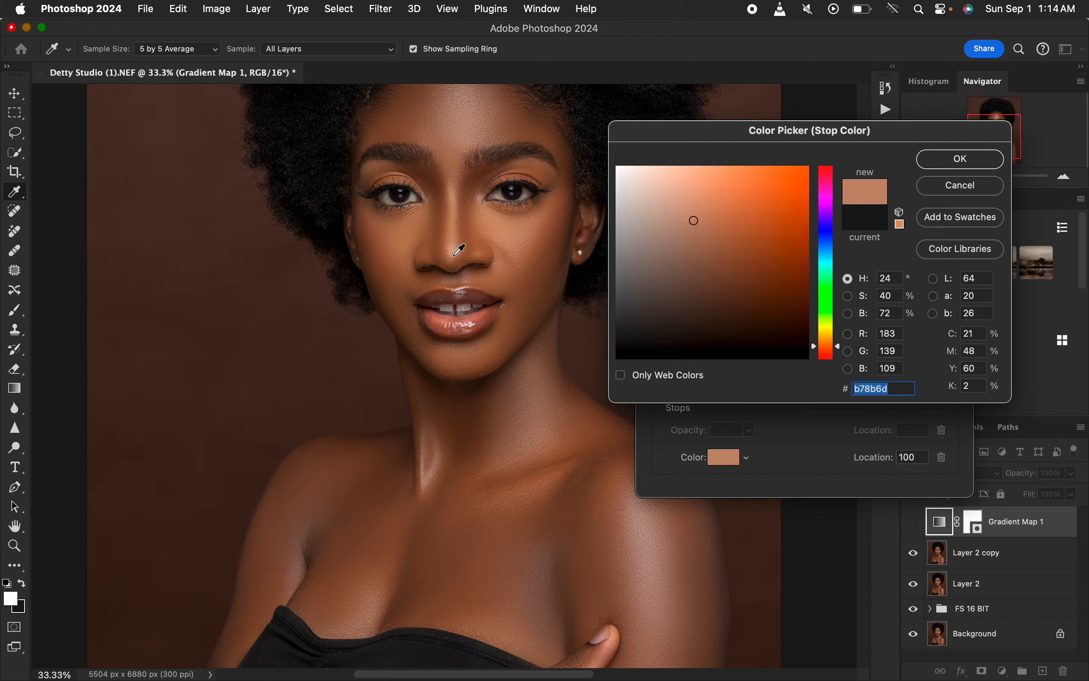
{"action": "left_click", "coordinate": [954, 161]}
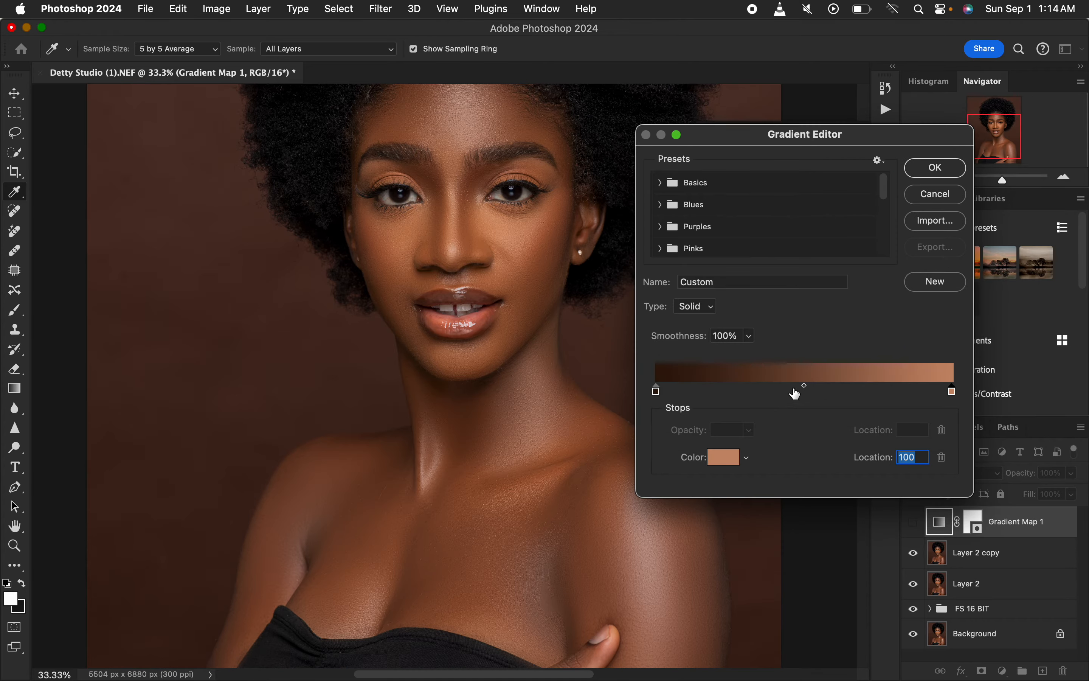
- Add a middle colour stop at location 50 with midtone brown 7f4e33 sampled from the cheek, and apply the gradient
{"action": "left_click", "coordinate": [796, 390]}
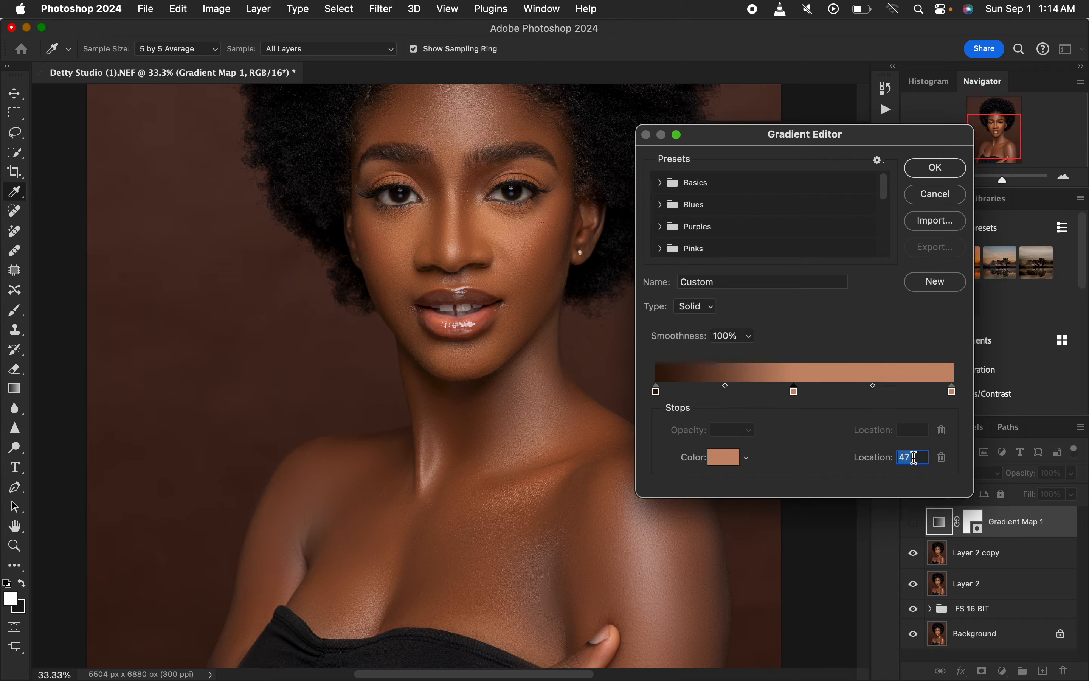
{"action": "type", "text": "5"}
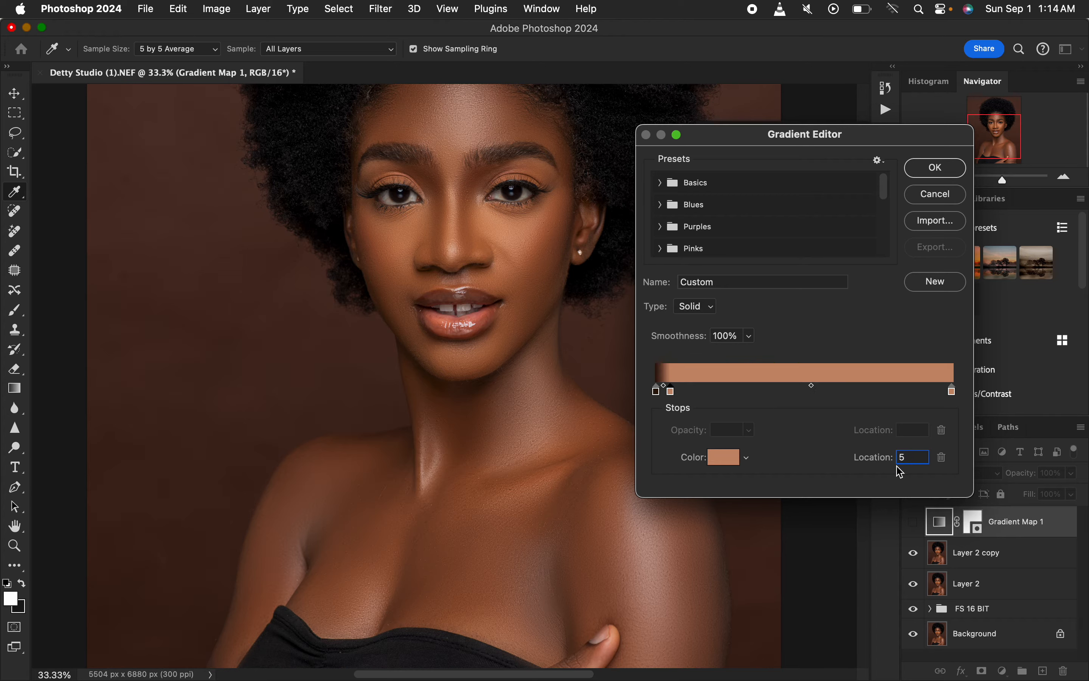
{"action": "type", "text": "0"}
{"action": "left_click", "coordinate": [724, 459]}
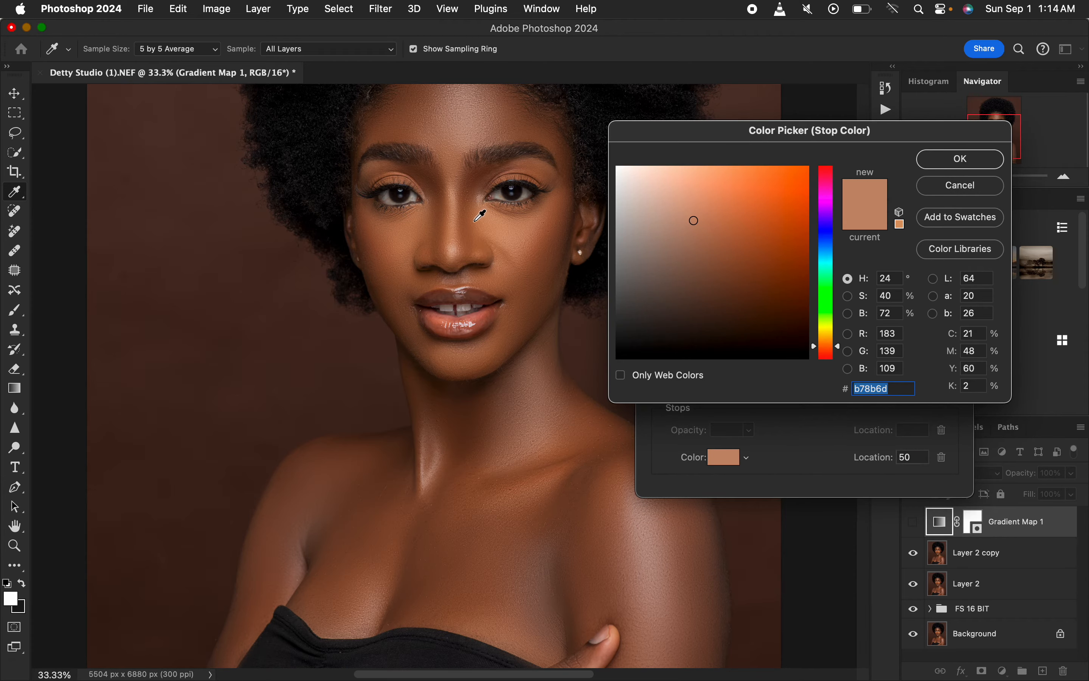
{"action": "left_click", "coordinate": [382, 237]}
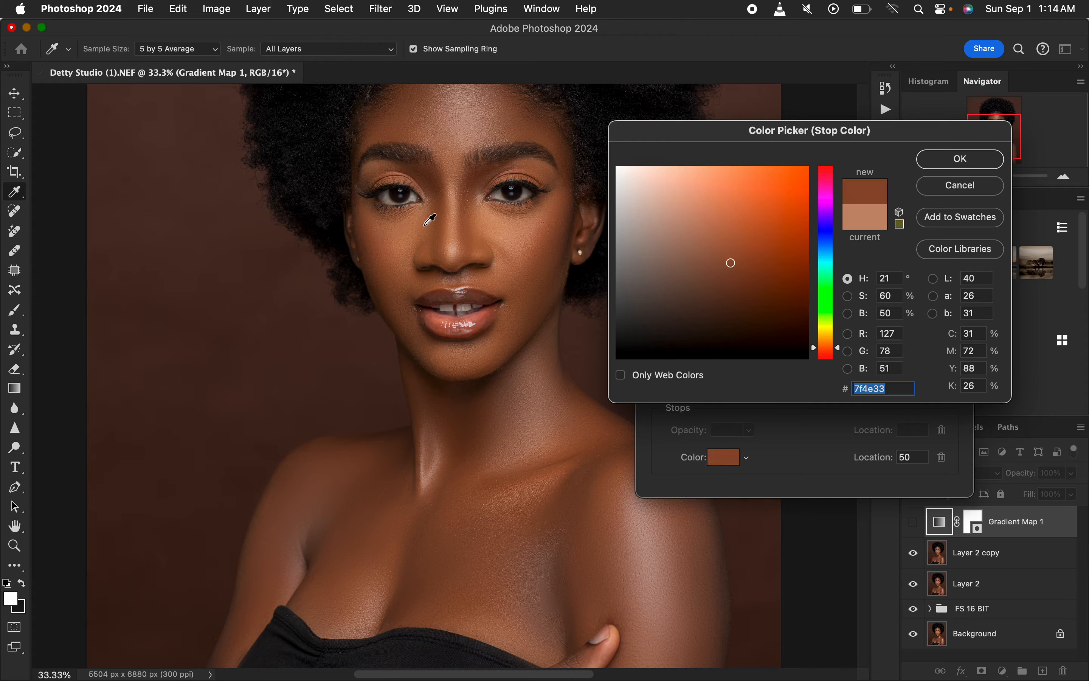
{"action": "left_click", "coordinate": [941, 160]}
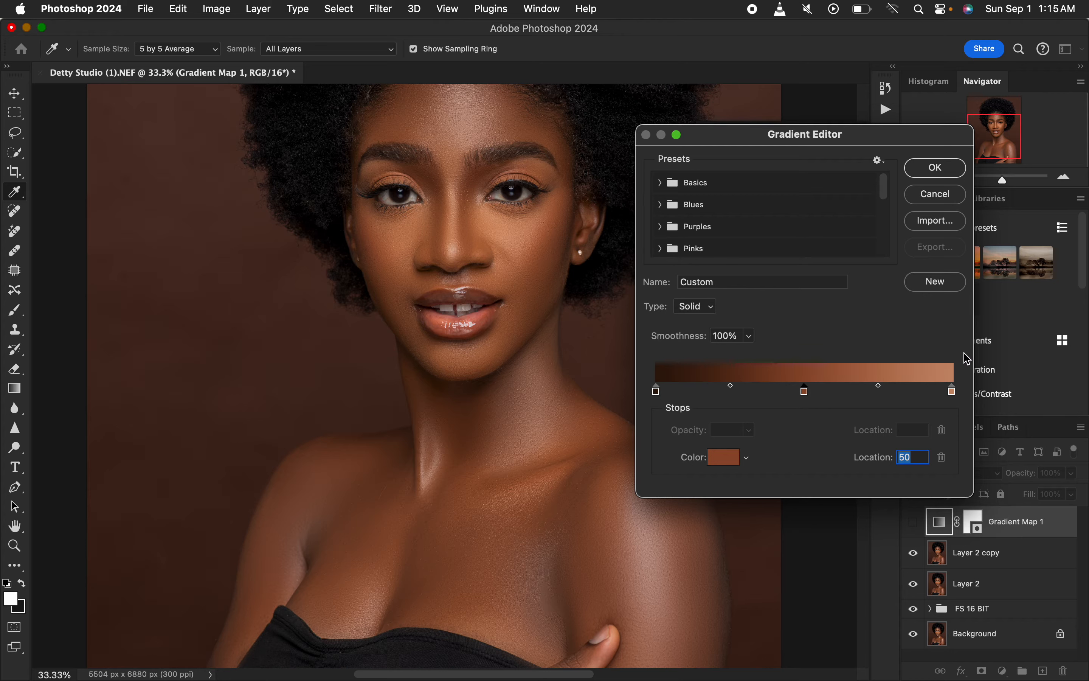
{"action": "left_click", "coordinate": [932, 169]}
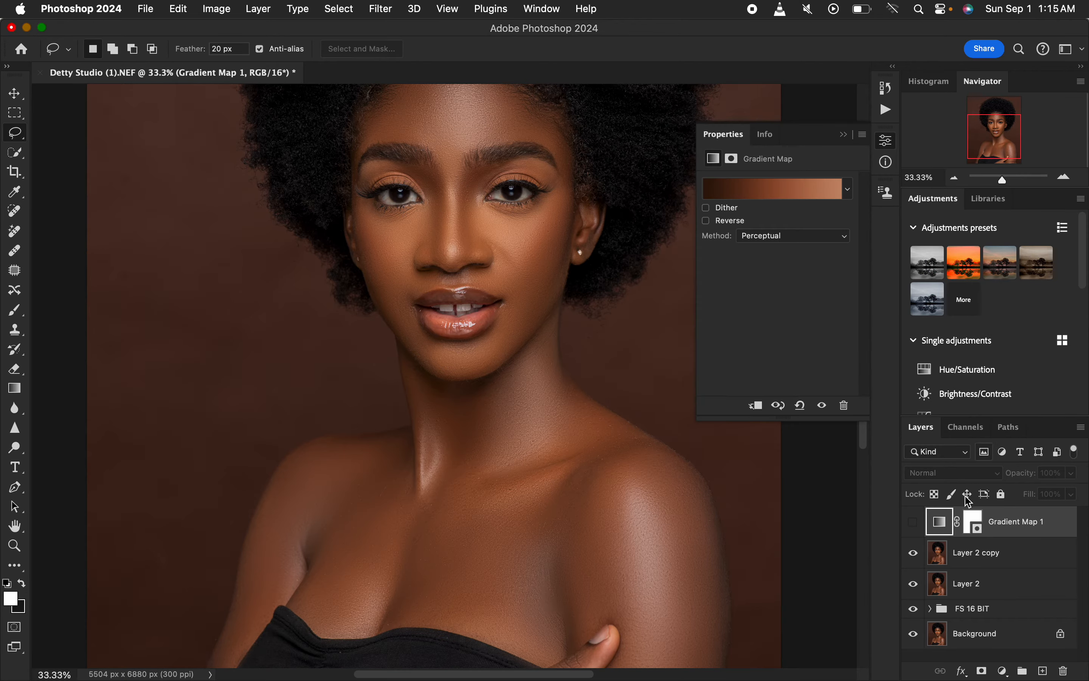
- Show the Gradient Map 1 layer and set its blend mode to Color
{"action": "left_click", "coordinate": [915, 522]}
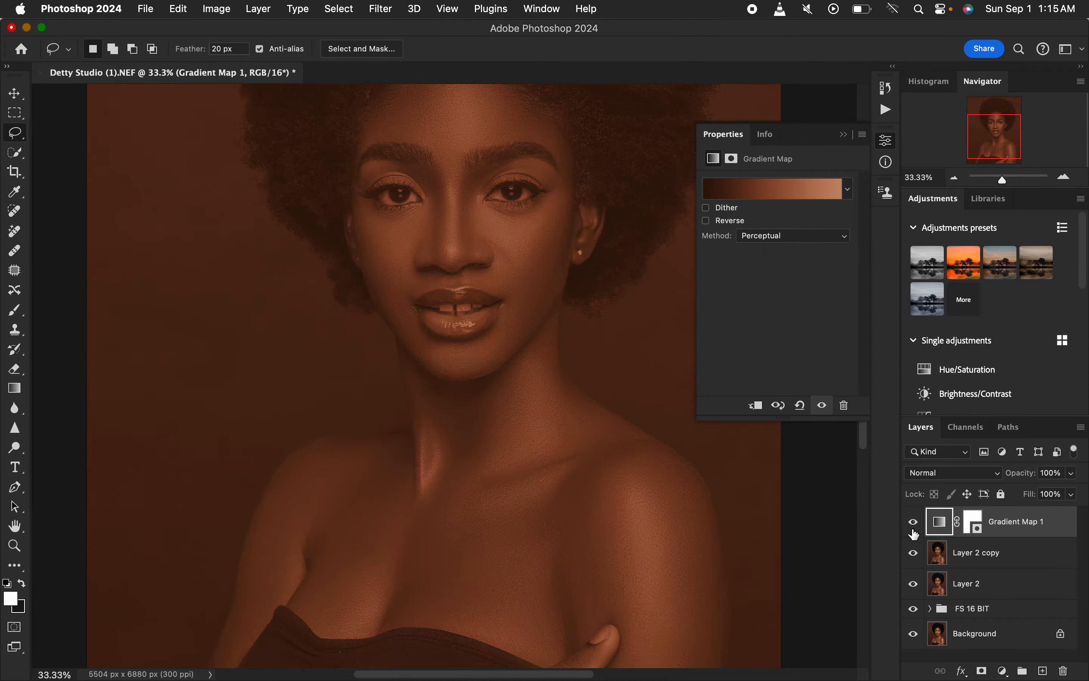
{"action": "left_click", "coordinate": [950, 476]}
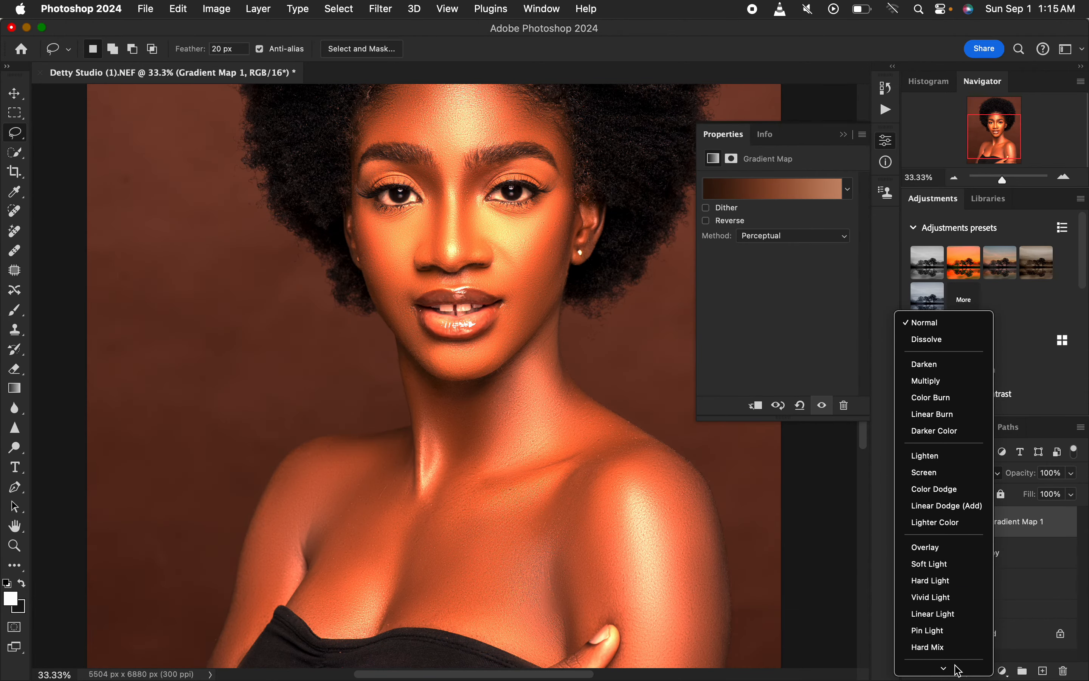
{"action": "mouse_move", "coordinate": [955, 667]}
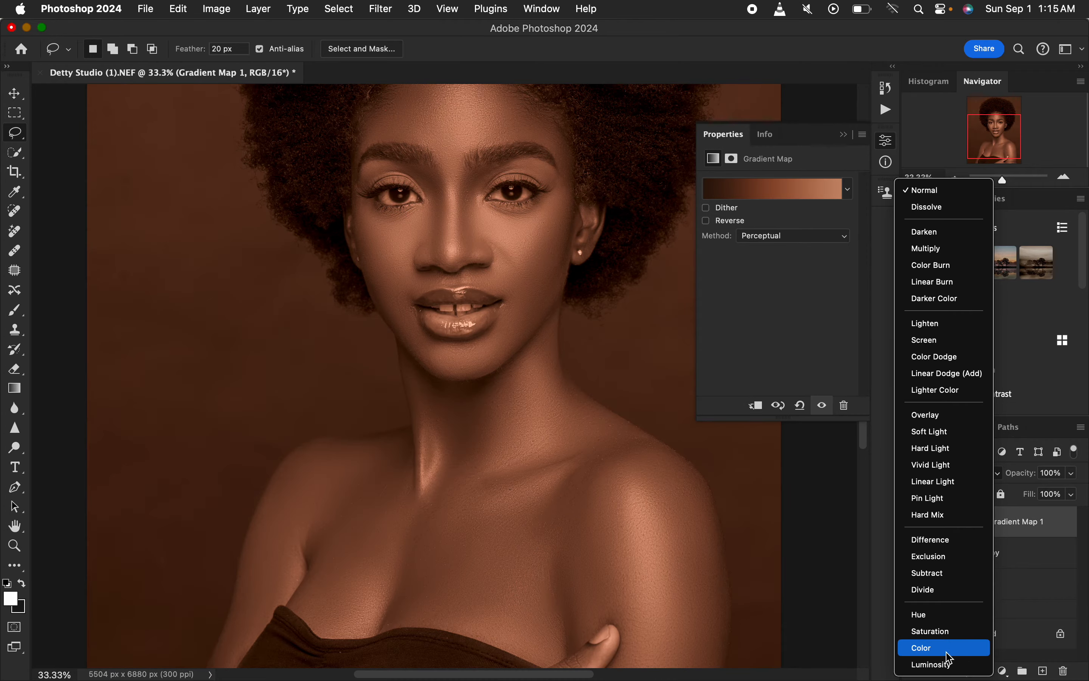
{"action": "left_click", "coordinate": [948, 651]}
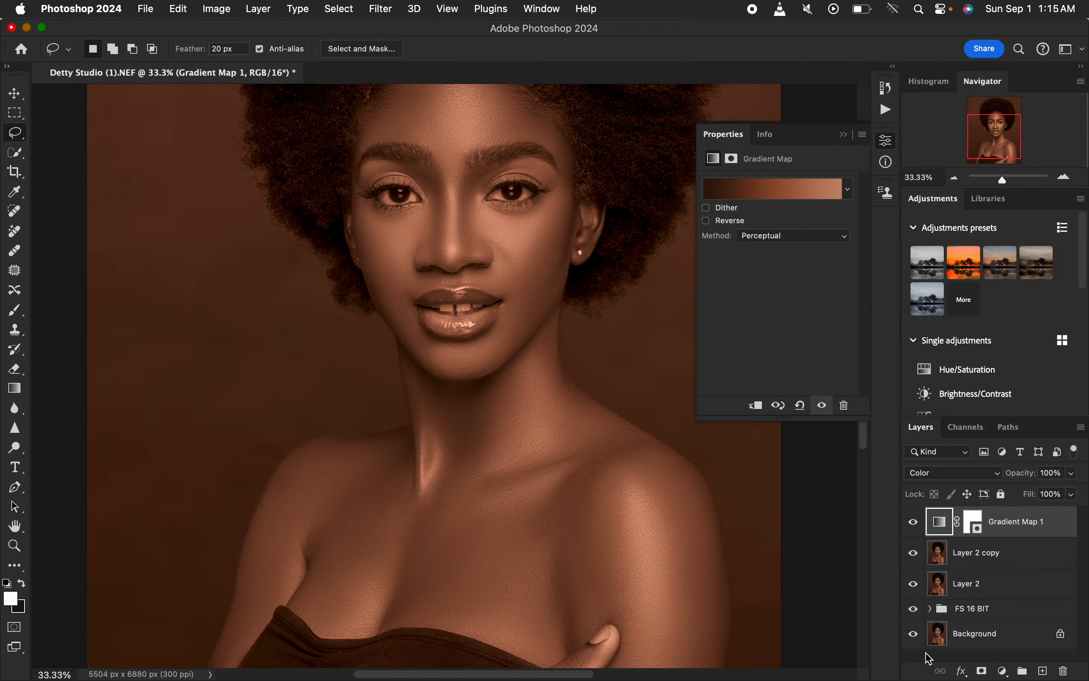
{"action": "key", "text": "super+minus"}
{"action": "key", "text": "super+minus"}
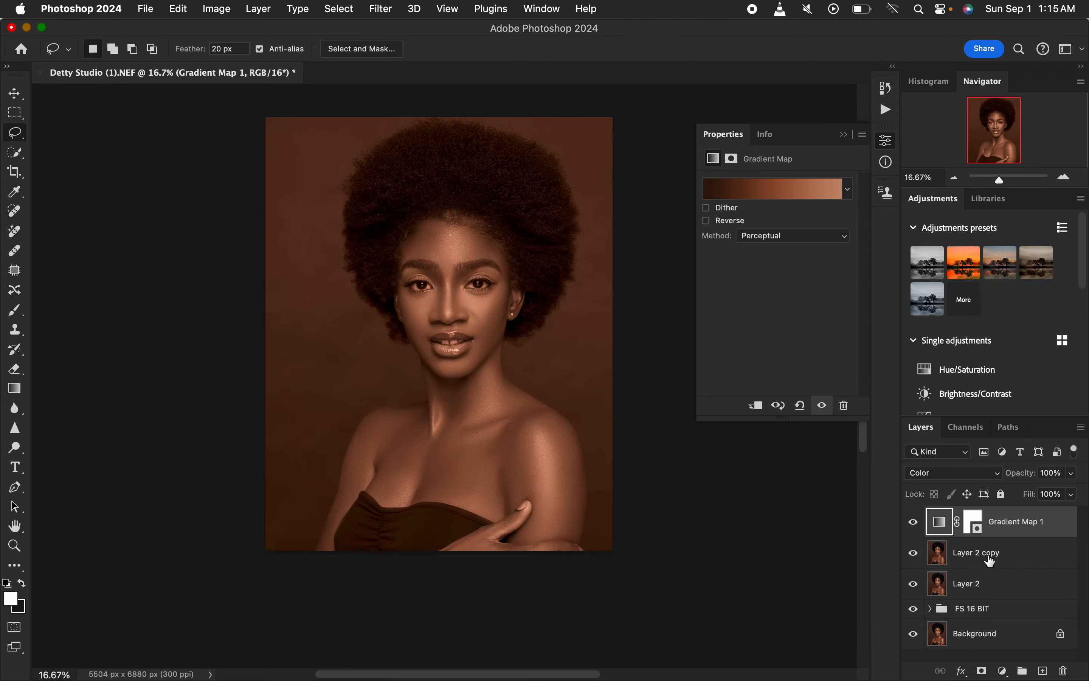
- Hide the Gradient Map 1 layer and select the subject on Layer 2 copy
{"action": "left_click", "coordinate": [914, 522]}
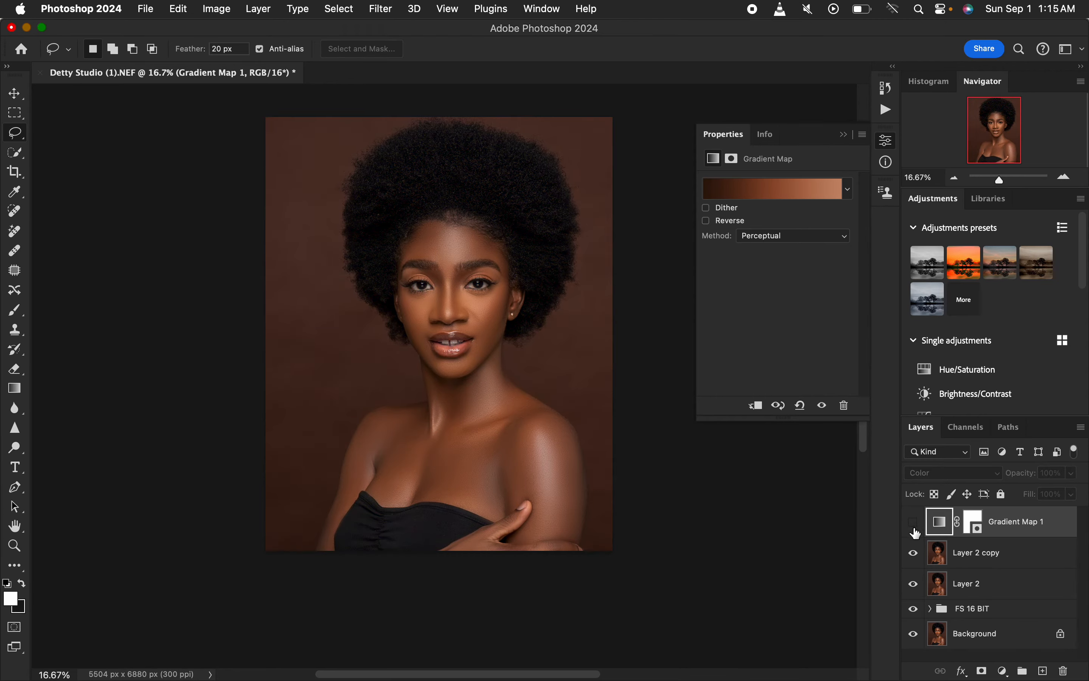
{"action": "left_click", "coordinate": [991, 561]}
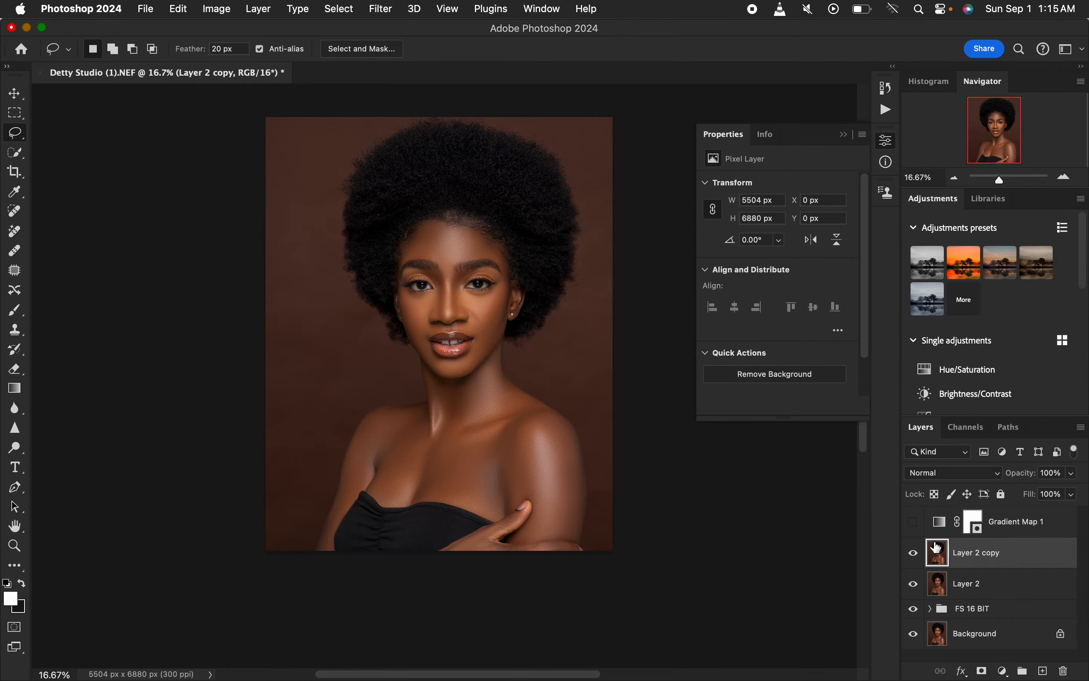
{"action": "left_click", "coordinate": [339, 8]}
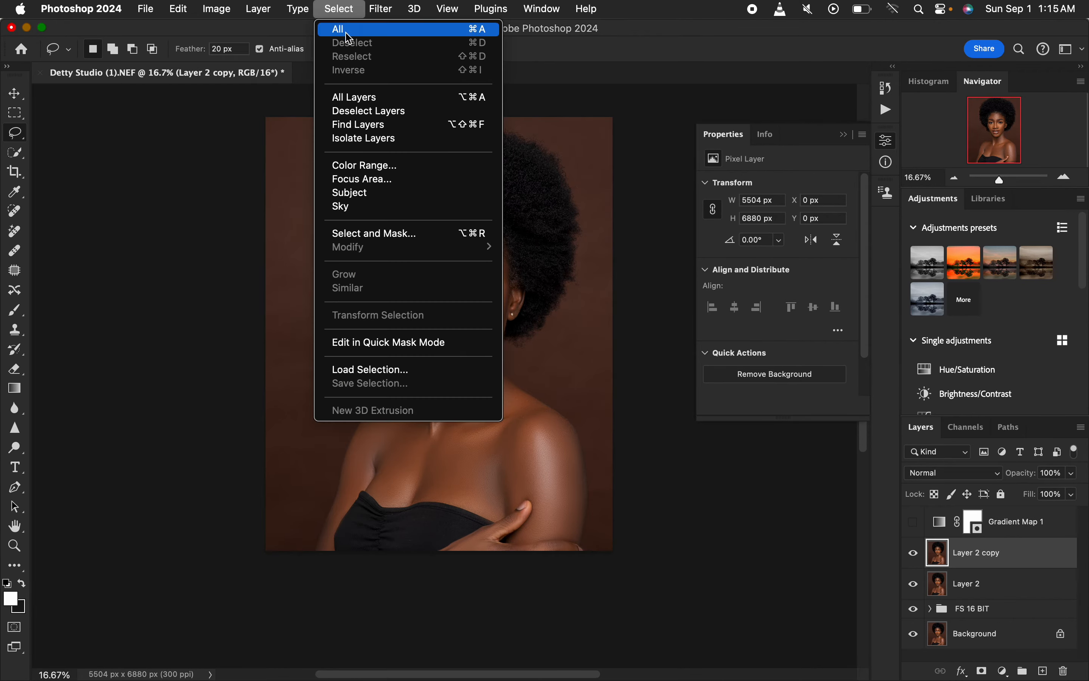
{"action": "left_click", "coordinate": [365, 198]}
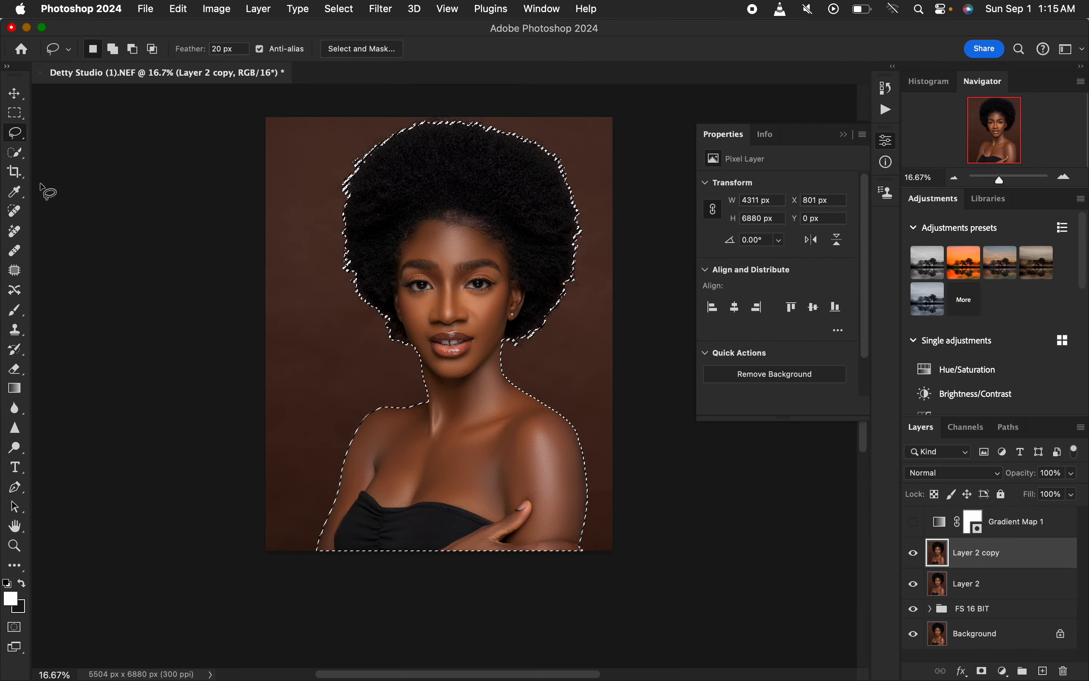
- Subtract the afro hair from the subject selection around the face using the Quick Selection tool with a 400 px brush
{"action": "left_click", "coordinate": [17, 155]}
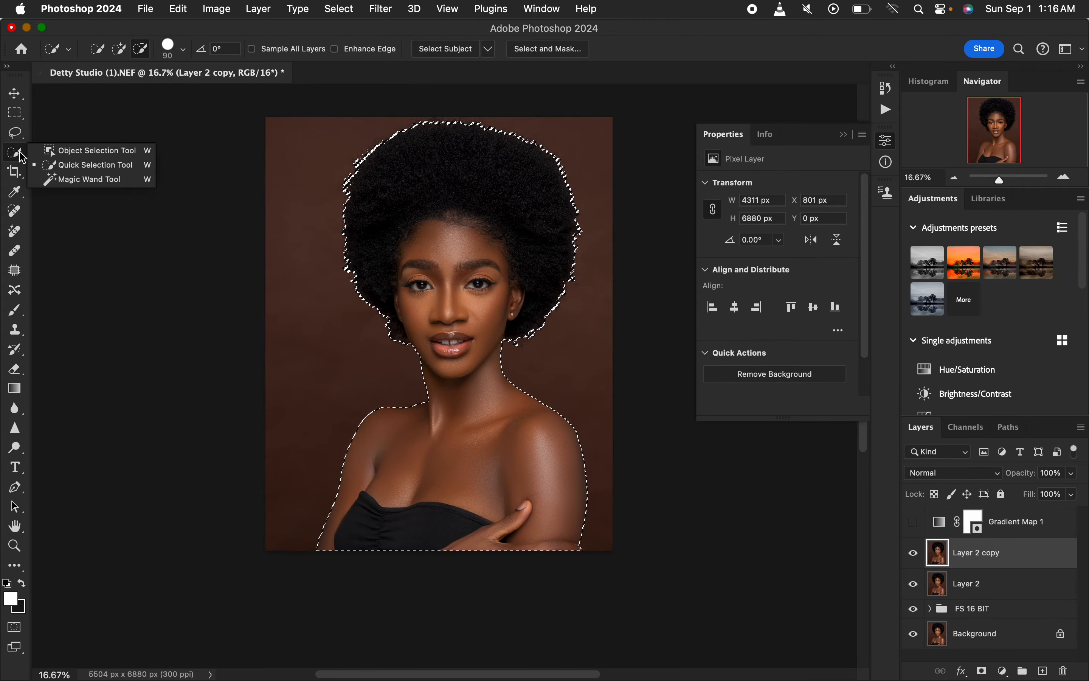
{"action": "left_click", "coordinate": [87, 164]}
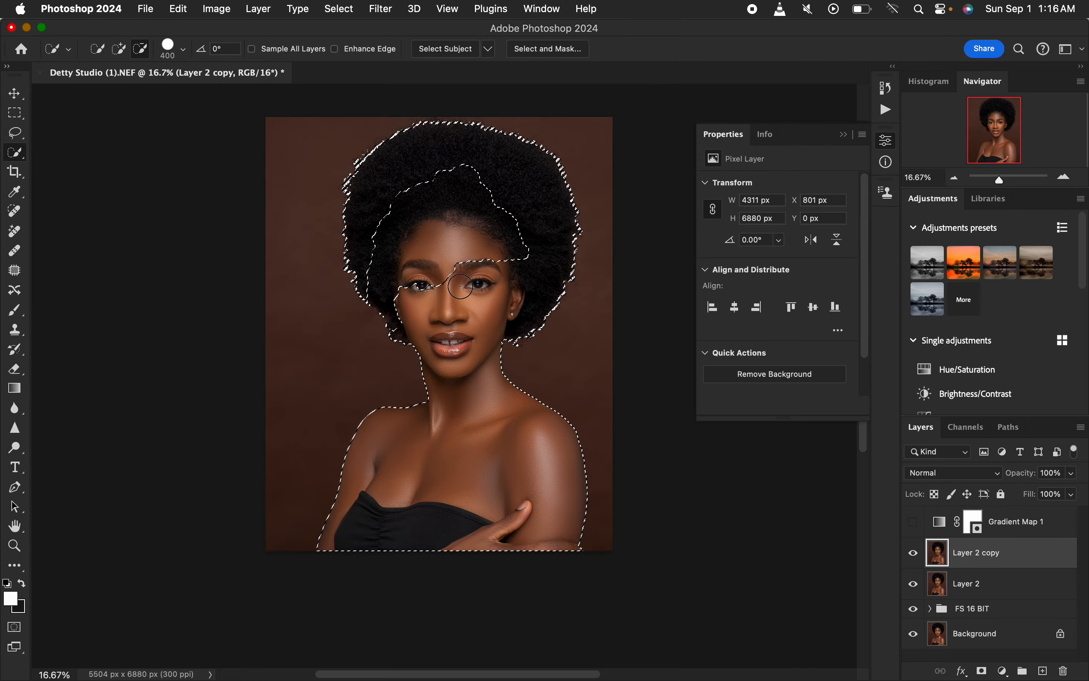
{"action": "left_click", "coordinate": [123, 55]}
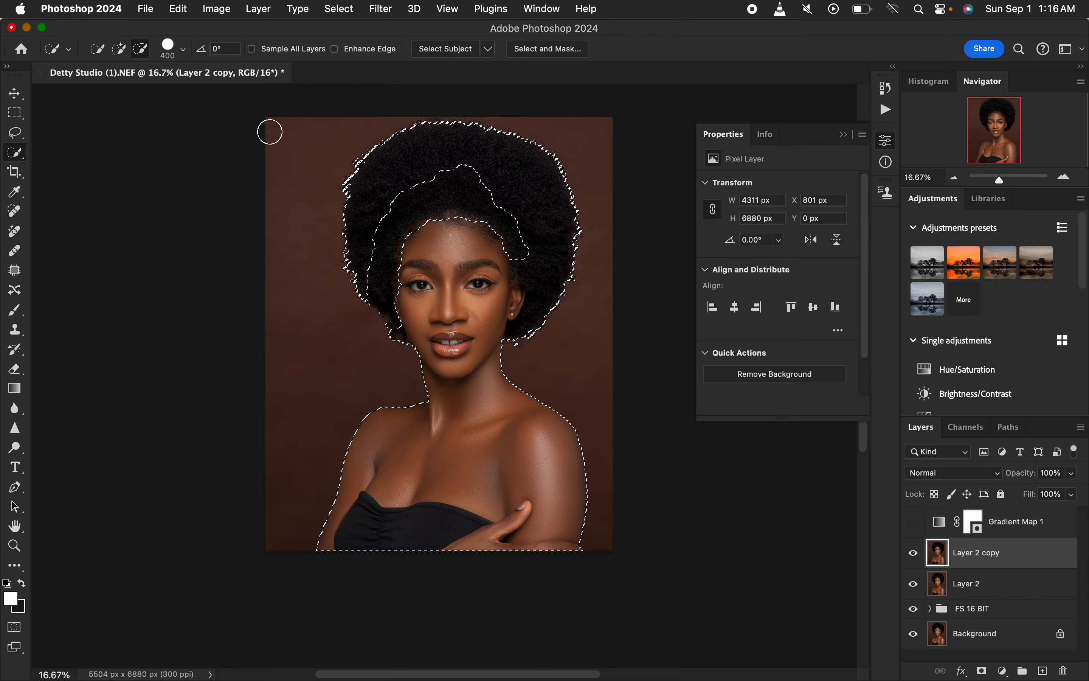
{"action": "left_click", "coordinate": [376, 253], "text": "alt"}
{"action": "mouse_move", "coordinate": [376, 254]}
{"action": "left_mouse_down"}
{"action": "mouse_move", "coordinate": [446, 190]}
{"action": "mouse_move", "coordinate": [402, 182]}
{"action": "mouse_move", "coordinate": [419, 151]}
{"action": "mouse_move", "coordinate": [412, 136]}
{"action": "mouse_move", "coordinate": [498, 157]}
{"action": "mouse_move", "coordinate": [545, 217]}
{"action": "mouse_move", "coordinate": [528, 215]}
{"action": "mouse_move", "coordinate": [551, 272]}
{"action": "mouse_move", "coordinate": [546, 263]}
{"action": "mouse_move", "coordinate": [533, 269]}
{"action": "mouse_move", "coordinate": [546, 305]}
{"action": "mouse_move", "coordinate": [521, 342]}
{"action": "left_mouse_up"}
{"action": "mouse_move", "coordinate": [394, 160]}
{"action": "left_mouse_down"}
{"action": "mouse_move", "coordinate": [348, 172]}
{"action": "mouse_move", "coordinate": [358, 182]}
{"action": "mouse_move", "coordinate": [360, 277]}
{"action": "mouse_move", "coordinate": [396, 350]}
{"action": "left_mouse_up"}
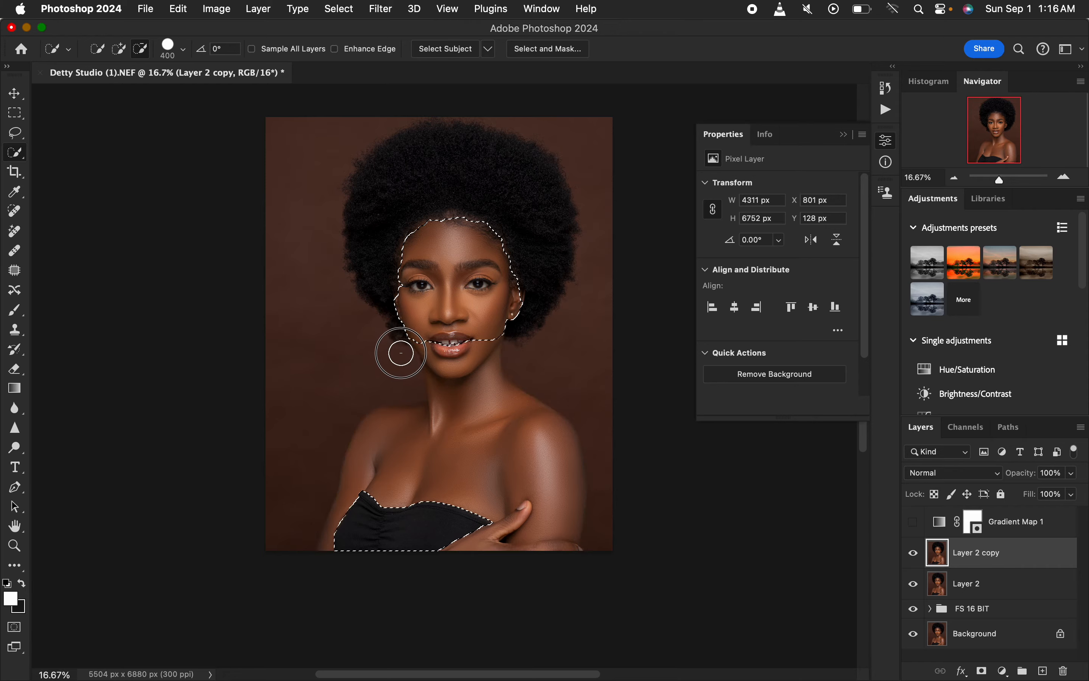
- Add the chin, neck and body back to the selection, and subtract the leftover hair fringes on both sides of the head
{"action": "left_click", "coordinate": [476, 374]}
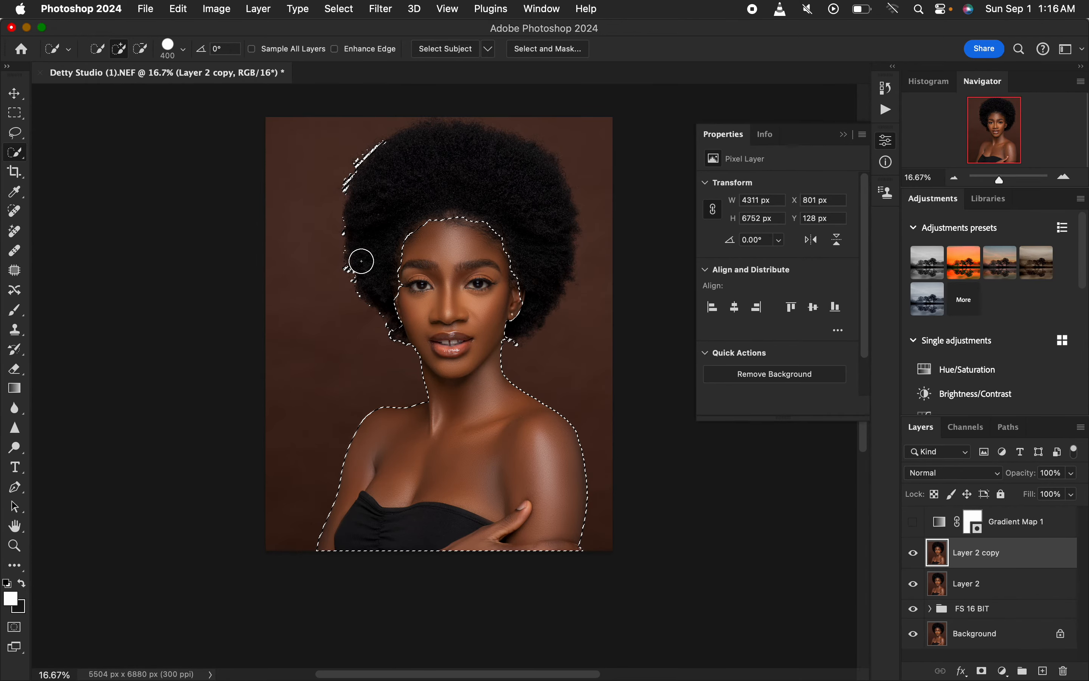
{"action": "key", "text": "alt"}
{"action": "mouse_move", "coordinate": [357, 260]}
{"action": "left_mouse_down"}
{"action": "mouse_move", "coordinate": [382, 143]}
{"action": "mouse_move", "coordinate": [356, 242]}
{"action": "mouse_move", "coordinate": [363, 317]}
{"action": "mouse_move", "coordinate": [397, 338]}
{"action": "left_mouse_up"}
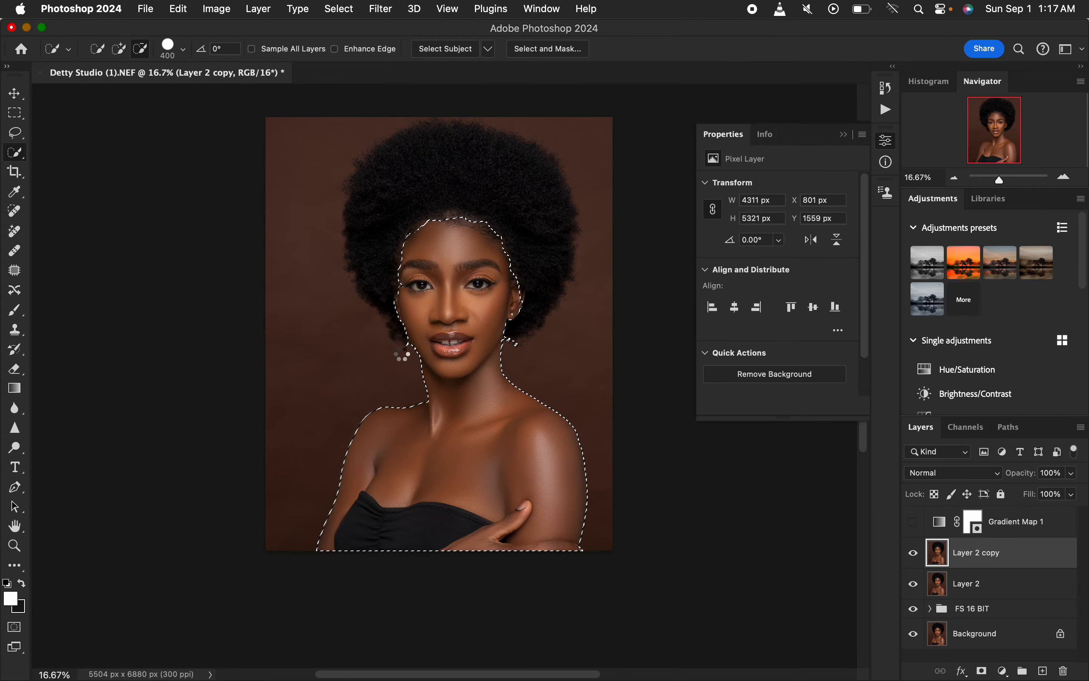
{"action": "left_click", "coordinate": [520, 345], "text": "alt"}
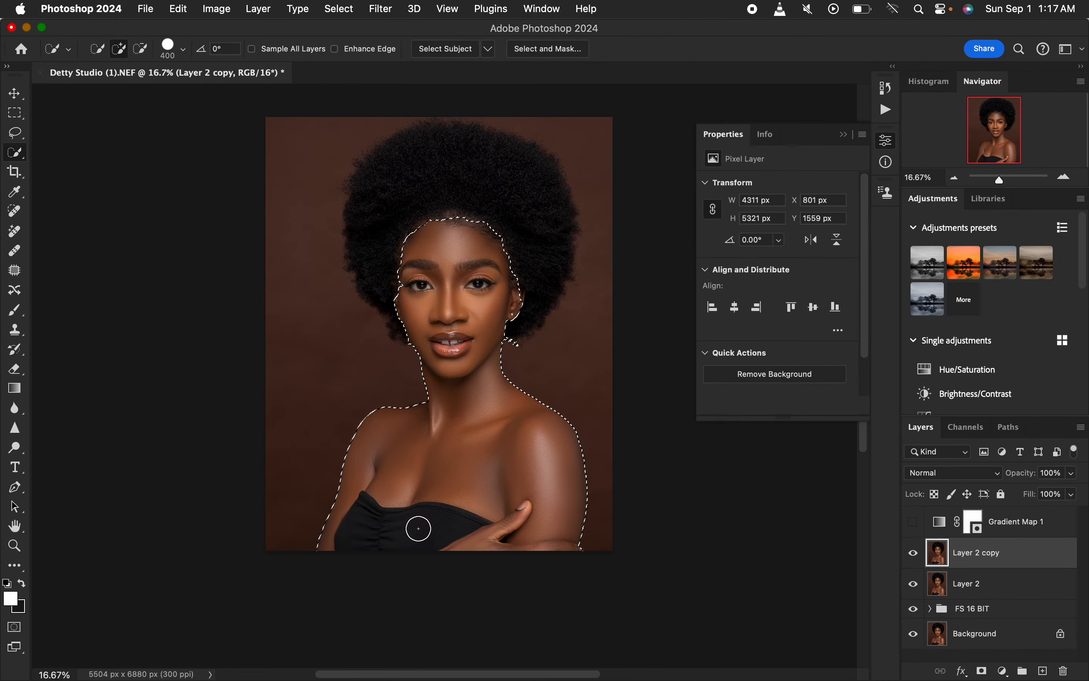
- Try to subtract the black strapless top from the selection, reducing the brush to 175 px for the second attempt
{"action": "left_click", "coordinate": [141, 48]}
{"action": "left_click", "coordinate": [368, 519]}
{"action": "left_click_drag", "start_coordinate": [368, 520], "coordinate": [383, 525]}
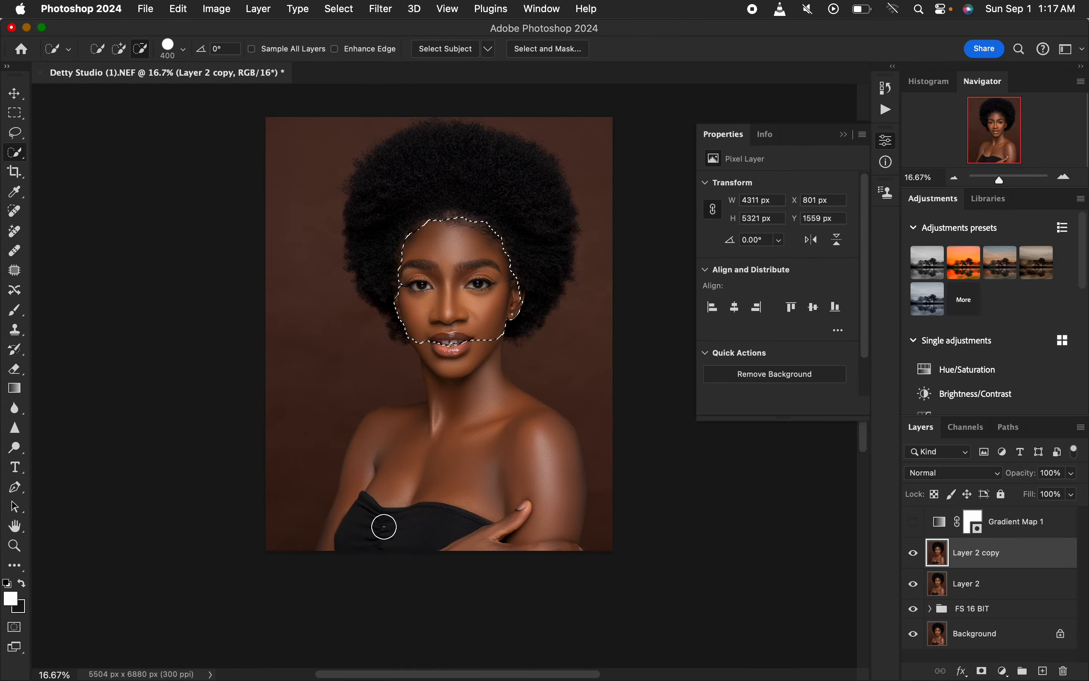
{"action": "key", "text": "super+z"}
{"action": "left_click_drag", "start_coordinate": [375, 525], "coordinate": [388, 529]}
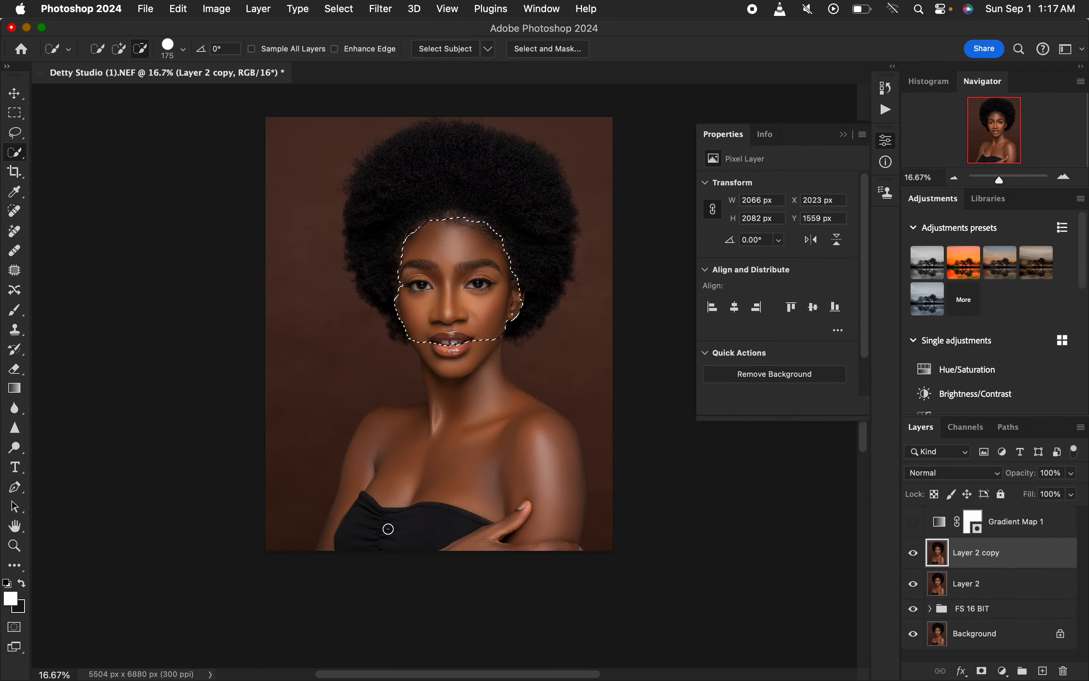
{"action": "key", "text": "super+z"}
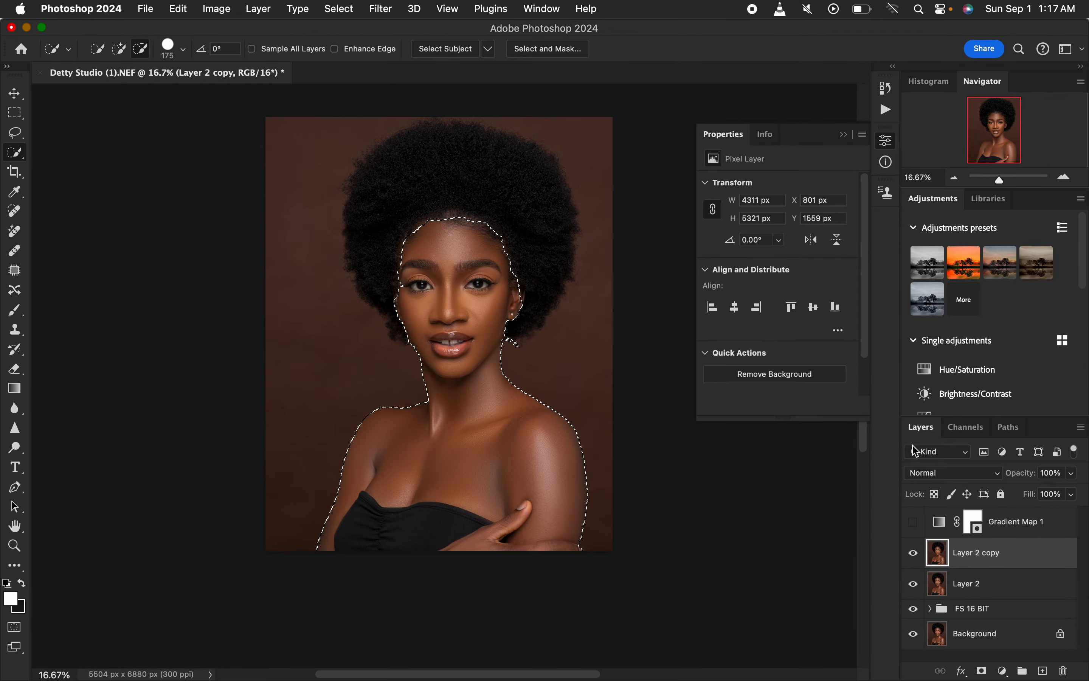
- Add a layer mask from the selection to Layer 2 copy, and put Gradient Map 1 in a new group
{"action": "left_click", "coordinate": [983, 672]}
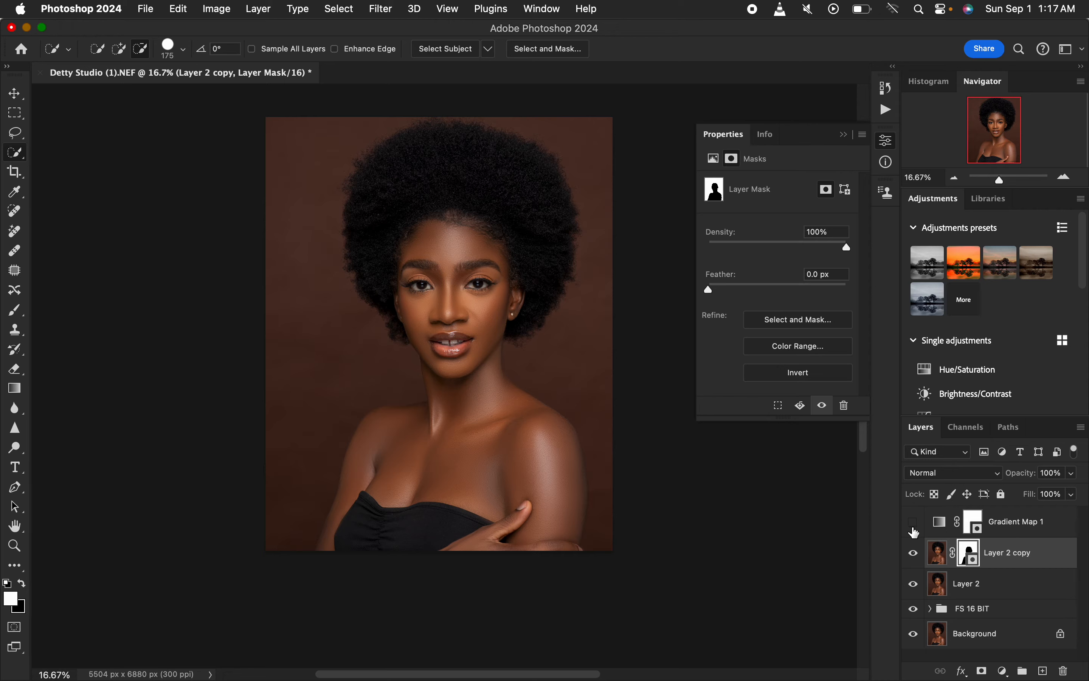
{"action": "left_click", "coordinate": [1018, 525]}
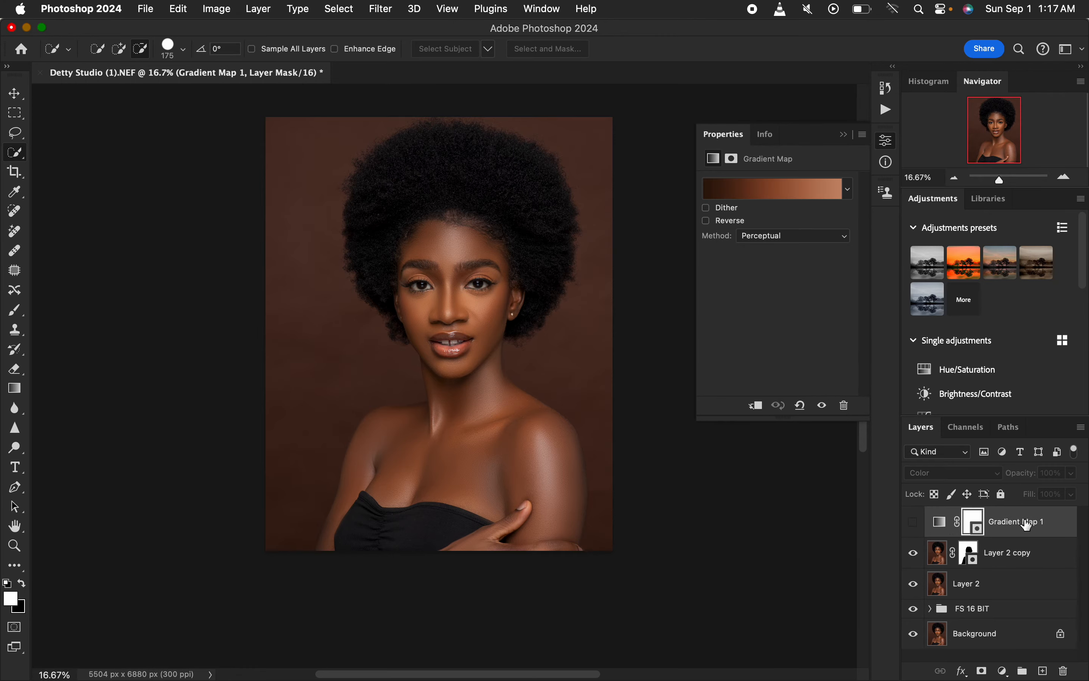
{"action": "left_click_drag", "start_coordinate": [1031, 527], "coordinate": [1023, 673]}
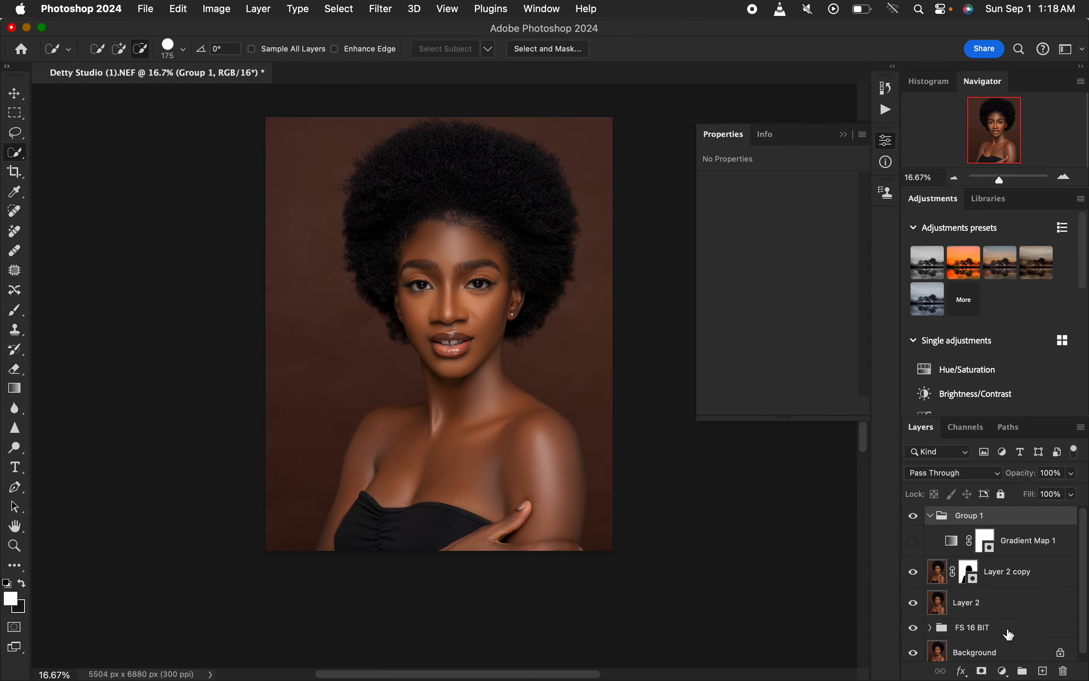
{"action": "left_click", "coordinate": [931, 515]}
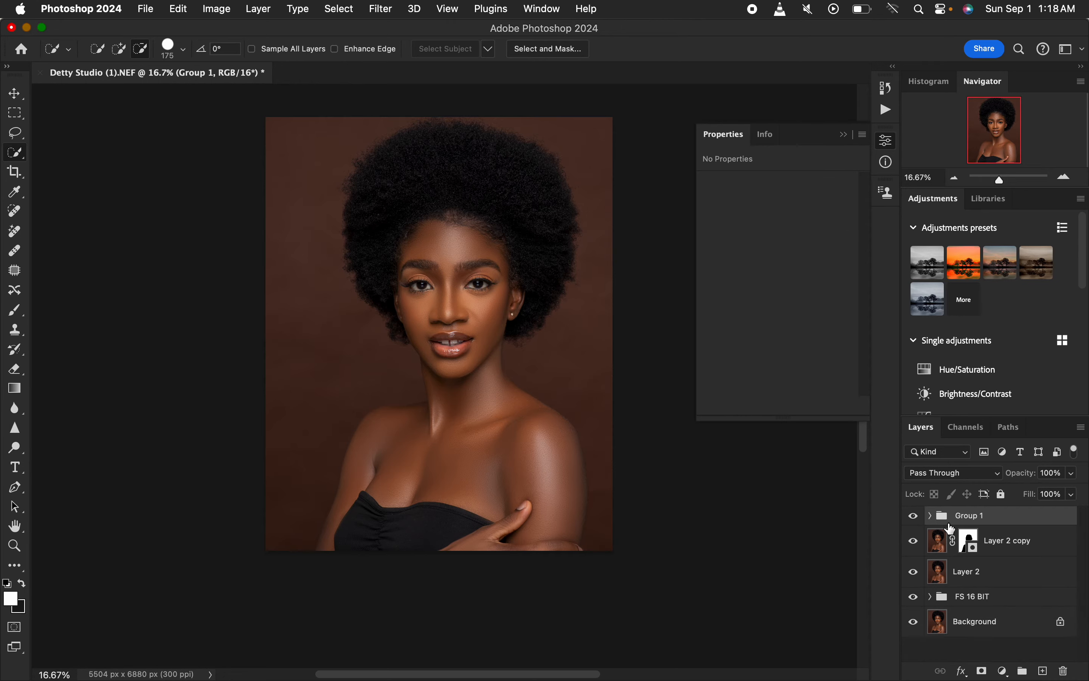
{"action": "left_click", "coordinate": [931, 516]}
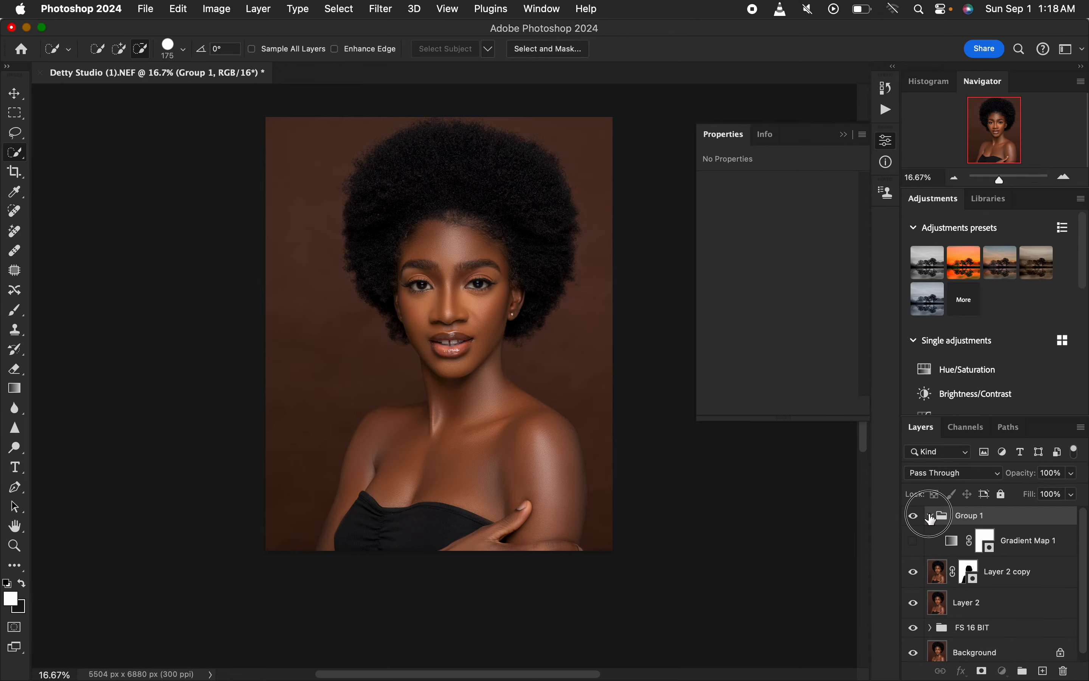
{"action": "left_click", "coordinate": [931, 515]}
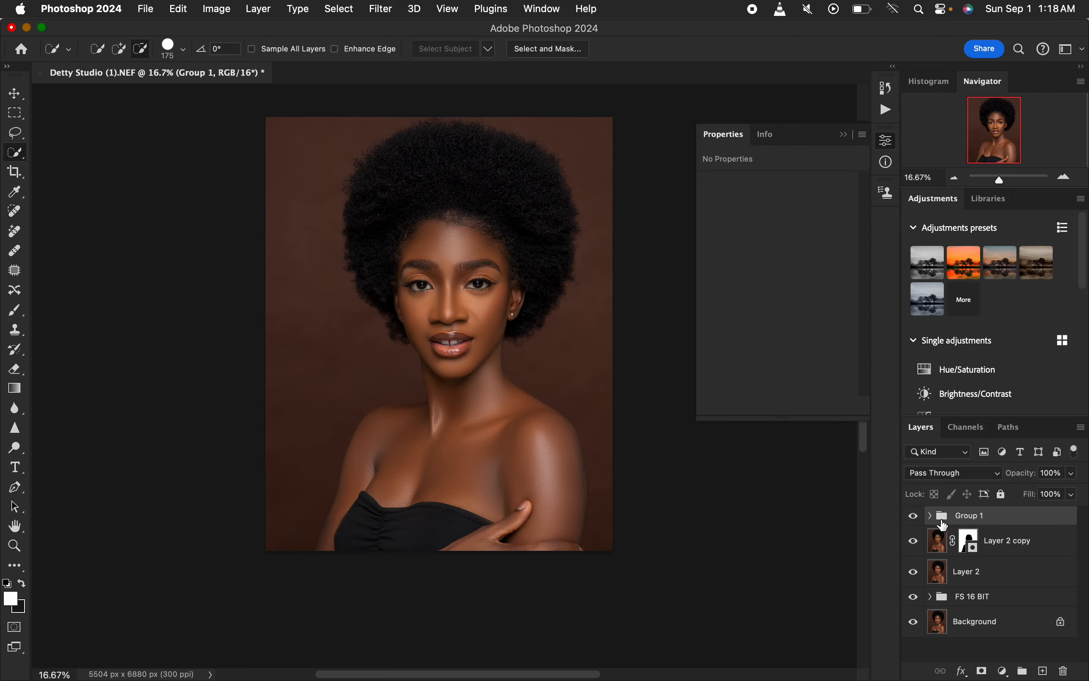
- Move Layer 2 copy's mask, inverted, onto Group 1 and show the Gradient Map 1 layer inside it
{"action": "left_click", "coordinate": [971, 540], "text": "shift"}
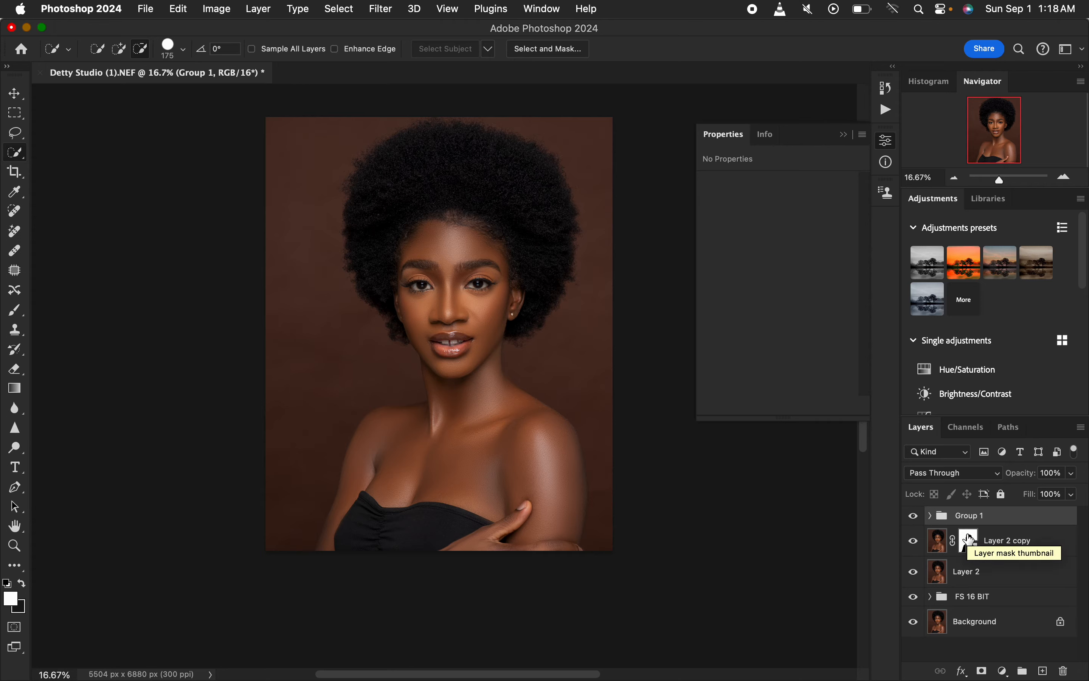
{"action": "mouse_move", "coordinate": [970, 541]}
{"action": "left_mouse_down"}
{"action": "mouse_move", "coordinate": [973, 516]}
{"action": "mouse_move", "coordinate": [976, 527]}
{"action": "left_mouse_up"}
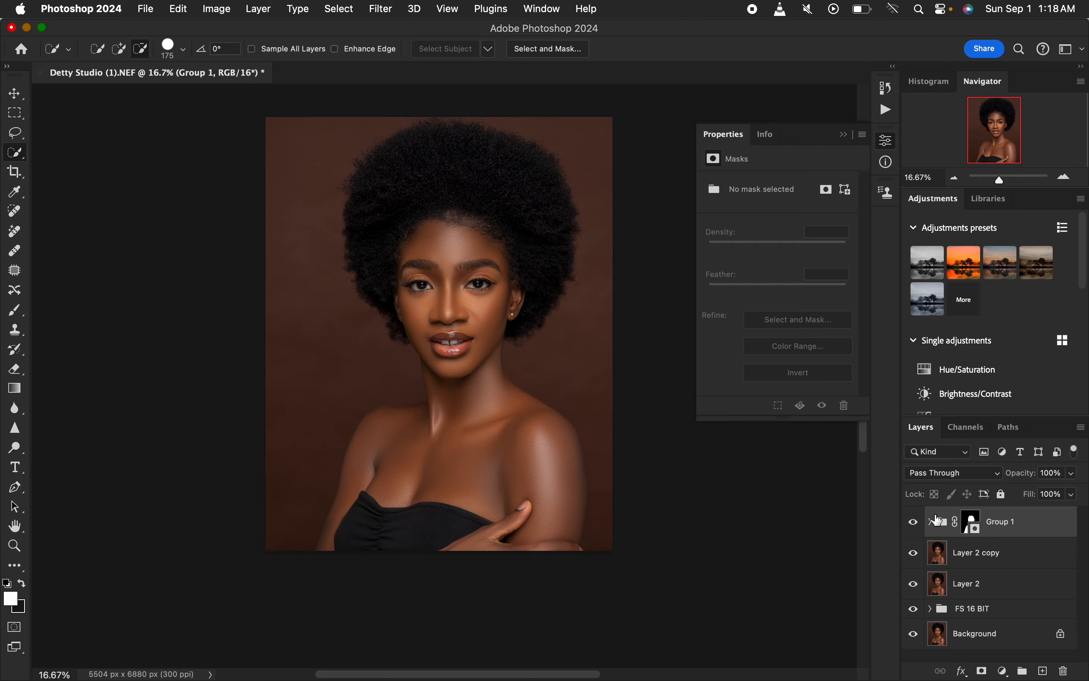
{"action": "left_click", "coordinate": [931, 522]}
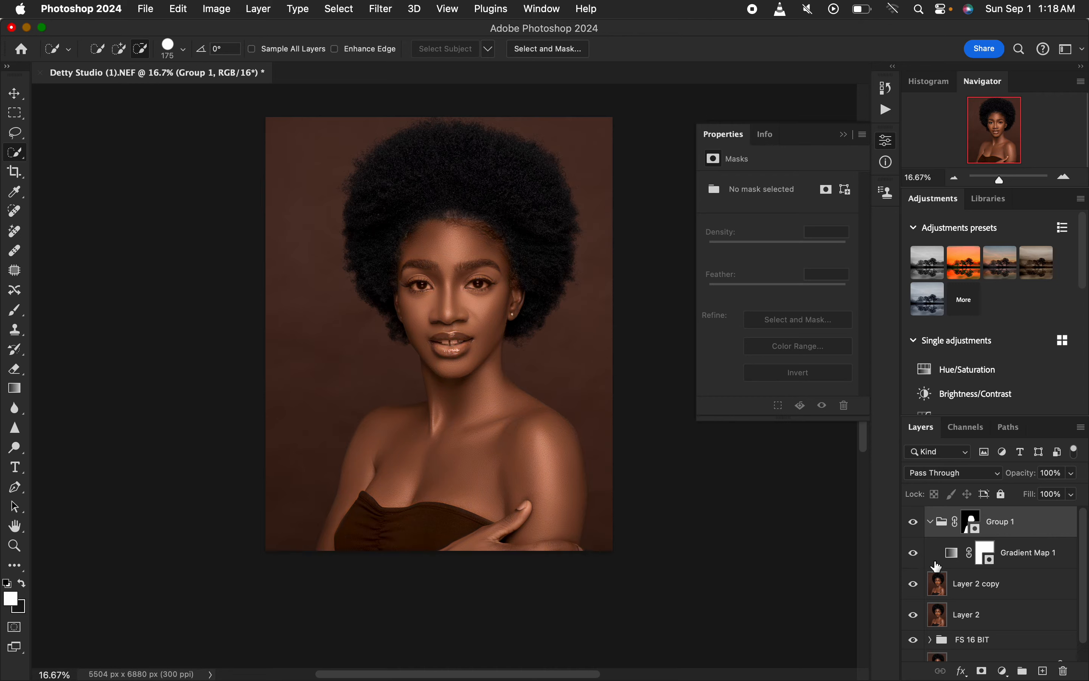
{"action": "left_click", "coordinate": [933, 523]}
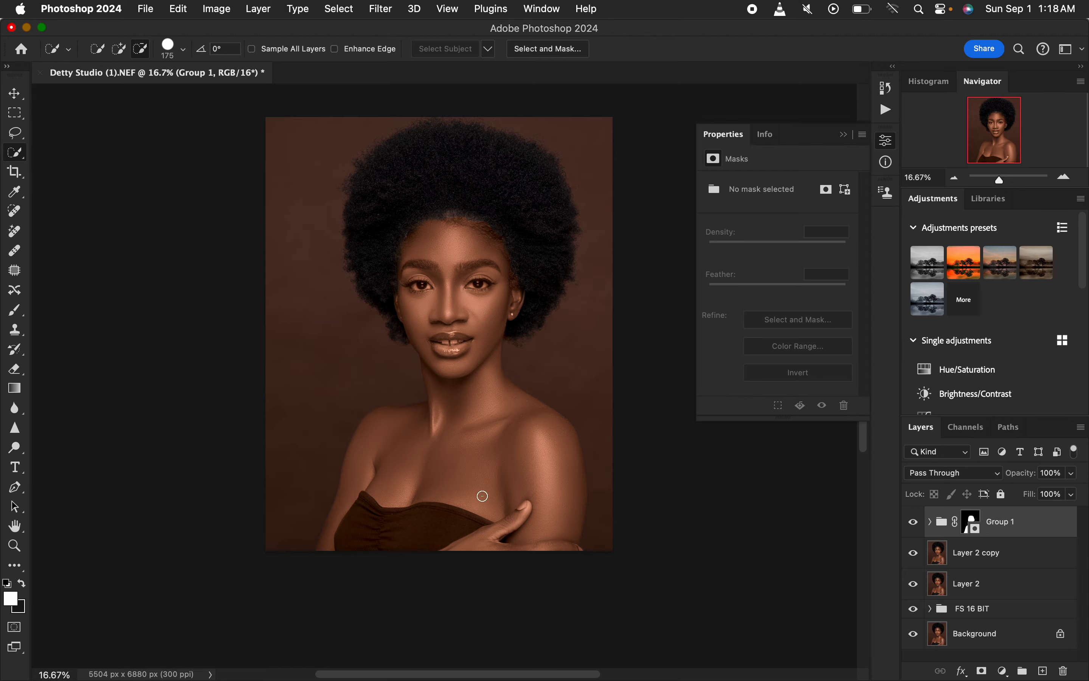
- Paint black over the strapless top on Group 1's mask with a soft round 300 px brush at 0% hardness
{"action": "left_click", "coordinate": [15, 310]}
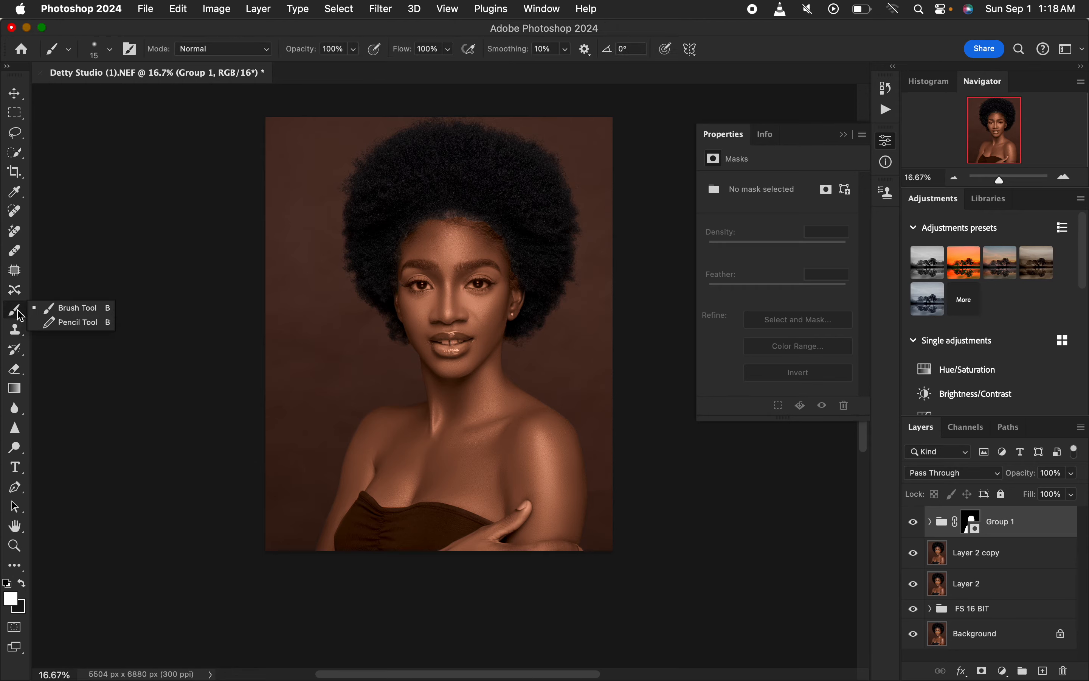
{"action": "left_click", "coordinate": [73, 309]}
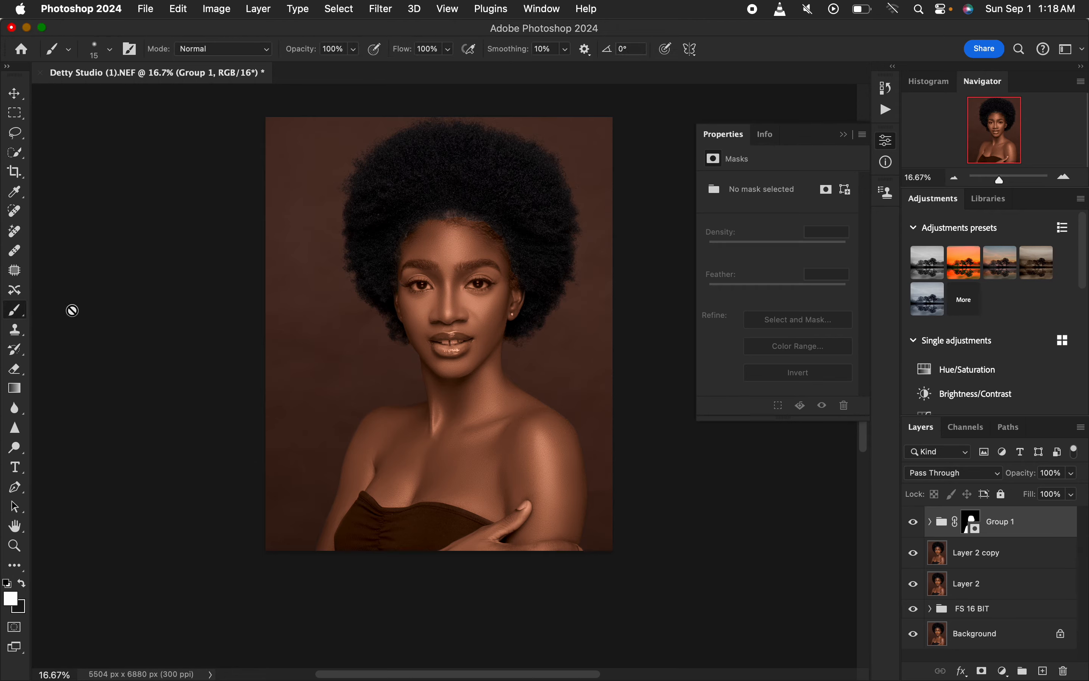
{"action": "left_click", "coordinate": [971, 521]}
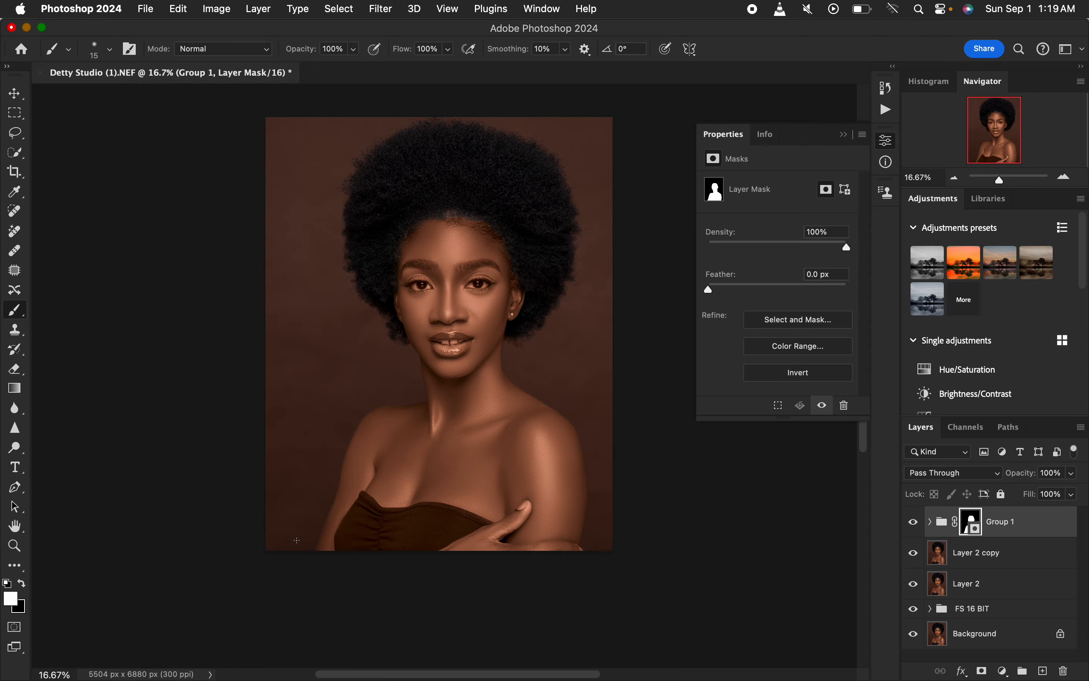
{"action": "left_click", "coordinate": [22, 583]}
{"action": "key", "text": "super+equal"}
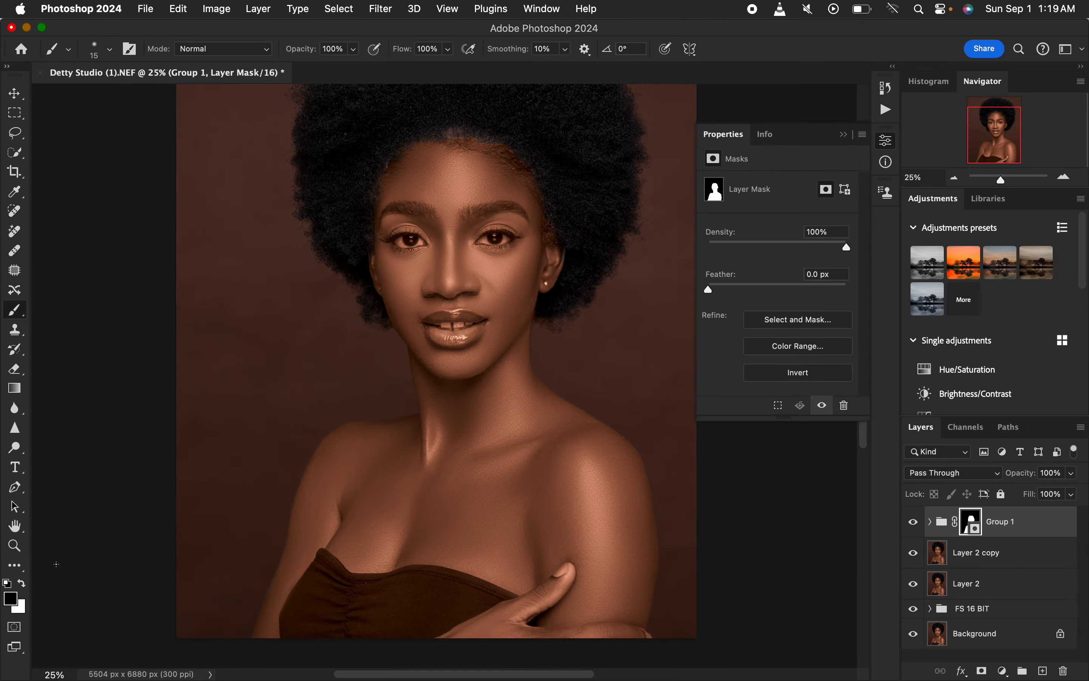
{"action": "left_click", "coordinate": [23, 583]}
{"action": "left_click", "coordinate": [23, 583]}
{"action": "key", "text": "bracketright"}
{"action": "key", "text": "bracketright"}
{"action": "key", "text": "bracketright"}
{"action": "key", "text": "bracketright"}
{"action": "mouse_move", "coordinate": [389, 601]}
{"action": "left_mouse_down"}
{"action": "mouse_move", "coordinate": [344, 589]}
{"action": "mouse_move", "coordinate": [326, 564]}
{"action": "mouse_move", "coordinate": [351, 585]}
{"action": "mouse_move", "coordinate": [335, 574]}
{"action": "mouse_move", "coordinate": [309, 615]}
{"action": "mouse_move", "coordinate": [365, 616]}
{"action": "mouse_move", "coordinate": [362, 597]}
{"action": "mouse_move", "coordinate": [419, 588]}
{"action": "left_mouse_up"}
{"action": "left_click_drag", "start_coordinate": [421, 579], "coordinate": [449, 586]}
{"action": "left_click", "coordinate": [110, 49]}
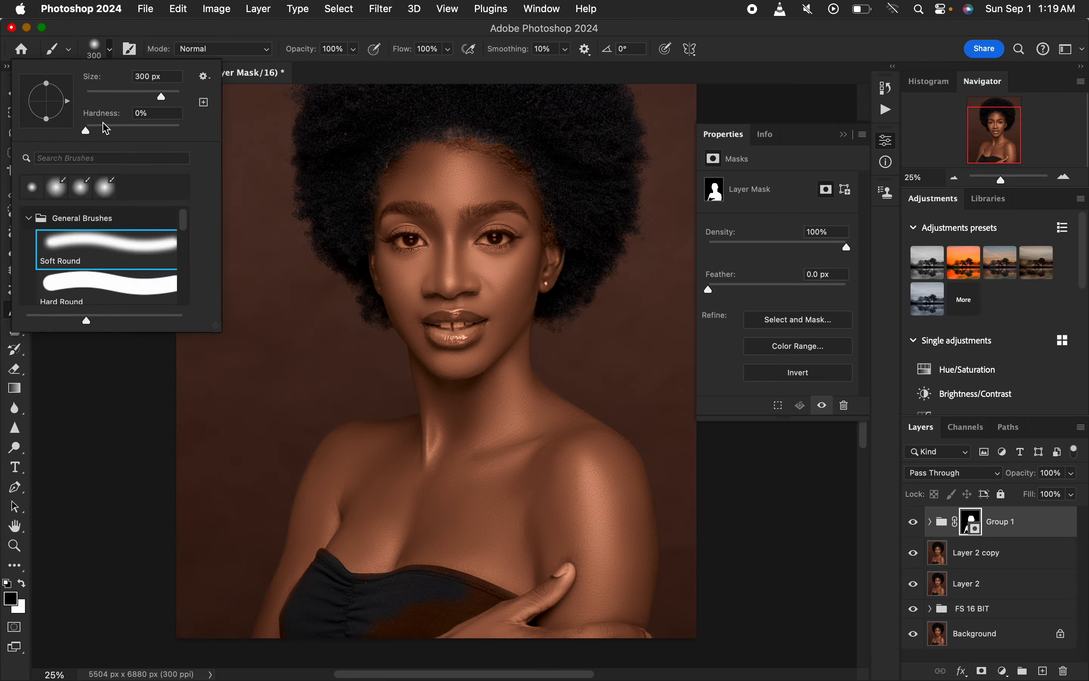
{"action": "left_click", "coordinate": [110, 58]}
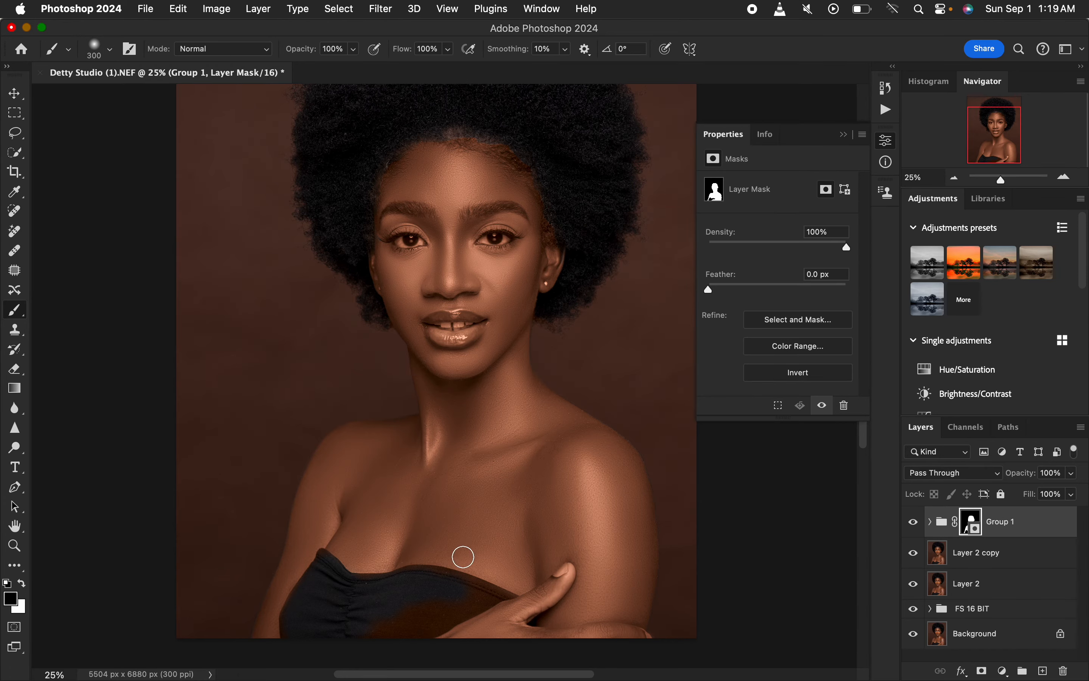
{"action": "mouse_move", "coordinate": [437, 576]}
{"action": "left_mouse_down"}
{"action": "mouse_move", "coordinate": [487, 590]}
{"action": "mouse_move", "coordinate": [397, 644]}
{"action": "mouse_move", "coordinate": [391, 628]}
{"action": "mouse_move", "coordinate": [438, 603]}
{"action": "left_mouse_up"}
- Paint black over the lips and teeth on Group 1's mask with a 90 px soft brush
{"action": "key", "text": "super+equal"}
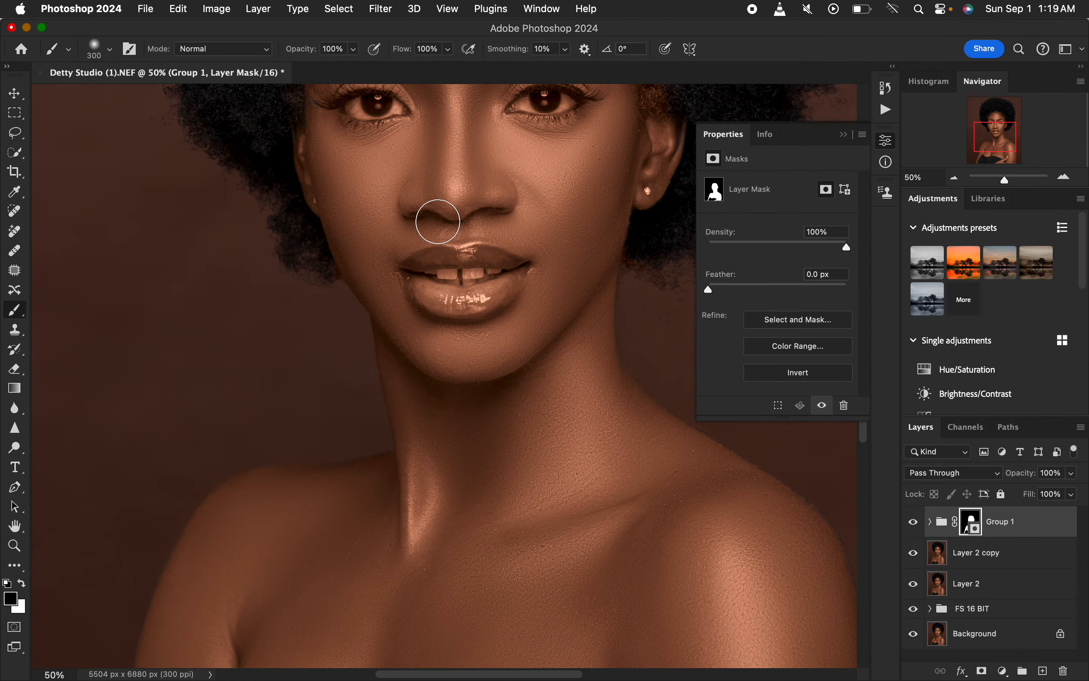
{"action": "key", "text": "bracketleft"}
{"action": "key", "text": "bracketleft"}
{"action": "key", "text": "bracketleft"}
{"action": "key", "text": "bracketleft"}
{"action": "key", "text": "bracketleft"}
{"action": "key", "text": "bracketleft"}
{"action": "key", "text": "bracketleft"}
{"action": "mouse_move", "coordinate": [422, 275]}
{"action": "left_mouse_down"}
{"action": "mouse_move", "coordinate": [475, 297]}
{"action": "mouse_move", "coordinate": [477, 306]}
{"action": "mouse_move", "coordinate": [503, 293]}
{"action": "left_mouse_up"}
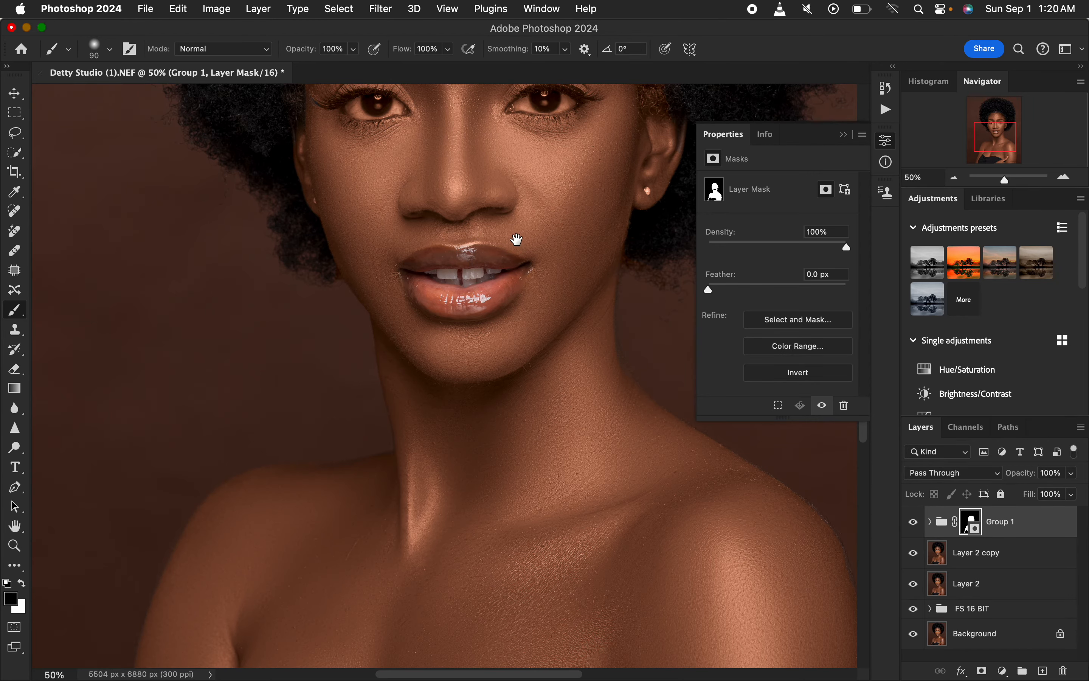
- Paint black over both eyes and both eyebrows on Group 1's mask to bring back their original colour
{"action": "left_click_drag", "start_coordinate": [517, 238], "coordinate": [521, 350]}
{"action": "mouse_move", "coordinate": [371, 232]}
{"action": "left_mouse_down"}
{"action": "mouse_move", "coordinate": [347, 215]}
{"action": "mouse_move", "coordinate": [393, 210]}
{"action": "mouse_move", "coordinate": [351, 208]}
{"action": "mouse_move", "coordinate": [393, 199]}
{"action": "mouse_move", "coordinate": [369, 194]}
{"action": "mouse_move", "coordinate": [407, 219]}
{"action": "mouse_move", "coordinate": [326, 219]}
{"action": "left_mouse_up"}
{"action": "mouse_move", "coordinate": [551, 211]}
{"action": "left_mouse_down"}
{"action": "mouse_move", "coordinate": [584, 208]}
{"action": "mouse_move", "coordinate": [566, 207]}
{"action": "left_mouse_up"}
{"action": "mouse_move", "coordinate": [520, 161]}
{"action": "left_mouse_down"}
{"action": "mouse_move", "coordinate": [573, 150]}
{"action": "mouse_move", "coordinate": [510, 166]}
{"action": "mouse_move", "coordinate": [593, 155]}
{"action": "mouse_move", "coordinate": [563, 151]}
{"action": "mouse_move", "coordinate": [604, 161]}
{"action": "left_mouse_up"}
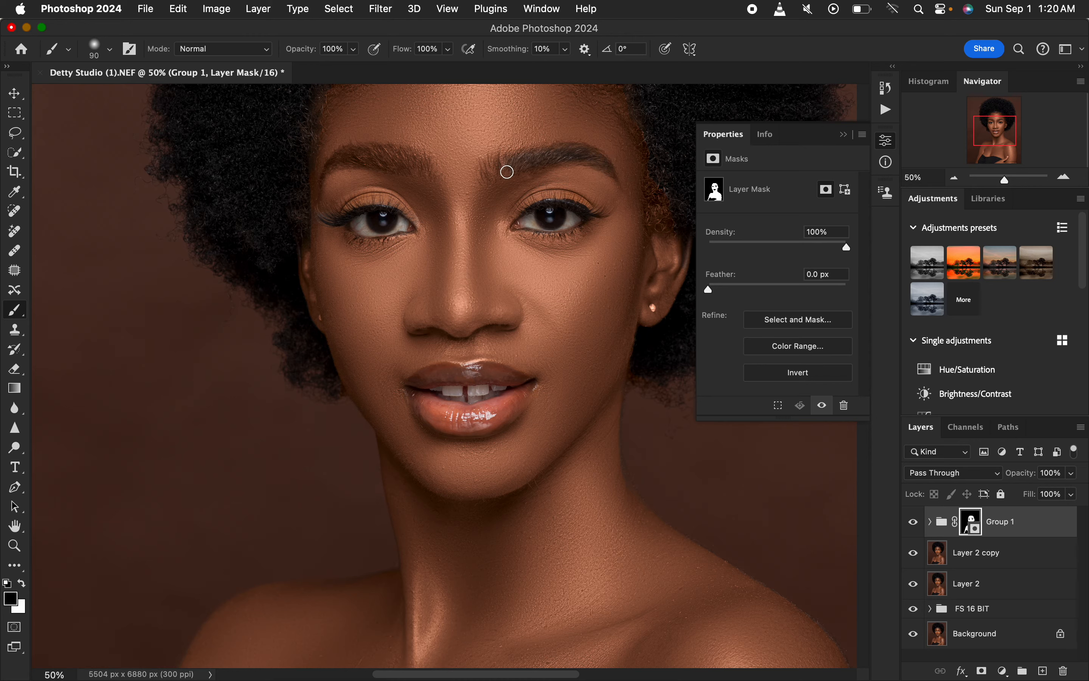
{"action": "mouse_move", "coordinate": [350, 154]}
{"action": "left_mouse_down"}
{"action": "mouse_move", "coordinate": [384, 166]}
{"action": "mouse_move", "coordinate": [393, 153]}
{"action": "left_mouse_up"}
- Paint black along the hairline across the forehead and down both temples on Group 1's mask
{"action": "left_click_drag", "start_coordinate": [603, 145], "coordinate": [592, 363]}
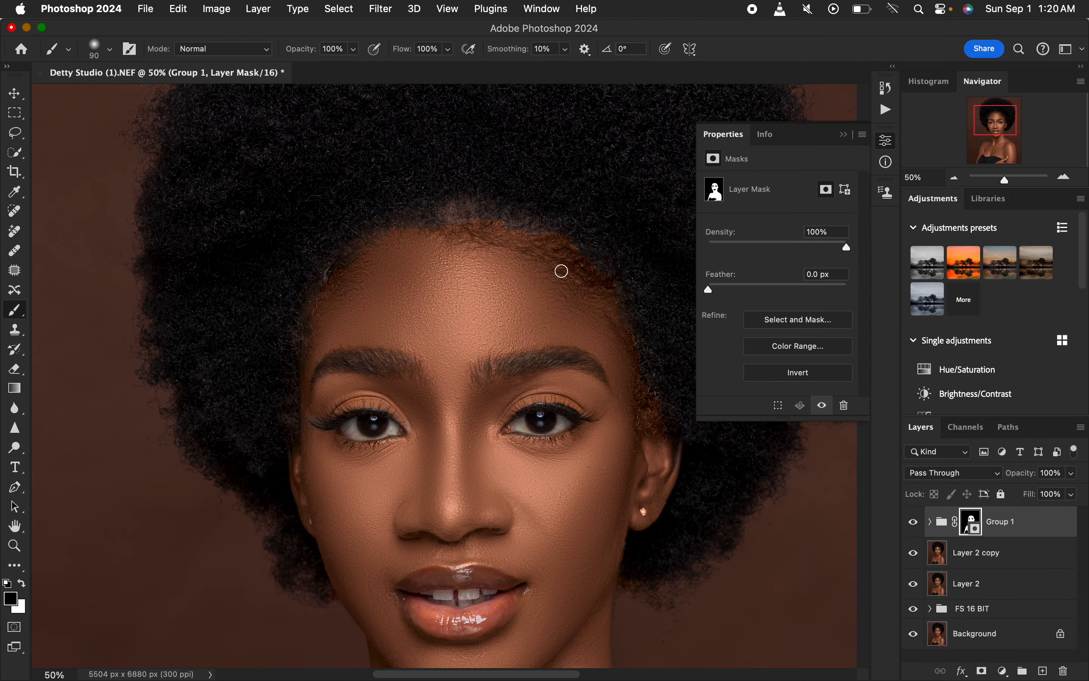
{"action": "mouse_move", "coordinate": [477, 228]}
{"action": "left_mouse_down"}
{"action": "mouse_move", "coordinate": [595, 255]}
{"action": "mouse_move", "coordinate": [548, 252]}
{"action": "mouse_move", "coordinate": [616, 284]}
{"action": "mouse_move", "coordinate": [565, 257]}
{"action": "mouse_move", "coordinate": [619, 297]}
{"action": "mouse_move", "coordinate": [546, 257]}
{"action": "mouse_move", "coordinate": [633, 313]}
{"action": "mouse_move", "coordinate": [640, 342]}
{"action": "mouse_move", "coordinate": [562, 242]}
{"action": "mouse_move", "coordinate": [451, 216]}
{"action": "mouse_move", "coordinate": [562, 259]}
{"action": "left_mouse_up"}
{"action": "key", "text": "x"}
{"action": "key", "text": "x"}
{"action": "mouse_move", "coordinate": [652, 381]}
{"action": "left_mouse_down"}
{"action": "mouse_move", "coordinate": [632, 485]}
{"action": "mouse_move", "coordinate": [660, 416]}
{"action": "mouse_move", "coordinate": [678, 435]}
{"action": "mouse_move", "coordinate": [628, 304]}
{"action": "mouse_move", "coordinate": [600, 269]}
{"action": "mouse_move", "coordinate": [506, 203]}
{"action": "mouse_move", "coordinate": [466, 193]}
{"action": "mouse_move", "coordinate": [323, 270]}
{"action": "mouse_move", "coordinate": [318, 297]}
{"action": "mouse_move", "coordinate": [356, 239]}
{"action": "mouse_move", "coordinate": [338, 276]}
{"action": "left_mouse_up"}
{"action": "mouse_move", "coordinate": [569, 218]}
{"action": "left_mouse_down"}
{"action": "mouse_move", "coordinate": [630, 289]}
{"action": "mouse_move", "coordinate": [669, 413]}
{"action": "left_mouse_up"}
- Lower Group 1's opacity to 78% and compare the whole portrait with and without the group
{"action": "key", "text": "super+minus"}
{"action": "key", "text": "super+minus"}
{"action": "key", "text": "super+minus"}
{"action": "key", "text": "super+minus"}
{"action": "key", "text": "super+equal"}
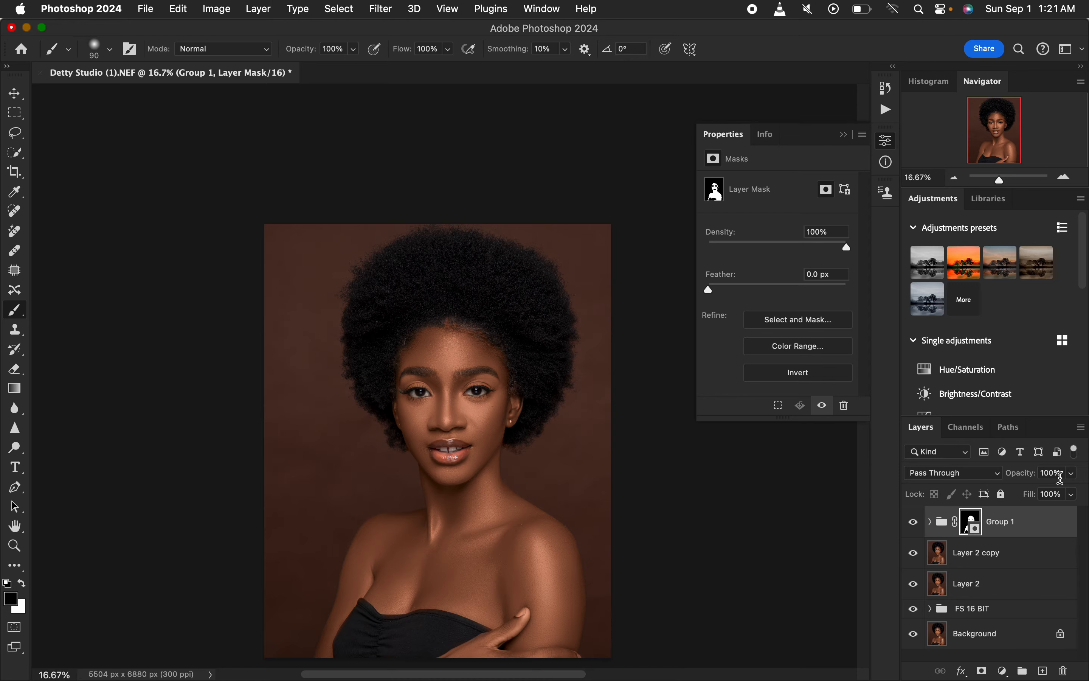
{"action": "left_click", "coordinate": [1073, 477]}
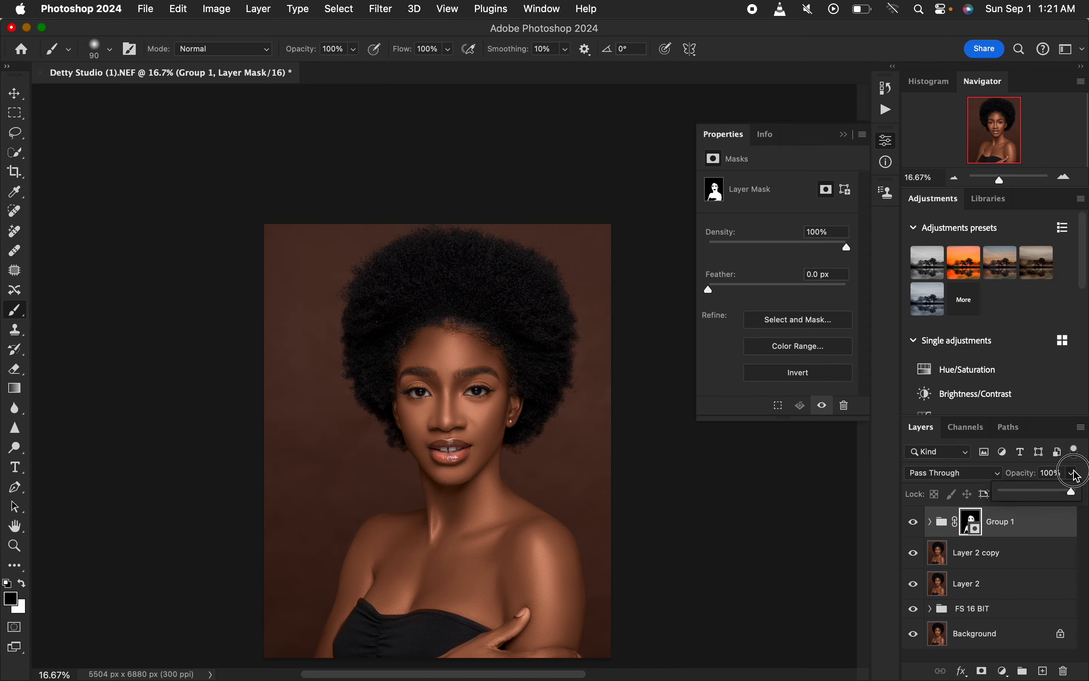
{"action": "mouse_move", "coordinate": [1072, 491]}
{"action": "left_mouse_down"}
{"action": "mouse_move", "coordinate": [1046, 499]}
{"action": "mouse_move", "coordinate": [1058, 491]}
{"action": "left_mouse_up"}
{"action": "left_click", "coordinate": [914, 522]}
{"action": "left_click", "coordinate": [915, 522]}
{"action": "left_click", "coordinate": [915, 523]}
{"action": "left_click", "coordinate": [916, 523]}
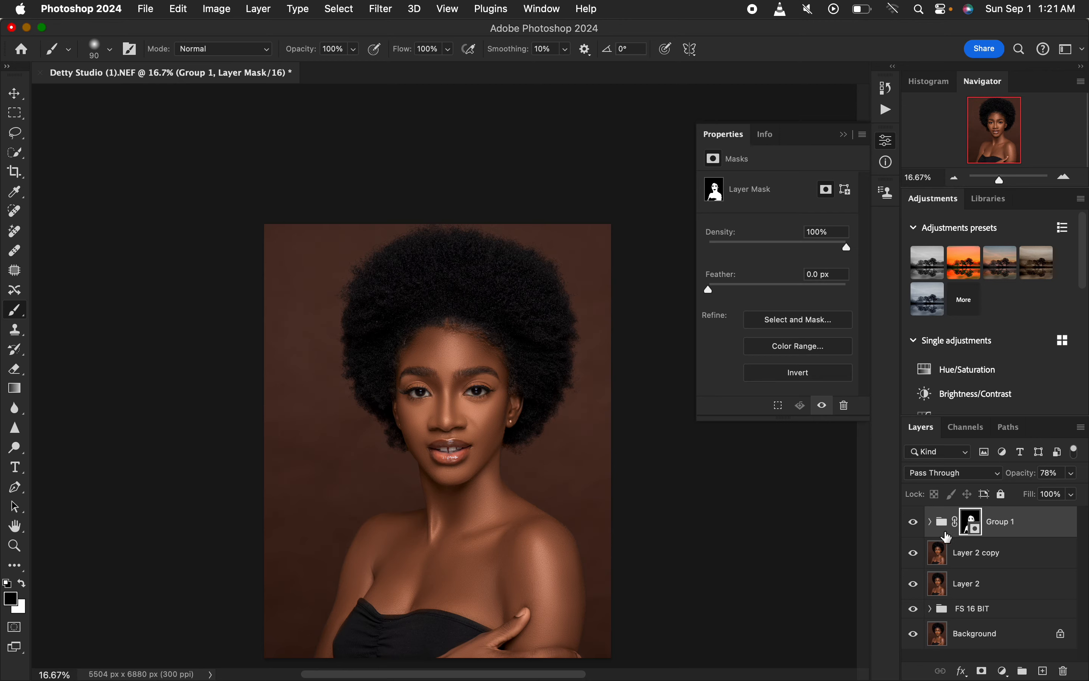
- Add a Black & White adjustment layer above Group 1
{"action": "left_click", "coordinate": [1003, 671]}
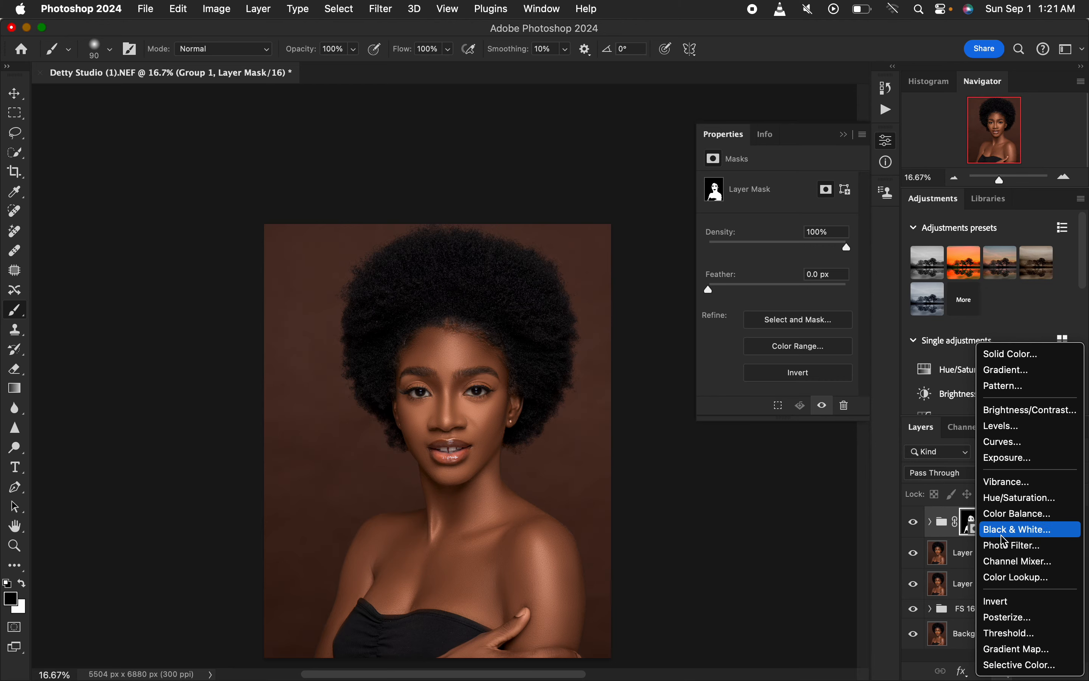
{"action": "left_click", "coordinate": [1004, 531]}
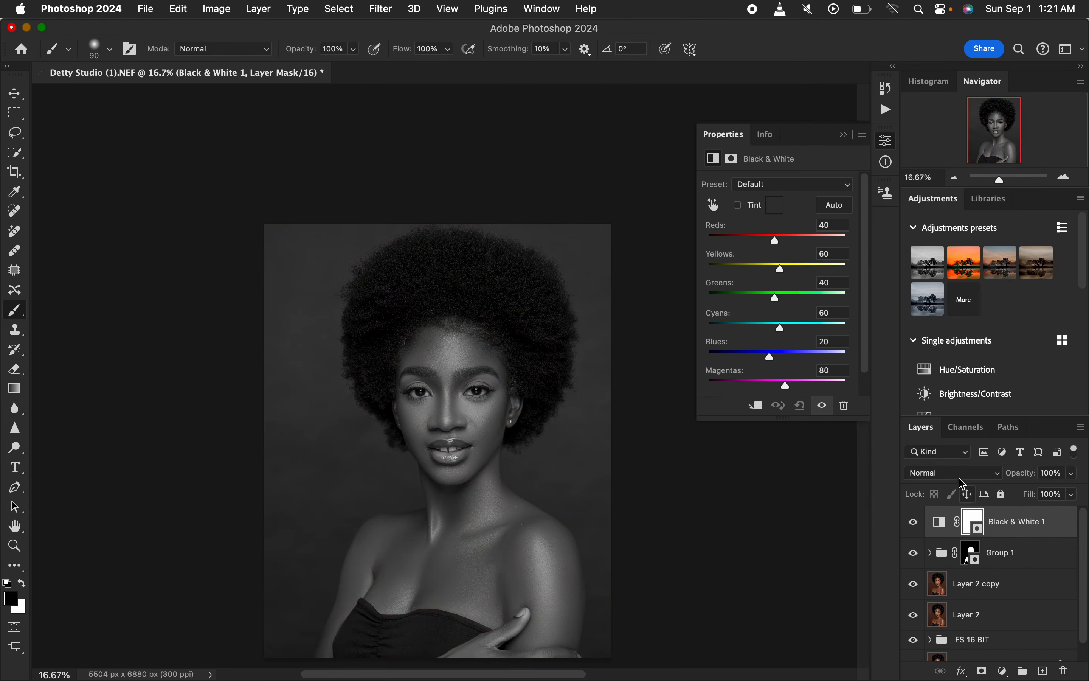
- Set the Black & White layer's blending mode to Multiply and its opacity to 10%
{"action": "left_click", "coordinate": [950, 473]}
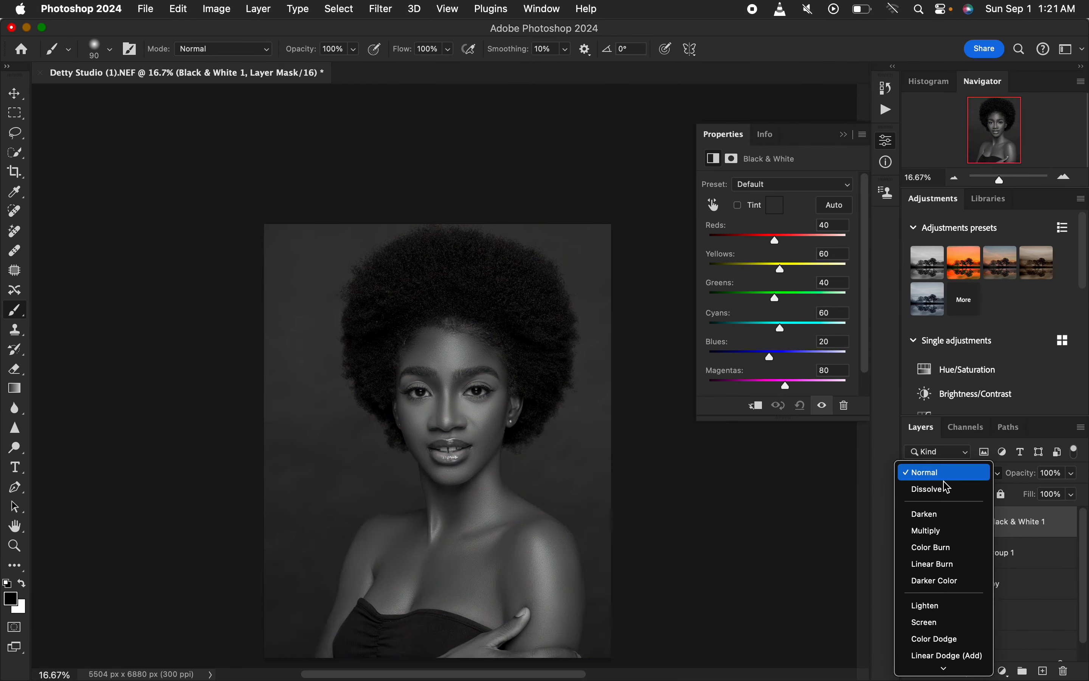
{"action": "left_click", "coordinate": [942, 533]}
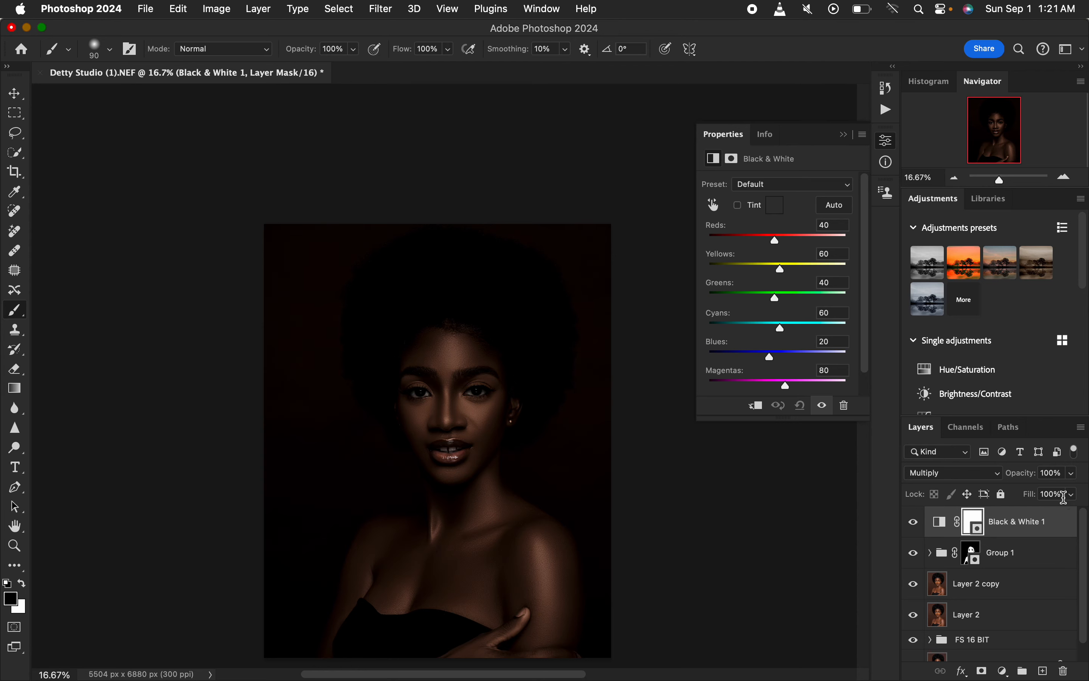
{"action": "left_click", "coordinate": [1072, 475]}
{"action": "left_click_drag", "start_coordinate": [1060, 500], "coordinate": [1008, 493]}
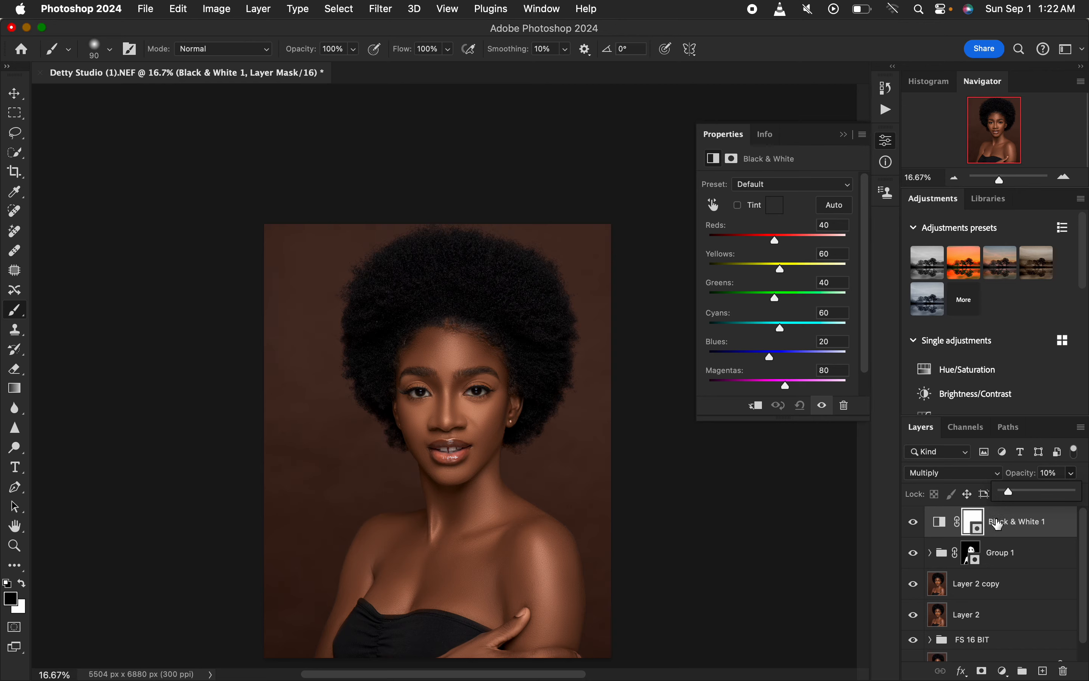
- Add a Levels adjustment layer, move its black and white input points slightly inward, and compare the portrait with and without it
{"action": "left_click", "coordinate": [1007, 669]}
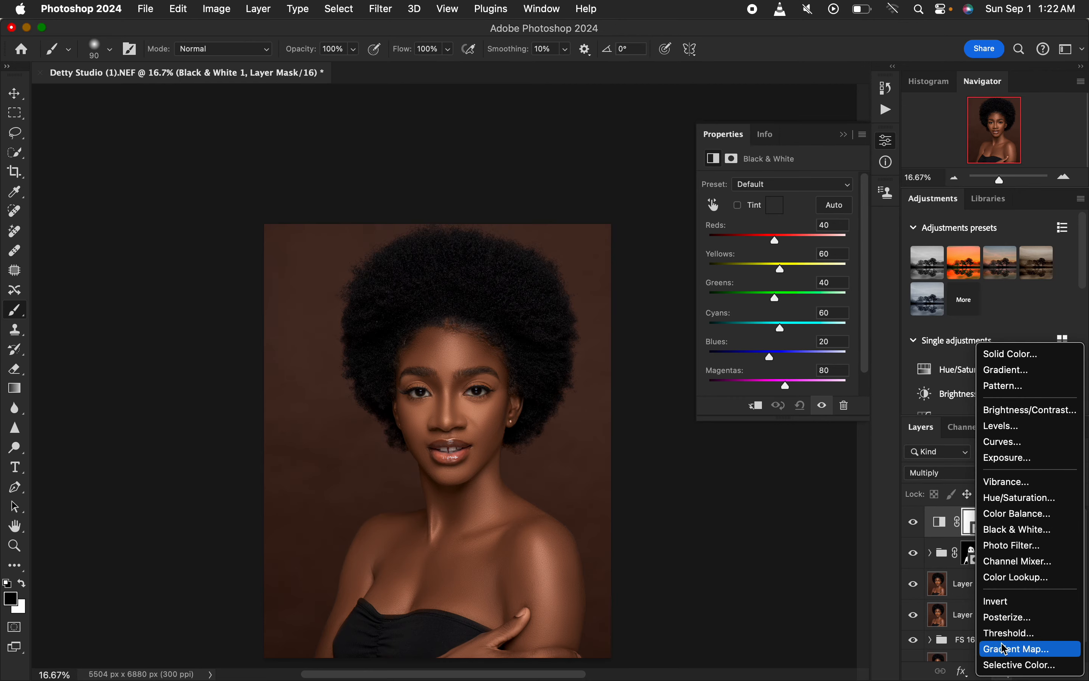
{"action": "left_click", "coordinate": [1005, 427]}
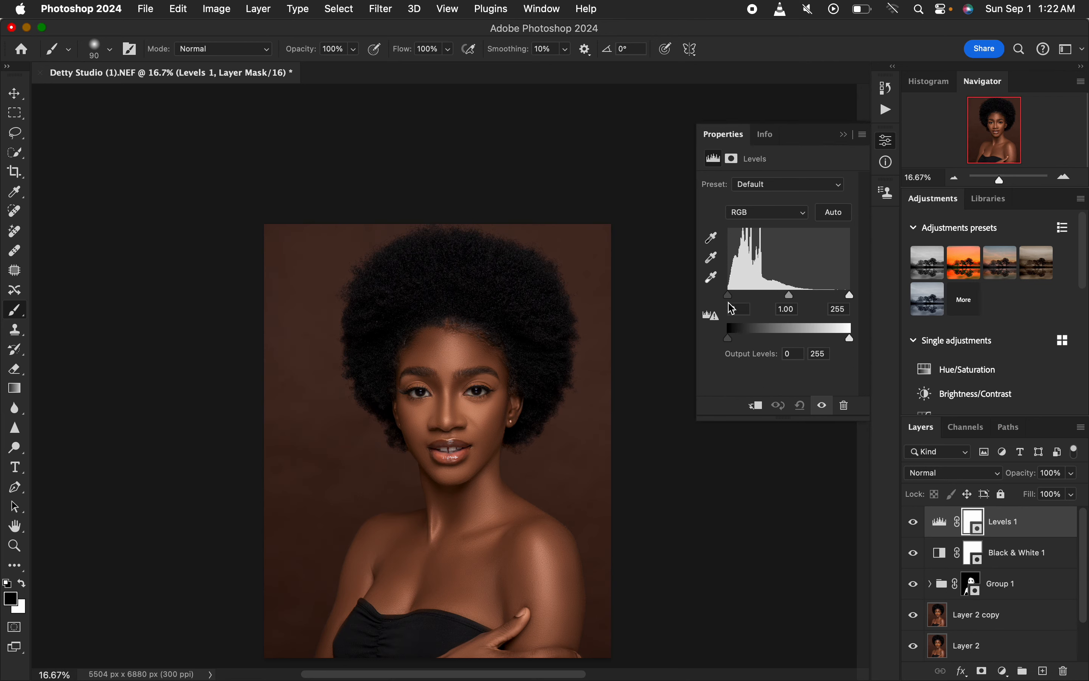
{"action": "left_click", "coordinate": [729, 296]}
{"action": "left_click_drag", "start_coordinate": [732, 301], "coordinate": [738, 300]}
{"action": "left_click_drag", "start_coordinate": [851, 294], "coordinate": [845, 298]}
{"action": "left_click", "coordinate": [914, 523]}
{"action": "left_click", "coordinate": [916, 524]}
- Add a Selective Color layer with the Blacks set to Yellow -2% and Black +3%, and compare the portrait with and without it
{"action": "left_click", "coordinate": [1005, 672]}
{"action": "left_click", "coordinate": [1008, 662]}
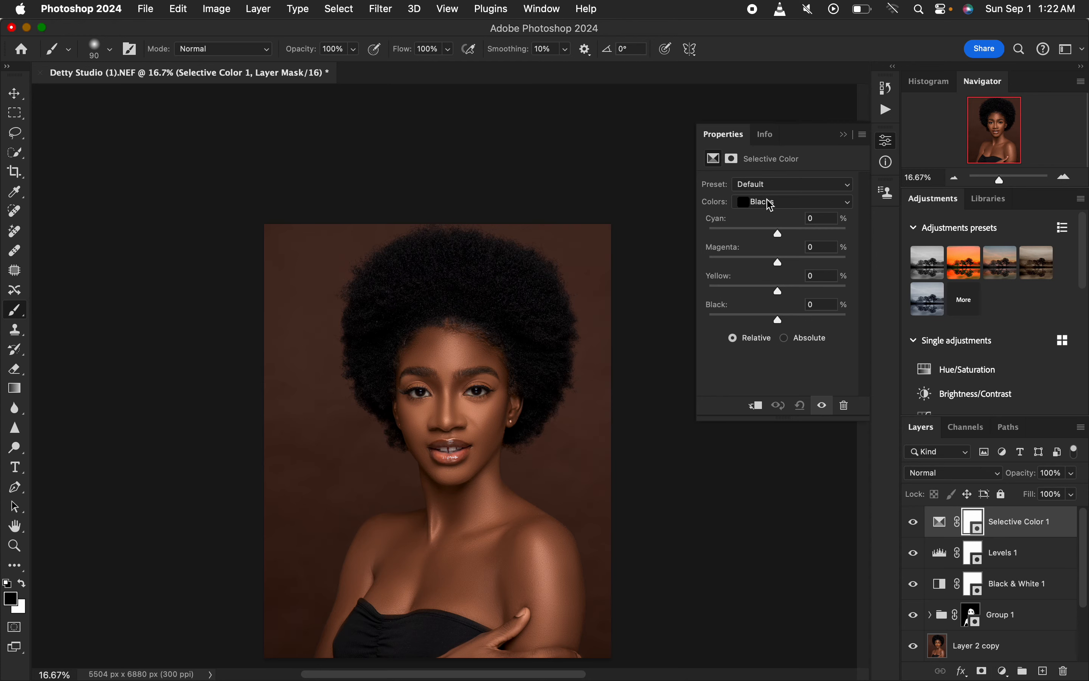
{"action": "left_click_drag", "start_coordinate": [779, 319], "coordinate": [780, 319]}
{"action": "left_click_drag", "start_coordinate": [782, 323], "coordinate": [783, 323]}
{"action": "mouse_move", "coordinate": [782, 295]}
{"action": "left_mouse_down"}
{"action": "mouse_move", "coordinate": [770, 295]}
{"action": "mouse_move", "coordinate": [781, 293]}
{"action": "left_mouse_up"}
{"action": "left_click", "coordinate": [914, 523]}
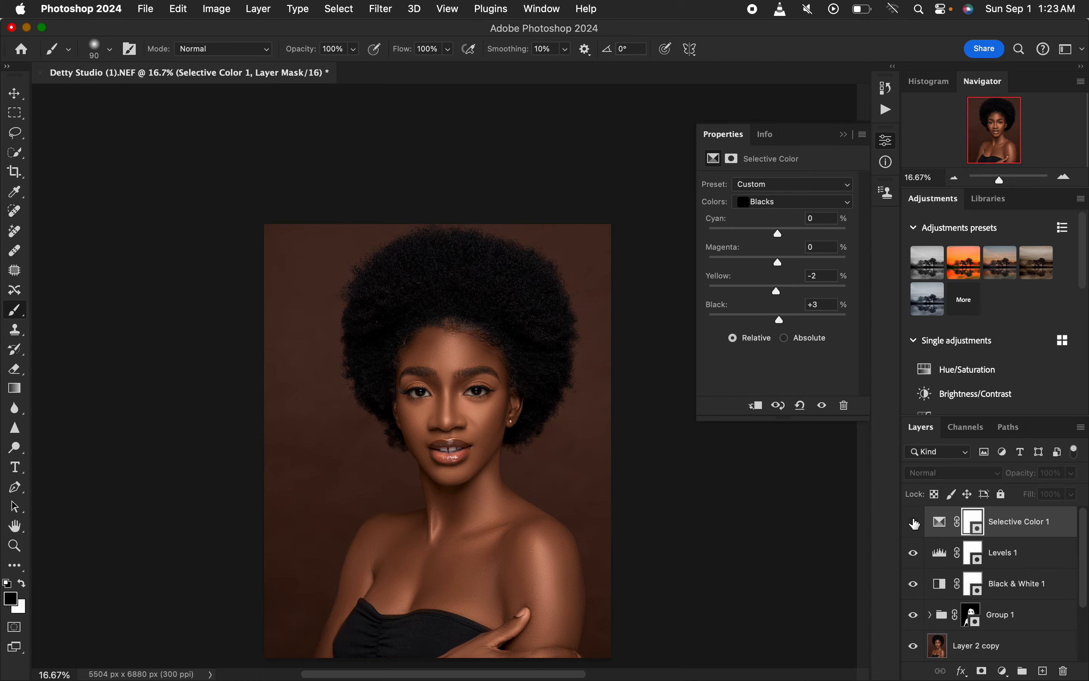
{"action": "left_click", "coordinate": [914, 522]}
{"action": "left_click", "coordinate": [915, 522]}
{"action": "left_click", "coordinate": [915, 523]}
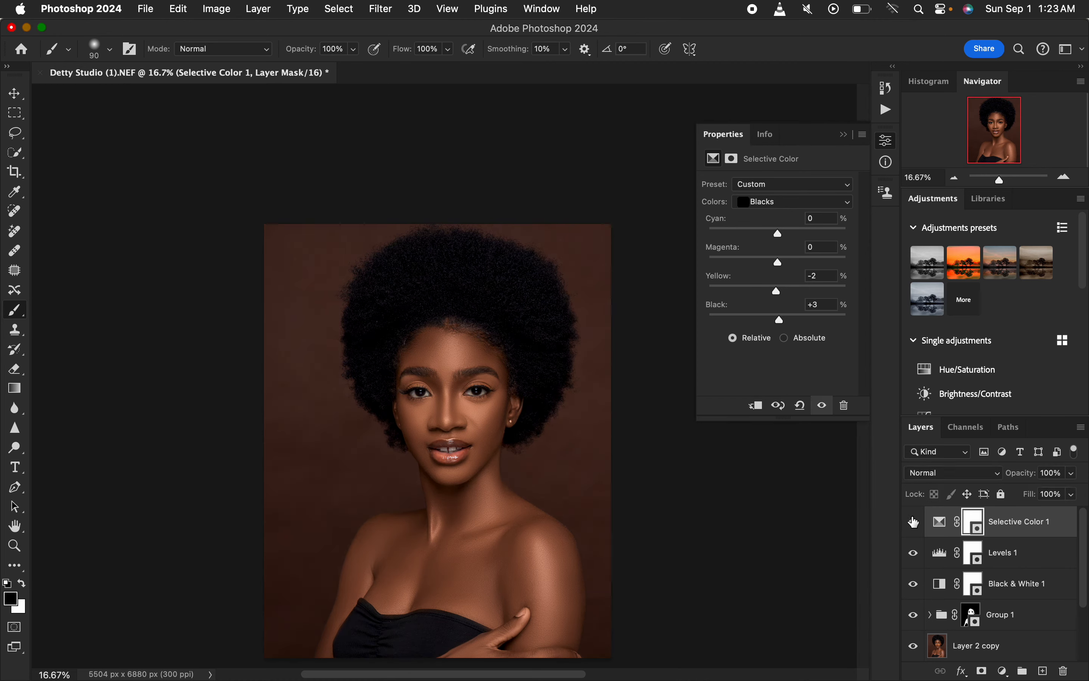
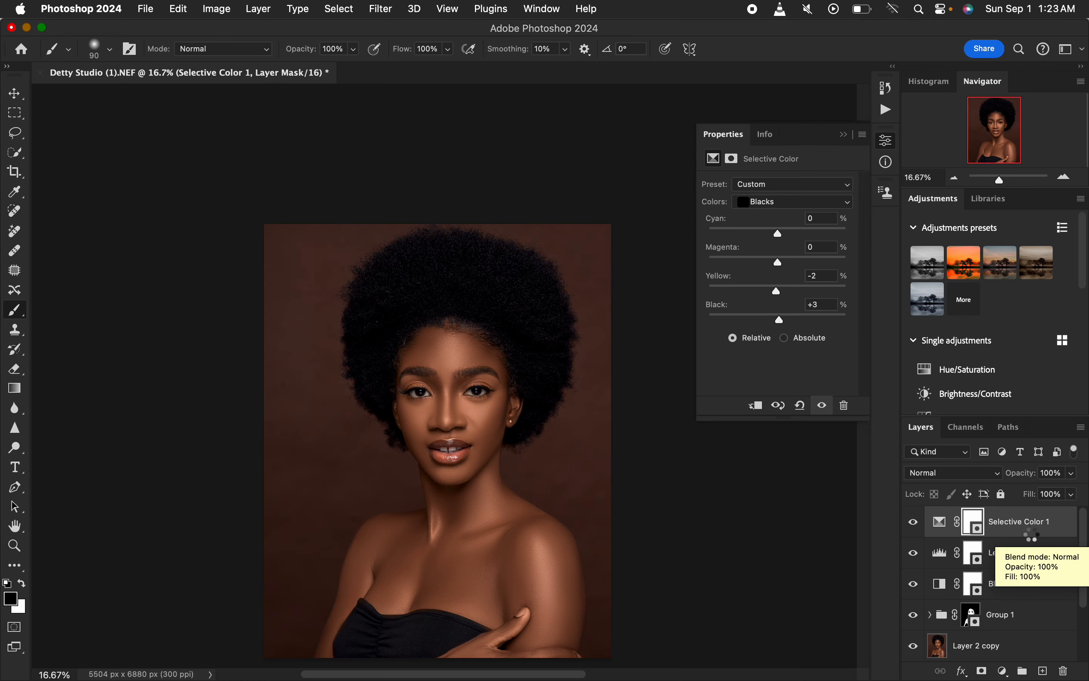
- Stamp all visible layers into a new layer on top and open it in the Camera Raw filter
{"action": "key", "text": "super+alt+shift+e"}
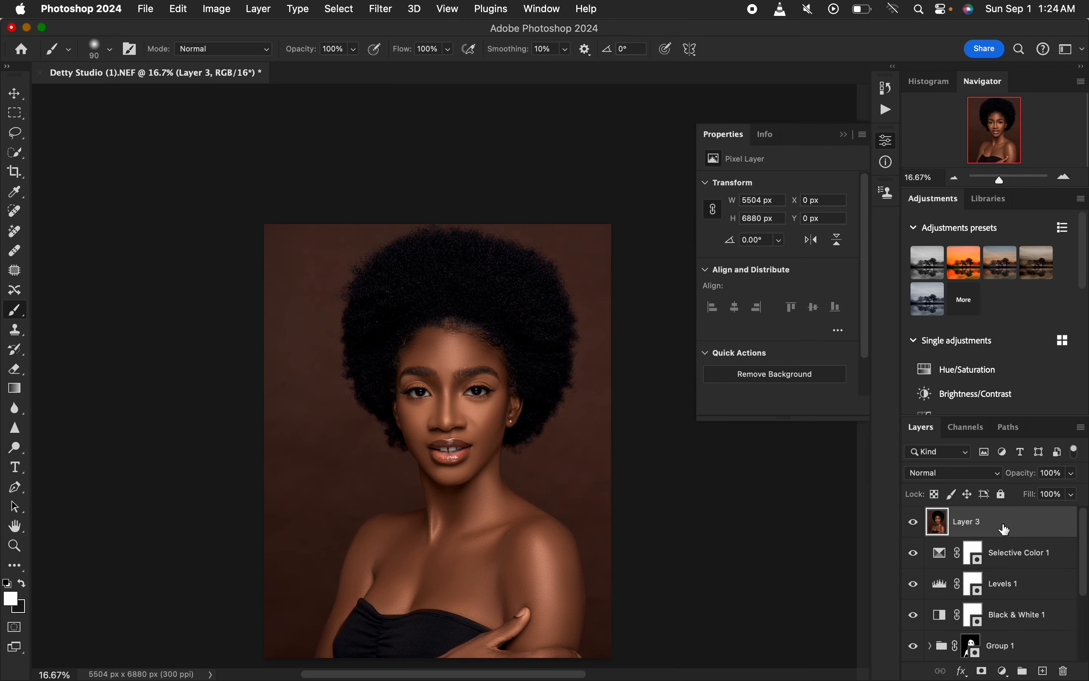
{"action": "left_click", "coordinate": [382, 10]}
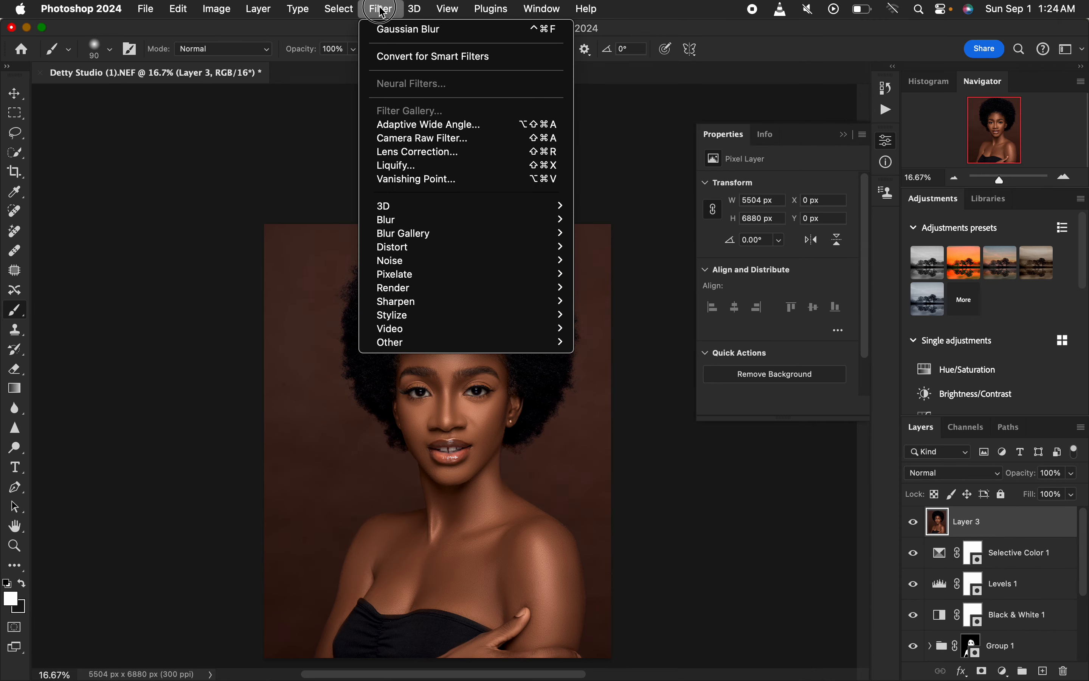
{"action": "left_click", "coordinate": [421, 138]}
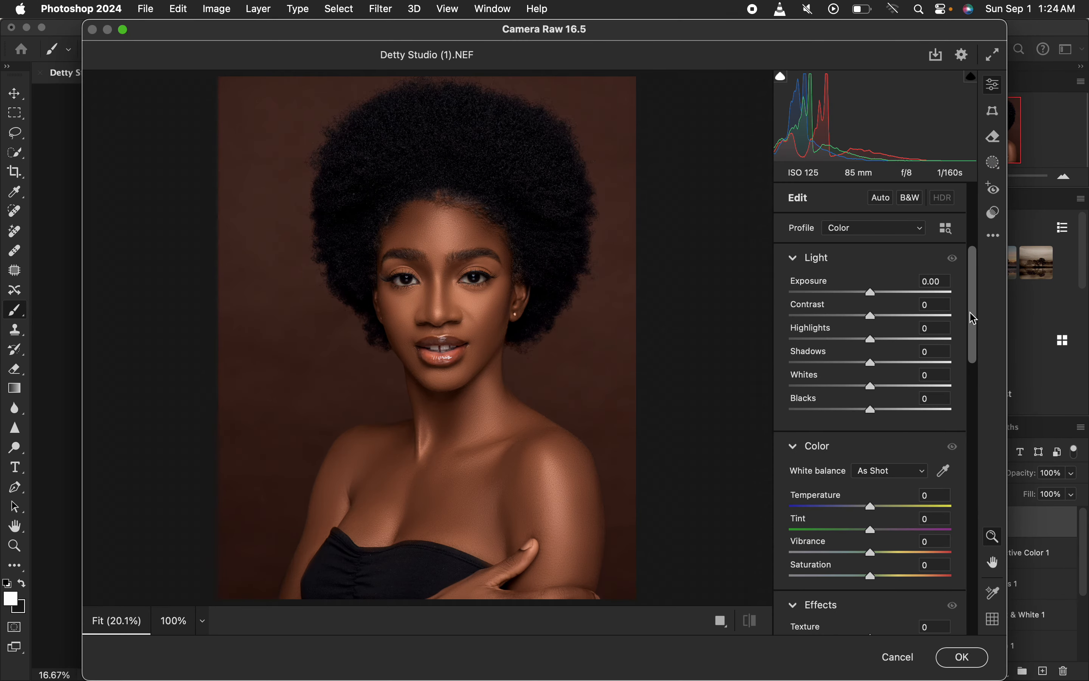
- Lower the Oranges luminance moderately and the Oranges saturation slightly in Camera Raw's Color Mixer
{"action": "left_click_drag", "start_coordinate": [974, 319], "coordinate": [990, 471]}
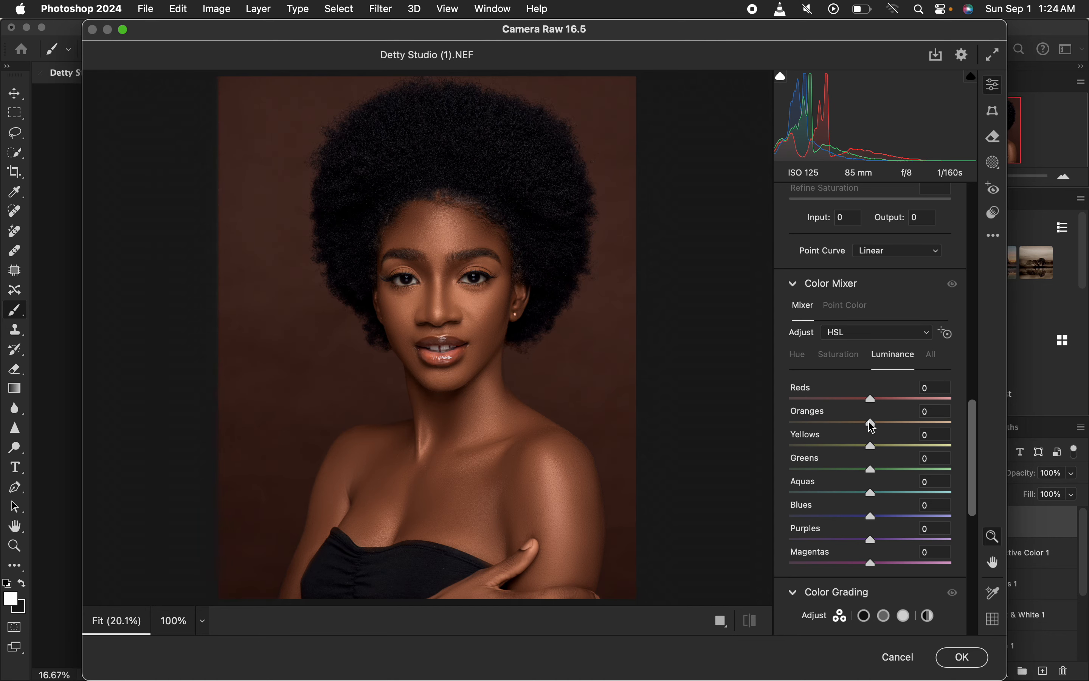
{"action": "mouse_move", "coordinate": [870, 423]}
{"action": "left_mouse_down"}
{"action": "mouse_move", "coordinate": [801, 431]}
{"action": "mouse_move", "coordinate": [968, 430]}
{"action": "mouse_move", "coordinate": [863, 436]}
{"action": "mouse_move", "coordinate": [855, 425]}
{"action": "left_mouse_up"}
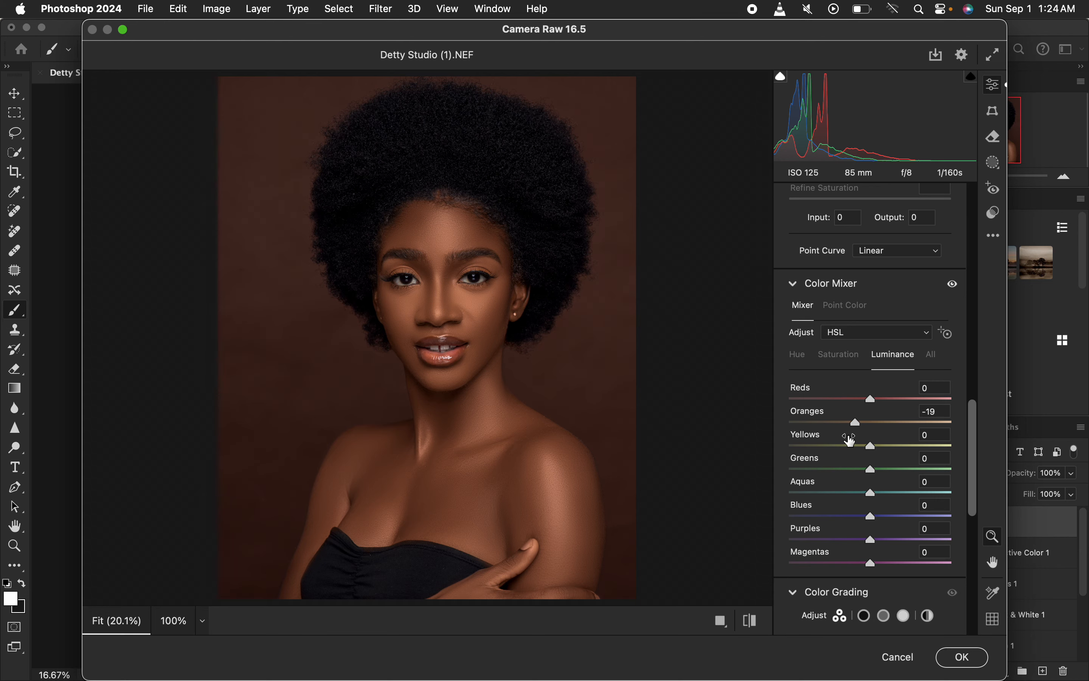
{"action": "left_click_drag", "start_coordinate": [859, 428], "coordinate": [858, 424]}
{"action": "left_click", "coordinate": [840, 354]}
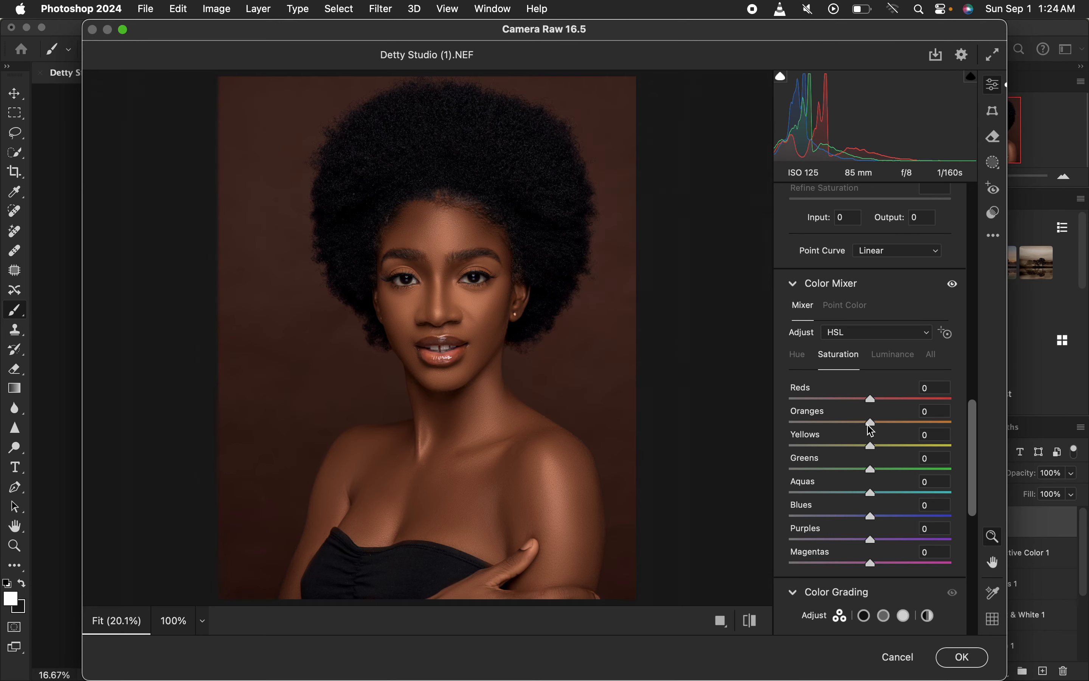
{"action": "left_click_drag", "start_coordinate": [868, 425], "coordinate": [864, 423]}
- Set the Oranges hue to -3 in the Color Mixer
{"action": "left_click", "coordinate": [801, 360]}
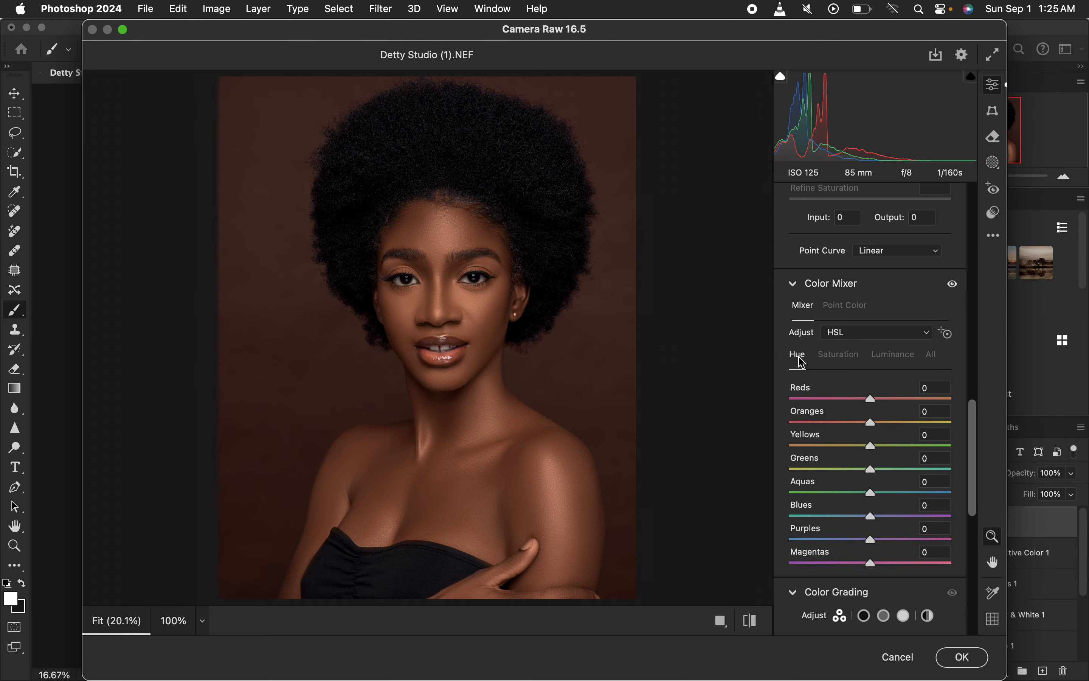
{"action": "mouse_move", "coordinate": [875, 423]}
{"action": "left_mouse_down"}
{"action": "mouse_move", "coordinate": [821, 433]}
{"action": "mouse_move", "coordinate": [936, 413]}
{"action": "mouse_move", "coordinate": [942, 423]}
{"action": "mouse_move", "coordinate": [880, 419]}
{"action": "mouse_move", "coordinate": [869, 430]}
{"action": "left_mouse_up"}
{"action": "left_click_drag", "start_coordinate": [871, 430], "coordinate": [872, 430]}
- Compare the Camera Raw edit with the unedited portrait and apply the filter
{"action": "left_click", "coordinate": [751, 624]}
{"action": "left_click", "coordinate": [752, 624]}
{"action": "left_click", "coordinate": [754, 626]}
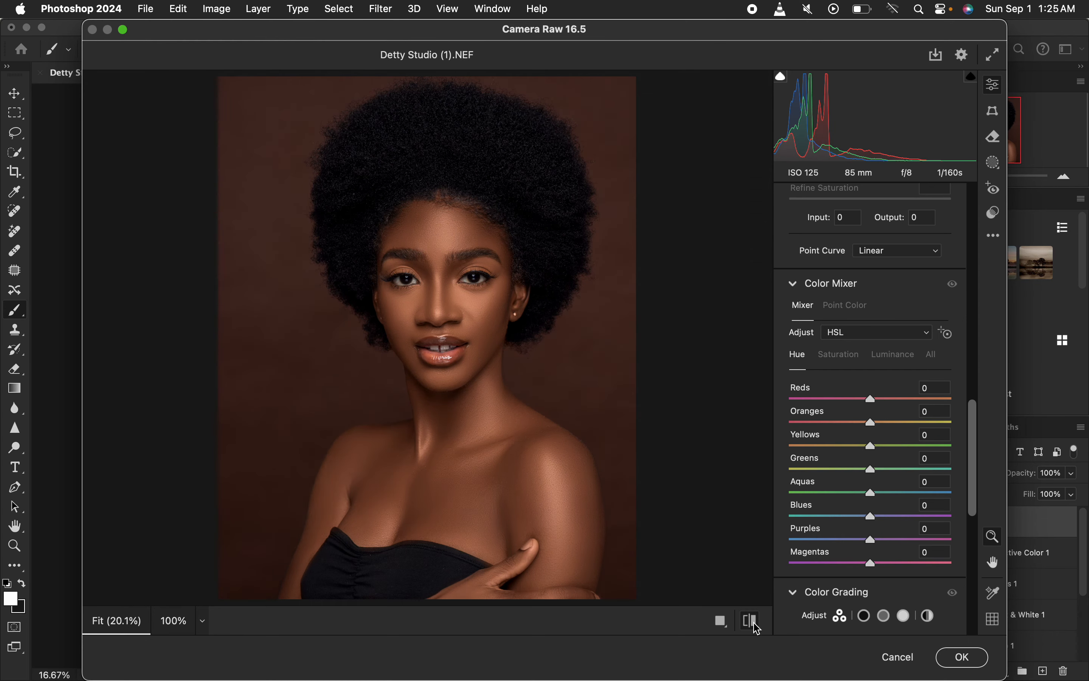
{"action": "left_click", "coordinate": [757, 625]}
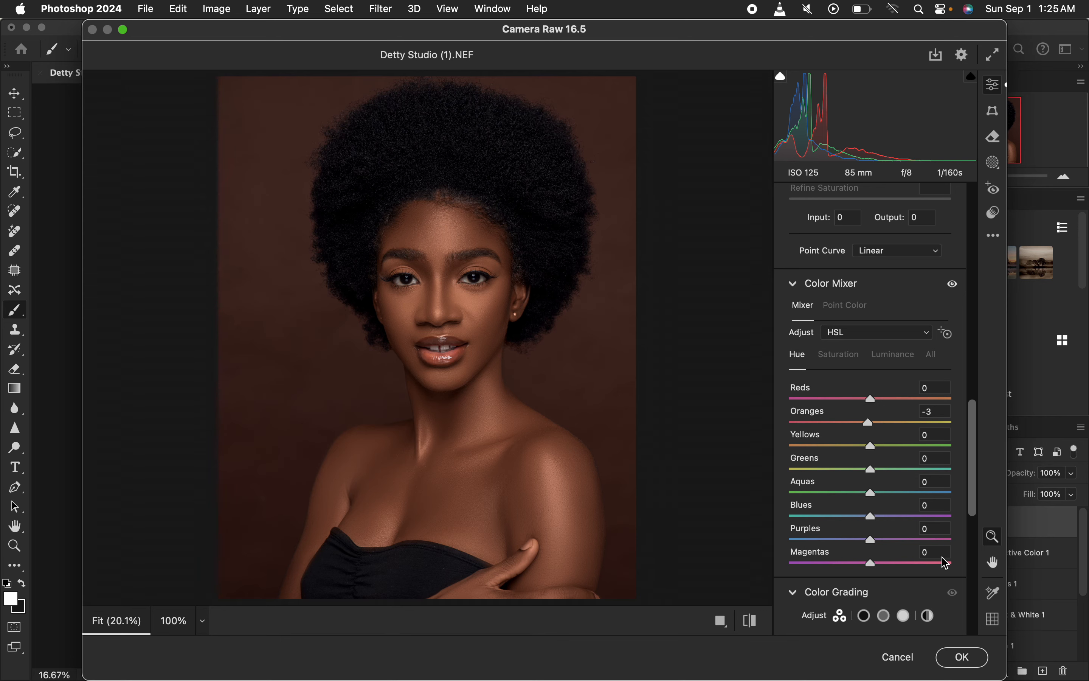
{"action": "left_click", "coordinate": [963, 657]}
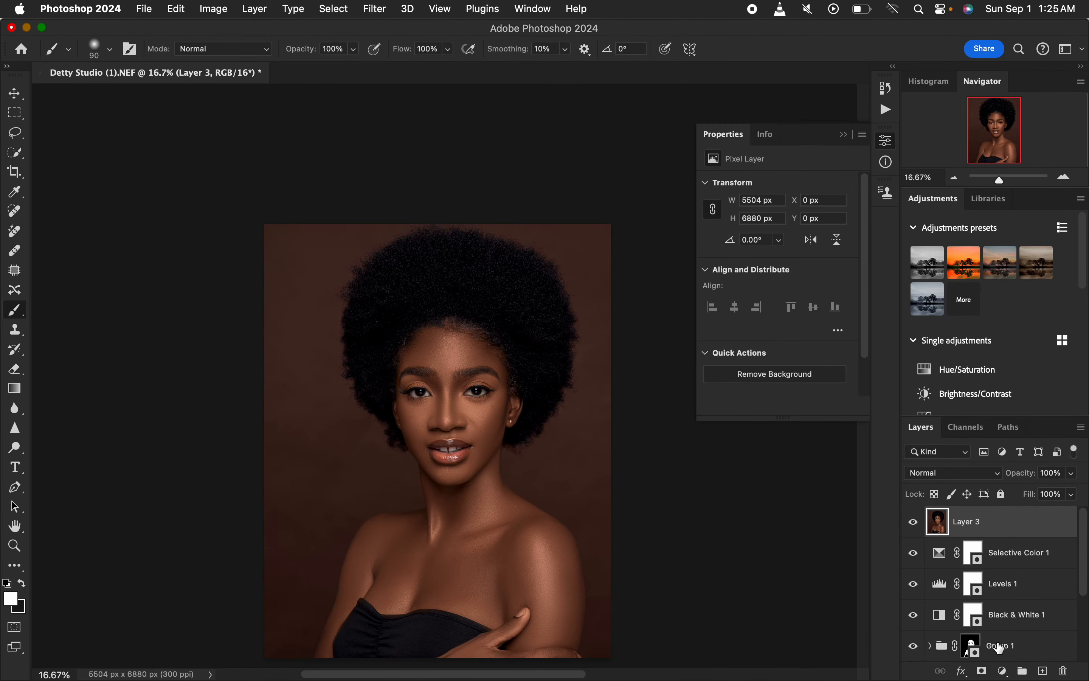
- Add a Hue/Saturation adjustment layer above Layer 3 and set the Reds' lightness to -2
{"action": "left_click", "coordinate": [1005, 671]}
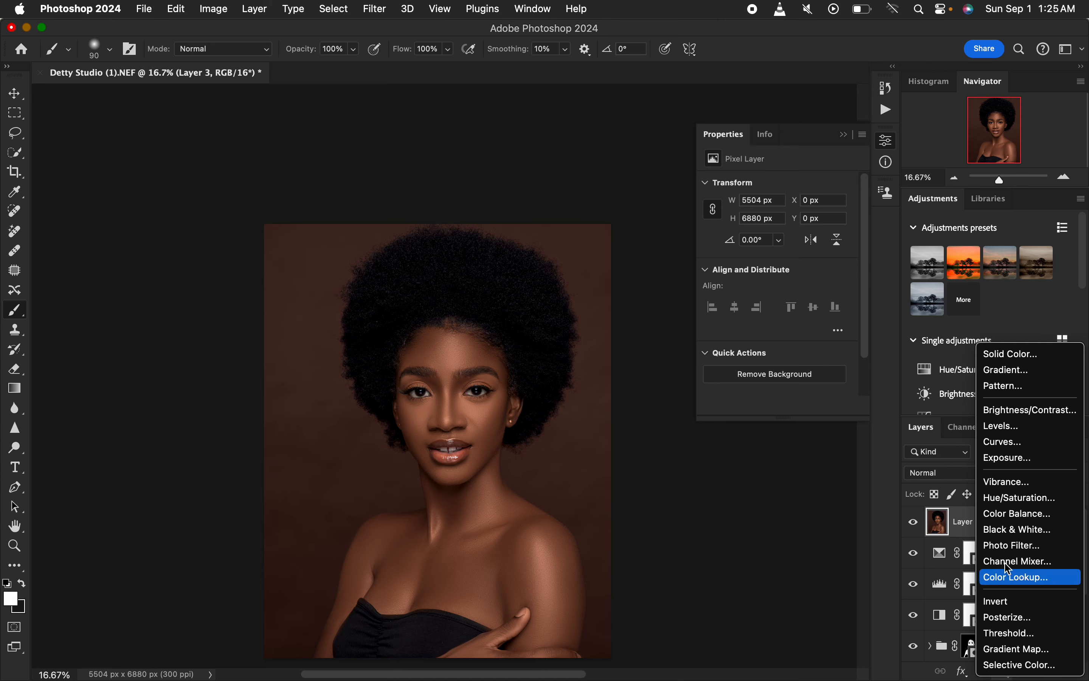
{"action": "left_click", "coordinate": [1002, 498]}
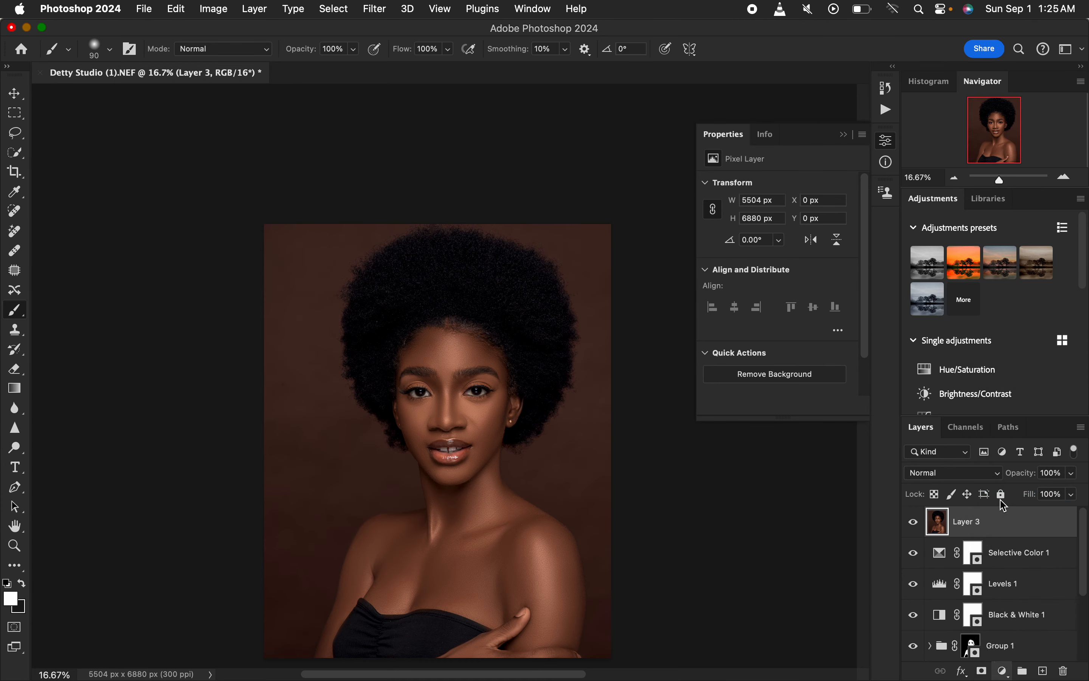
{"action": "left_click", "coordinate": [778, 205]}
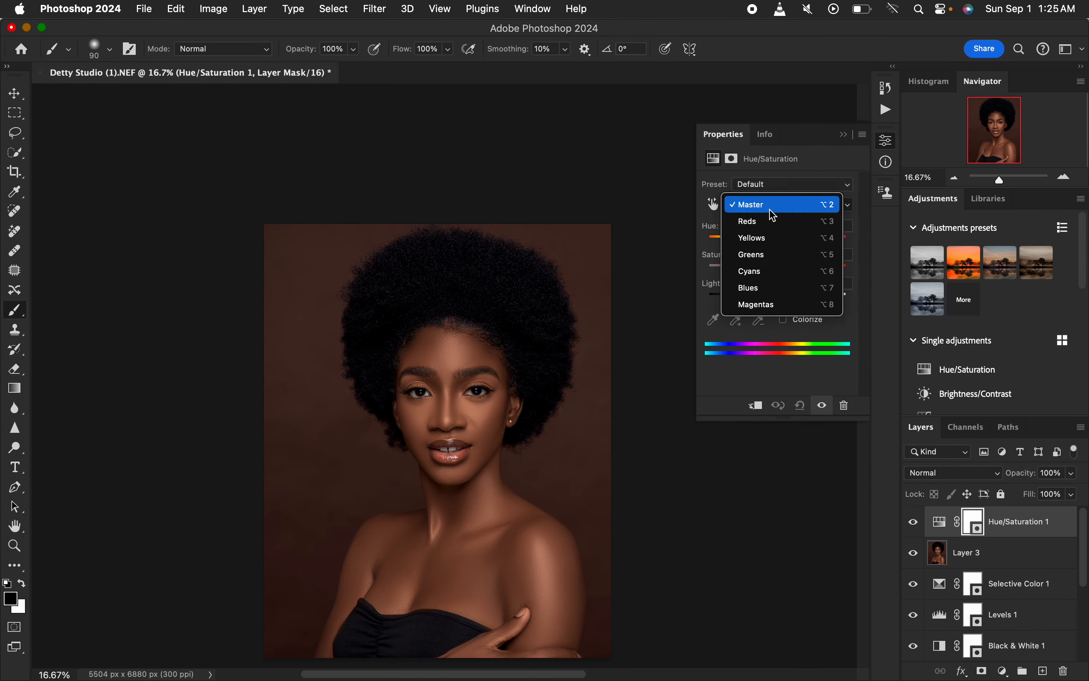
{"action": "left_click", "coordinate": [772, 222]}
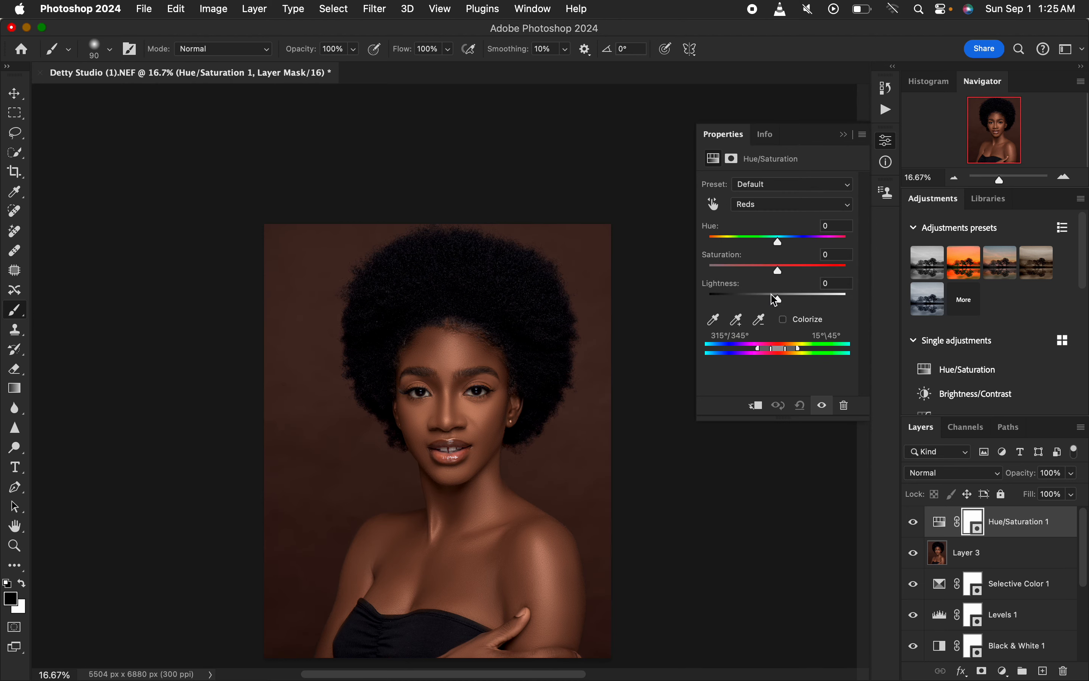
{"action": "left_click_drag", "start_coordinate": [779, 301], "coordinate": [777, 300]}
{"action": "left_click", "coordinate": [764, 319]}
{"action": "key", "text": "super+minus"}
{"action": "key", "text": "super+minus"}
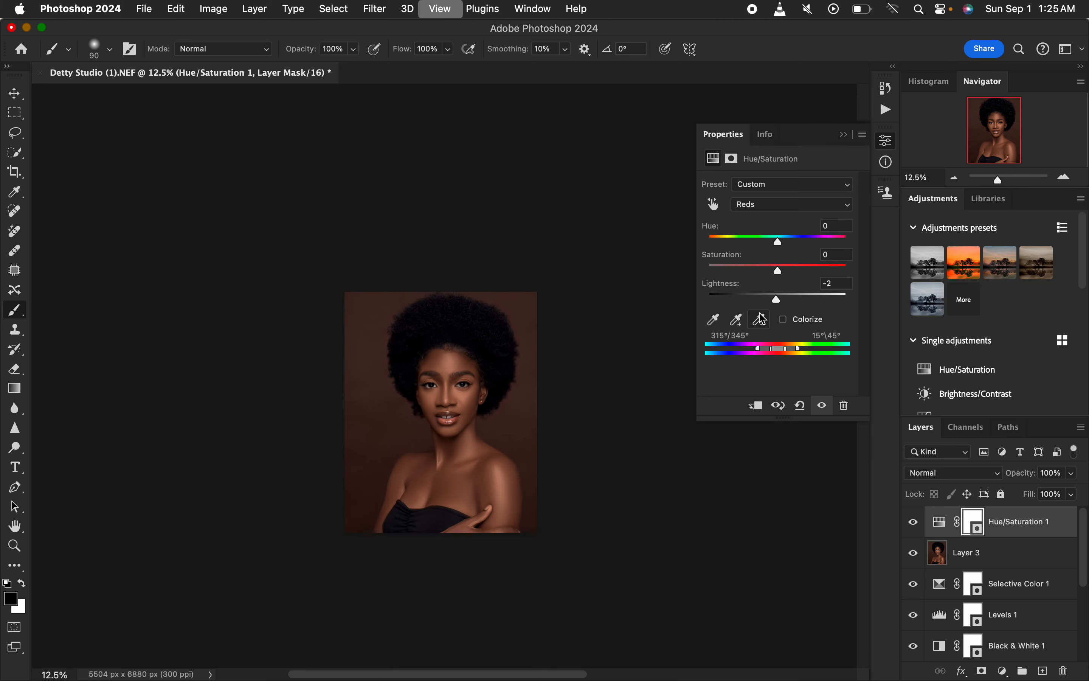
{"action": "key", "text": "super+plus"}
{"action": "key", "text": "super+plus"}
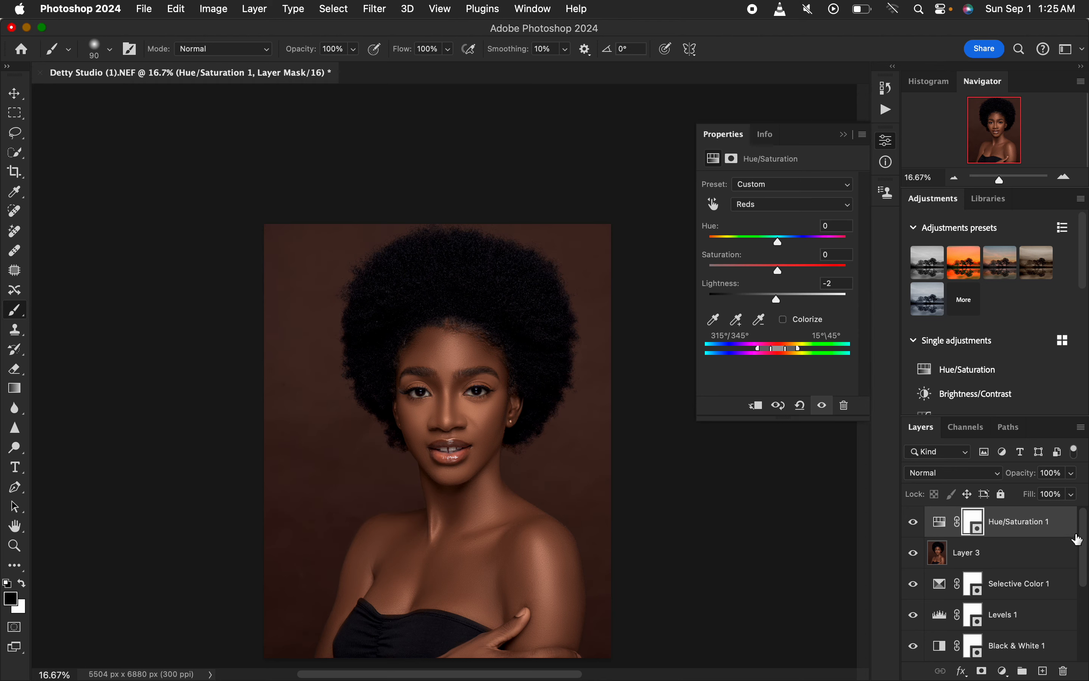
- Compare the original Background layer alone with the full retouched layer stack
{"action": "left_click_drag", "start_coordinate": [1084, 543], "coordinate": [1087, 635]}
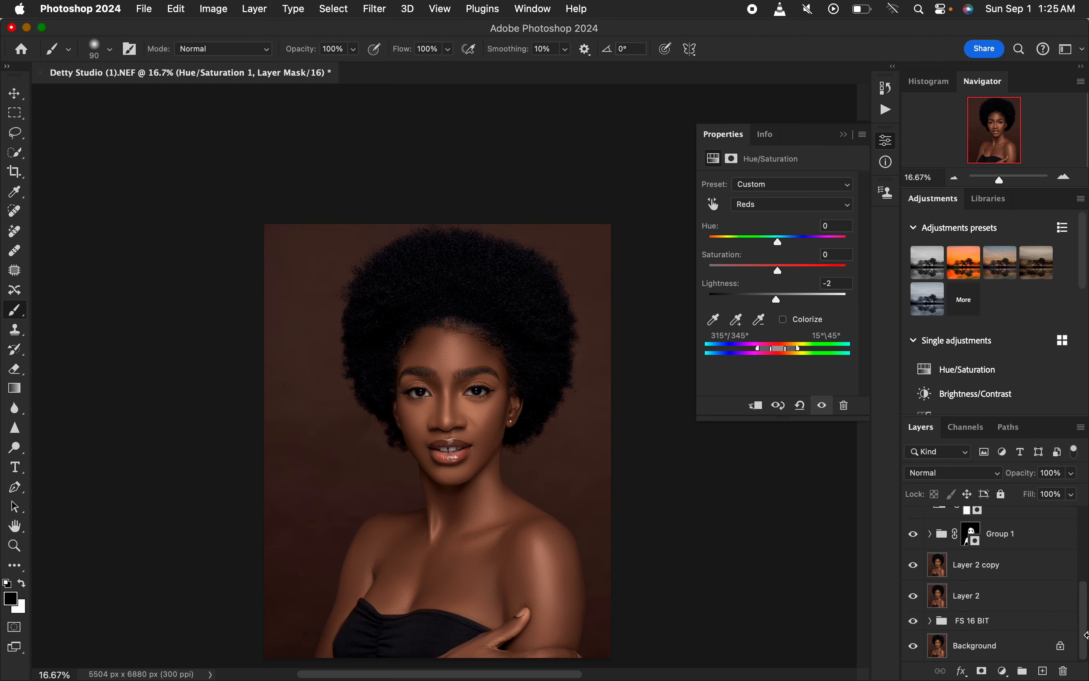
{"action": "left_click", "coordinate": [914, 646], "text": "alt"}
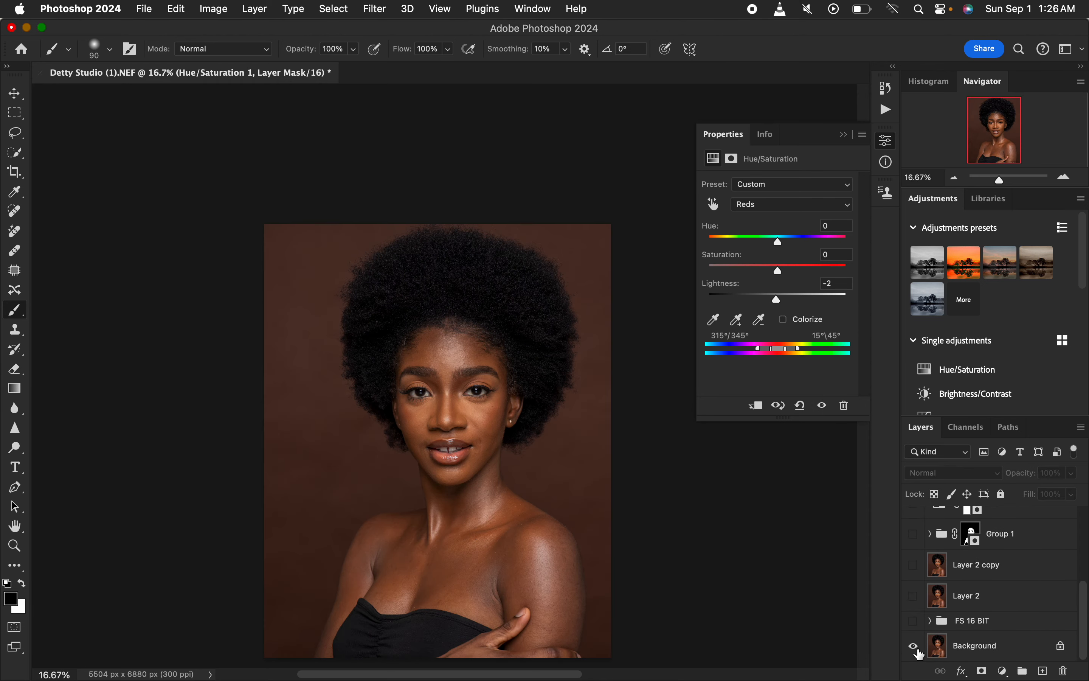
{"action": "left_click", "coordinate": [916, 647], "text": "alt"}
{"action": "left_click", "coordinate": [916, 647], "text": "alt"}
{"action": "left_click", "coordinate": [915, 647], "text": "alt"}
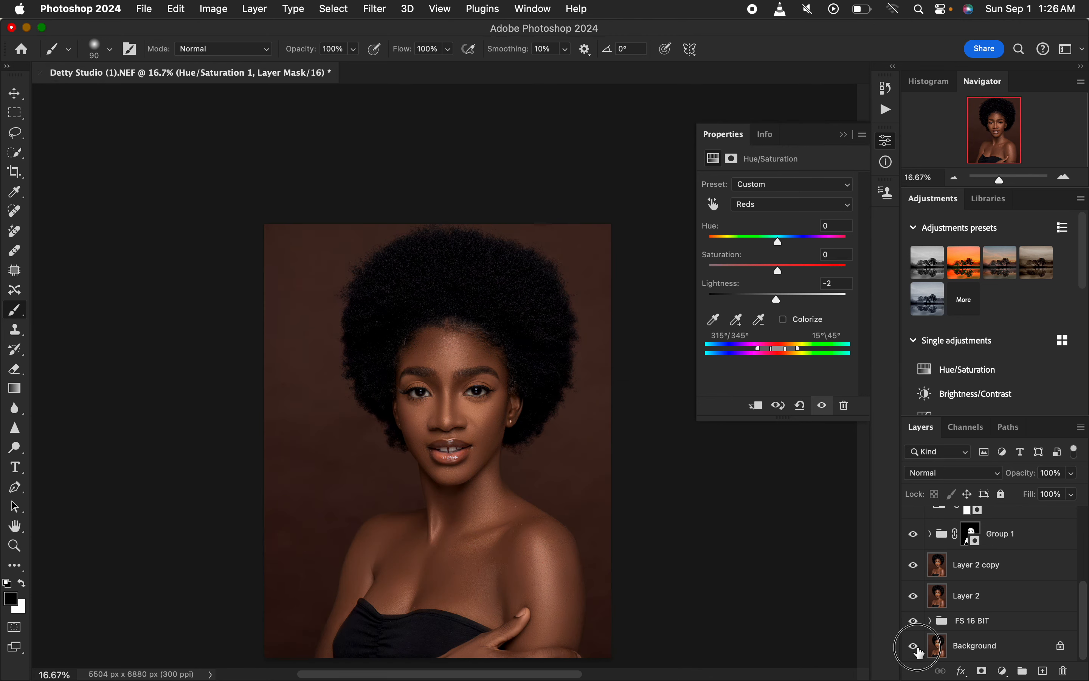
{"action": "left_click", "coordinate": [917, 649], "text": "alt"}
{"action": "left_click", "coordinate": [917, 649], "text": "alt"}
{"action": "left_click_drag", "start_coordinate": [1085, 603], "coordinate": [1075, 510]}
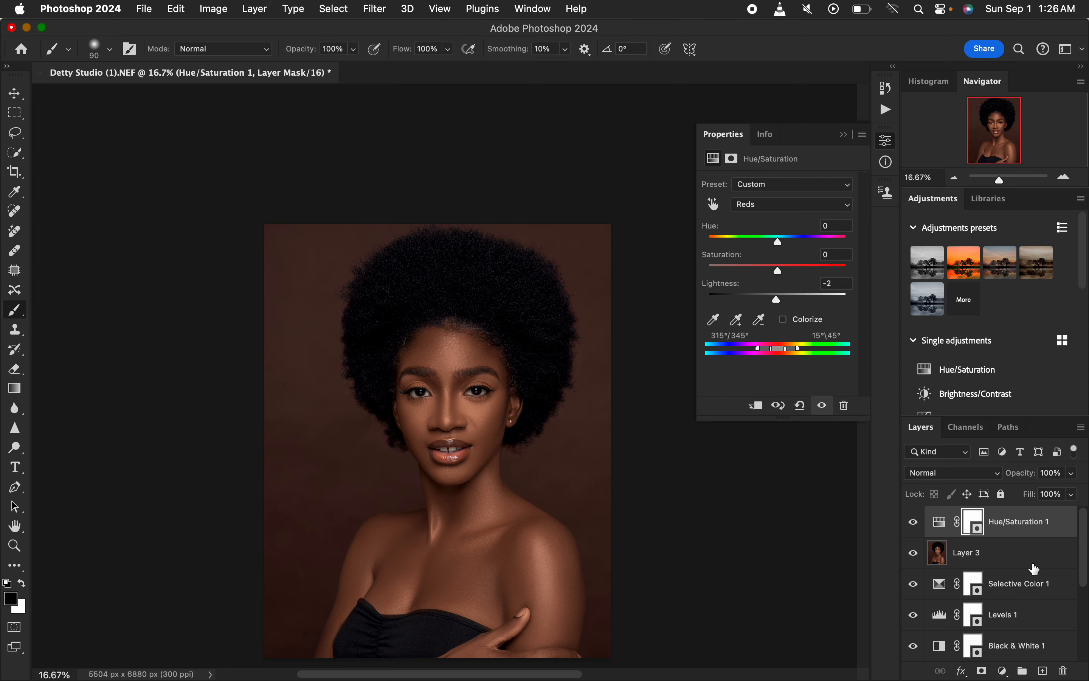
- Add a Curves adjustment layer that brightens the midtones from input 98 to output 144, and invert its mask to black
{"action": "left_click", "coordinate": [1005, 673]}
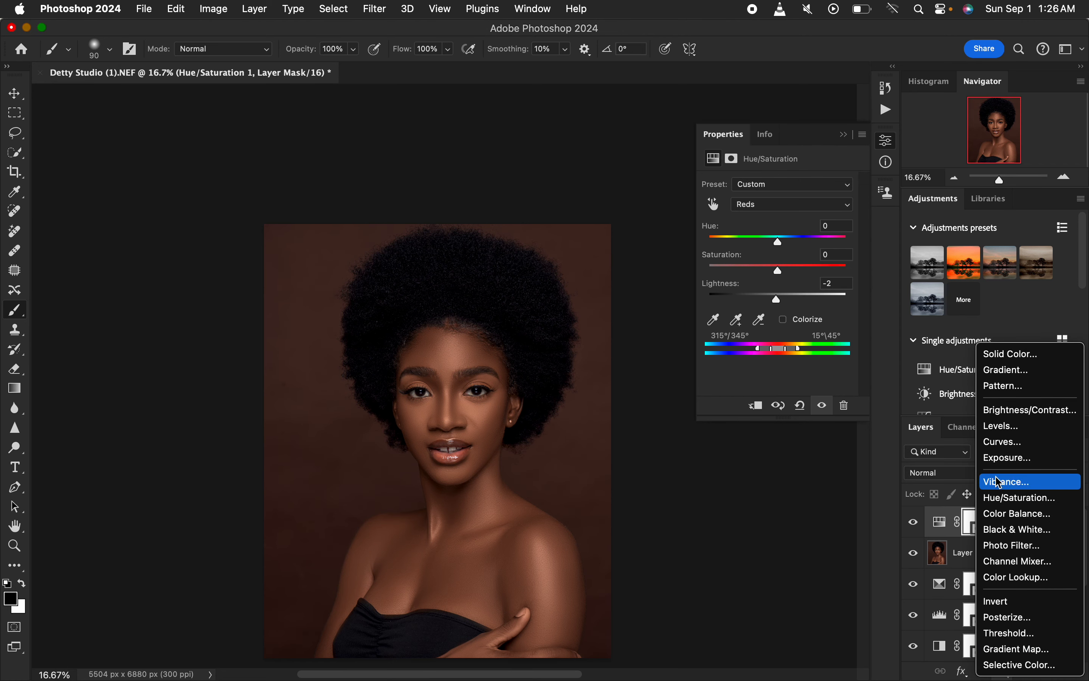
{"action": "left_click", "coordinate": [1004, 442]}
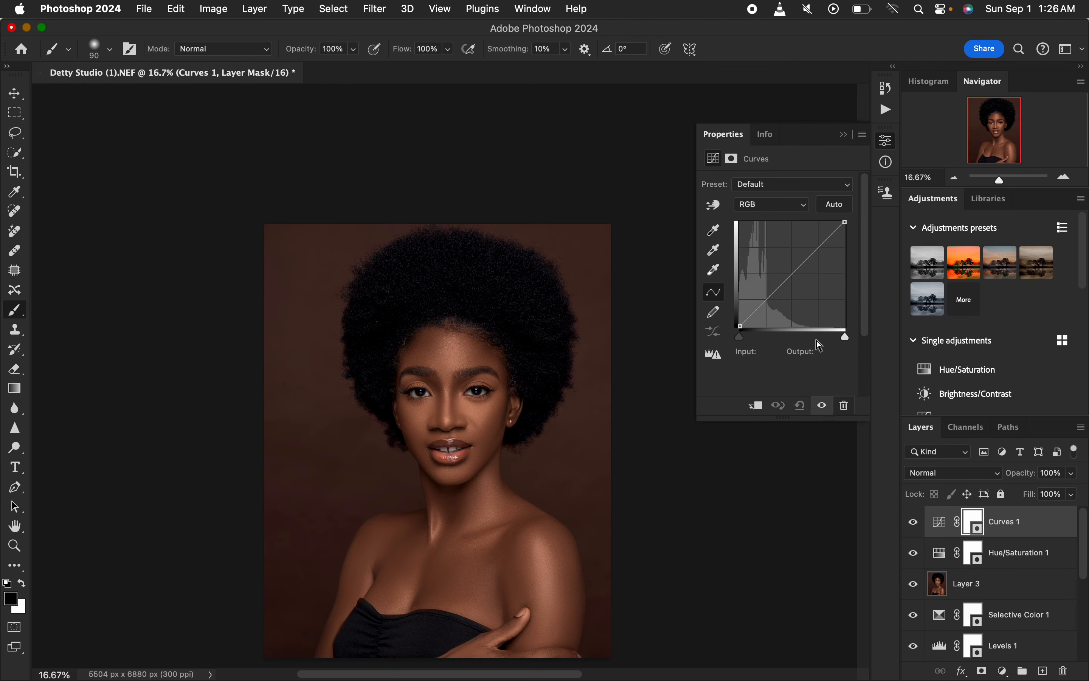
{"action": "left_click_drag", "start_coordinate": [792, 276], "coordinate": [781, 267]}
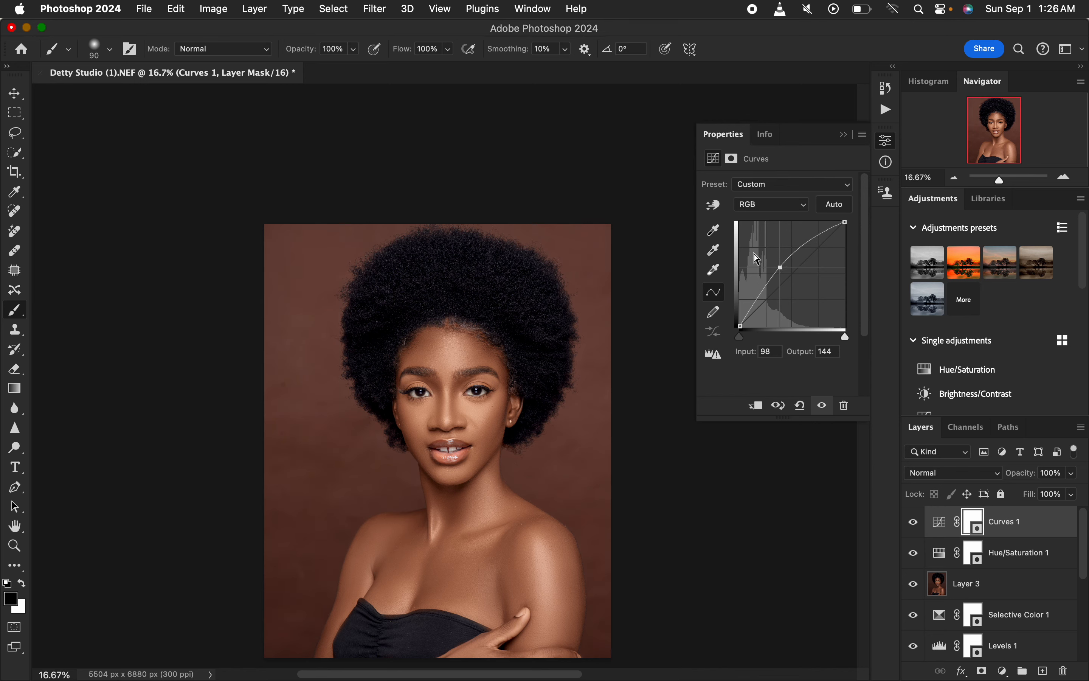
{"action": "key", "text": "super+i"}
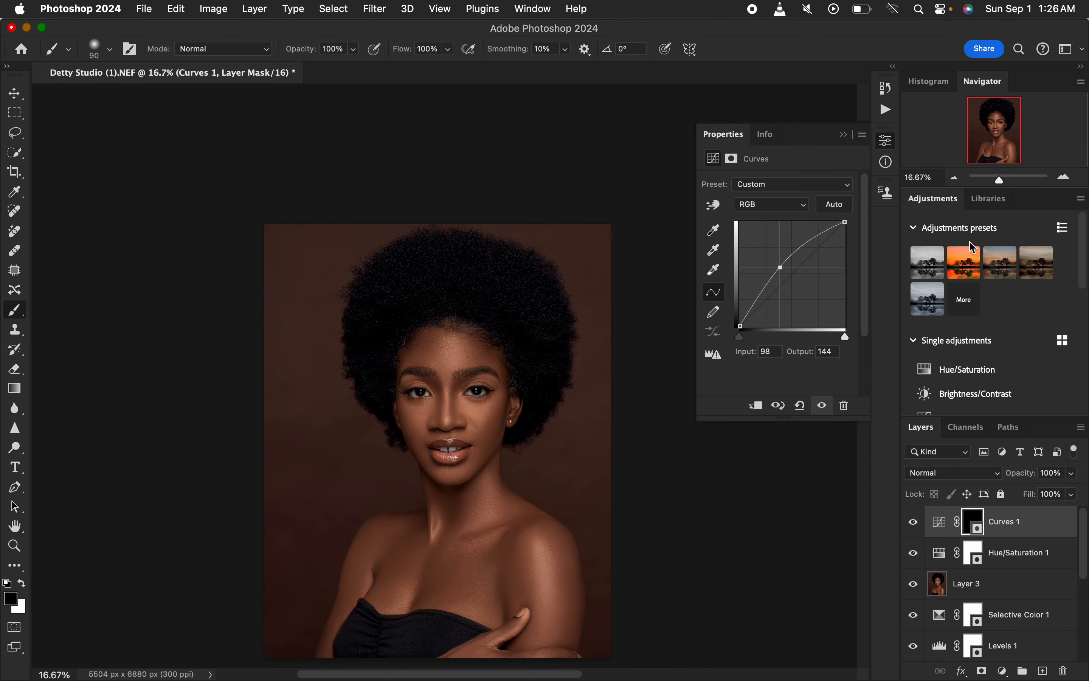
- Rename the brightening Curves 1 adjustment layer as DODGE
{"action": "left_click", "coordinate": [844, 134]}
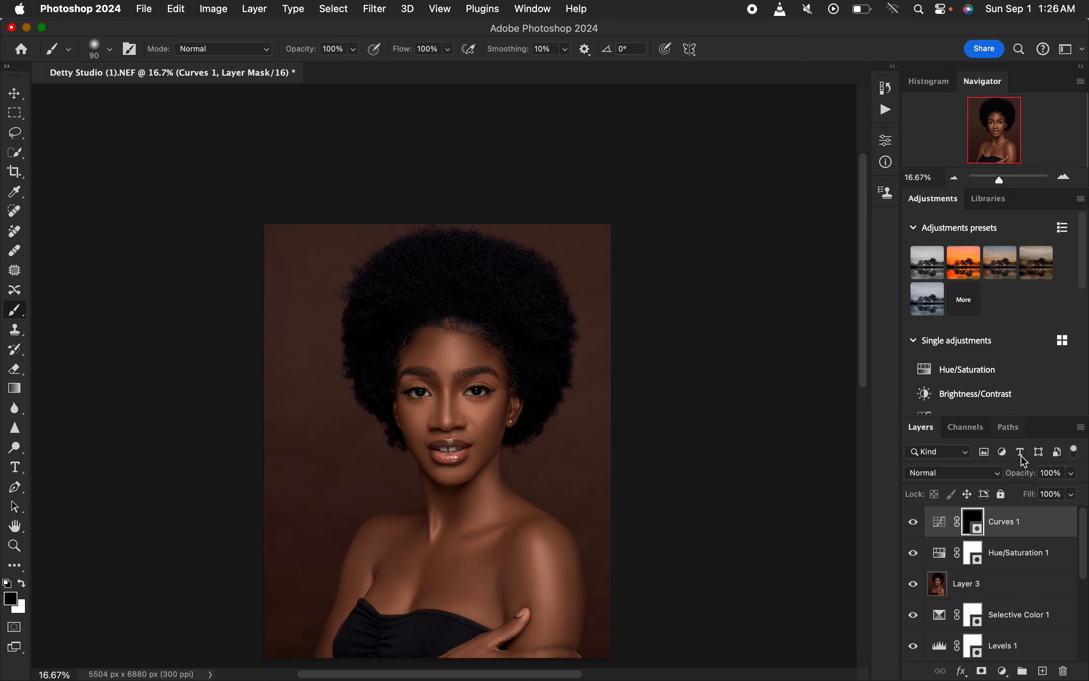
{"action": "double_click", "coordinate": [1011, 522]}
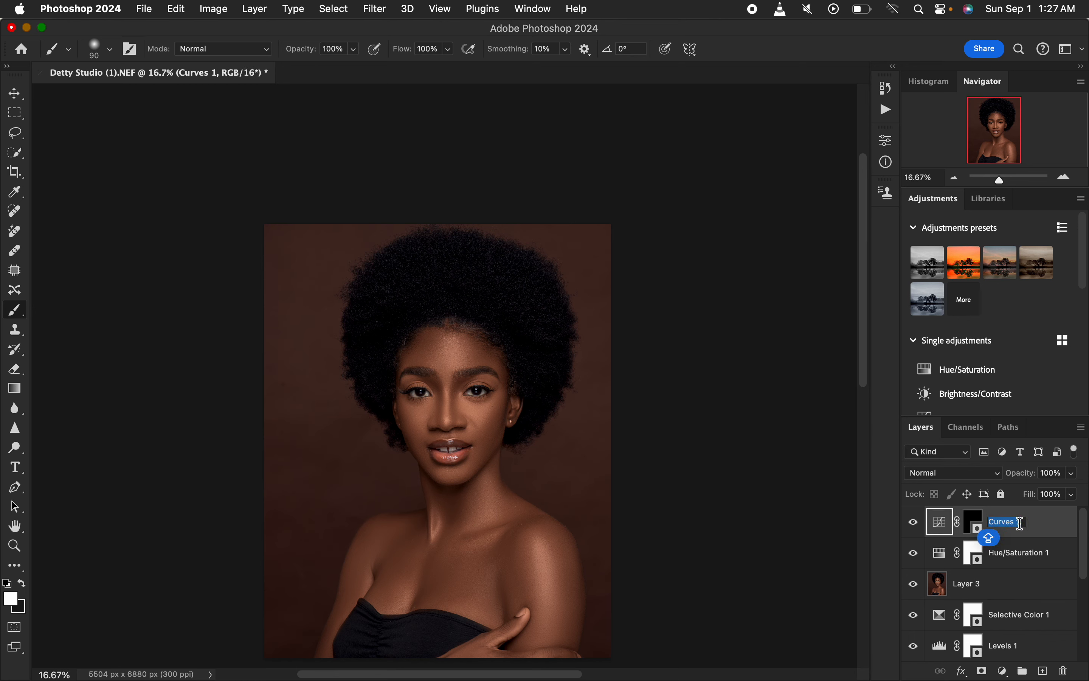
{"action": "type", "text": "DODGE"}
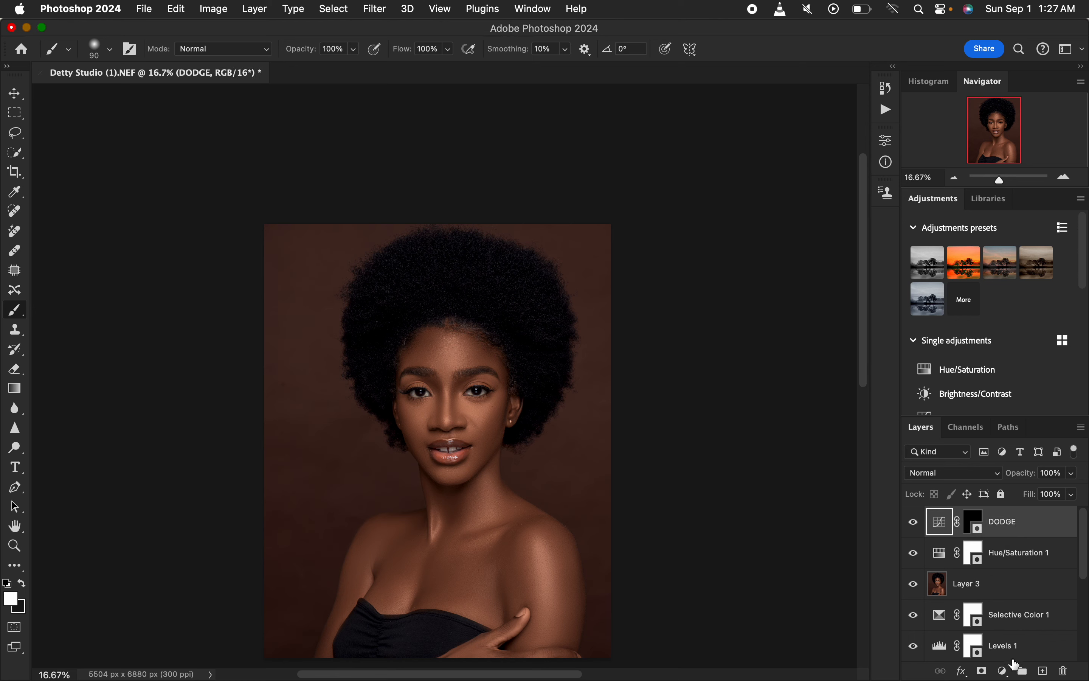
- Add a Curves adjustment layer darkening the midtones from input 146 to output 114, invert its mask to black, and name it BURN
{"action": "left_click", "coordinate": [1004, 670]}
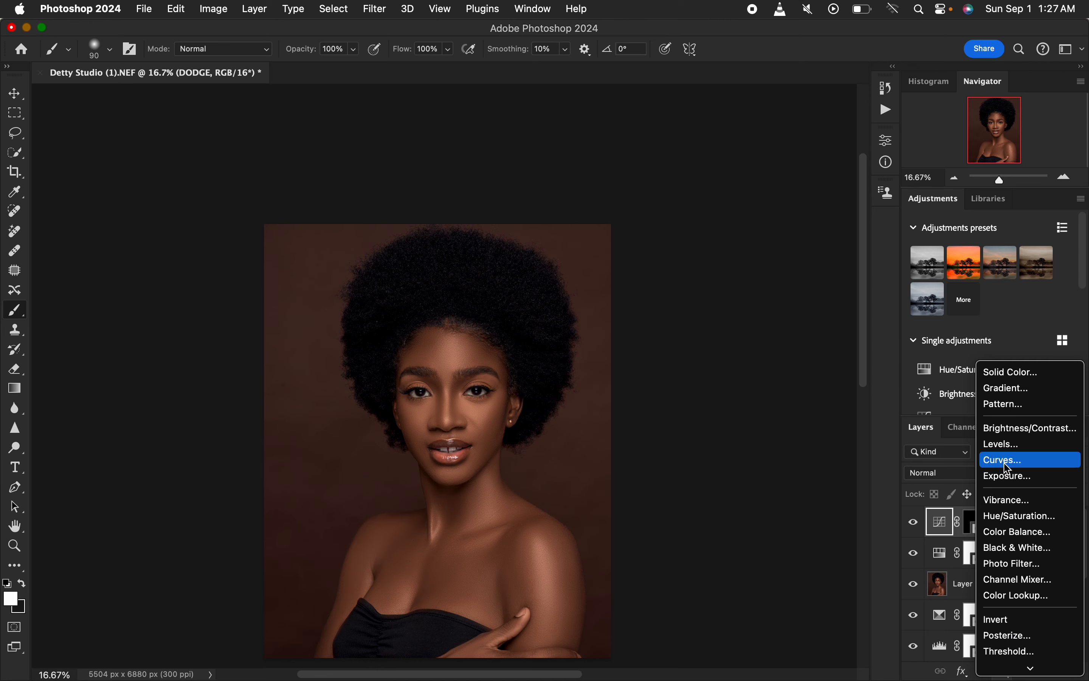
{"action": "left_click", "coordinate": [1008, 461]}
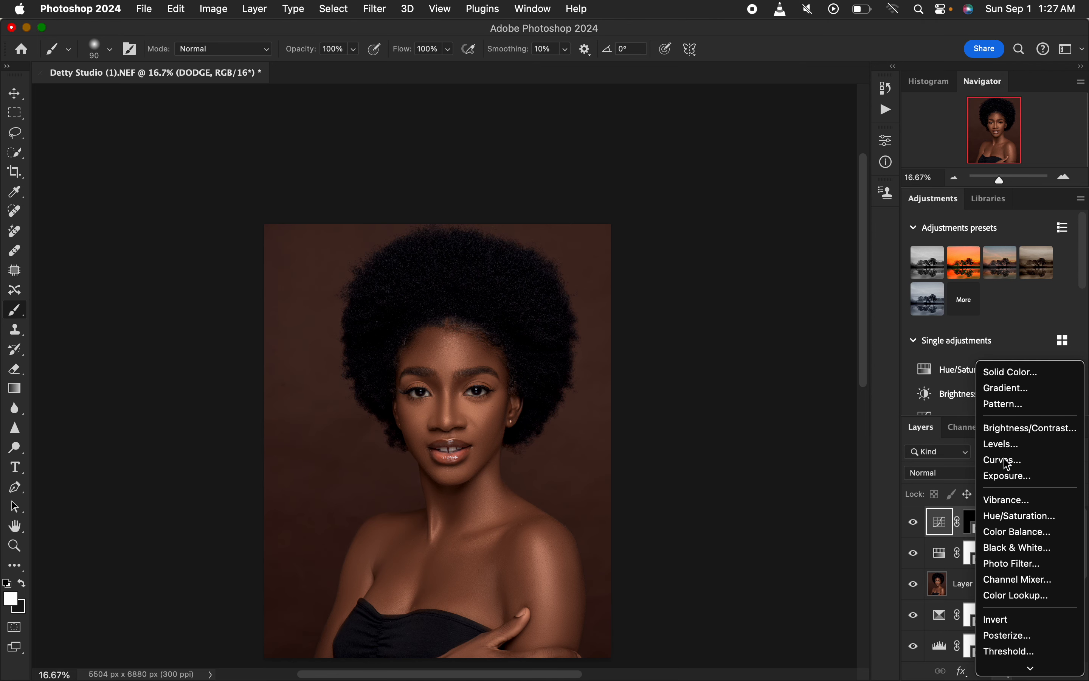
{"action": "left_click_drag", "start_coordinate": [794, 275], "coordinate": [802, 279]}
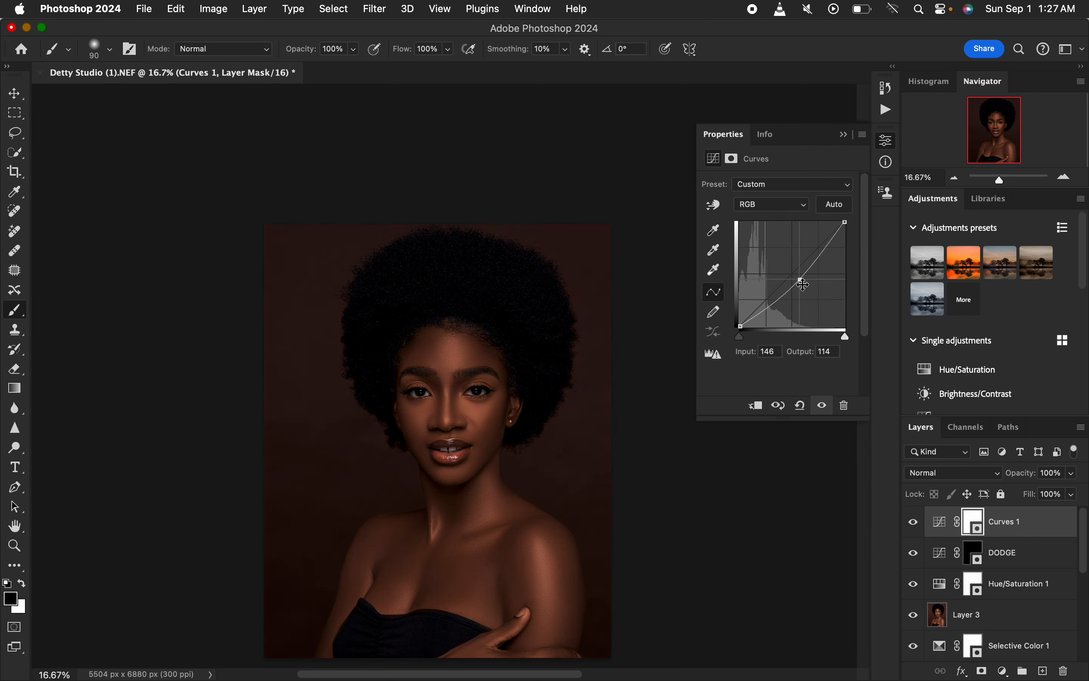
{"action": "key", "text": "super+i"}
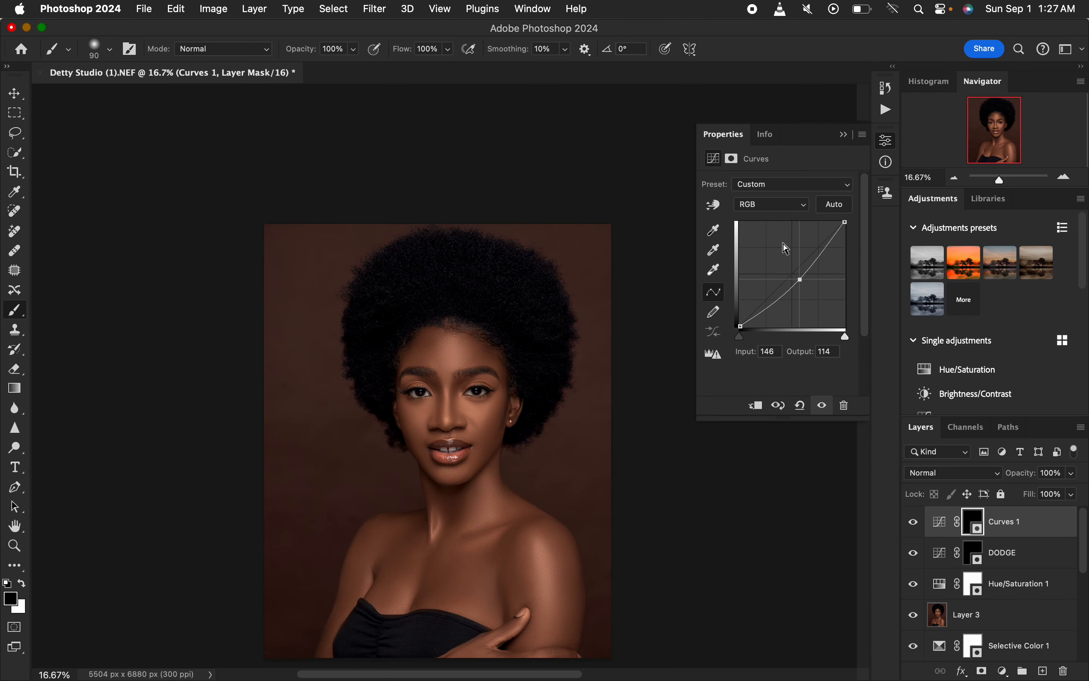
{"action": "double_click", "coordinate": [1008, 522]}
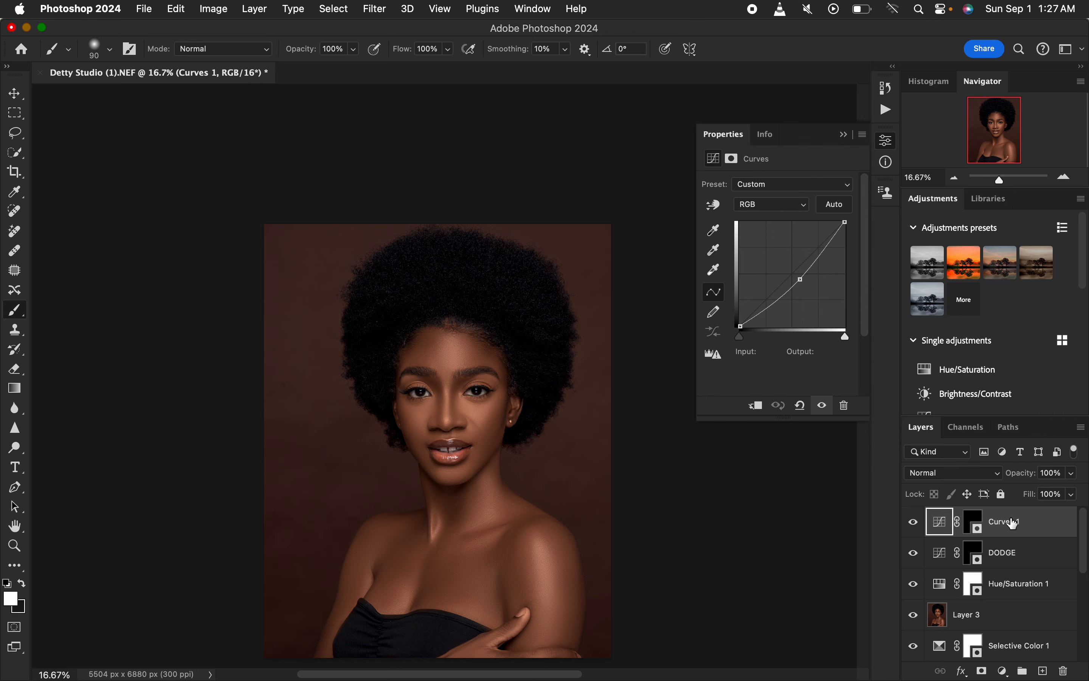
{"action": "type", "text": "BURN"}
{"action": "key", "text": "Return"}
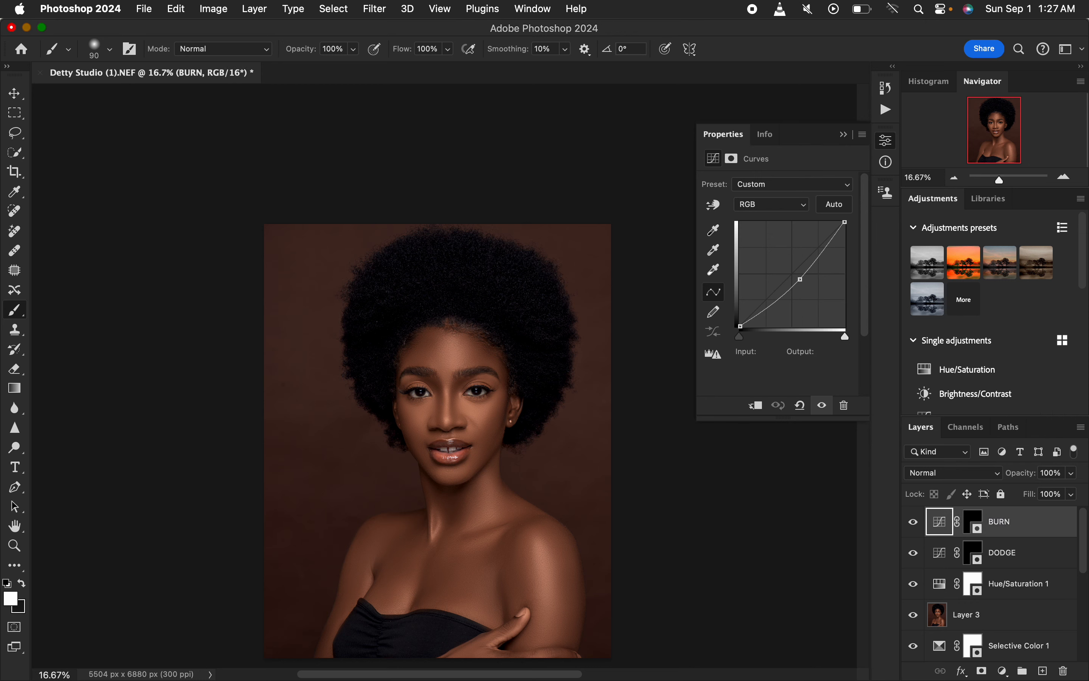
- Group the BURN and DODGE layers together and name the group DNB
{"action": "left_click", "coordinate": [1050, 557], "text": "shift"}
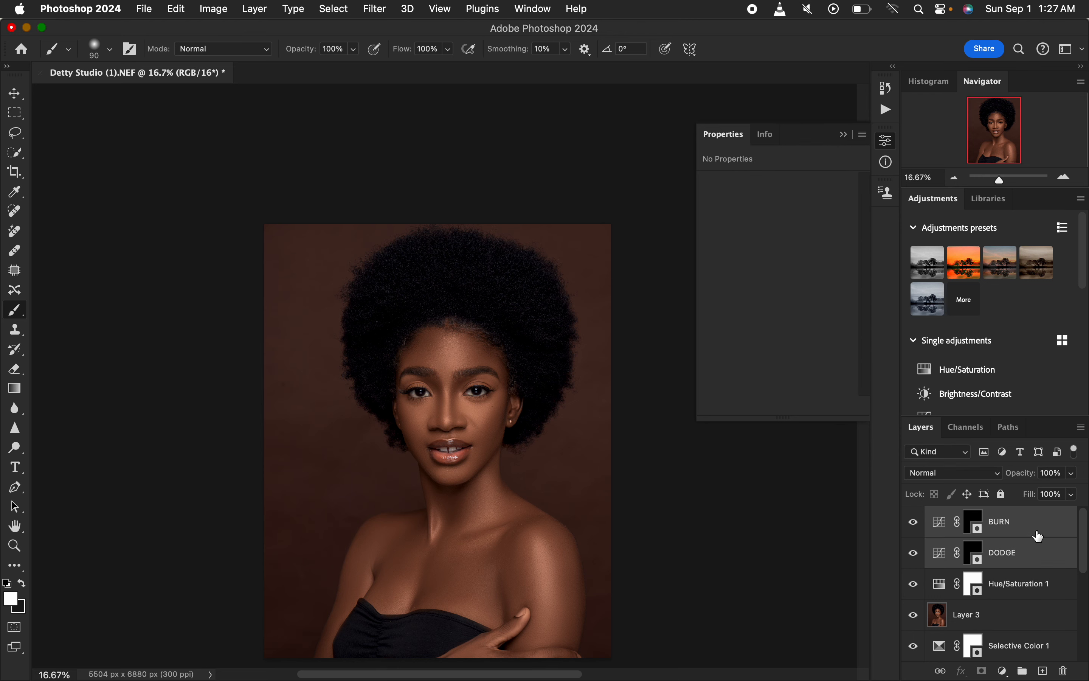
{"action": "key", "text": "super+g"}
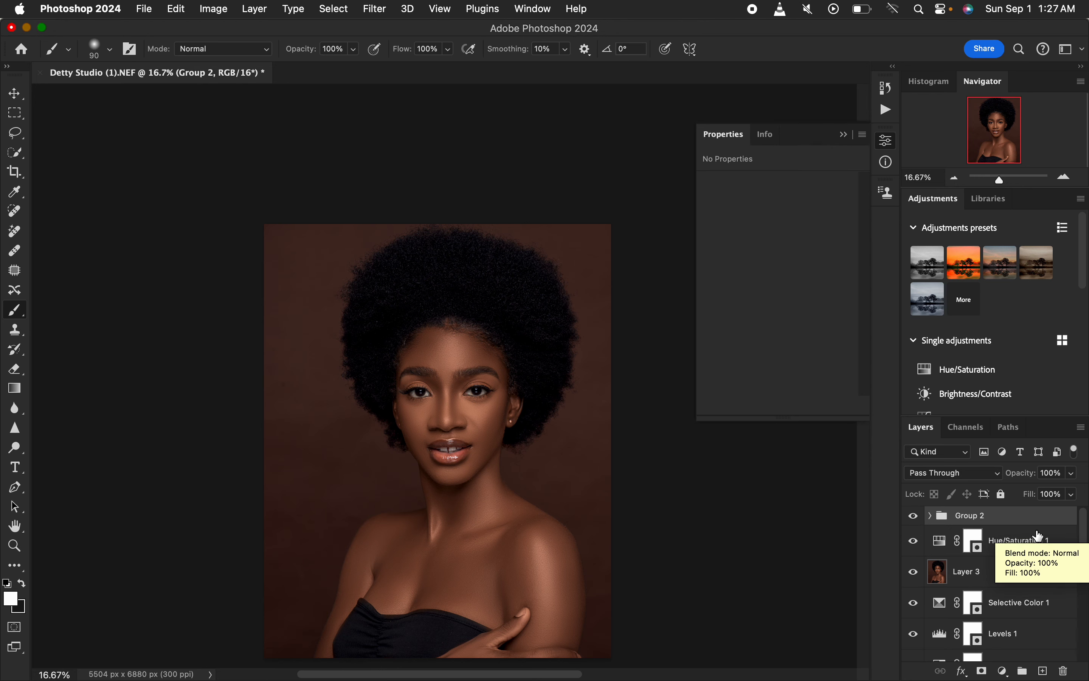
{"action": "double_click", "coordinate": [984, 516]}
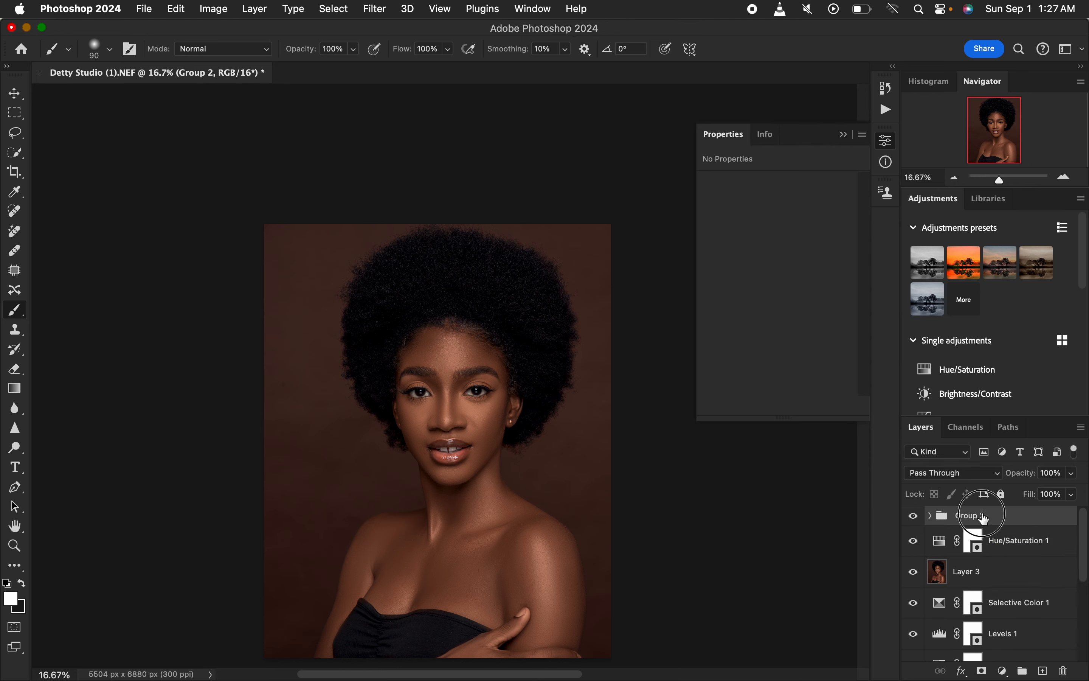
{"action": "type", "text": "DNB"}
{"action": "key", "text": "Caps_Lock"}
{"action": "key", "text": "Return"}
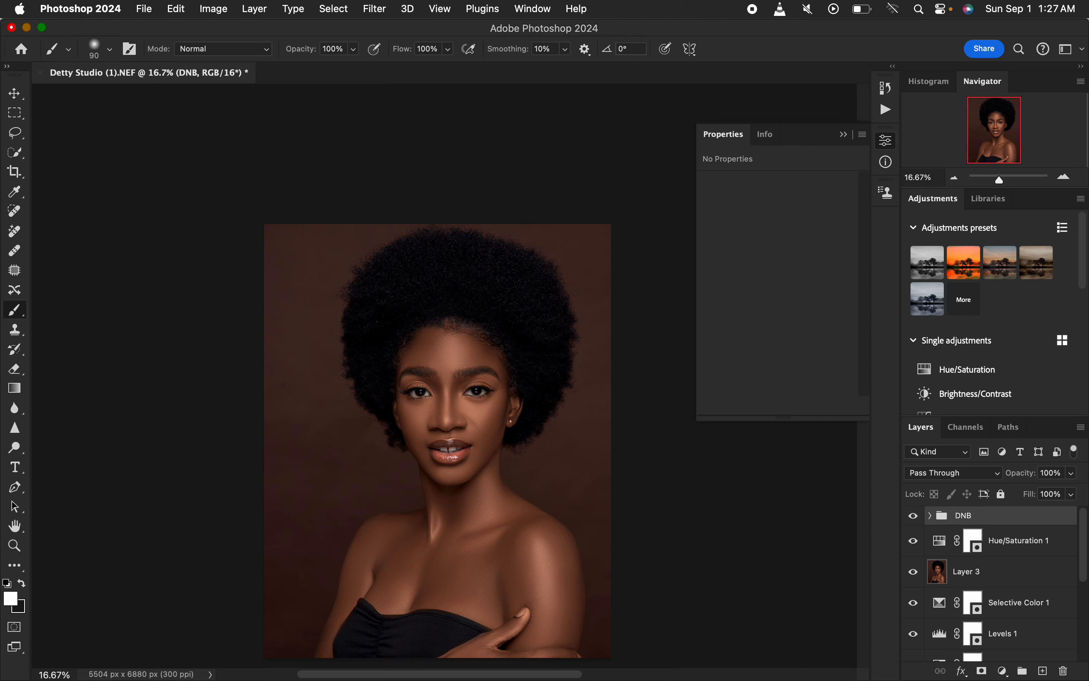
- Target the DODGE layer's mask inside the DNB group and set the soft round brush's opacity to 12%
{"action": "left_click", "coordinate": [930, 515]}
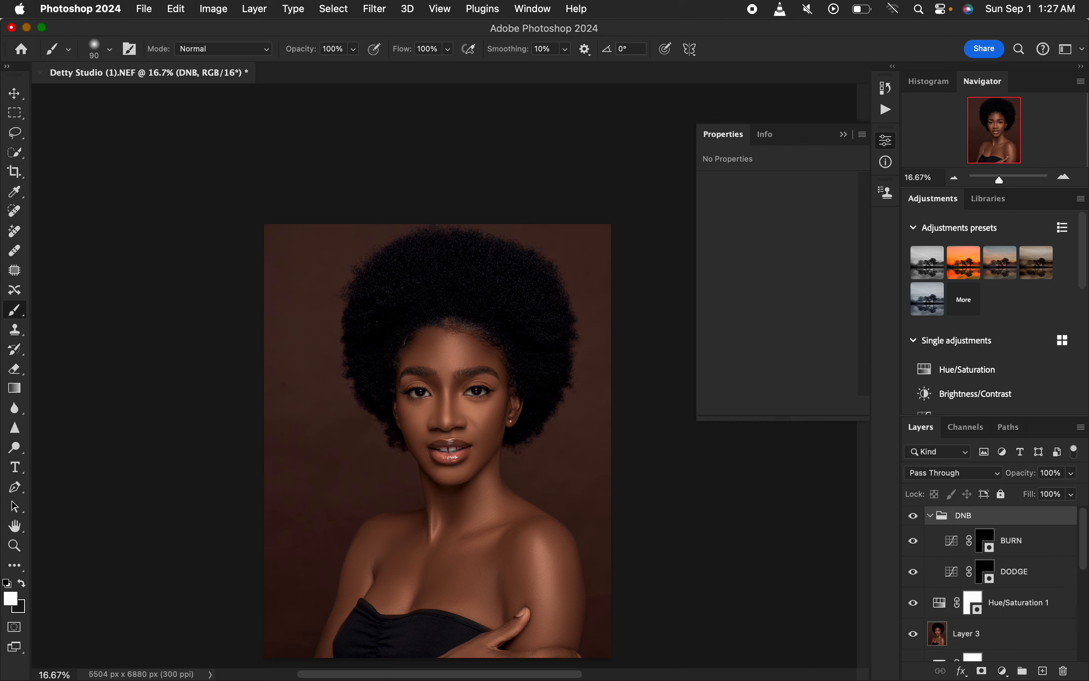
{"action": "left_click", "coordinate": [984, 571]}
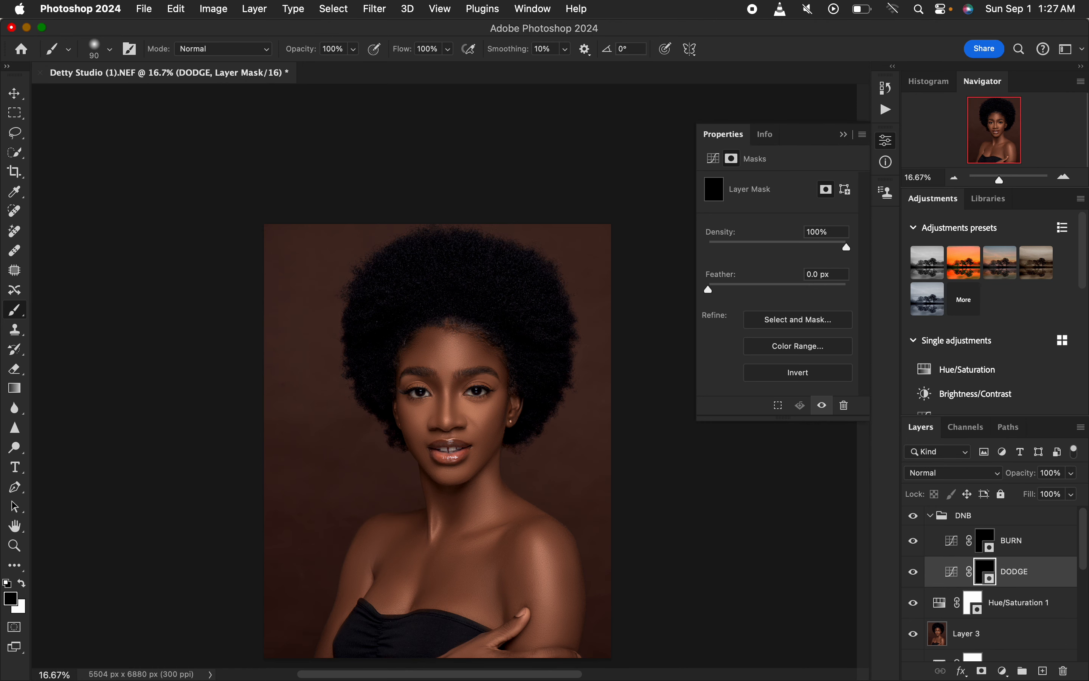
{"action": "right_click", "coordinate": [14, 310]}
{"action": "left_click", "coordinate": [77, 308]}
{"action": "left_click", "coordinate": [109, 49]}
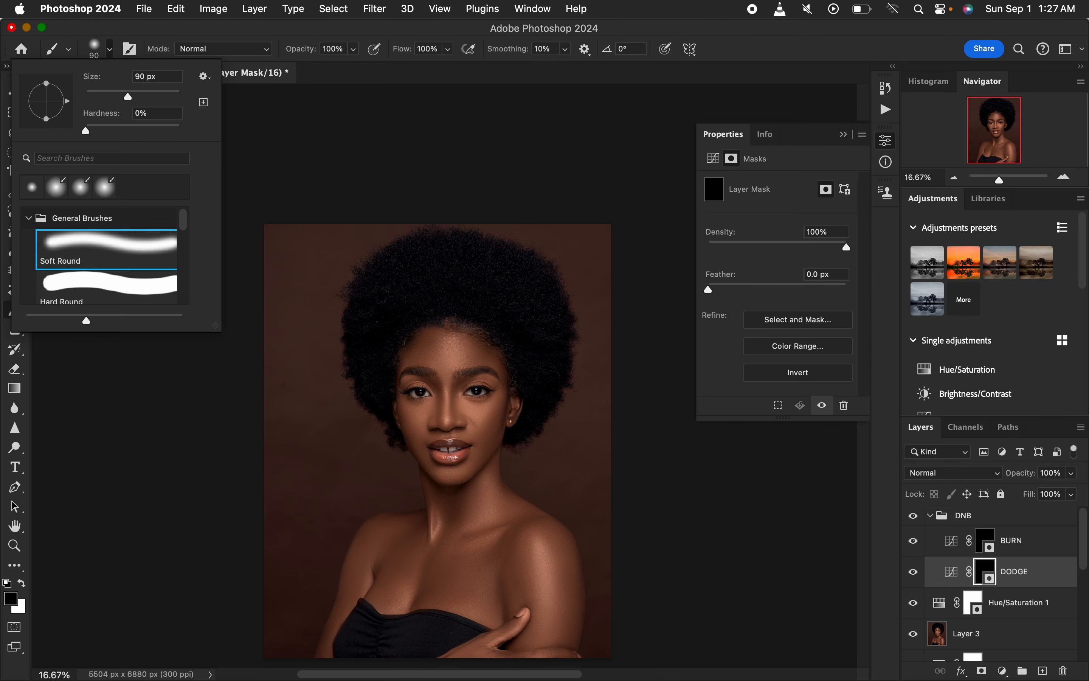
{"action": "key", "text": "Escape"}
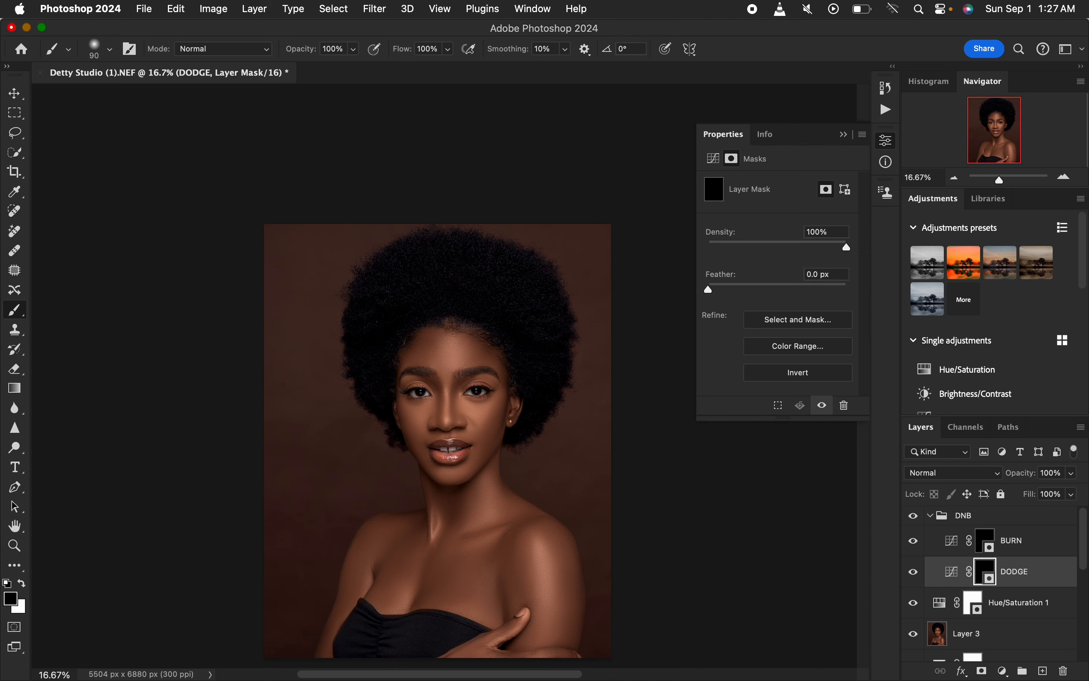
{"action": "left_click", "coordinate": [353, 49]}
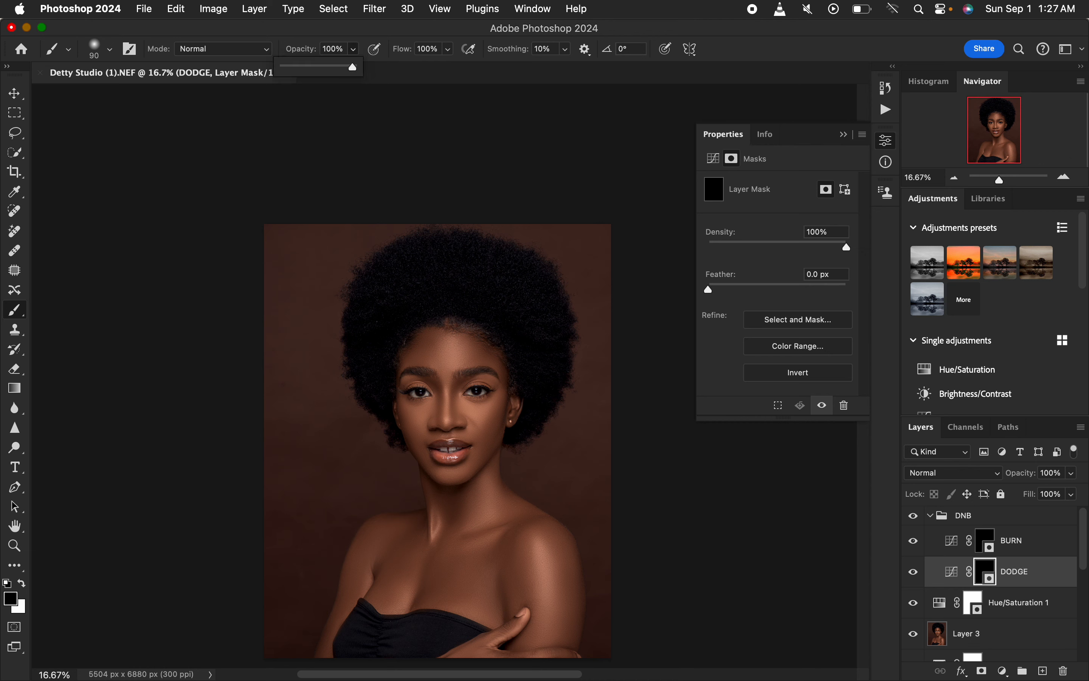
{"action": "left_click_drag", "start_coordinate": [353, 67], "coordinate": [291, 67]}
{"action": "left_click", "coordinate": [843, 135]}
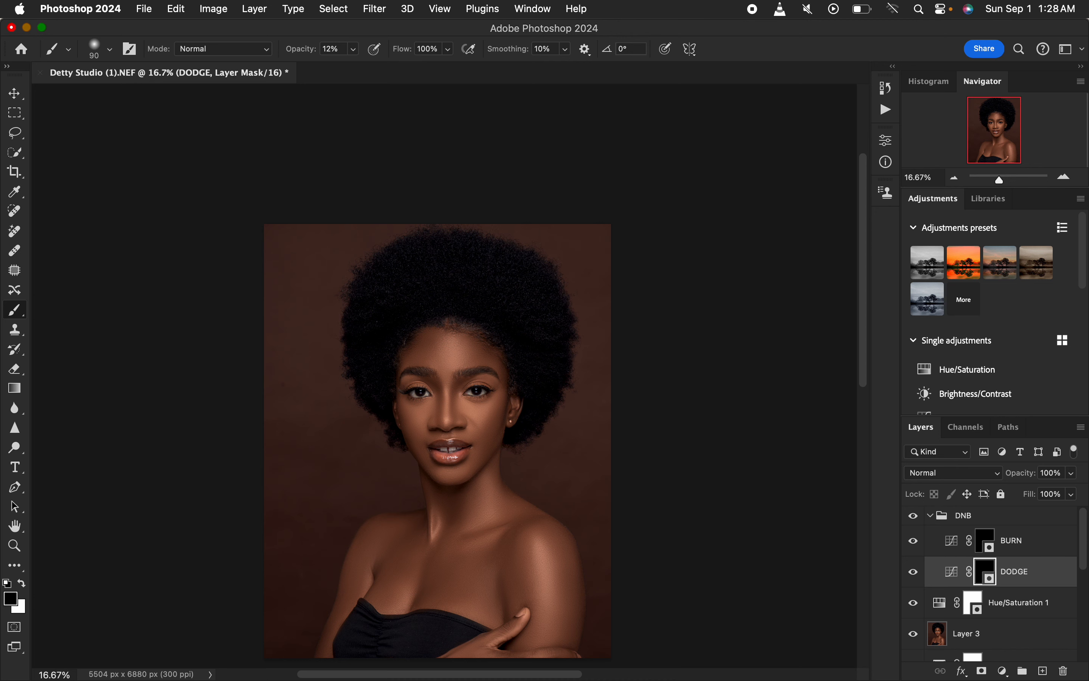
- Paint the DODGE and BURN masks in white at low opacity, varying the brush size up to 600 px
{"action": "key", "text": "x"}
{"action": "key", "text": "bracketright"}
{"action": "key", "text": "bracketright"}
{"action": "key", "text": "bracketright"}
{"action": "key", "text": "bracketright"}
{"action": "key", "text": "bracketright"}
{"action": "key", "text": "bracketright"}
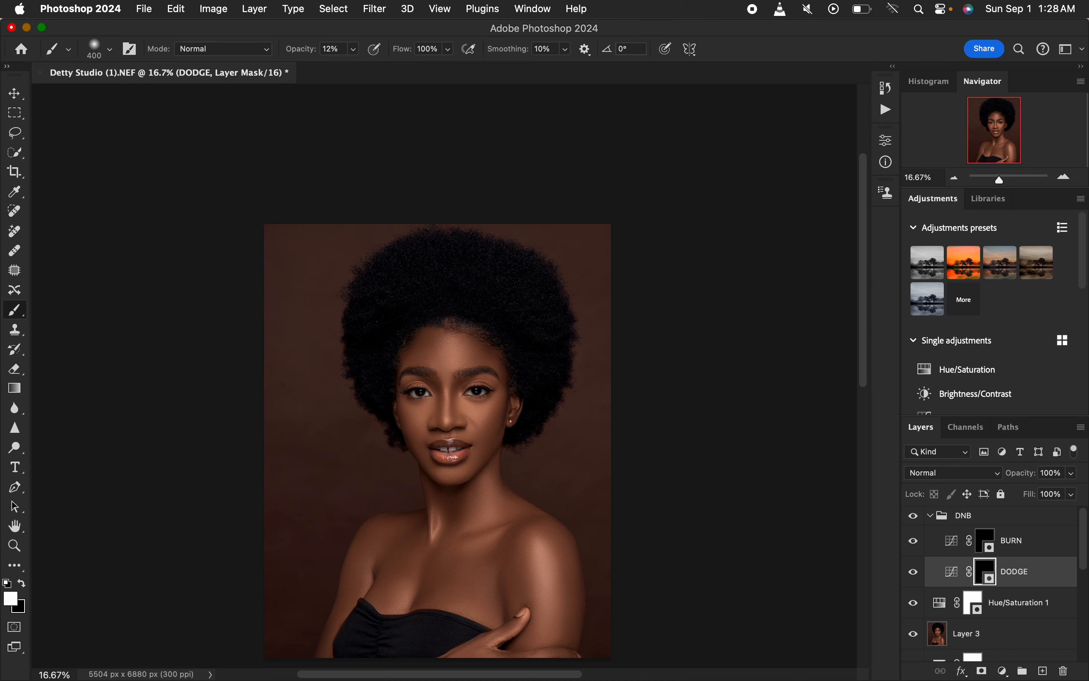
{"action": "key", "text": "bracketleft"}
{"action": "key", "text": "bracketleft"}
{"action": "key", "text": "bracketleft"}
{"action": "key", "text": "bracketright"}
{"action": "left_click", "coordinate": [985, 540]}
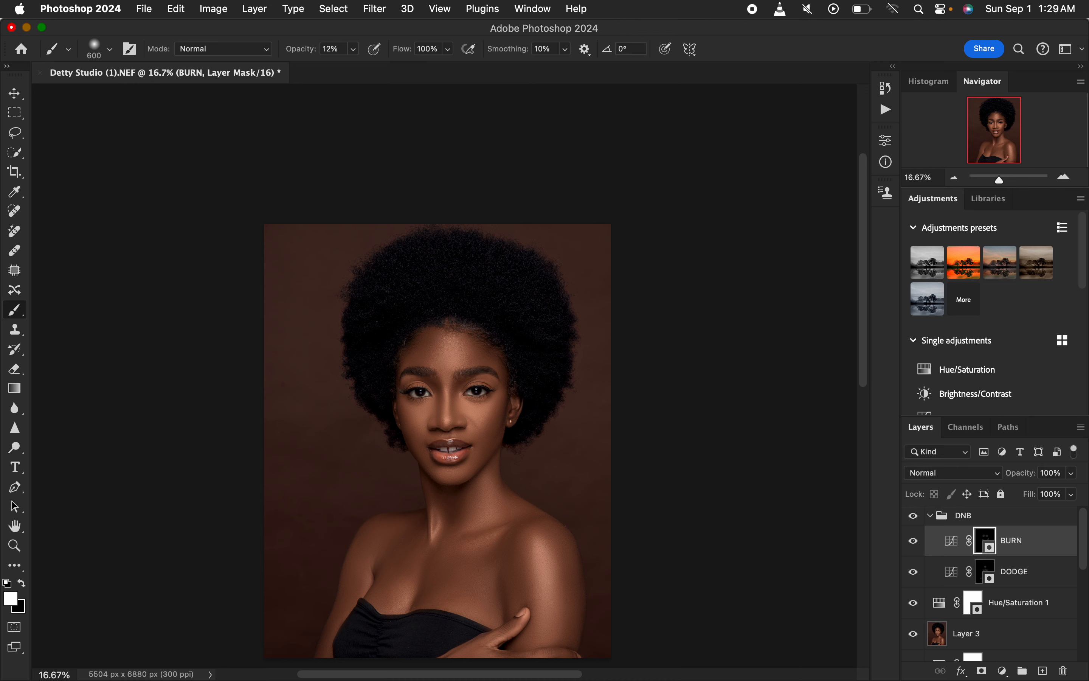
- Reduce the strength of the painted BURN and DODGE layers, setting the DODGE layer's opacity to 71%
{"action": "left_click", "coordinate": [1070, 472]}
{"action": "mouse_move", "coordinate": [1072, 491]}
{"action": "left_mouse_down"}
{"action": "mouse_move", "coordinate": [1039, 491]}
{"action": "mouse_move", "coordinate": [1051, 491]}
{"action": "left_mouse_up"}
{"action": "left_click", "coordinate": [1041, 571]}
{"action": "left_click", "coordinate": [1071, 472]}
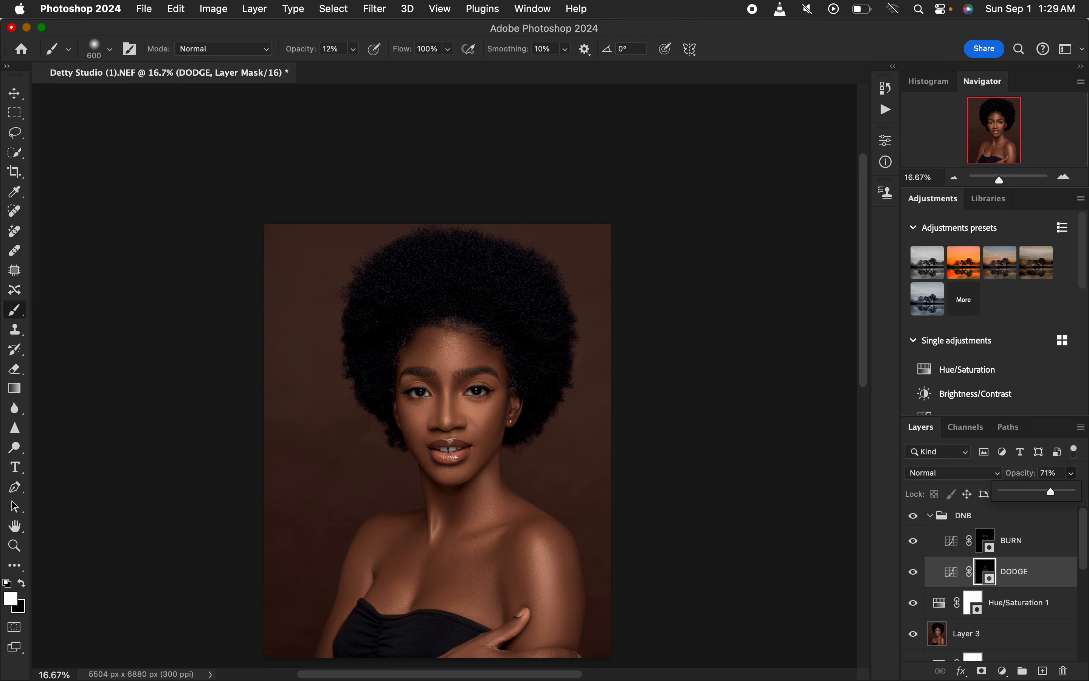
- Collapse the DNB group and set its overall opacity to 85%
{"action": "left_click", "coordinate": [929, 515]}
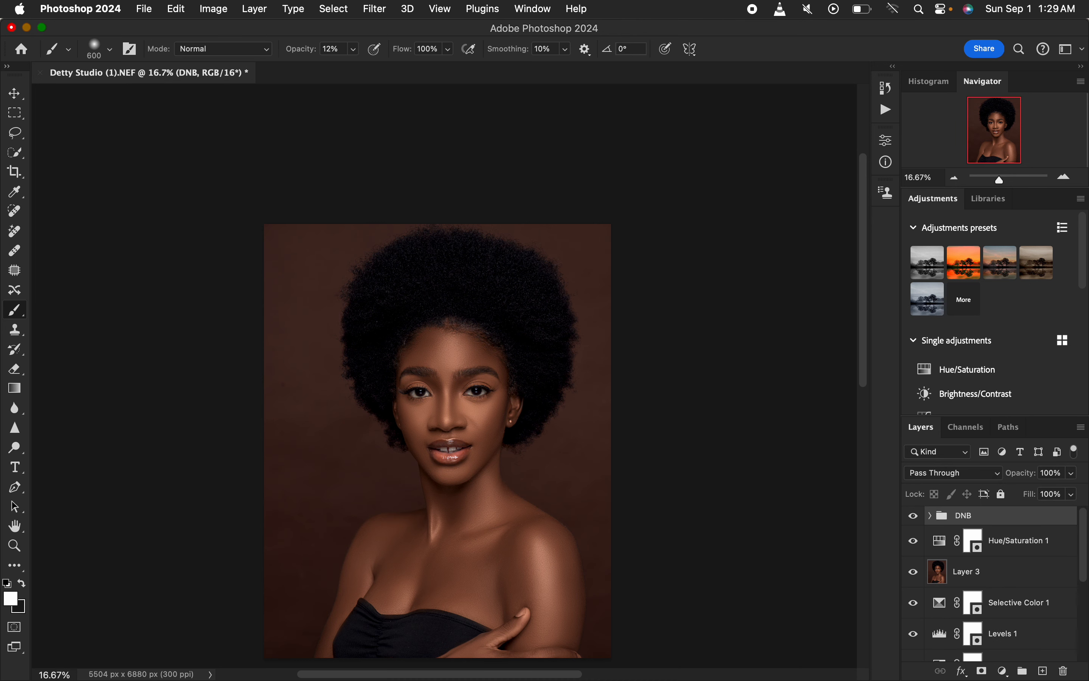
{"action": "left_click", "coordinate": [1071, 474]}
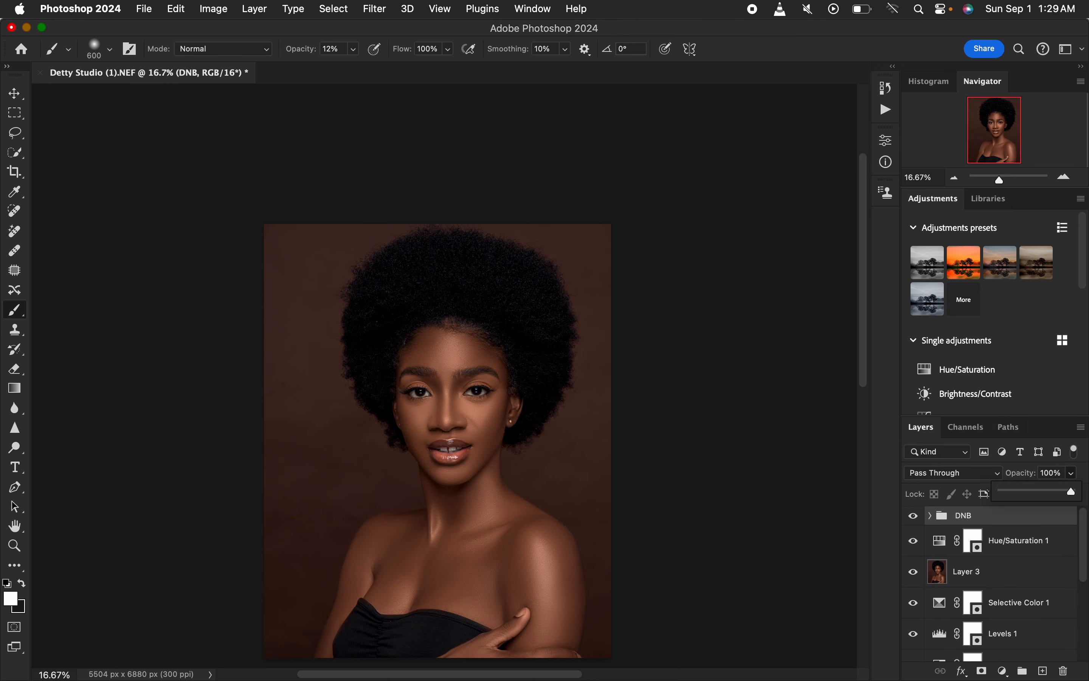
{"action": "left_click_drag", "start_coordinate": [1072, 491], "coordinate": [1061, 491]}
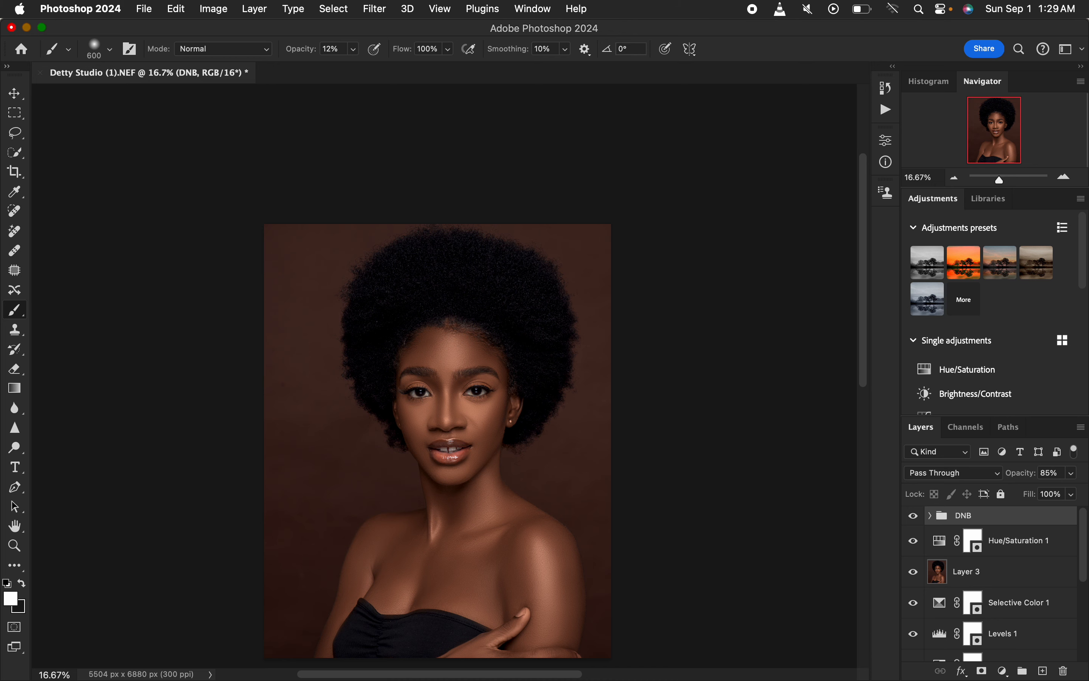
- Add a Selective Color adjustment layer above the DNB group and slightly raise the Black amount in a color range other than Blacks
{"action": "left_click", "coordinate": [1004, 671]}
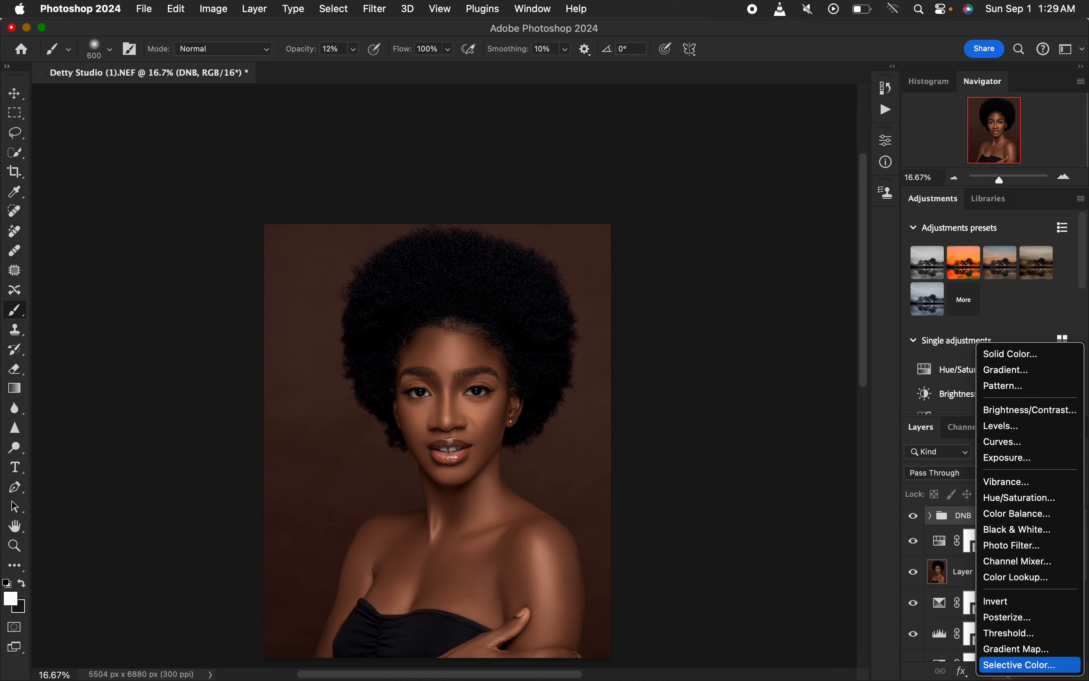
{"action": "left_click", "coordinate": [1020, 664]}
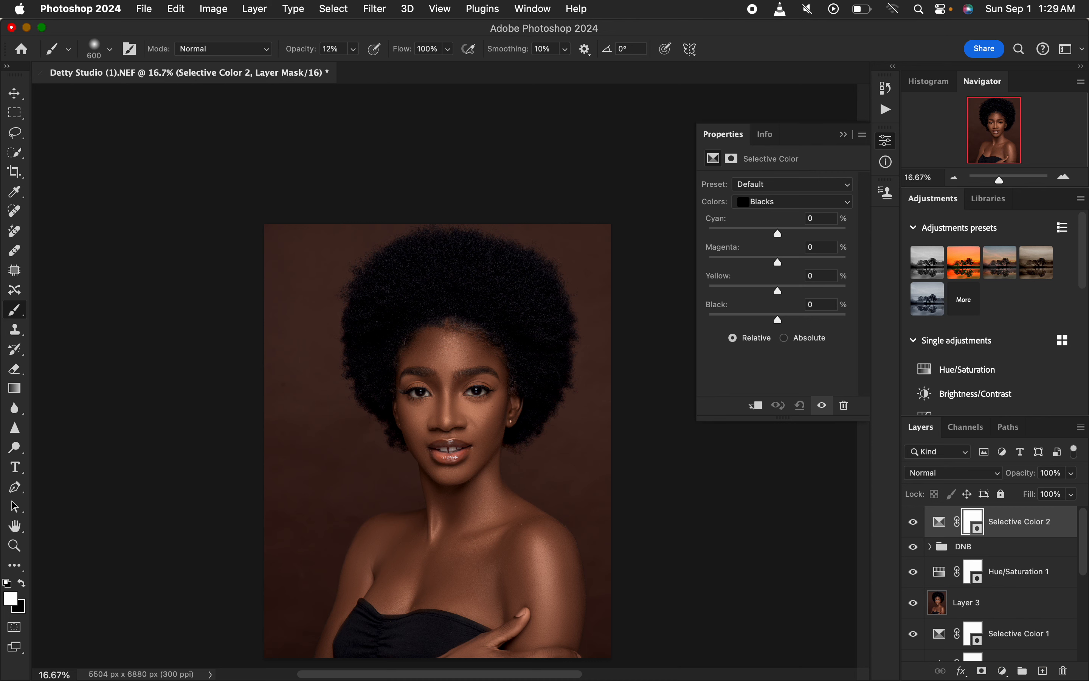
{"action": "left_click", "coordinate": [793, 201]}
{"action": "left_click", "coordinate": [786, 109]}
{"action": "left_click_drag", "start_coordinate": [778, 319], "coordinate": [780, 319]}
{"action": "left_click_drag", "start_coordinate": [780, 320], "coordinate": [781, 319]}
{"action": "left_click_drag", "start_coordinate": [781, 319], "coordinate": [784, 319]}
{"action": "left_click", "coordinate": [844, 134]}
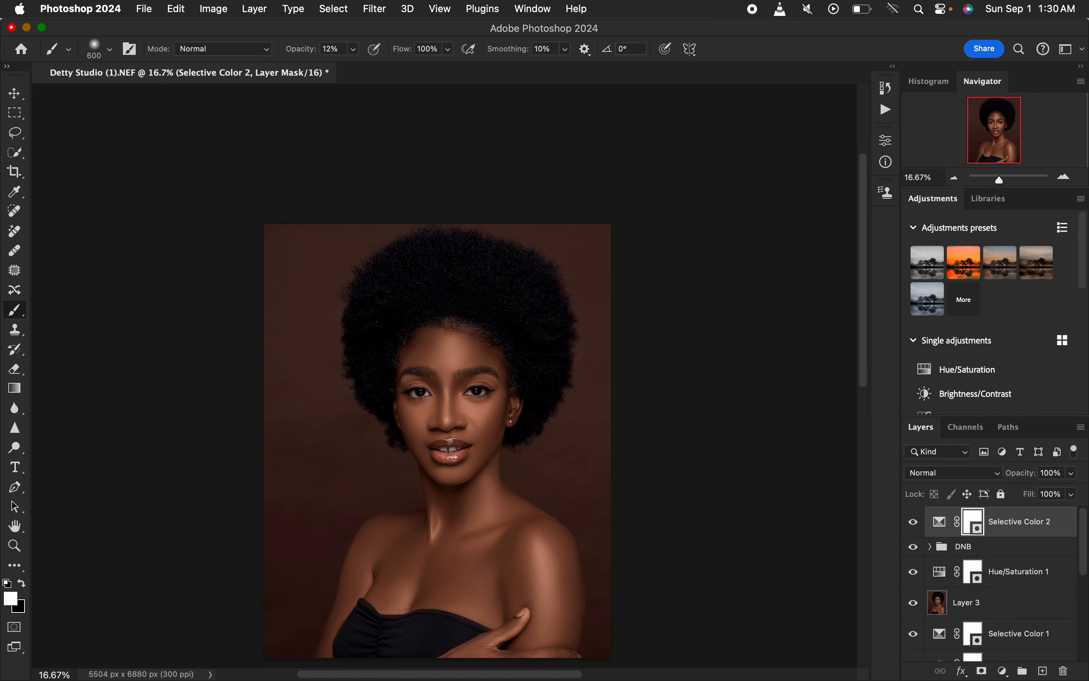
- Add a Hue/Saturation adjustment layer above Selective Color 2 with saturation -67, and invert its mask to black
{"action": "key", "text": "super+equal"}
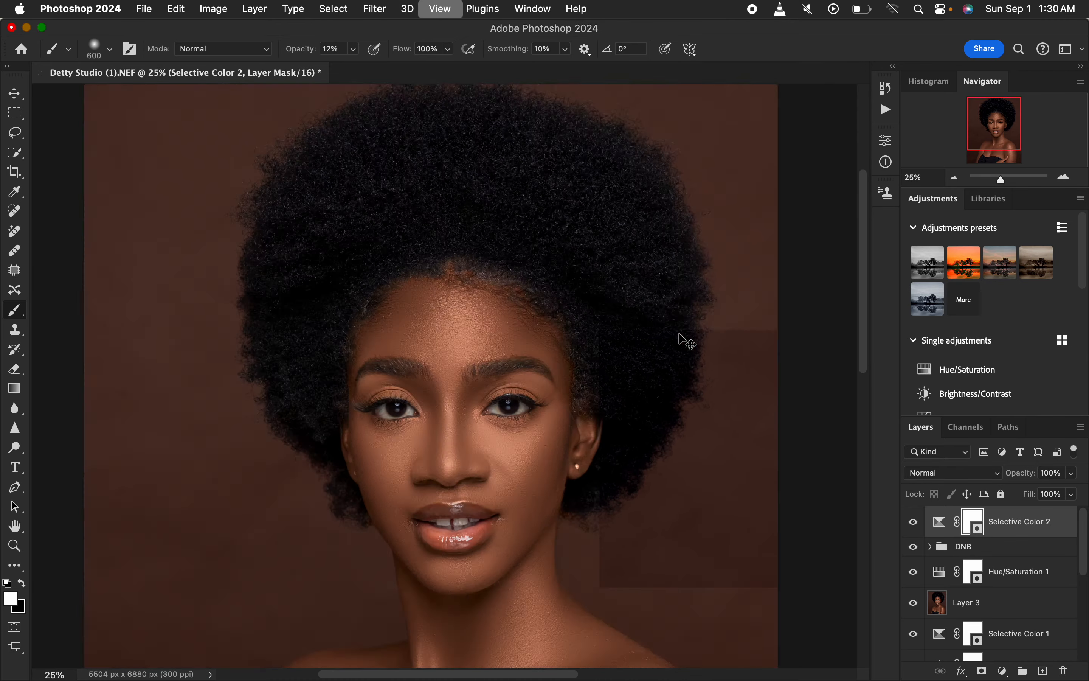
{"action": "key", "text": "super+equal"}
{"action": "key", "text": "super+equal"}
{"action": "key", "text": "super+equal"}
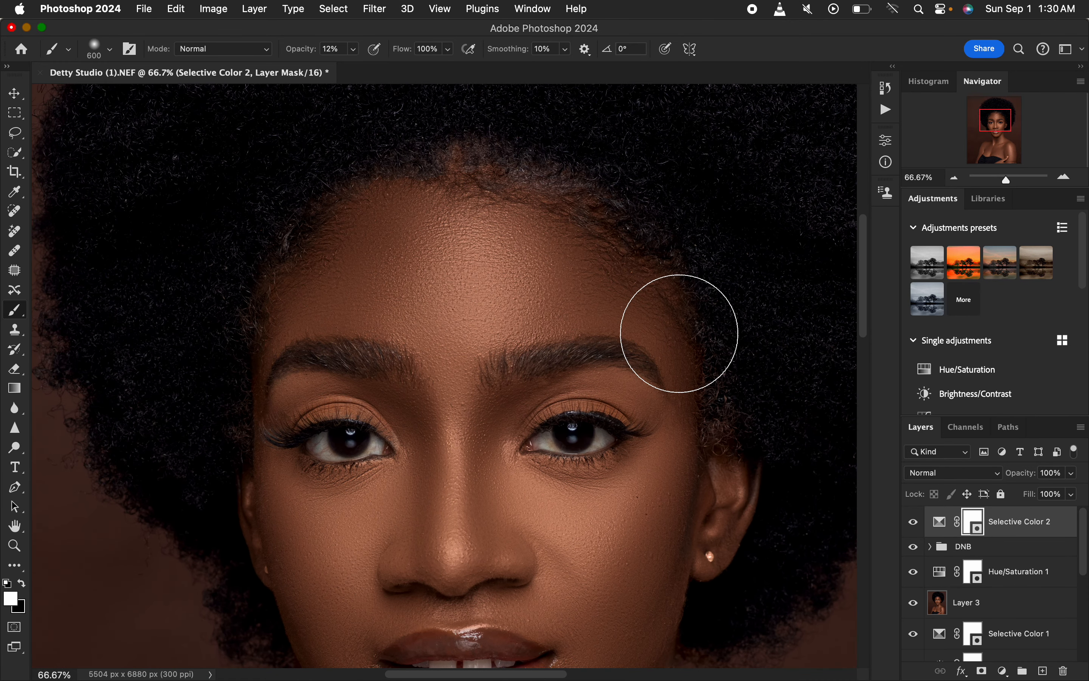
{"action": "scroll", "coordinate": [444, 375], "scroll_direction": "down", "scroll_amount": 5}
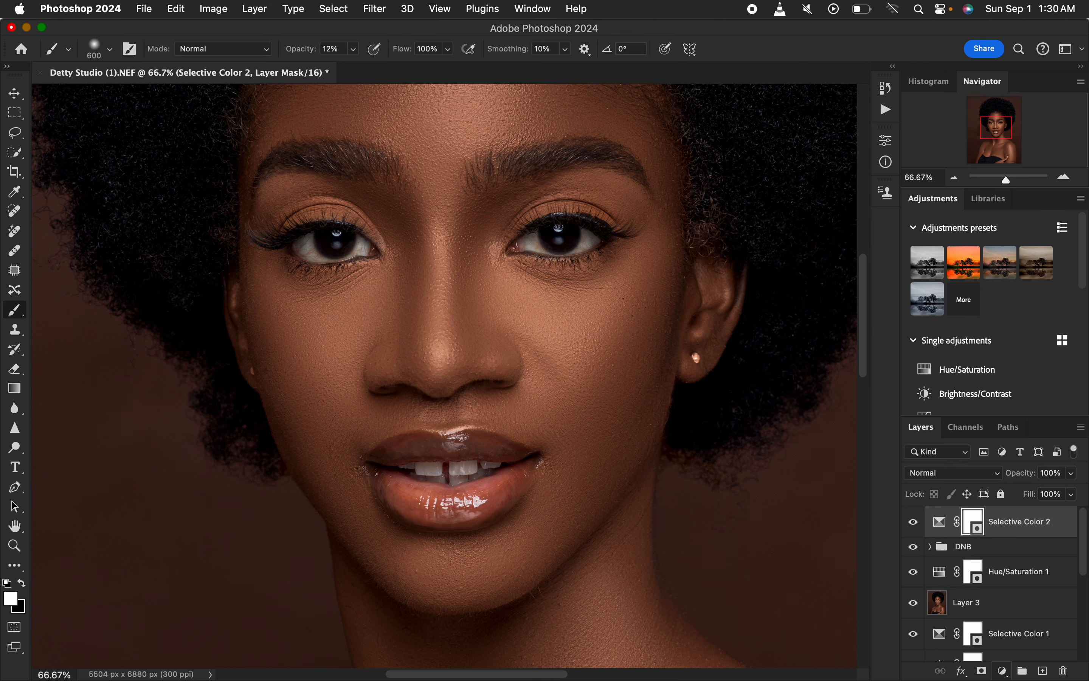
{"action": "left_click", "coordinate": [1002, 671]}
{"action": "left_click", "coordinate": [1004, 516]}
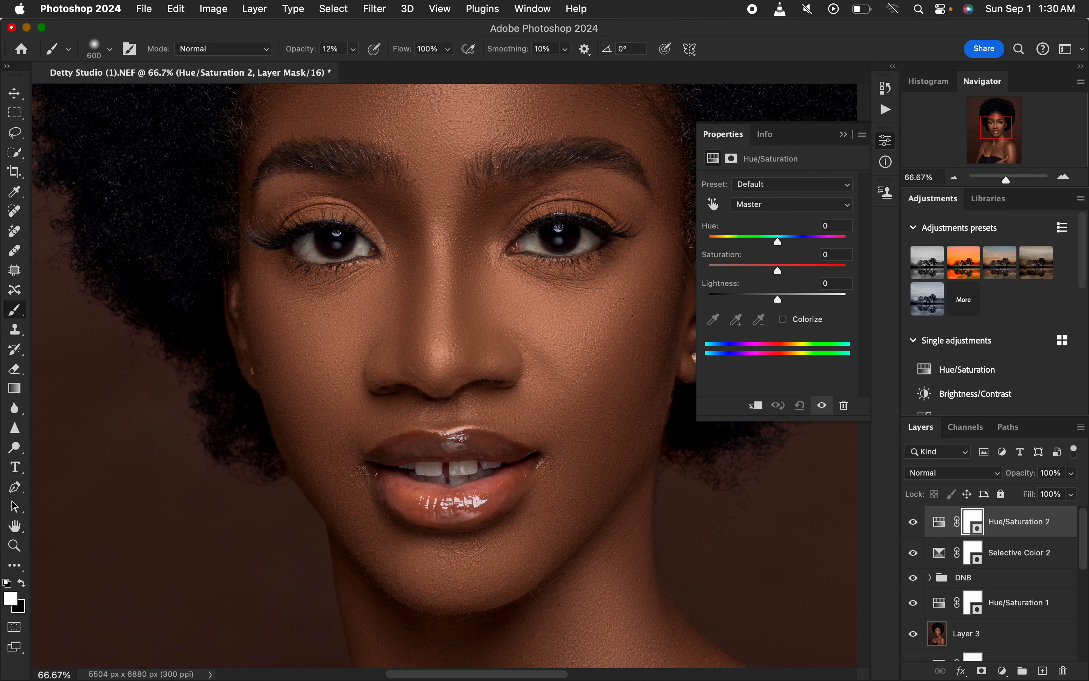
{"action": "left_click_drag", "start_coordinate": [777, 270], "coordinate": [731, 270]}
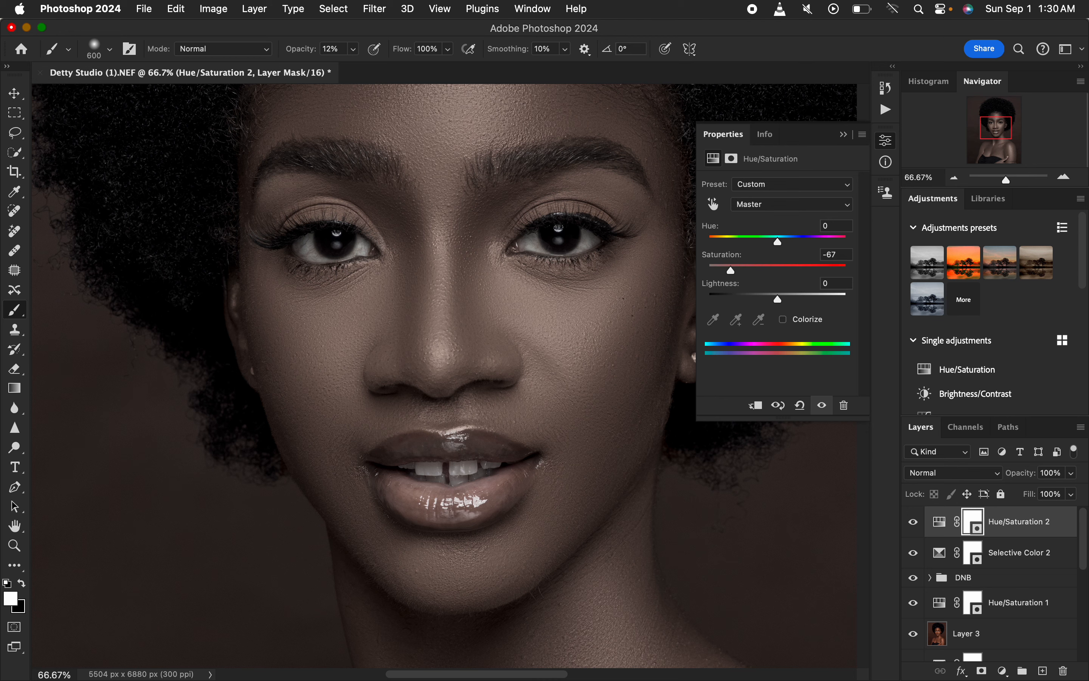
{"action": "key", "text": "super+i"}
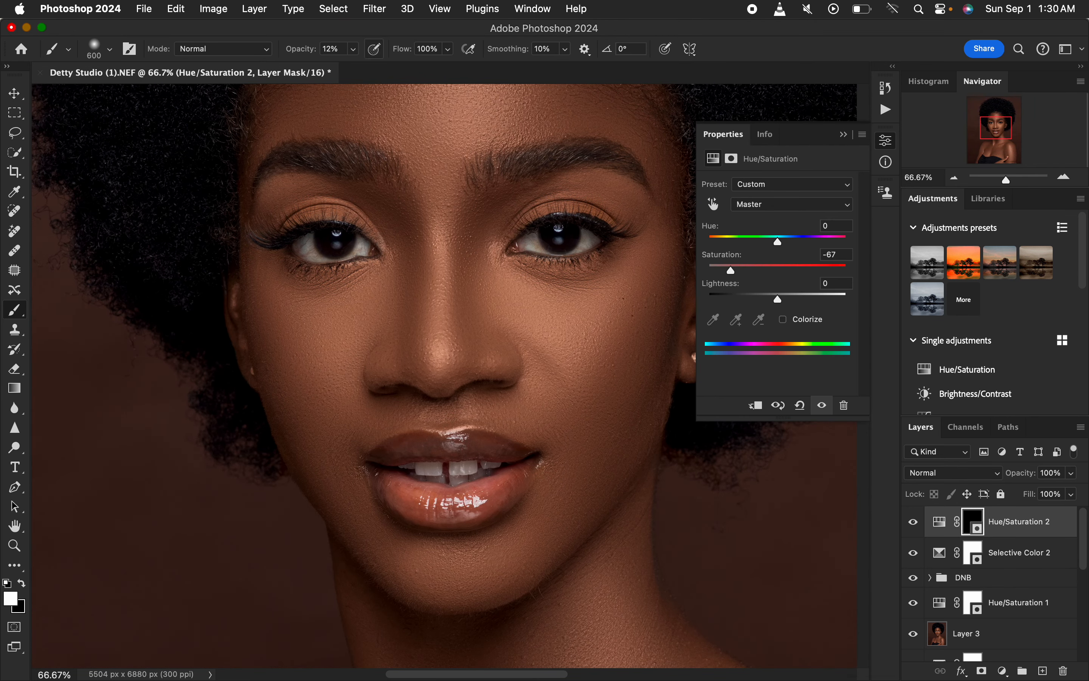
- Paint the Hue/Saturation 2 mask white over the eye whites and teeth, using a 60 px brush at 100% opacity
{"action": "left_click", "coordinate": [353, 49]}
{"action": "left_click_drag", "start_coordinate": [352, 67], "coordinate": [414, 67]}
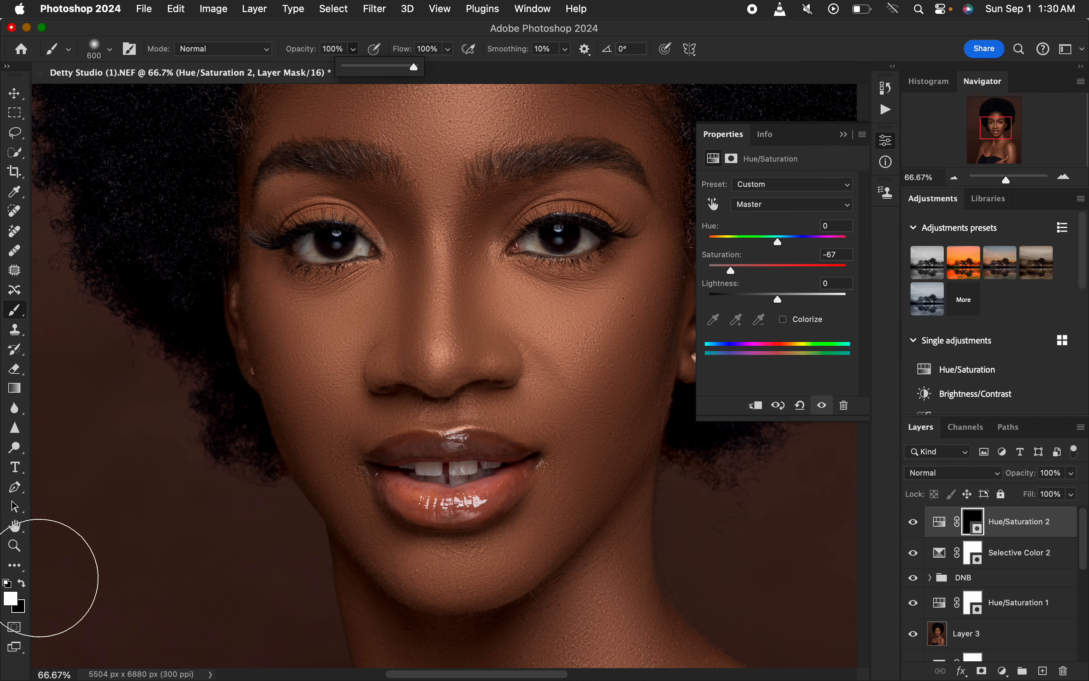
{"action": "key", "text": "bracketleft"}
{"action": "key", "text": "bracketleft"}
{"action": "key", "text": "bracketleft"}
{"action": "key", "text": "bracketleft"}
{"action": "key", "text": "bracketleft"}
{"action": "key", "text": "bracketleft"}
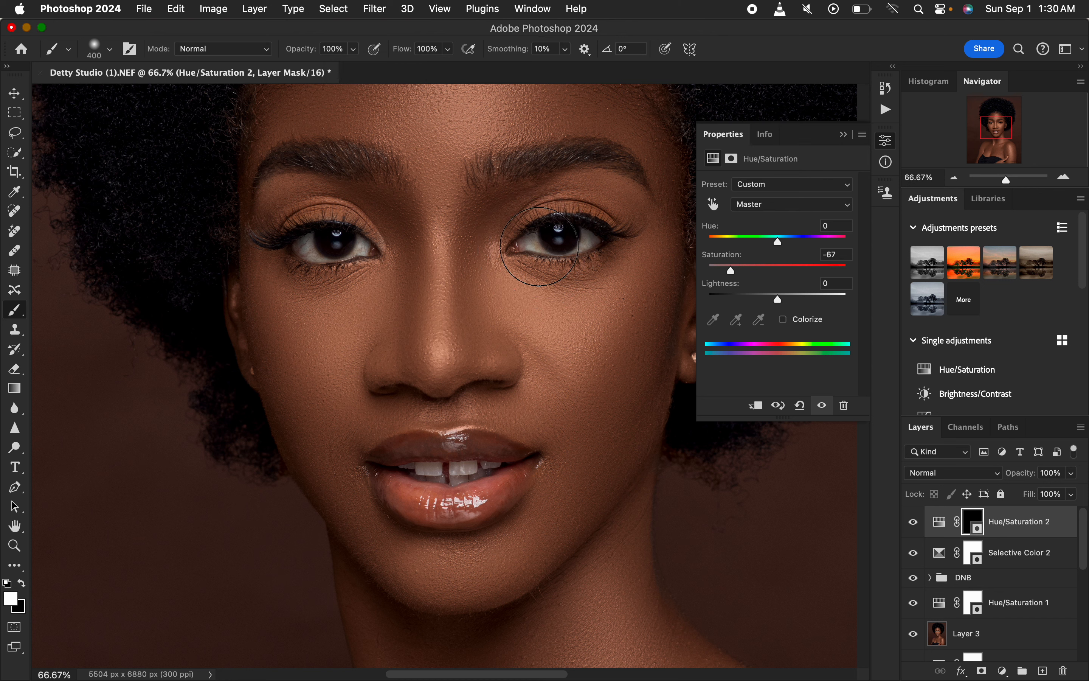
{"action": "key", "text": "bracketleft"}
{"action": "key", "text": "bracketleft"}
{"action": "key", "text": "bracketleft"}
{"action": "key", "text": "bracketleft"}
{"action": "key", "text": "bracketleft"}
{"action": "key", "text": "bracketleft"}
{"action": "key", "text": "bracketleft"}
{"action": "key", "text": "x"}
{"action": "key", "text": "x"}
{"action": "key", "text": "super+plus"}
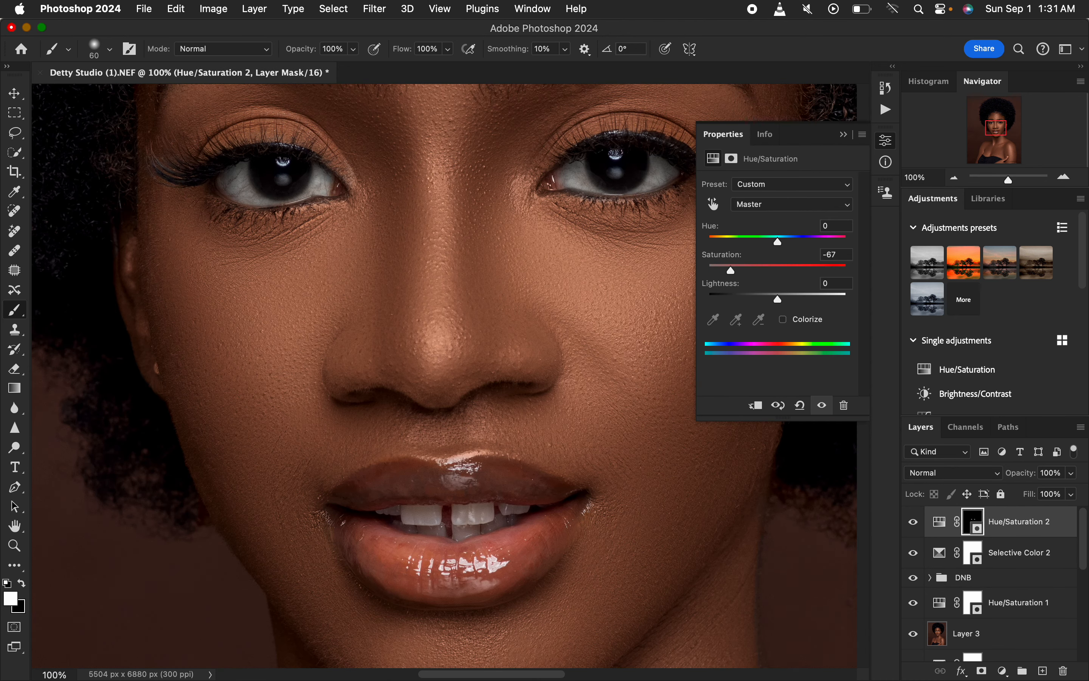
{"action": "scroll", "coordinate": [351, 246], "scroll_direction": "down", "scroll_amount": 5}
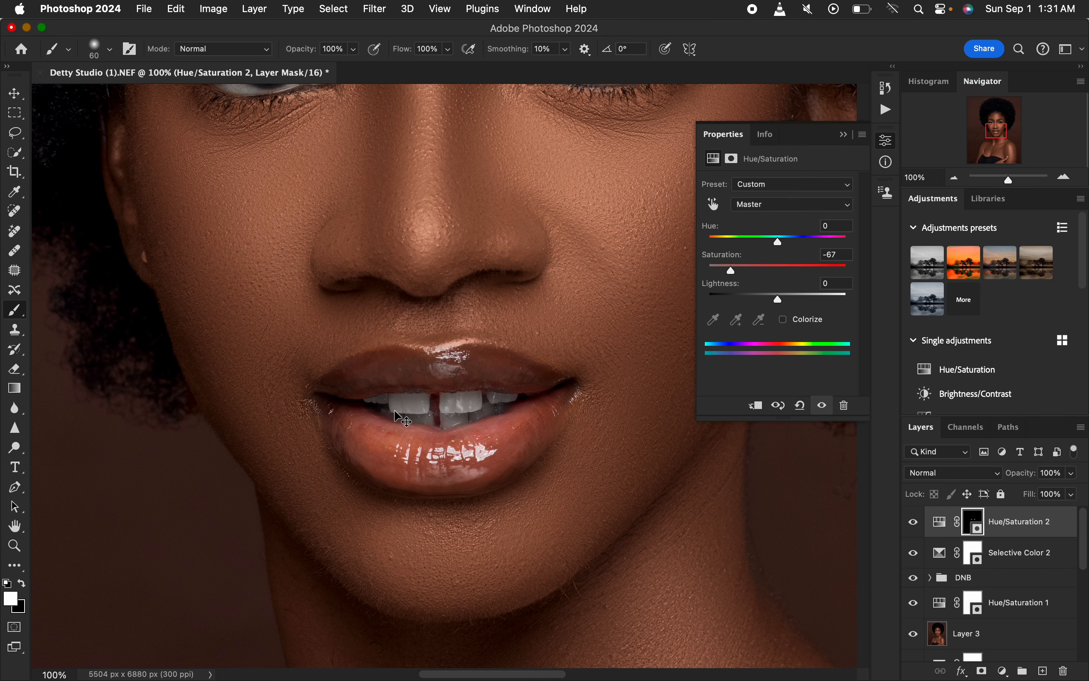
- Collapse the adjustment properties and compare the whole retouched portrait with the original by repeatedly toggling all layers except Background
{"action": "key", "text": "super+minus"}
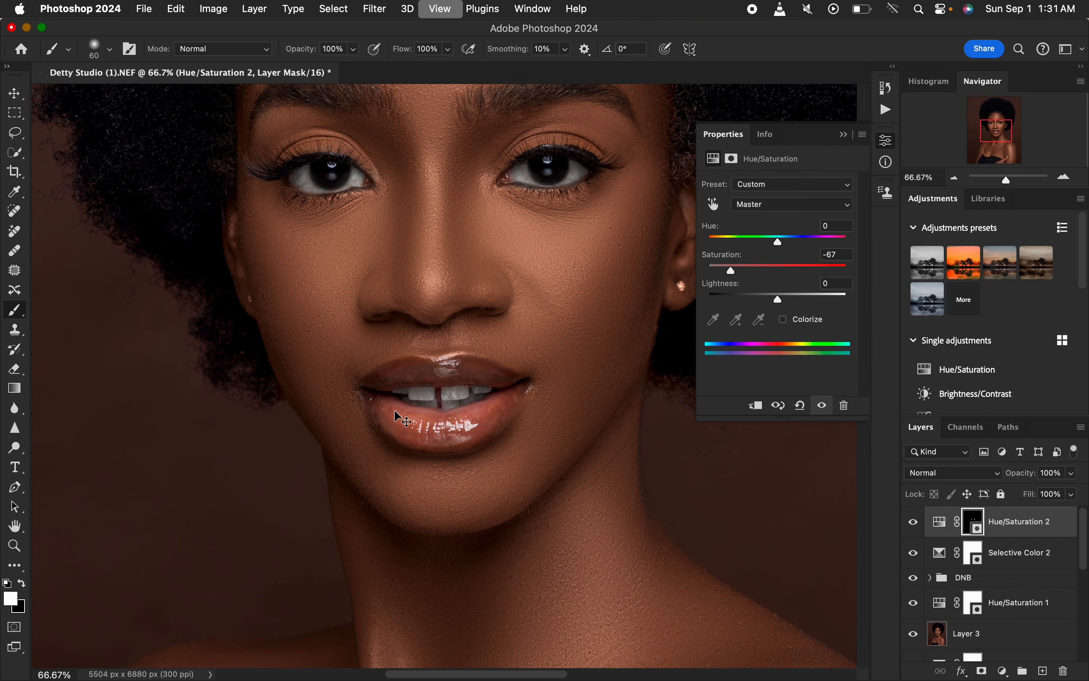
{"action": "key", "text": "super+minus"}
{"action": "key", "text": "super+minus"}
{"action": "key", "text": "super+minus"}
{"action": "key", "text": "super+minus"}
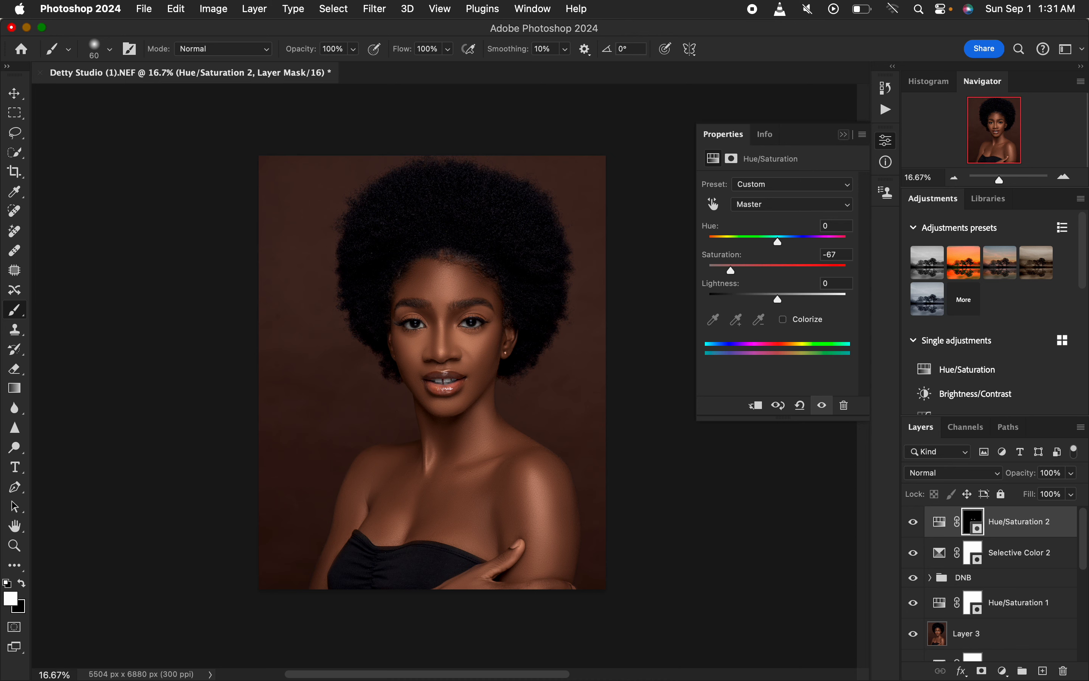
{"action": "left_click", "coordinate": [844, 134]}
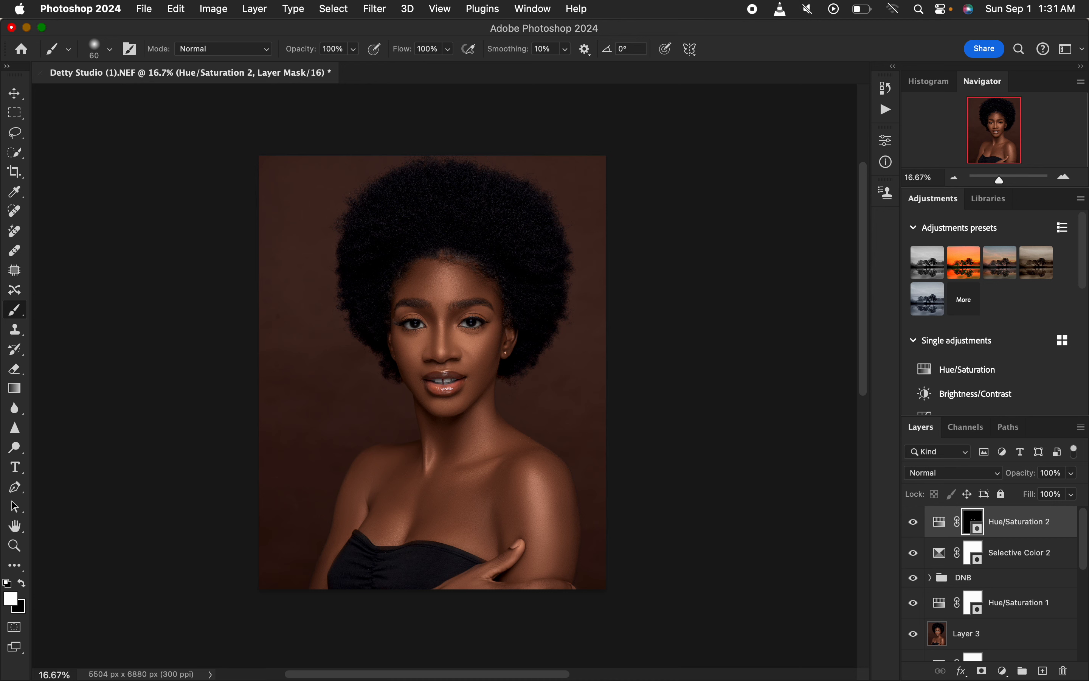
{"action": "scroll", "coordinate": [997, 586], "scroll_direction": "down", "scroll_amount": 6}
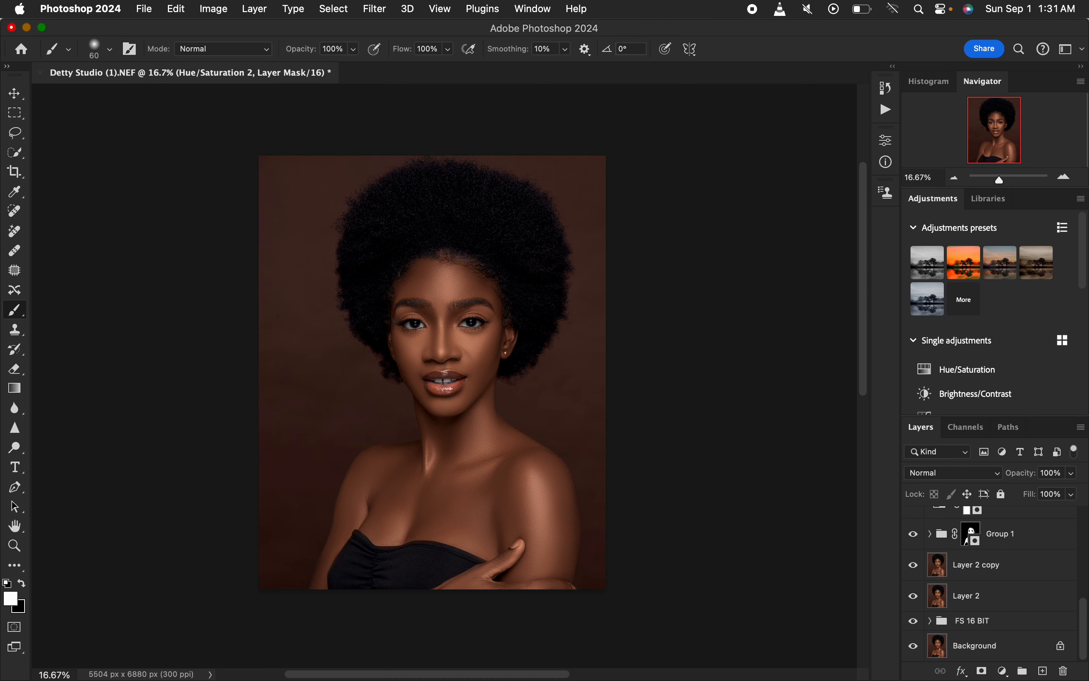
{"action": "left_click", "coordinate": [912, 645], "text": "alt"}
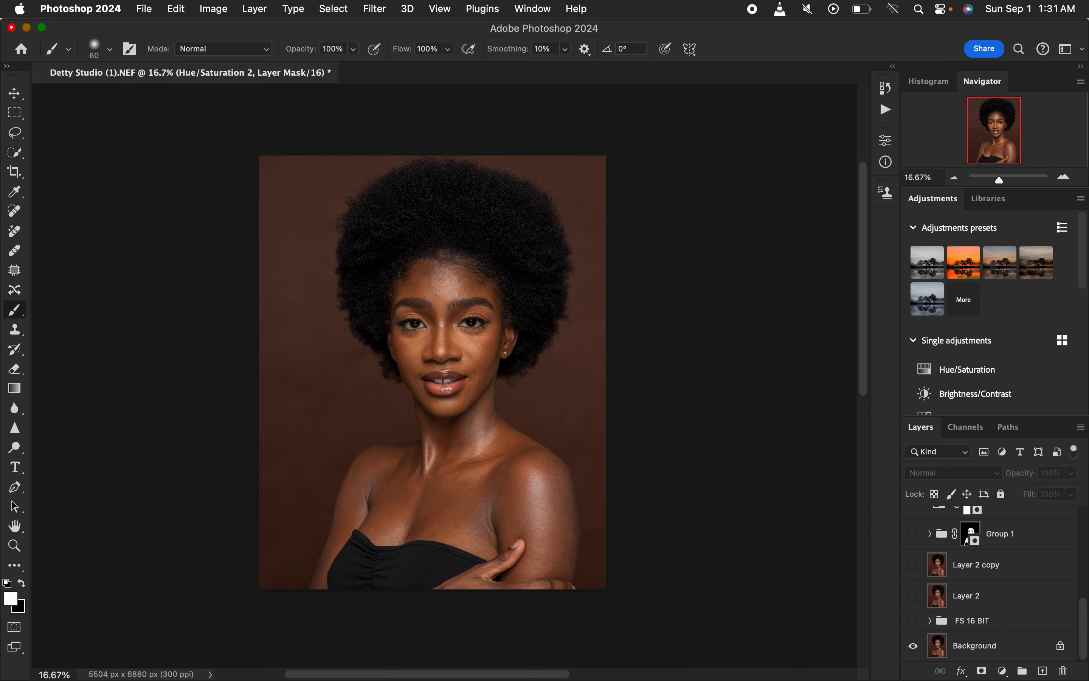
{"action": "left_click", "coordinate": [913, 646], "text": "alt"}
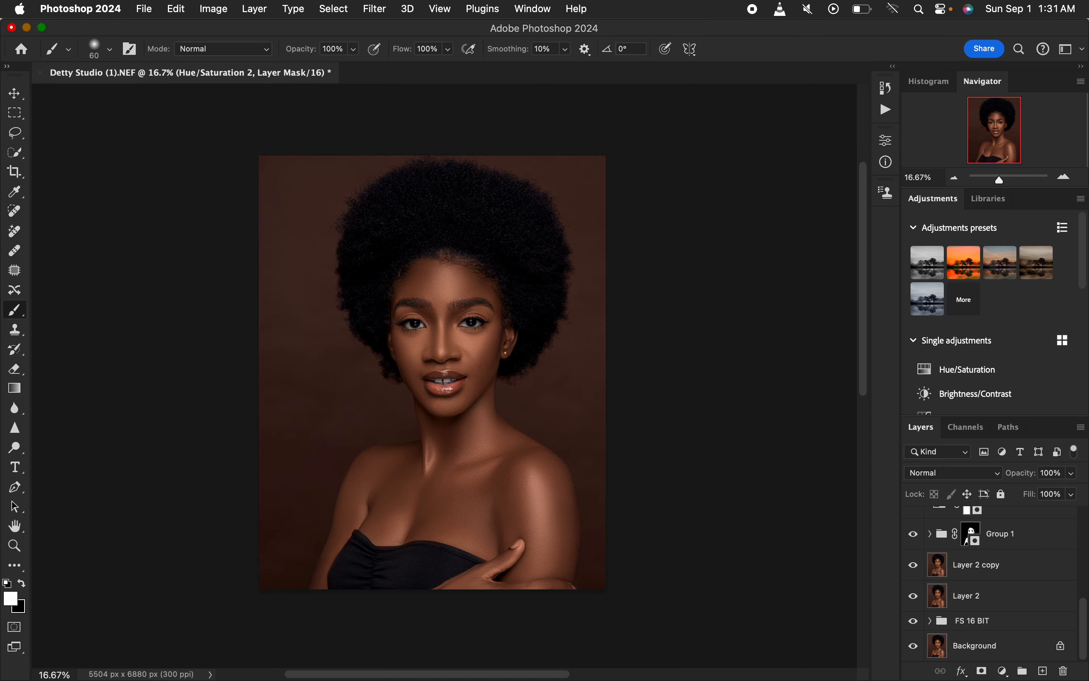
{"action": "left_click", "coordinate": [913, 645], "text": "alt"}
{"action": "left_click", "coordinate": [912, 646], "text": "alt"}
{"action": "left_click", "coordinate": [912, 646], "text": "alt"}
{"action": "left_click", "coordinate": [912, 646], "text": "alt"}
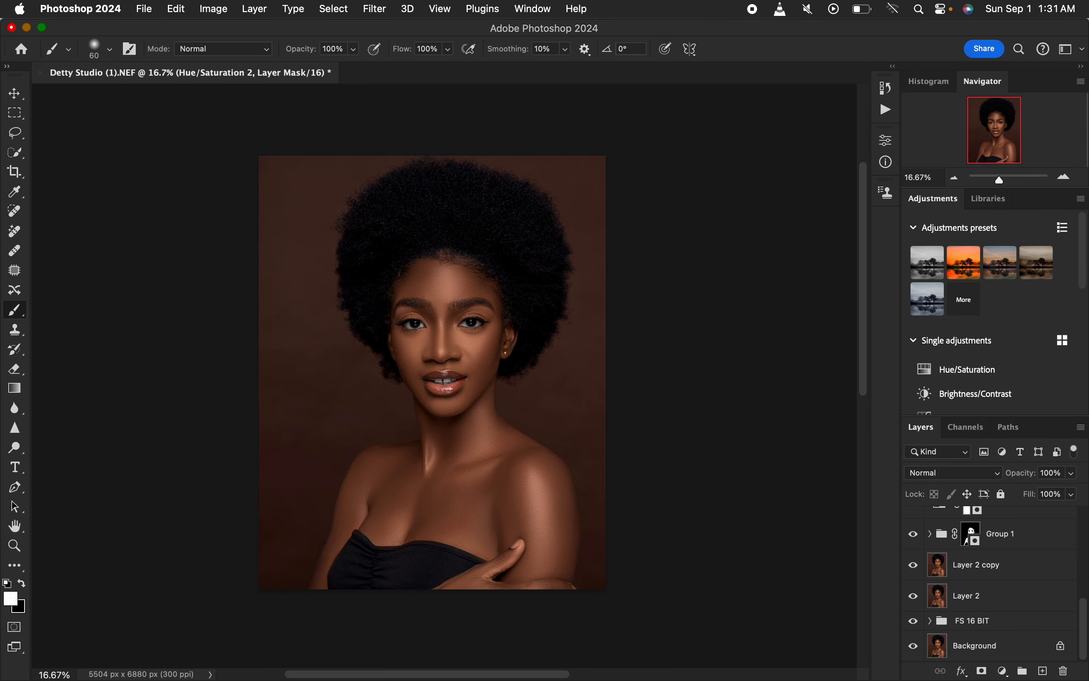